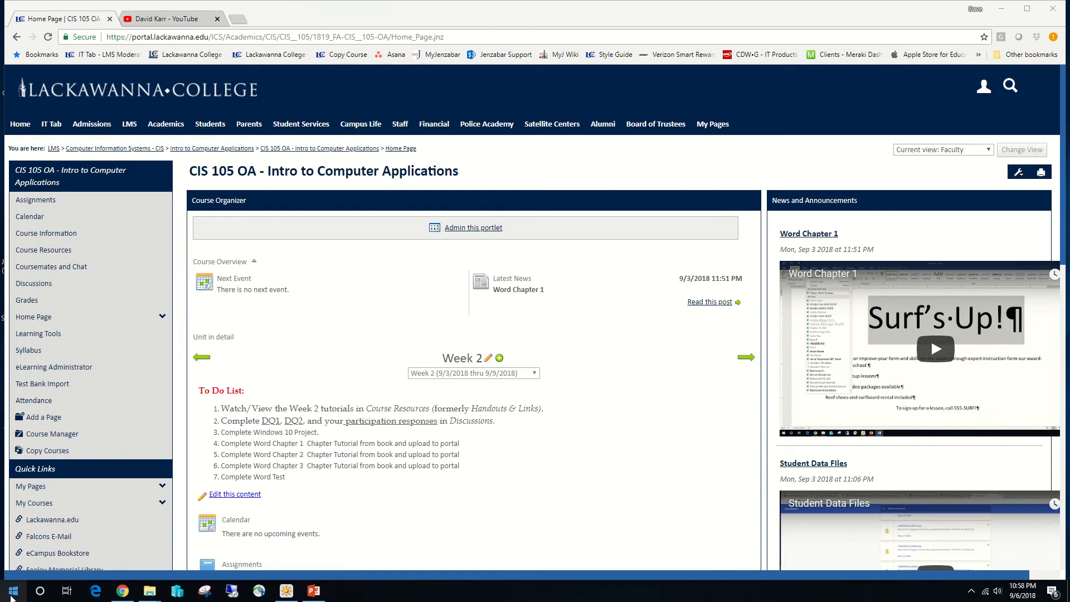
# Step: Start Word and create a blank document
pyautogui.click(13, 592)
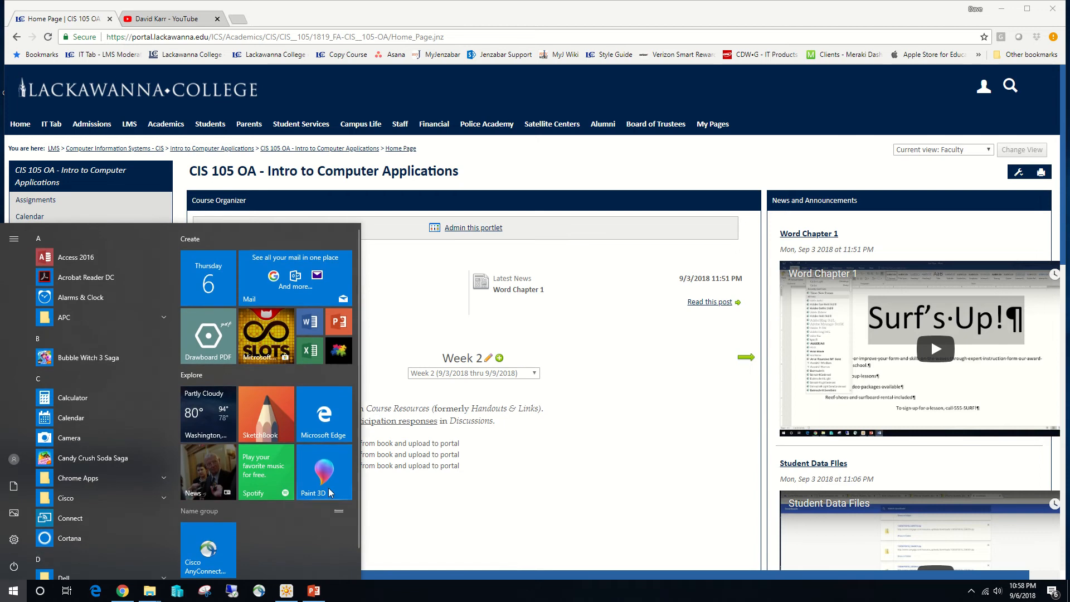
pyautogui.click(316, 322)
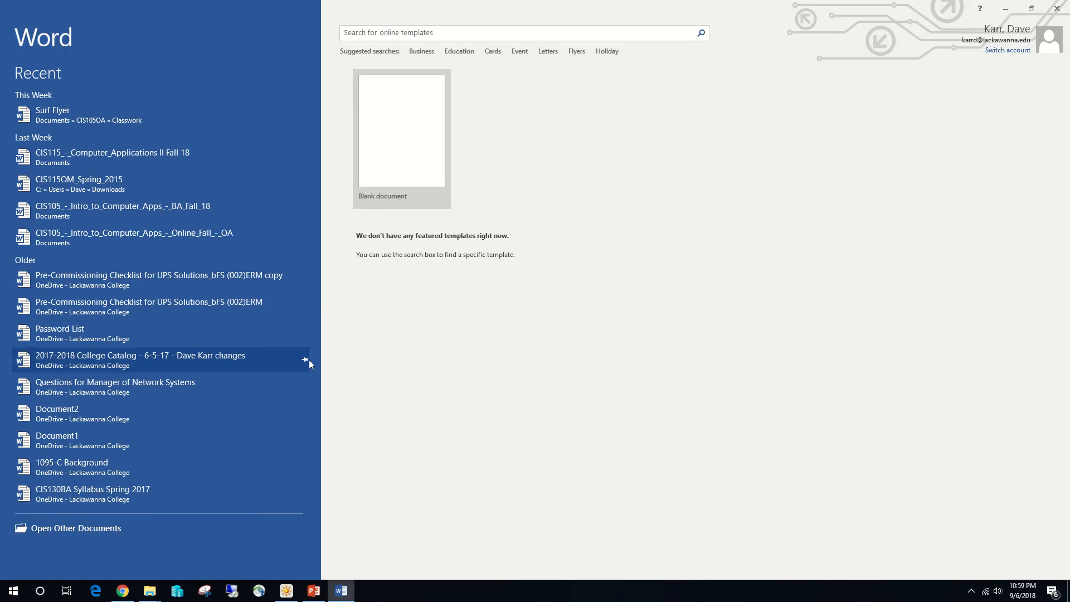
pyautogui.click(412, 134)
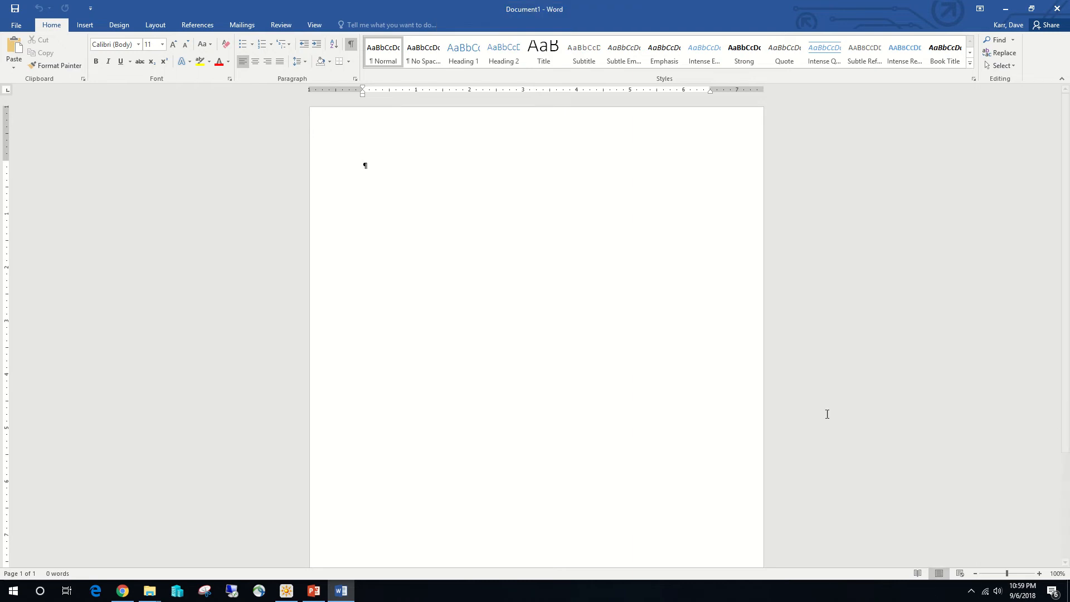
# Step: Zoom the blank document to page width
pyautogui.click(314, 25)
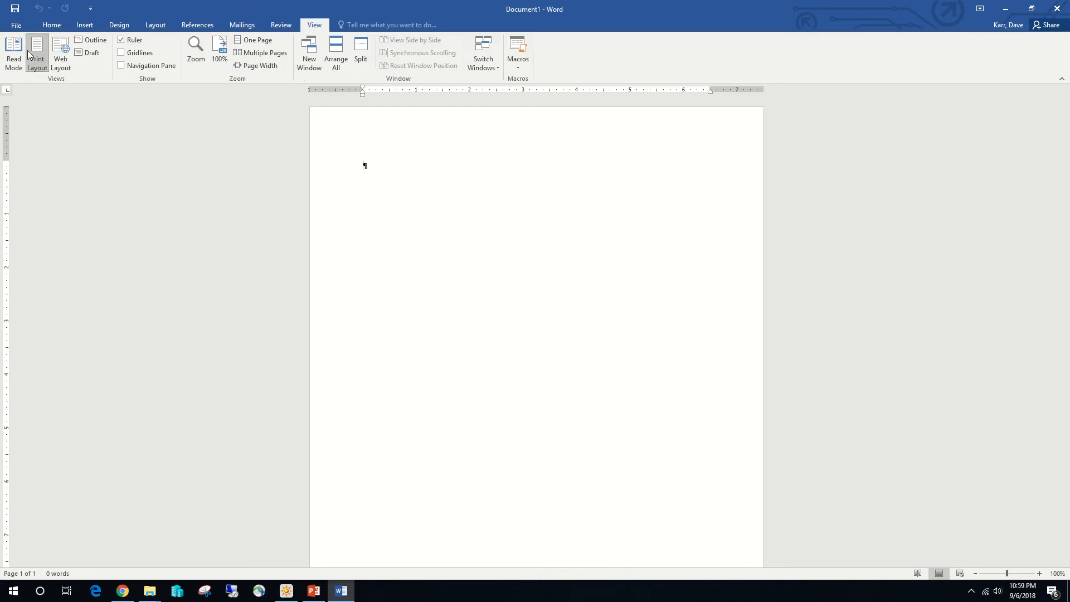
pyautogui.click(50, 26)
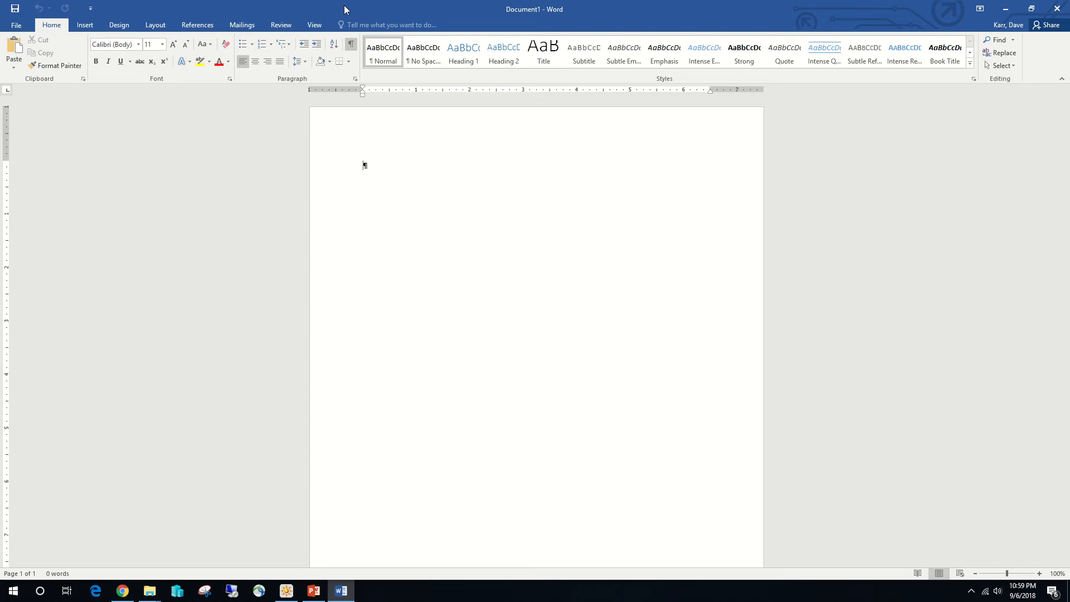
pyautogui.click(315, 25)
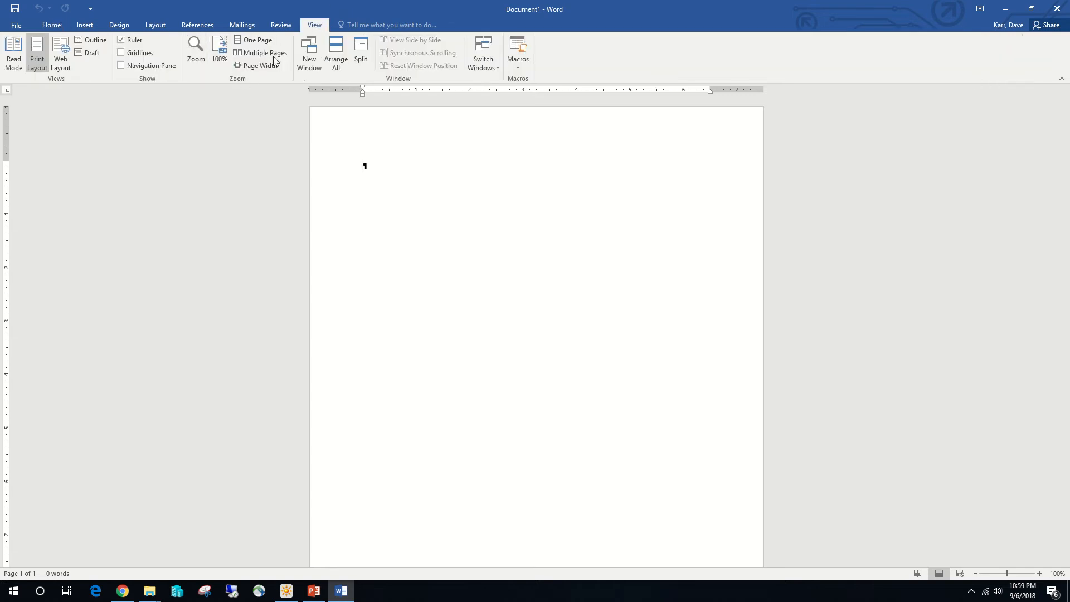
pyautogui.click(259, 67)
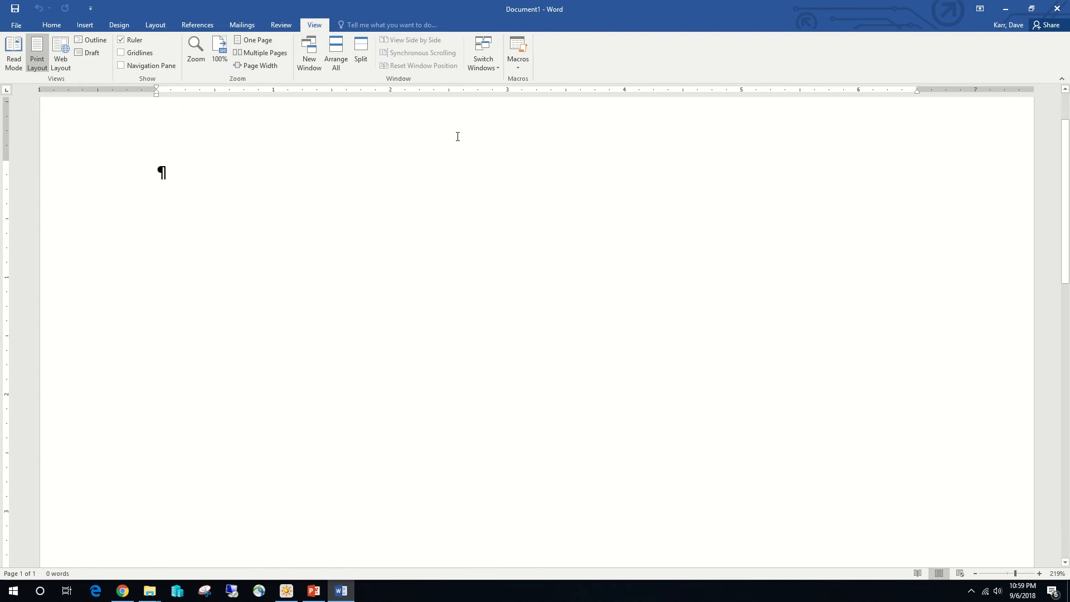
pyautogui.click(51, 26)
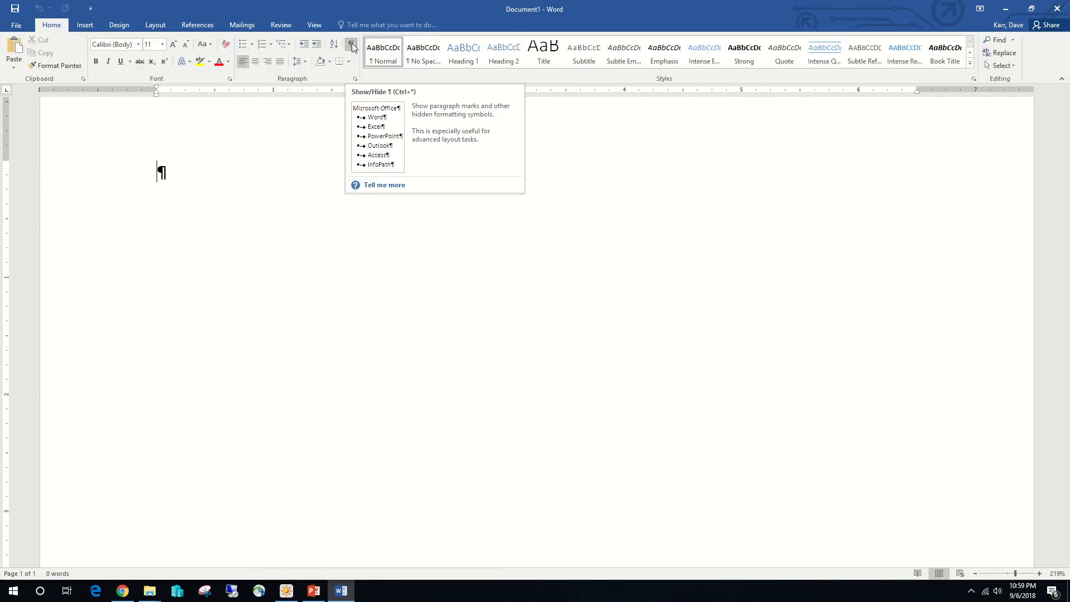
pyautogui.scroll(1, 273, 156)
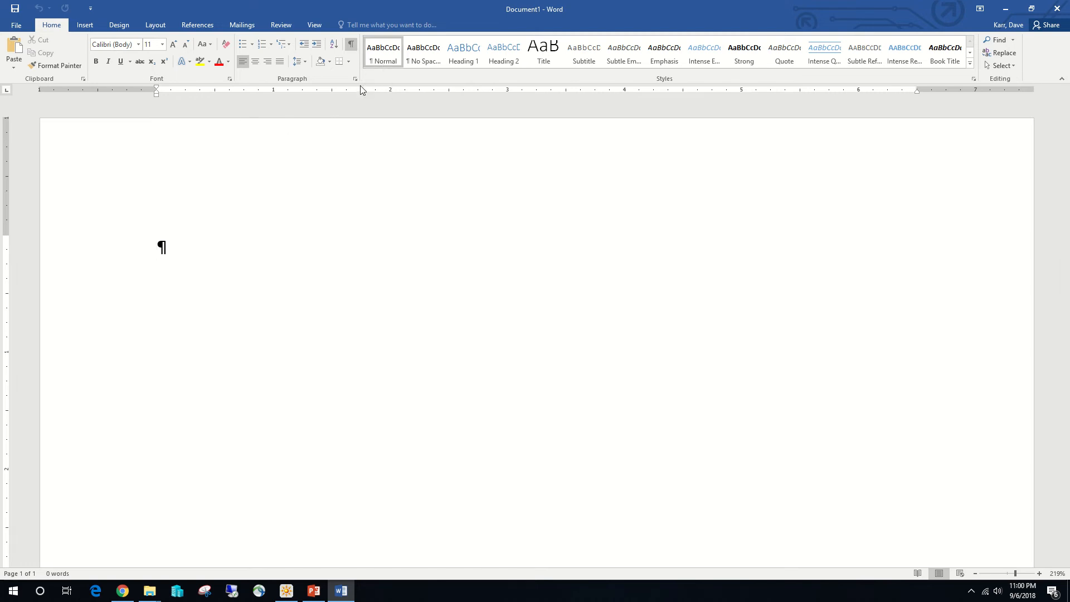
# Step: Modify the Normal style to use Times New Roman at 12 pt, only in this document
pyautogui.rightClick(381, 52)
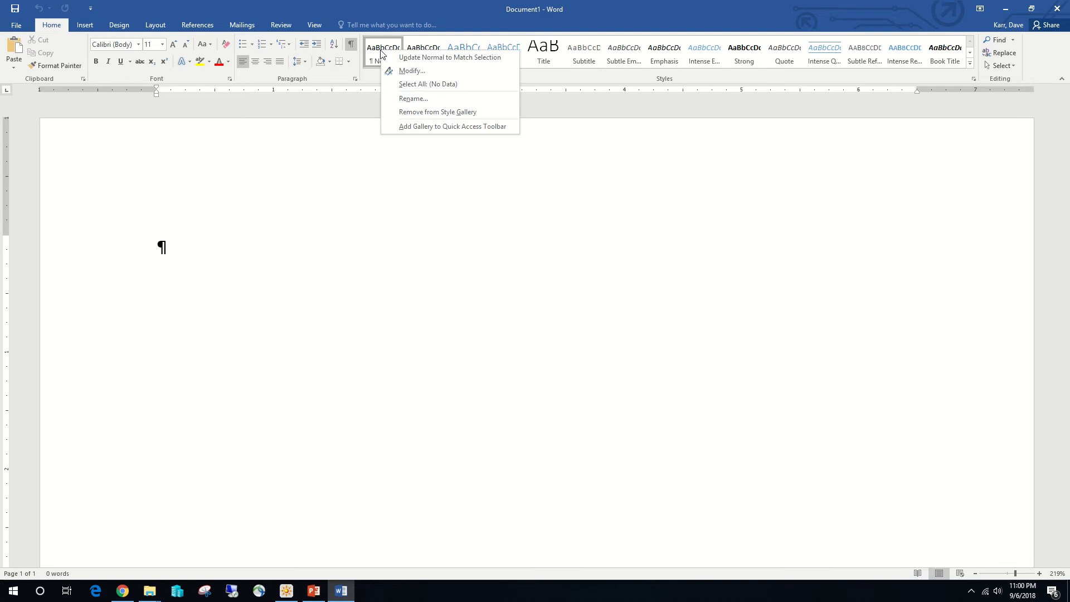
pyautogui.click(412, 71)
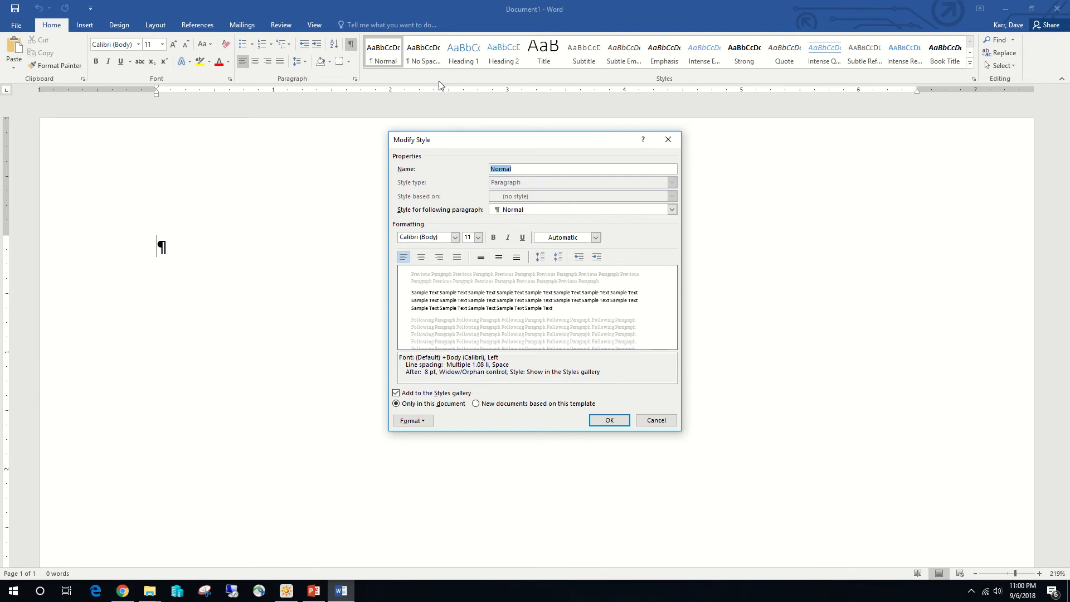
pyautogui.click(455, 237)
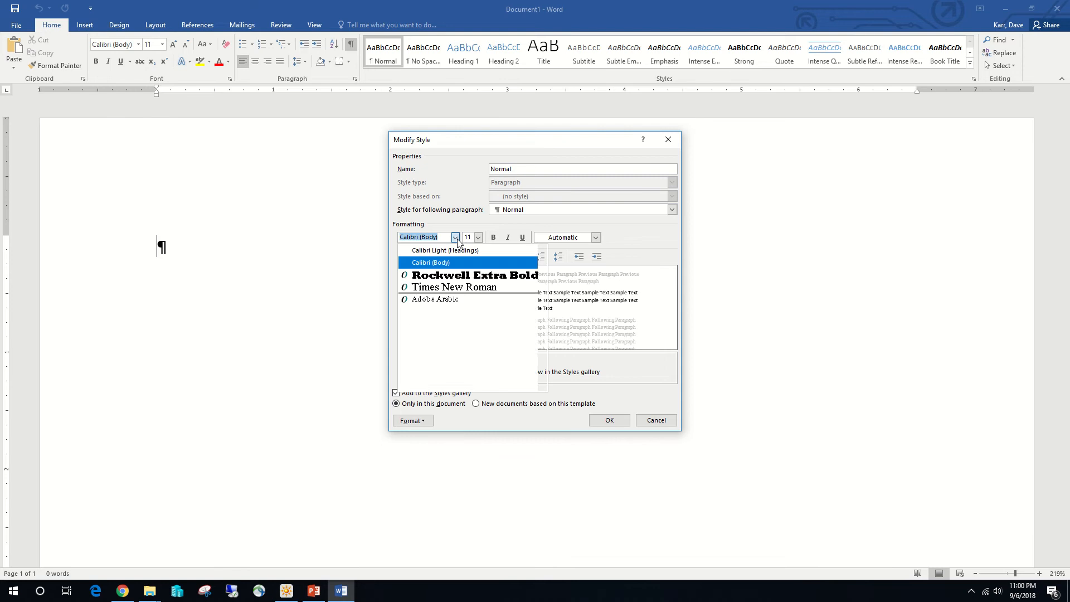
pyautogui.click(468, 289)
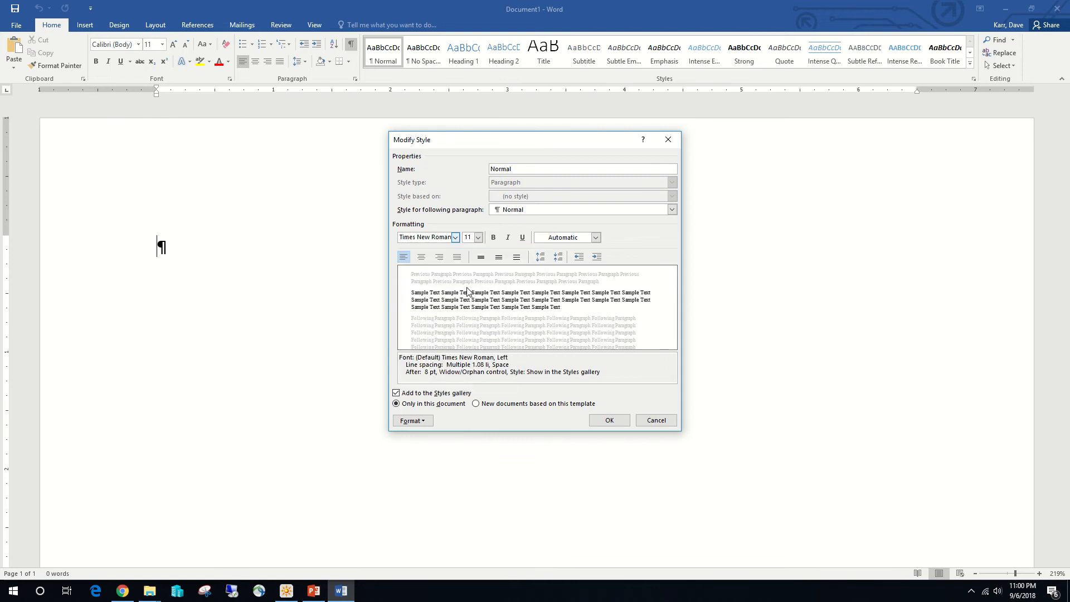
pyautogui.click(479, 237)
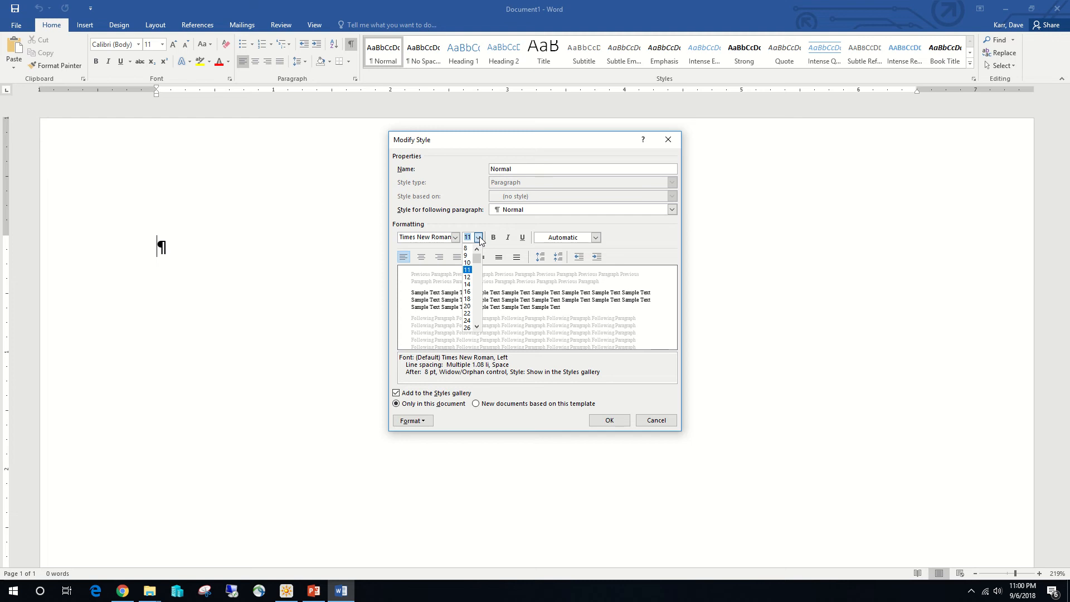
pyautogui.click(467, 277)
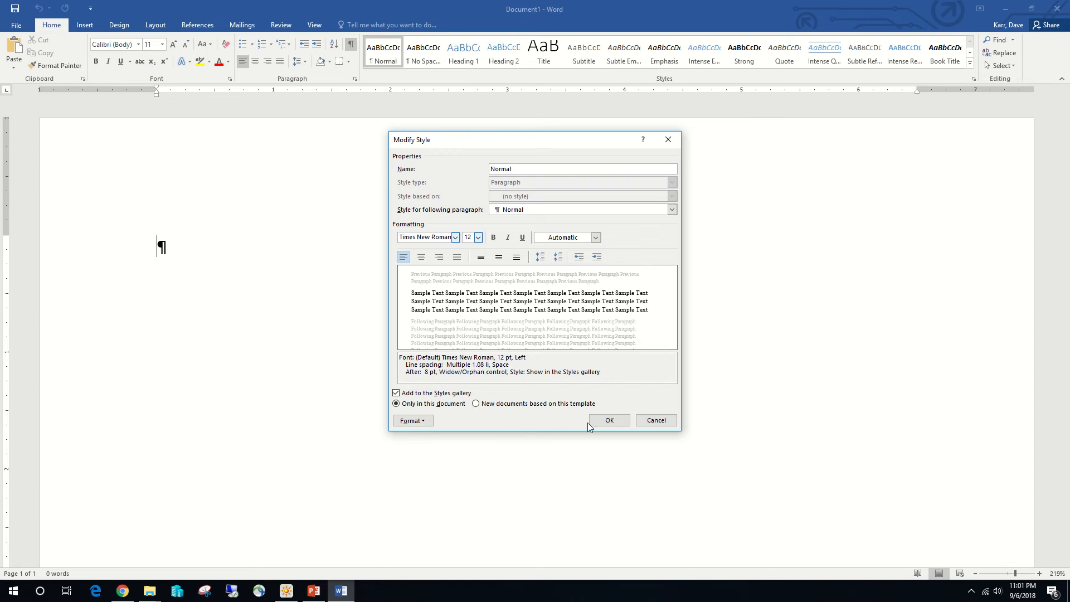
pyautogui.click(608, 420)
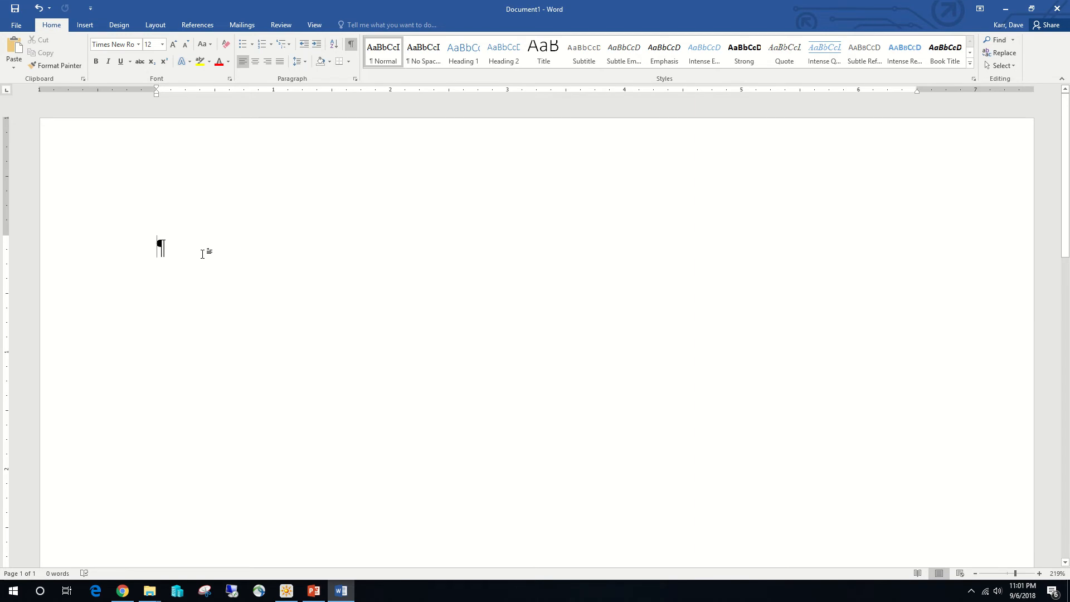
# Step: Set the paragraph's line spacing to 2.0 and remove the space after it, checking the paragraph spacing values
pyautogui.click(306, 62)
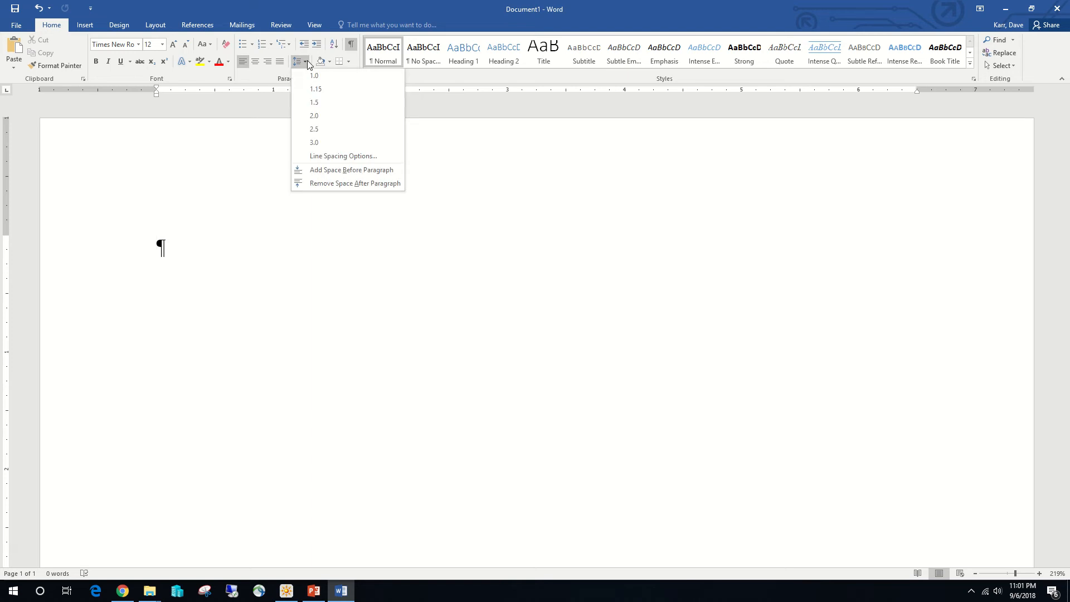
pyautogui.click(319, 117)
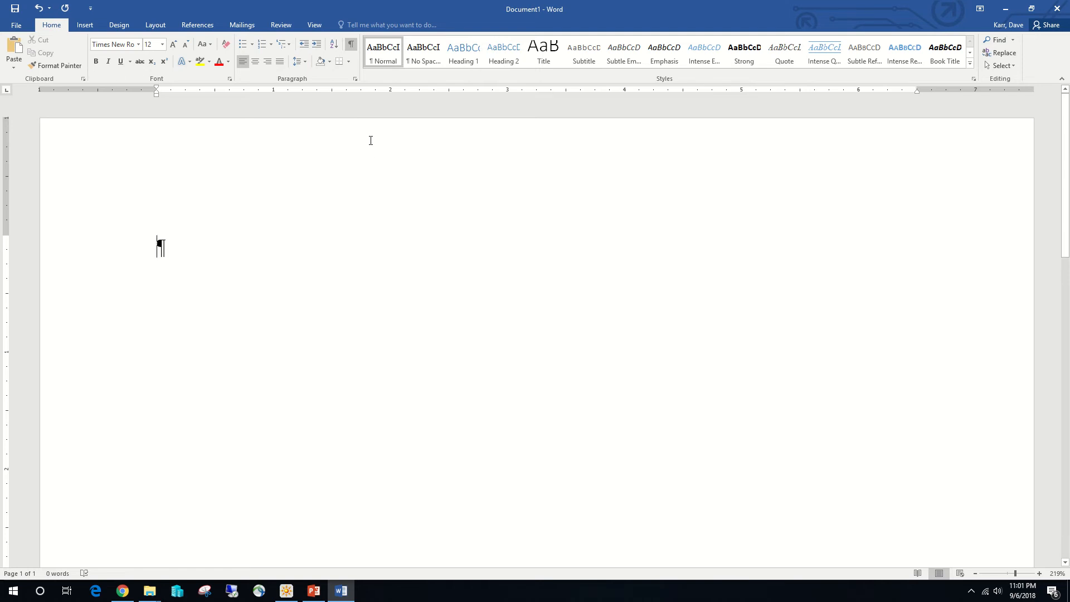
pyautogui.click(306, 64)
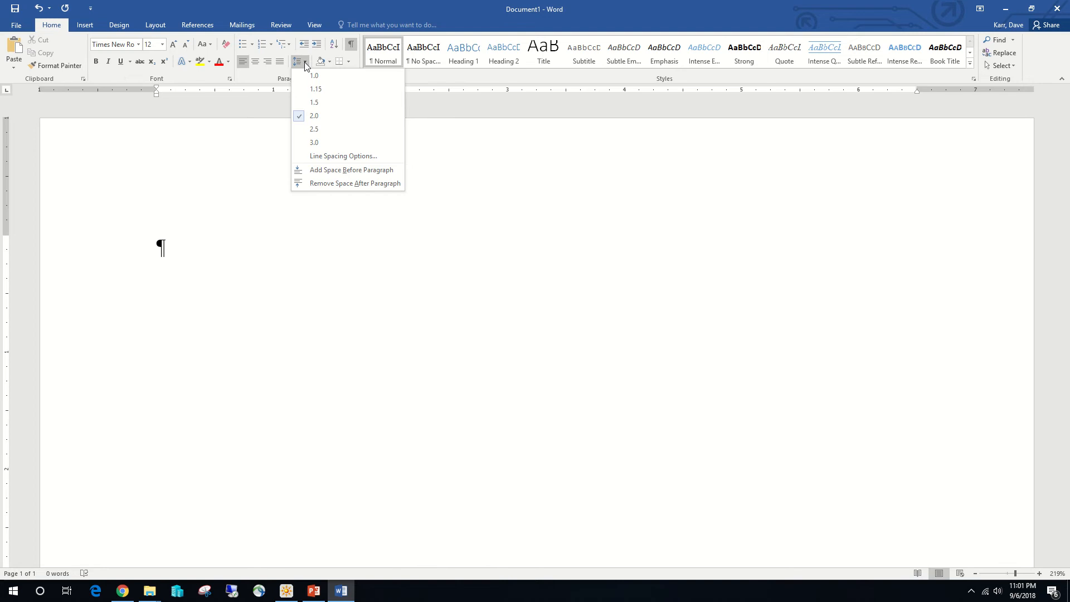
pyautogui.click(337, 183)
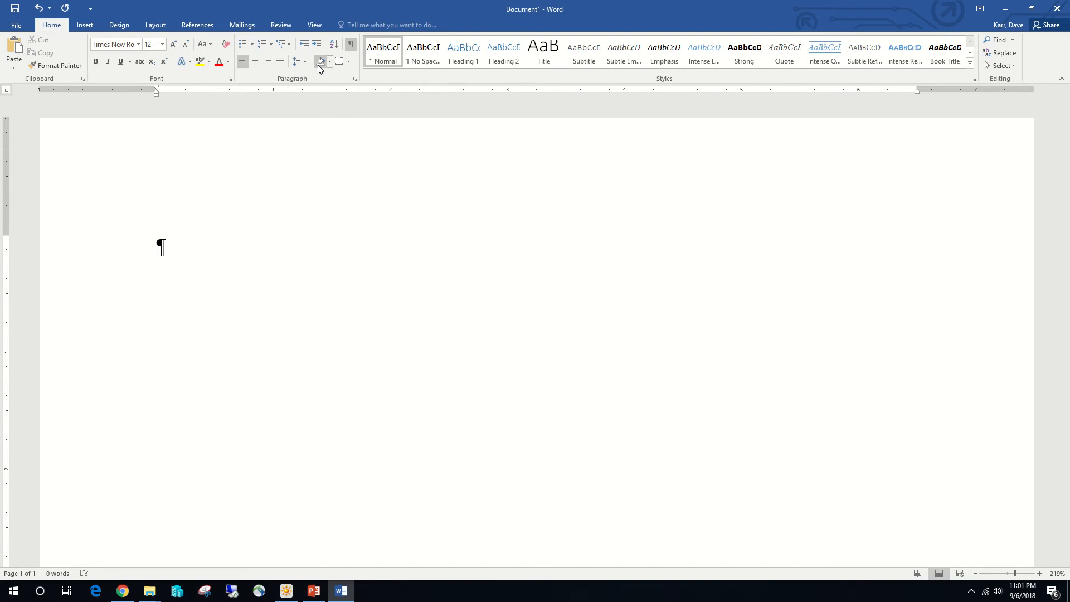
pyautogui.click(155, 26)
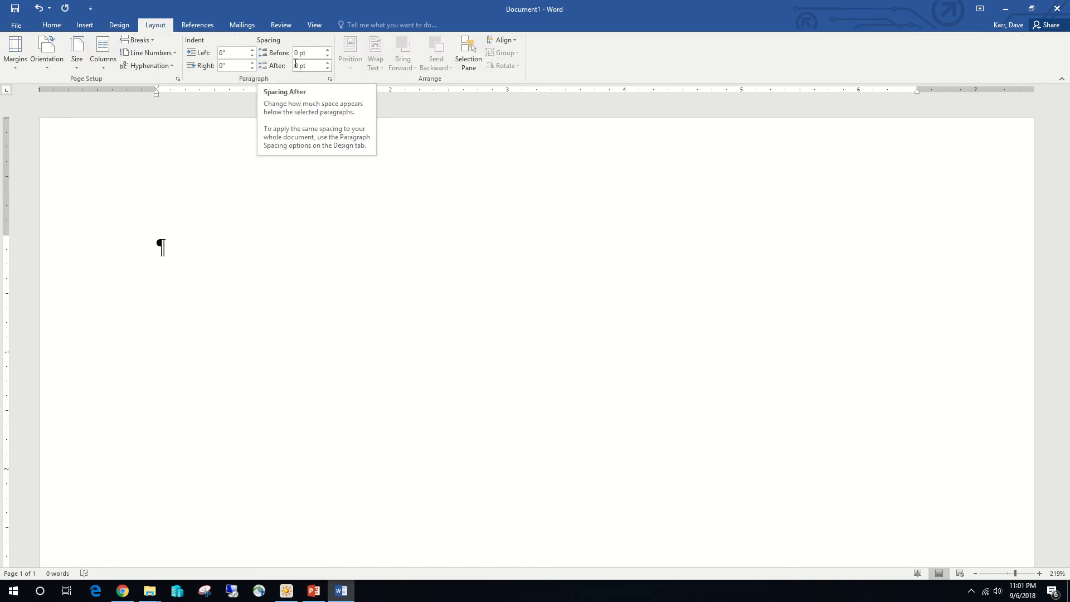
pyautogui.click(53, 26)
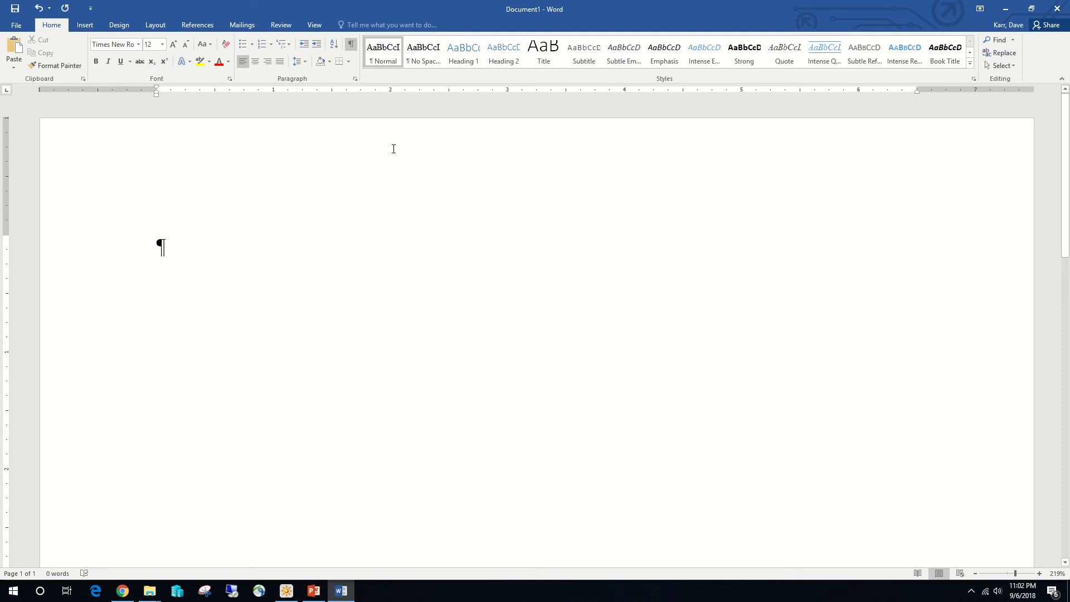
# Step: Update the Normal style to match the current paragraph's formatting and review the style's settings
pyautogui.rightClick(385, 52)
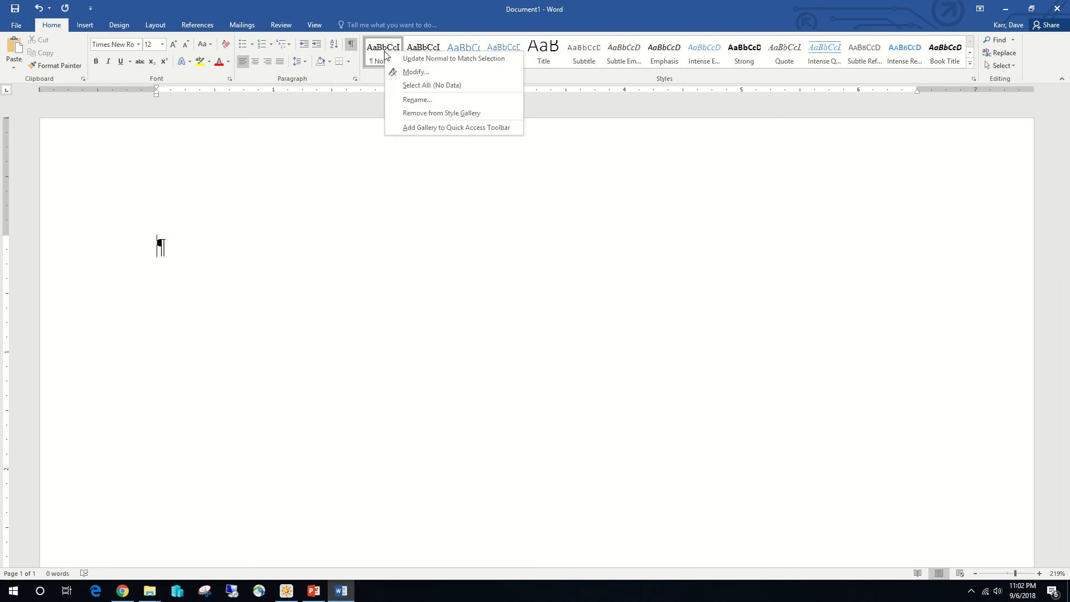
pyautogui.click(427, 62)
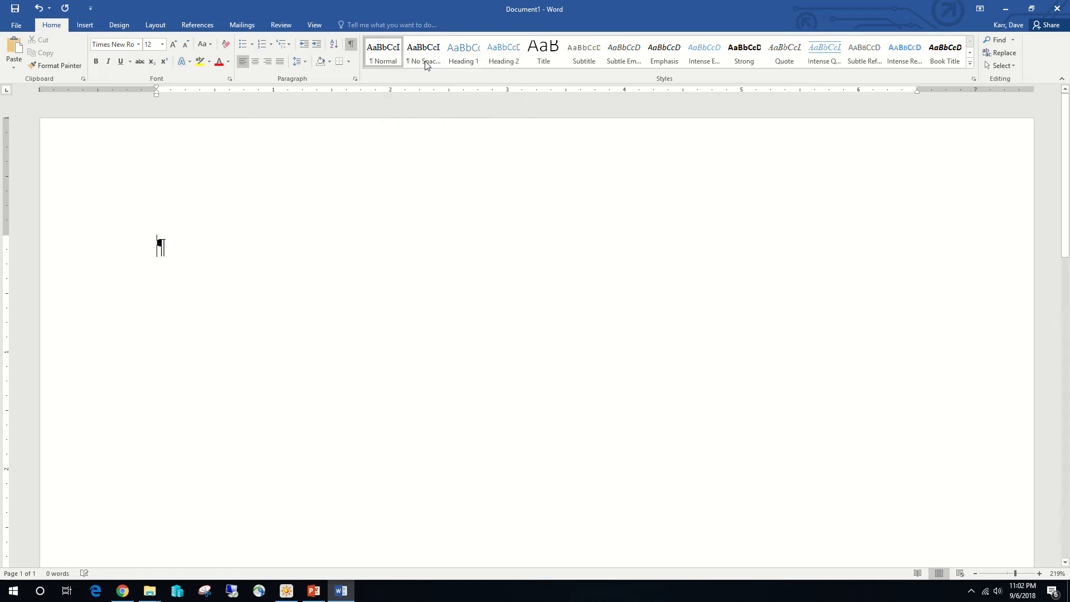
pyautogui.rightClick(377, 61)
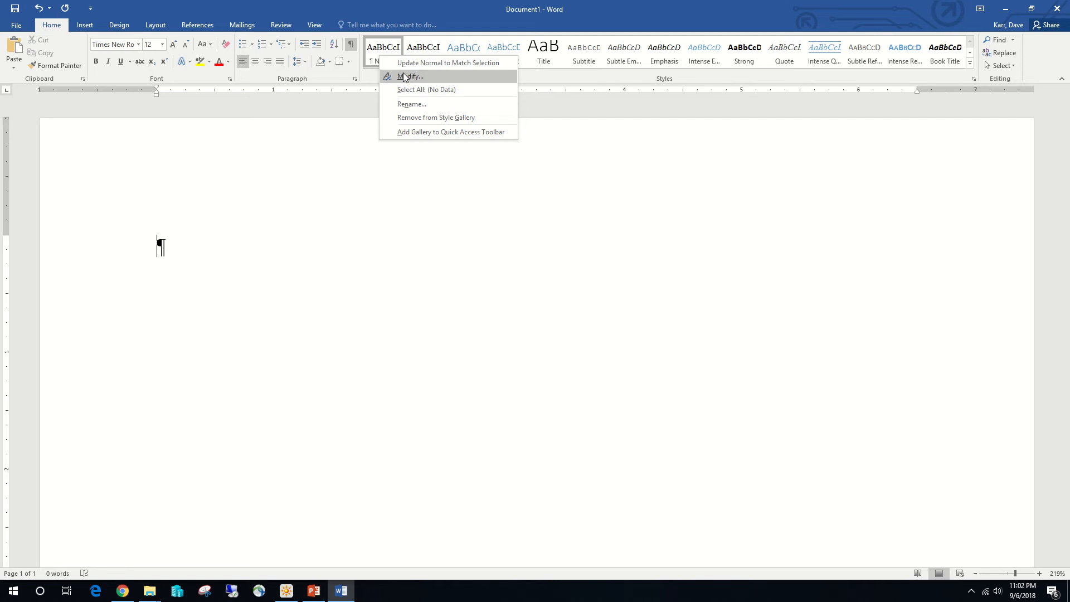
pyautogui.click(407, 76)
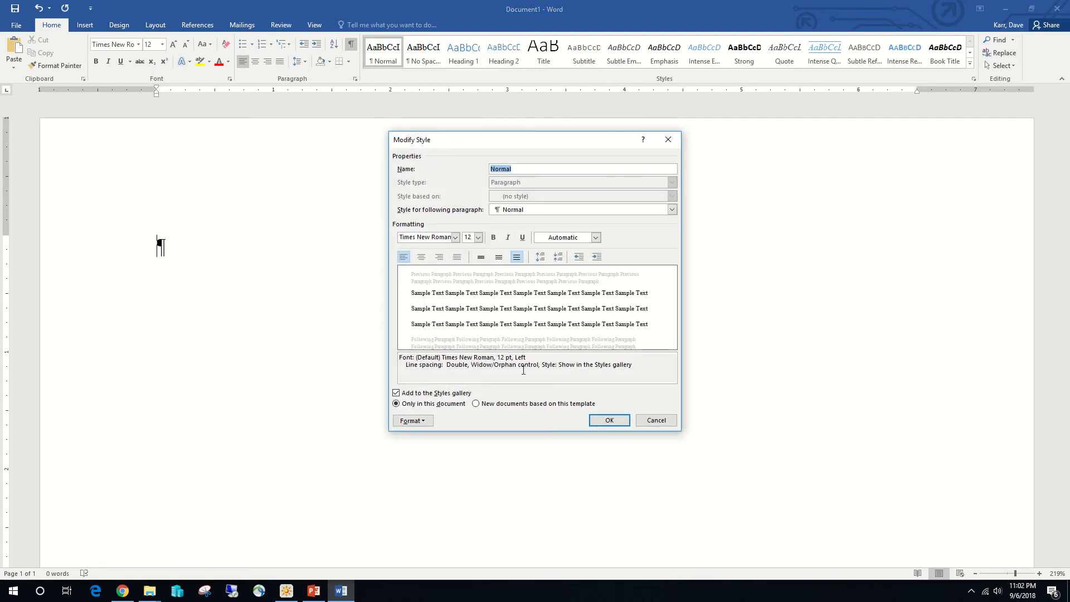
pyautogui.click(614, 422)
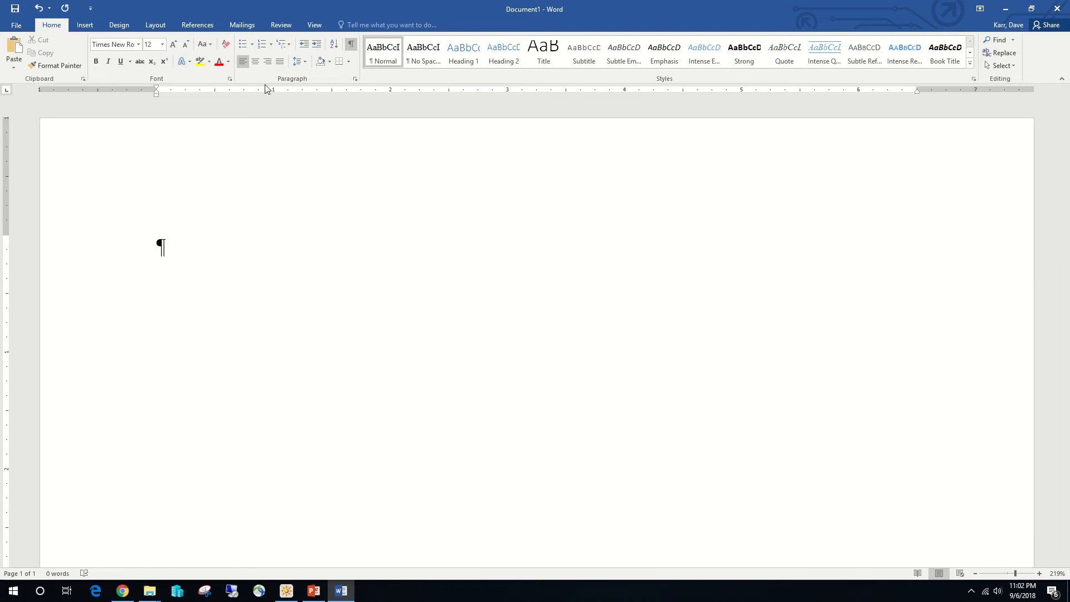
pyautogui.click(82, 26)
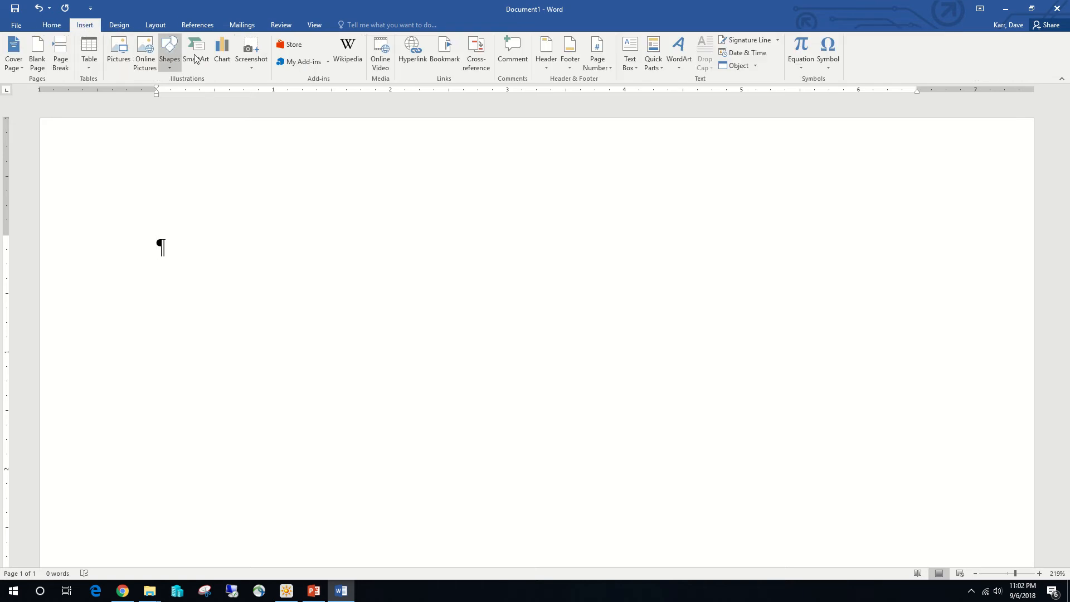
pyautogui.click(545, 52)
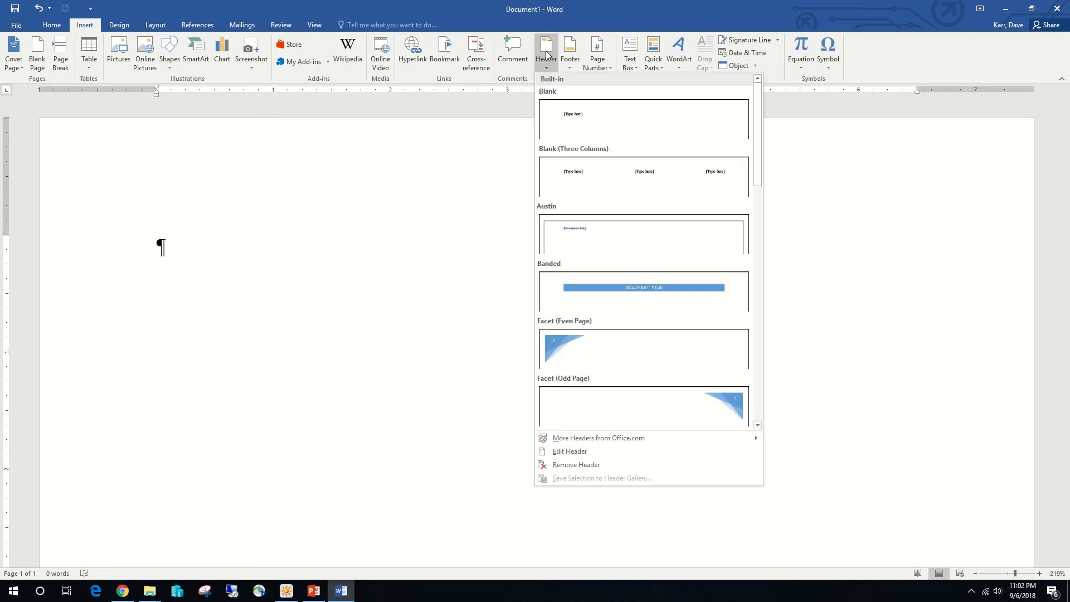
pyautogui.click(581, 456)
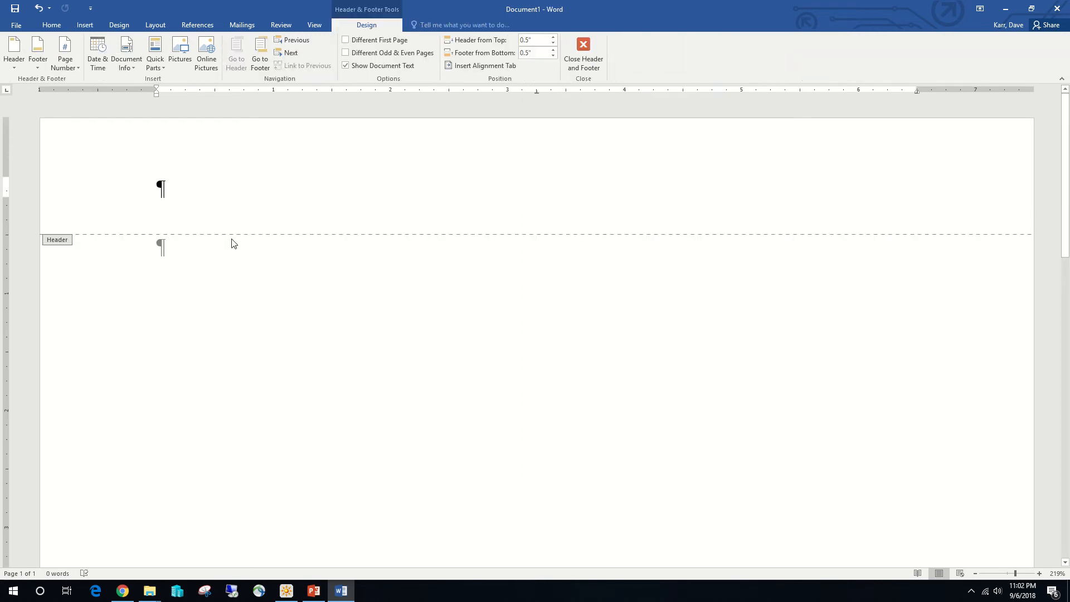
pyautogui.click(584, 54)
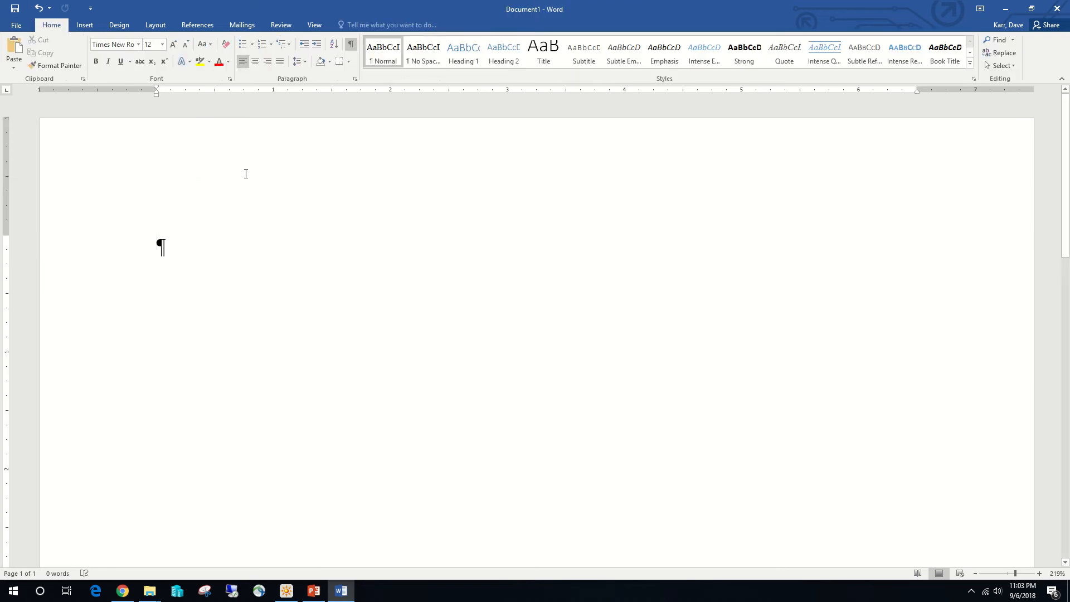
# Step: Open the page header for editing, right-align it and enter the author's last name followed by a space
pyautogui.doubleClick(285, 162)
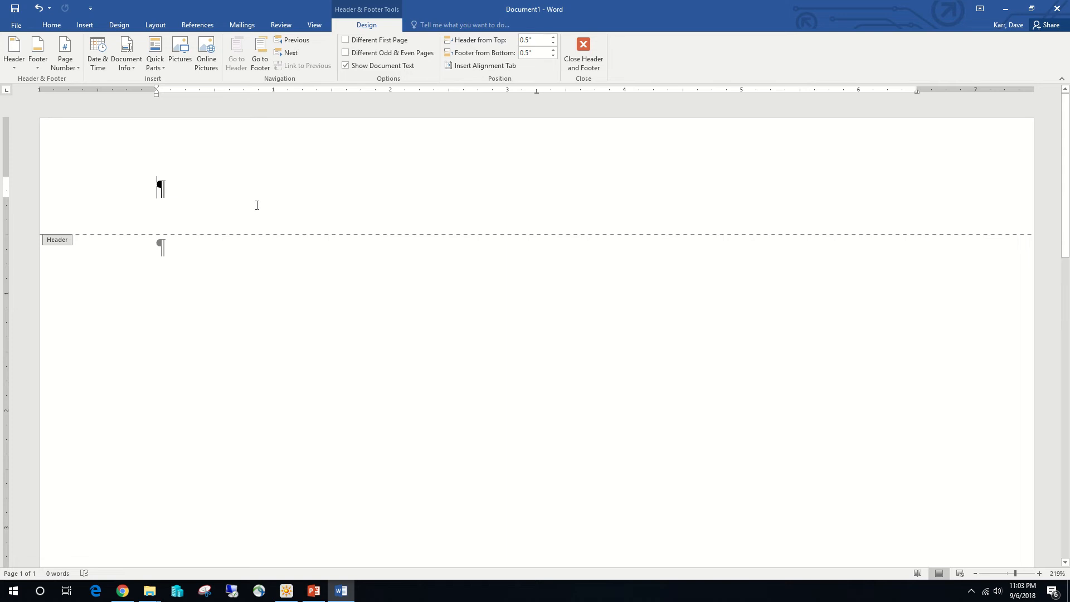
pyautogui.click(53, 24)
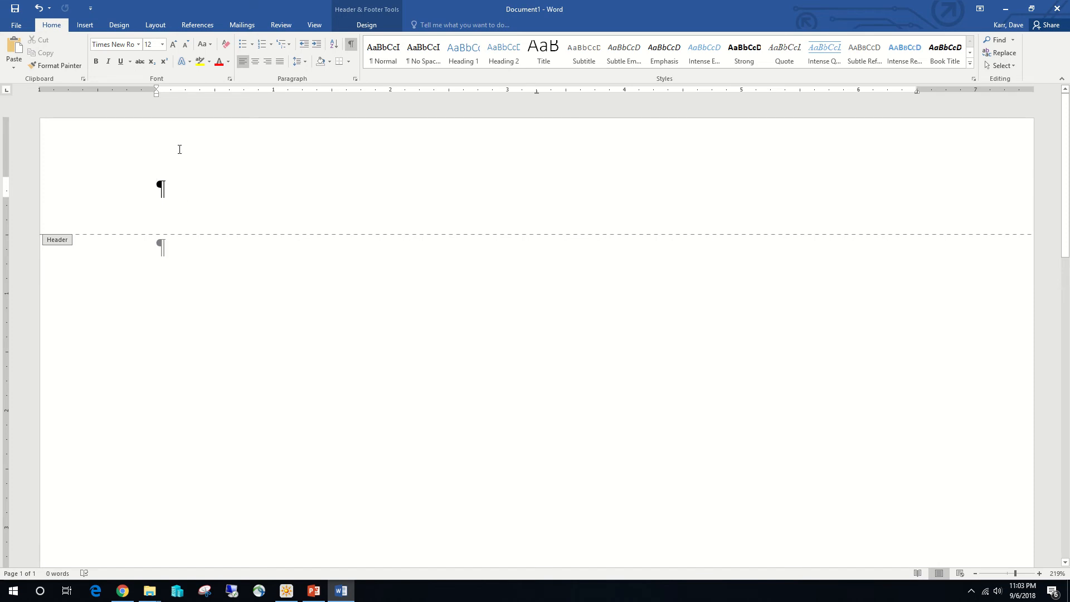
pyautogui.click(268, 62)
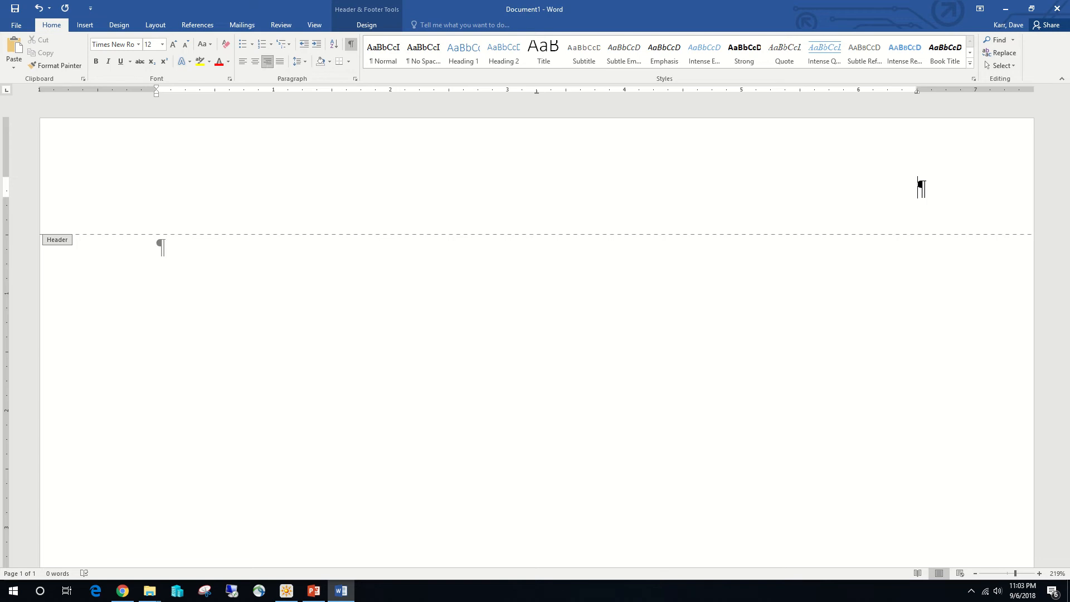
pyautogui.write('Carter')
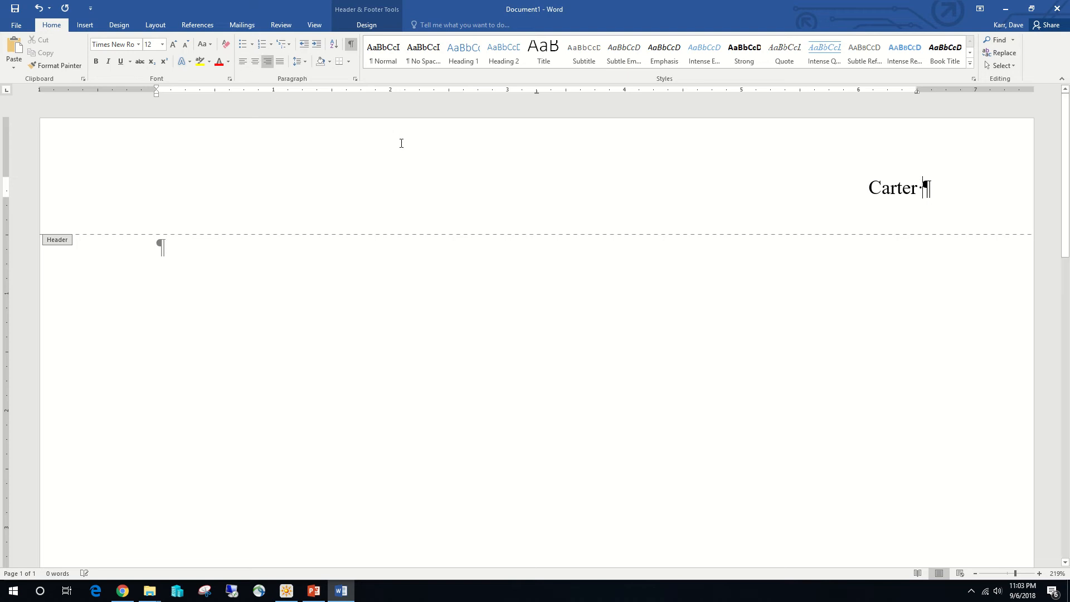
# Step: Insert a Plain Number page number at the current position in the header and return to the document body
pyautogui.click(368, 26)
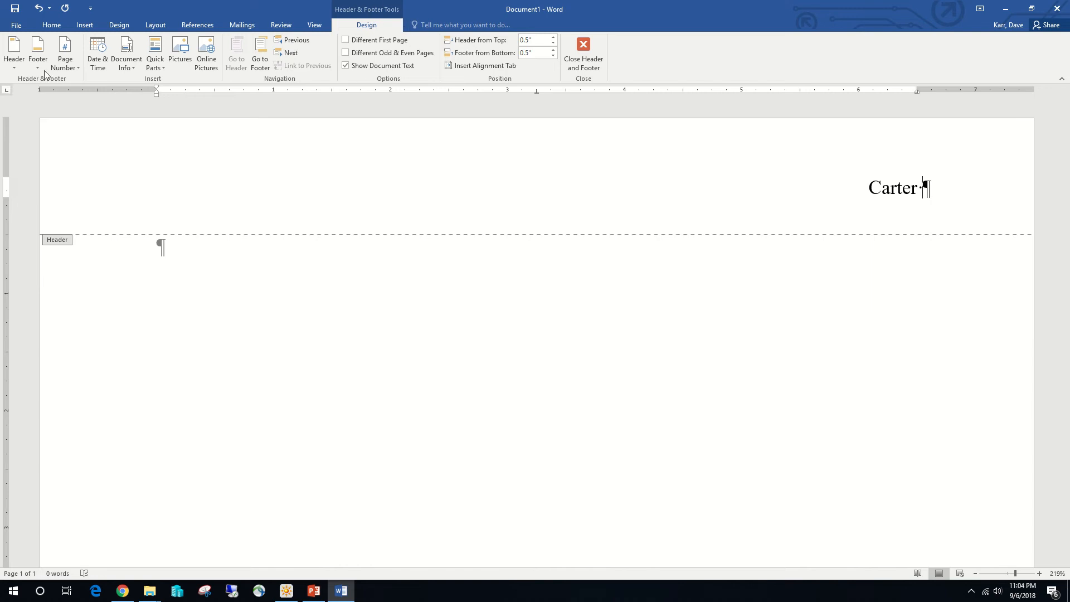
pyautogui.click(72, 68)
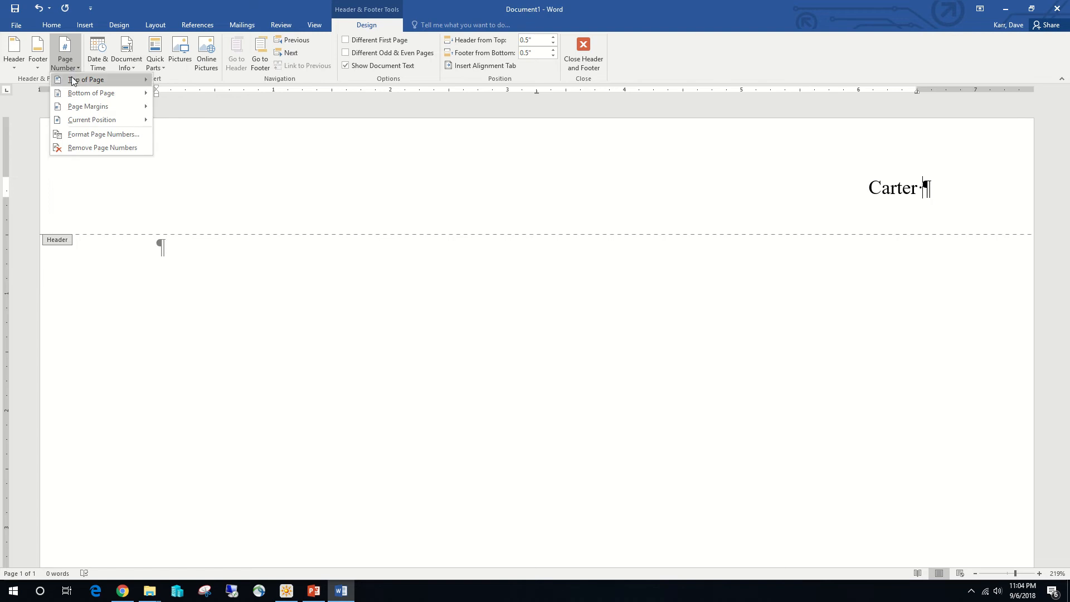
pyautogui.moveTo(101, 125)
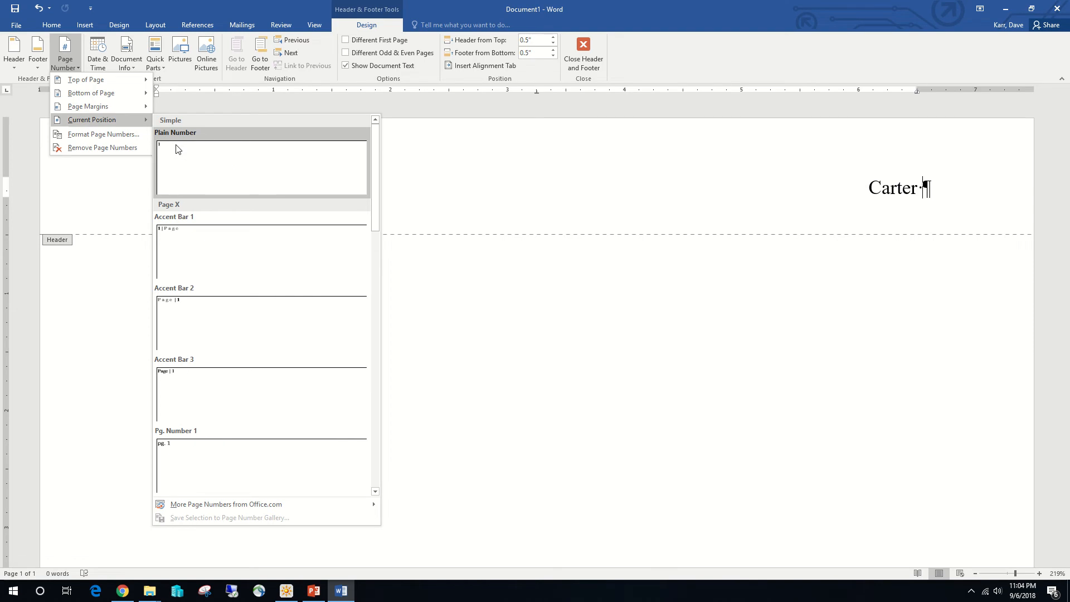
pyautogui.moveTo(114, 82)
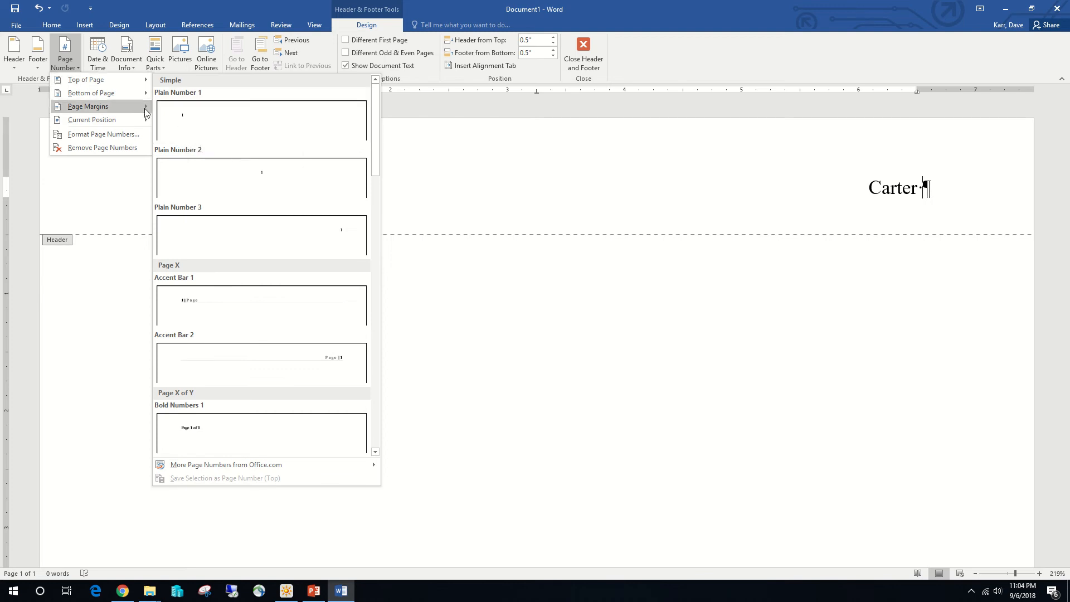
pyautogui.moveTo(133, 121)
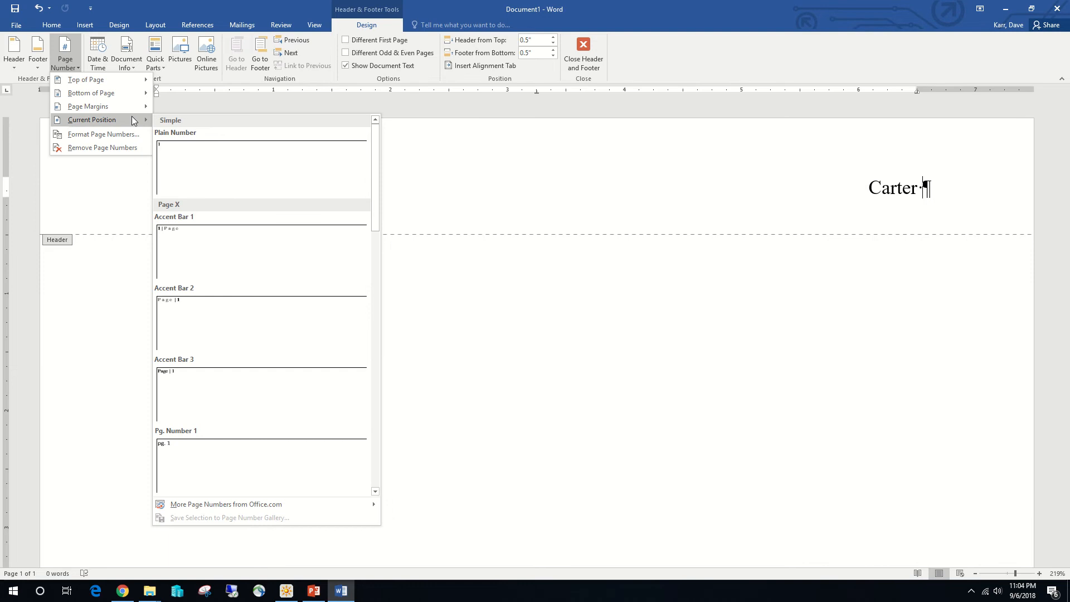
pyautogui.click(204, 152)
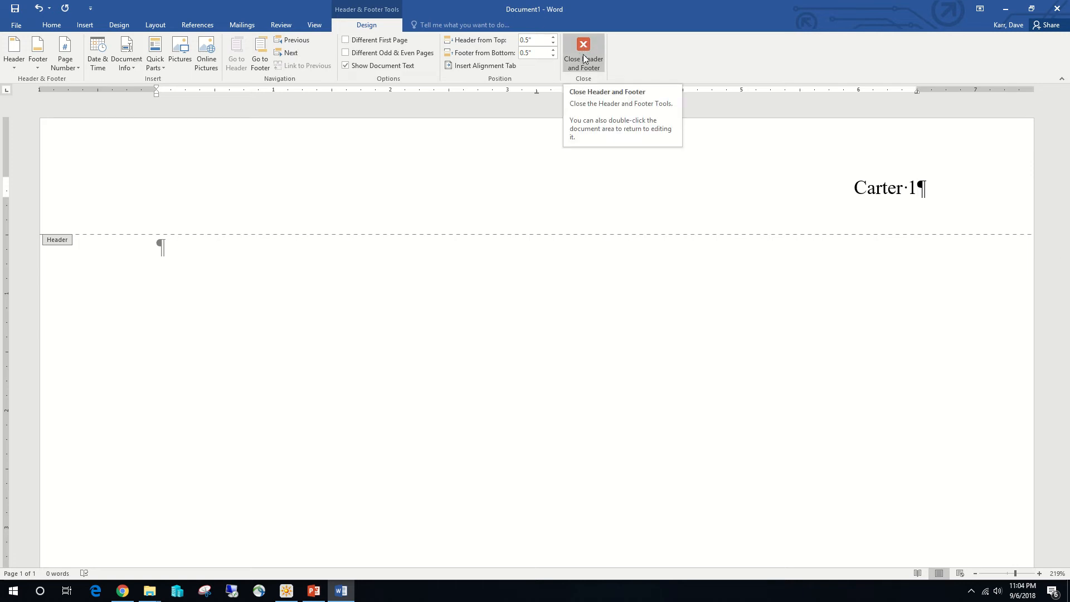
pyautogui.doubleClick(171, 266)
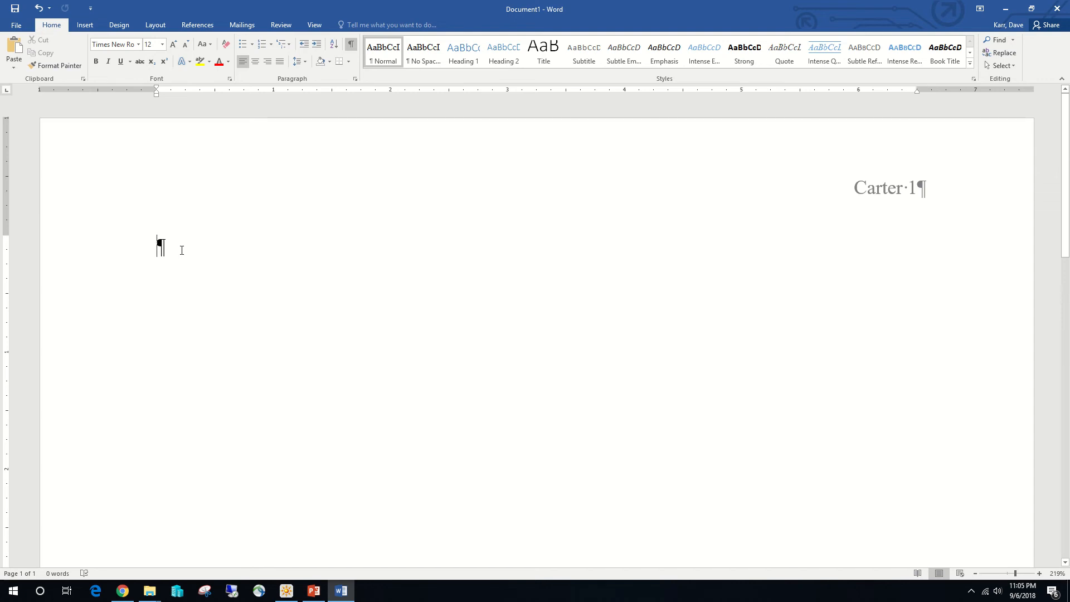
# Step: Enter the author's full name on the first body line and the instructor's title and name on the line below
pyautogui.write('Osw')
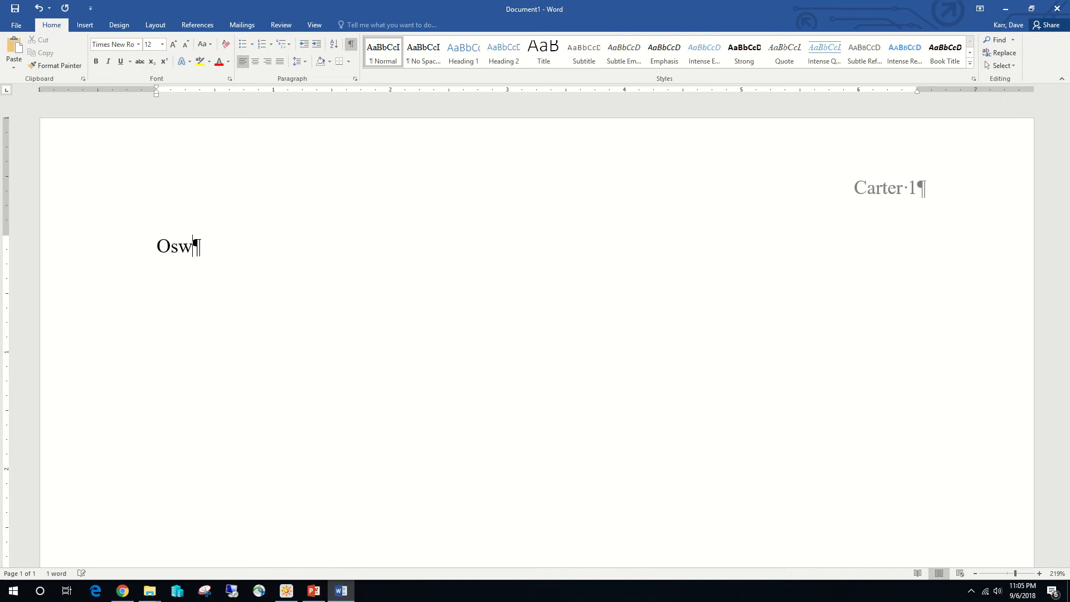
pyautogui.write('ald Cart')
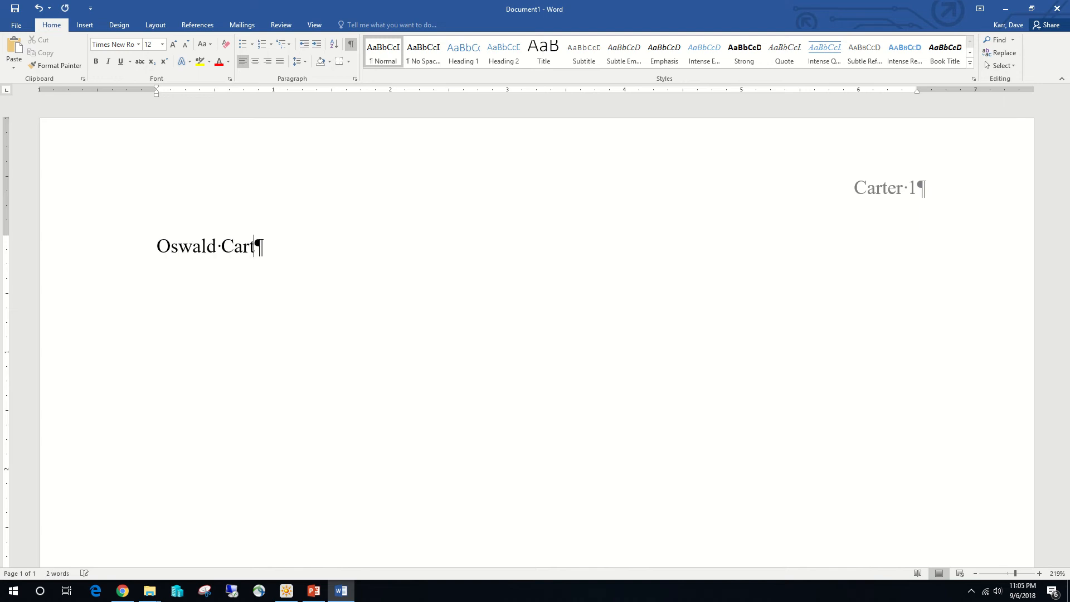
pyautogui.write('er')
pyautogui.press('Return')
pyautogui.write('Ms. Ruiz')
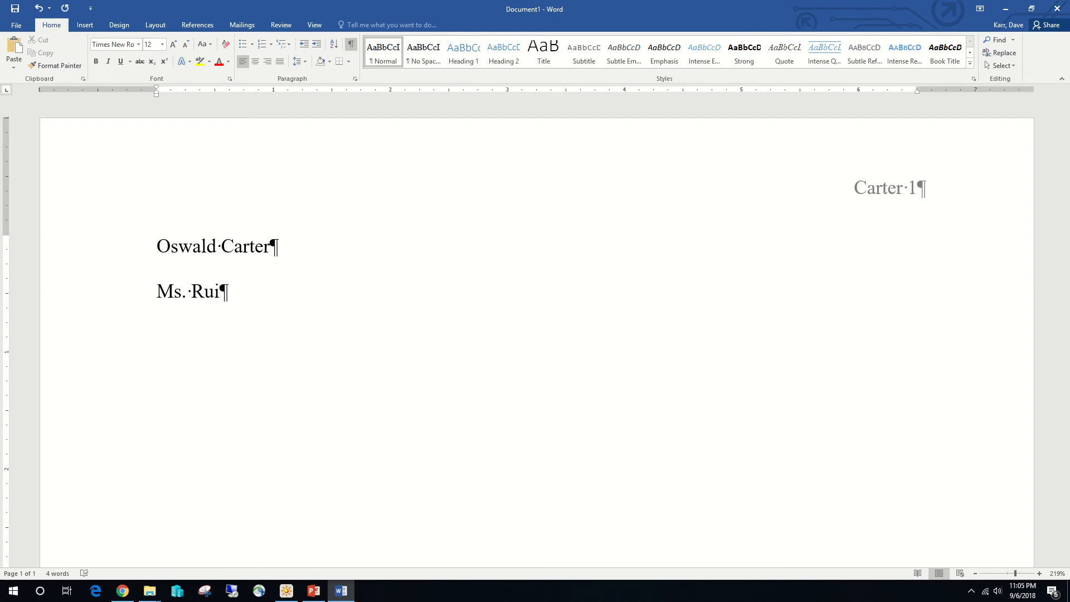
# Step: Add the course line "English 104" and the date line "October 10, 2017", followed by a new line
pyautogui.press('Return')
pyautogui.write('English')
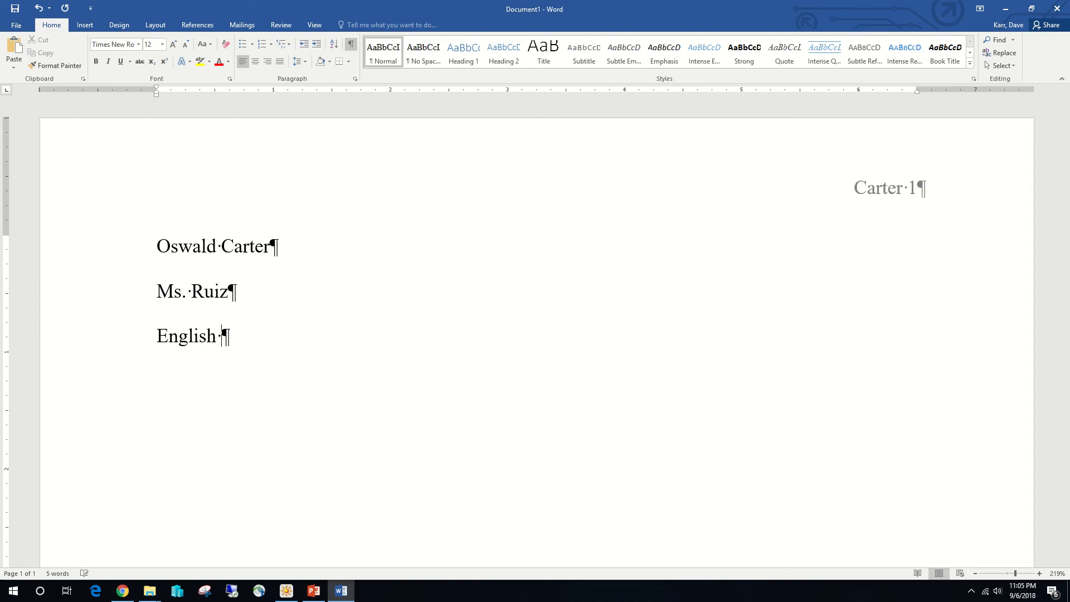
pyautogui.write(' 104')
pyautogui.press('Return')
pyautogui.write('Octo')
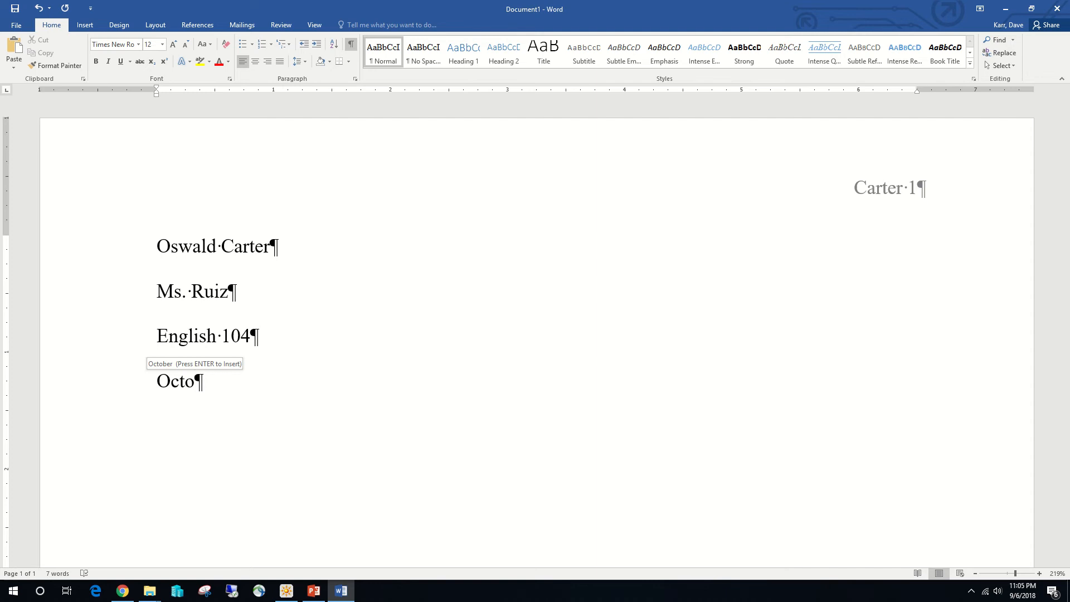
pyautogui.press('Return')
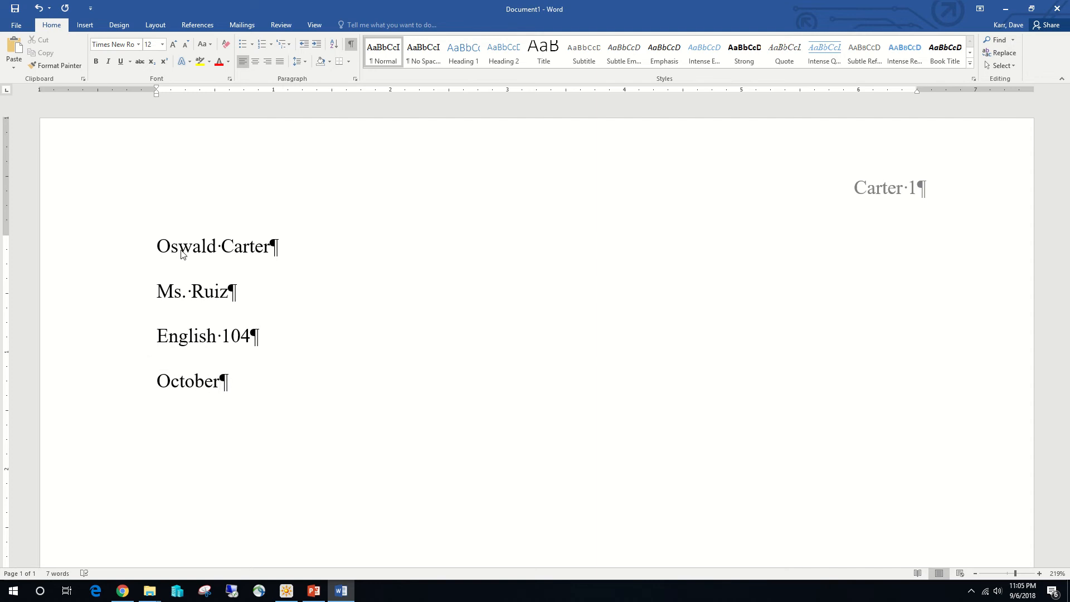
pyautogui.write('10, 2017')
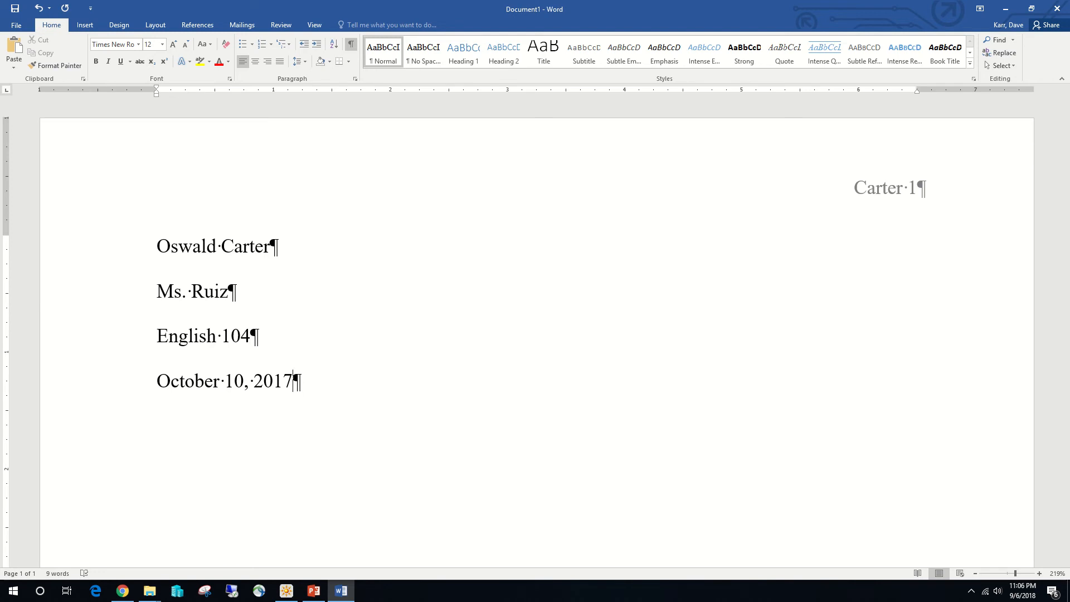
pyautogui.press('Return')
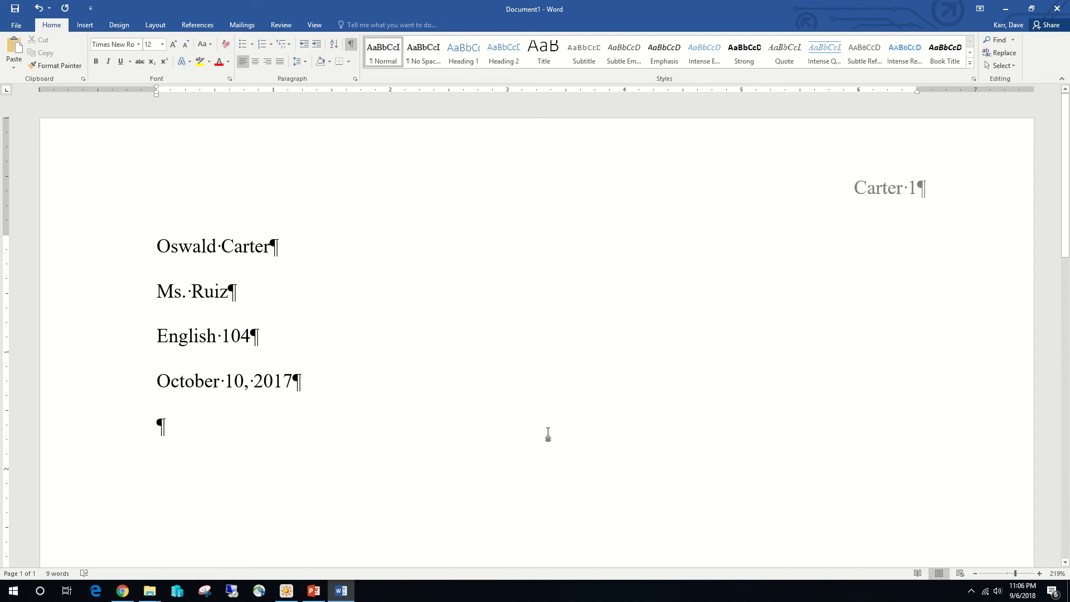
# Step: Enter the centered title "Safely Using Headphones and Earbuds" below the date and start a new line
pyautogui.doubleClick(548, 435)
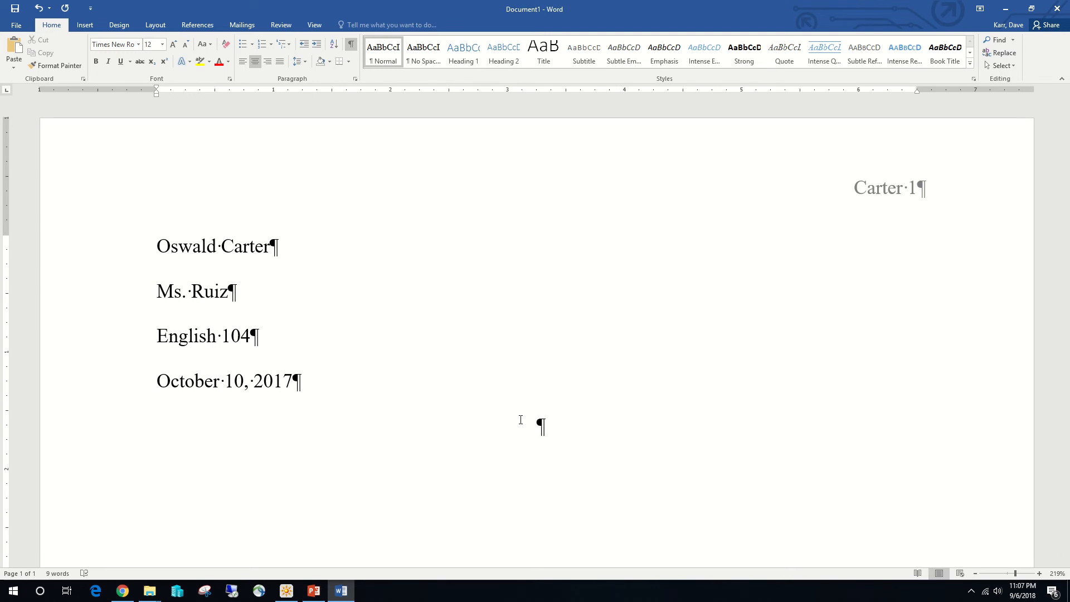
pyautogui.write('Safely Using ')
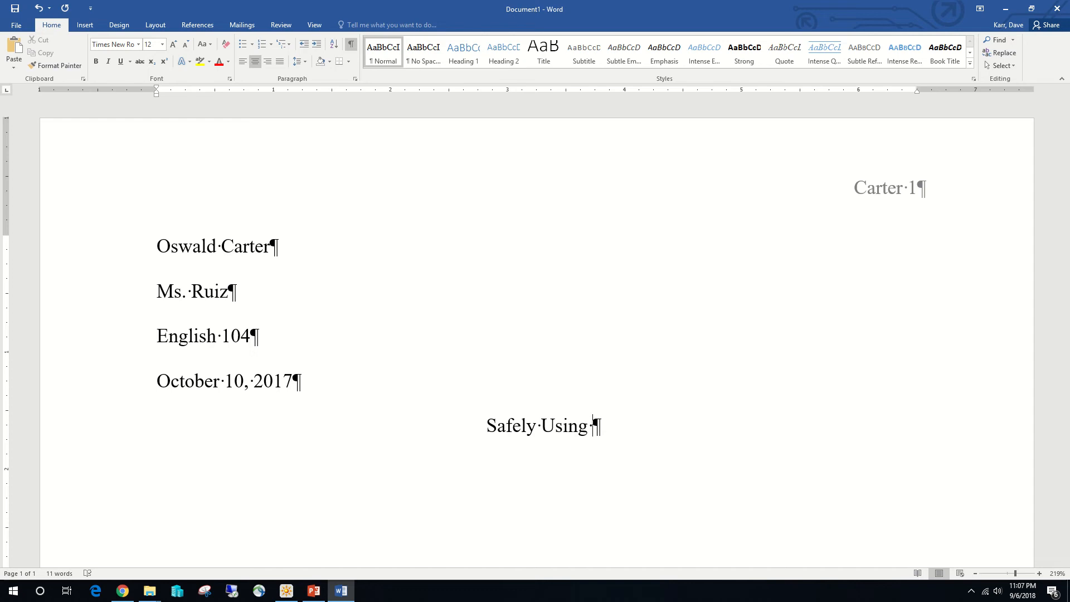
pyautogui.write('Headp')
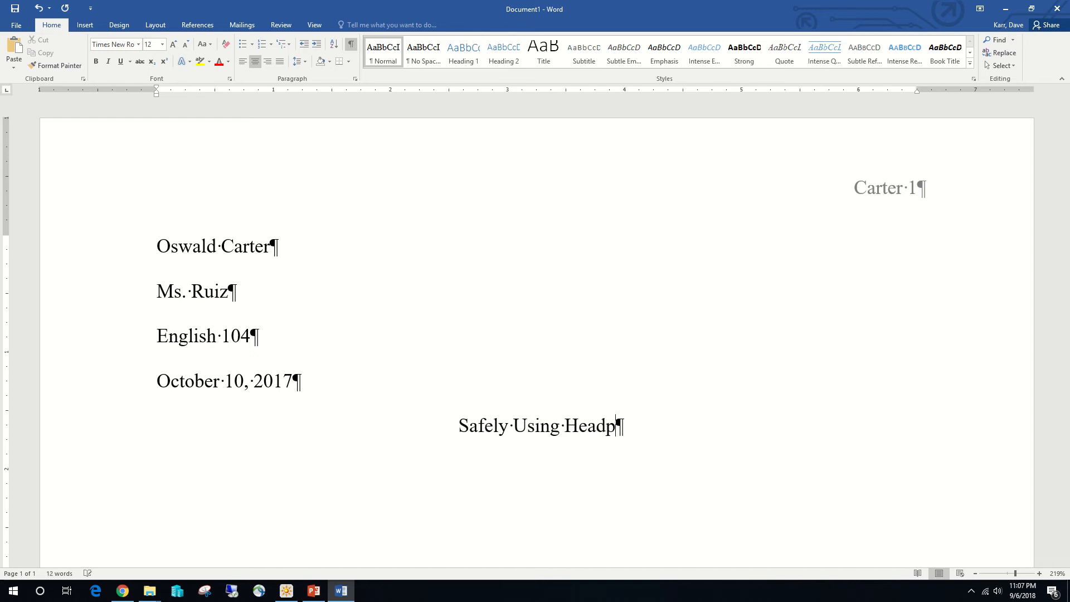
pyautogui.write('hones and ')
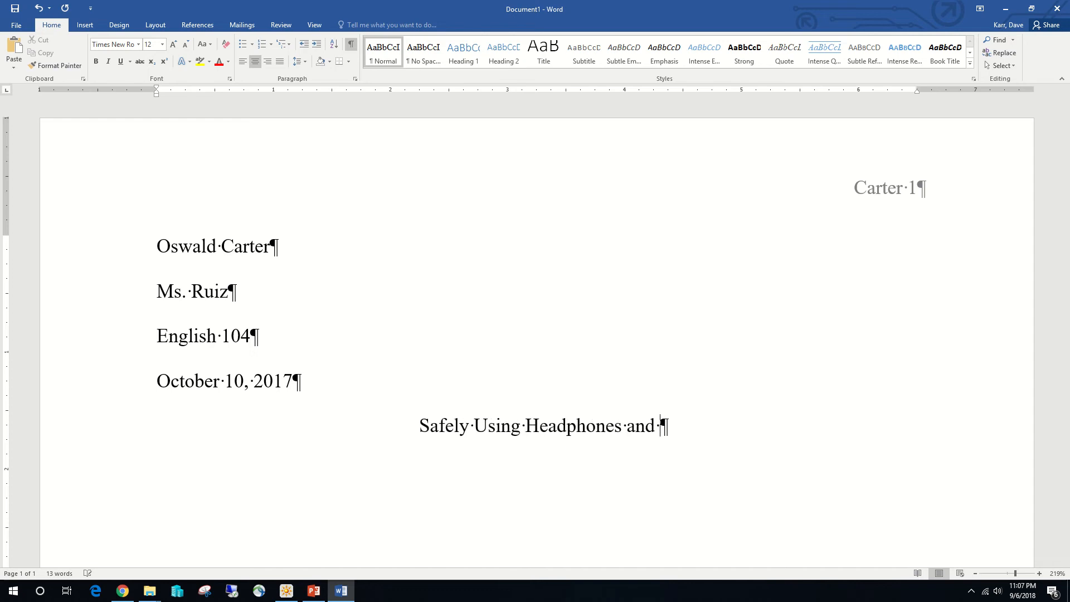
pyautogui.write('Earbuds')
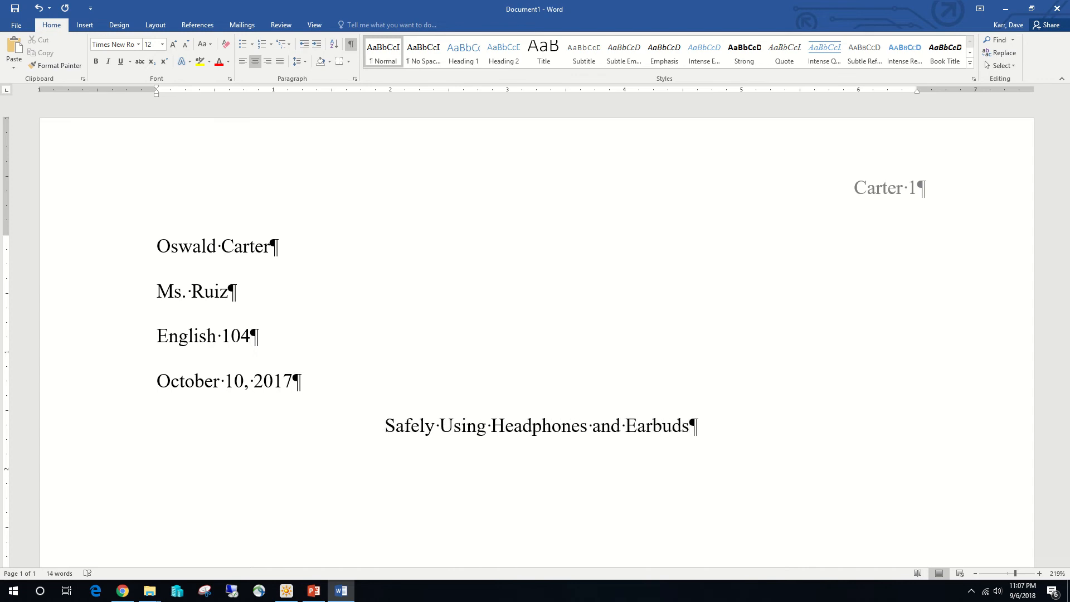
pyautogui.press('Return')
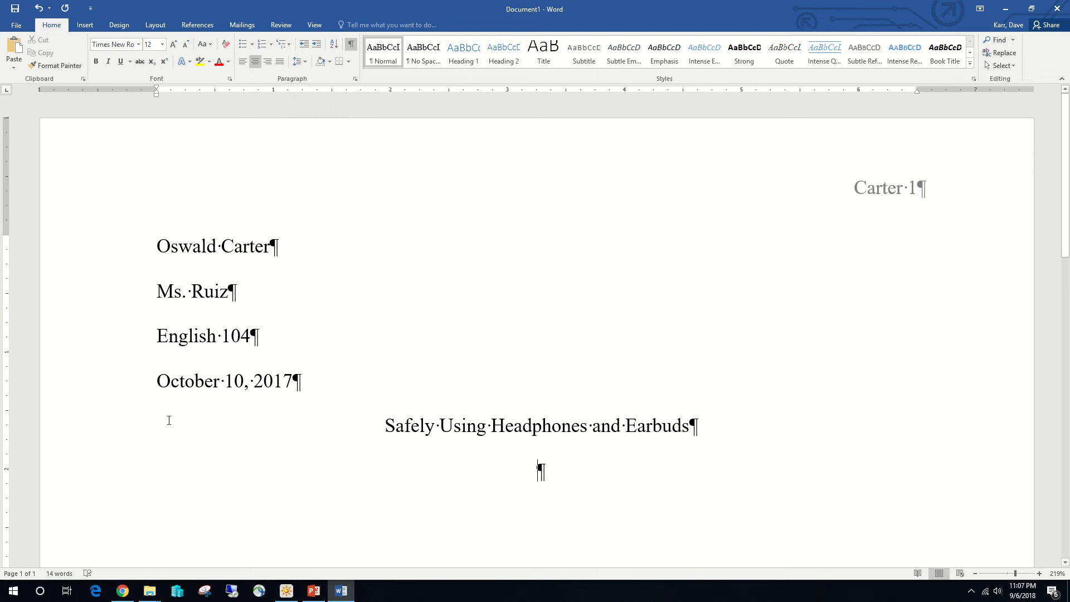
# Step: Left-align the empty paragraph below the title
pyautogui.doubleClick(173, 496)
pyautogui.click(38, 8)
pyautogui.hotkey('ctrl', 'l')
# Step: Save the document as "Headphones and Erabuds Paper" in the Classwork folder inside Documents > CIS105OA
pyautogui.click(12, 23)
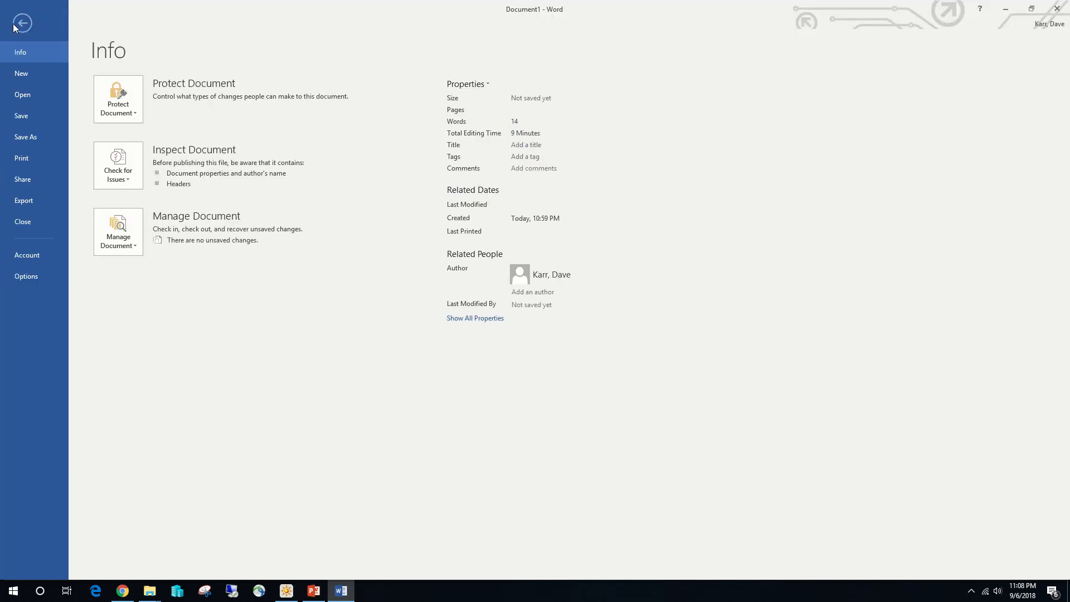
pyautogui.click(39, 137)
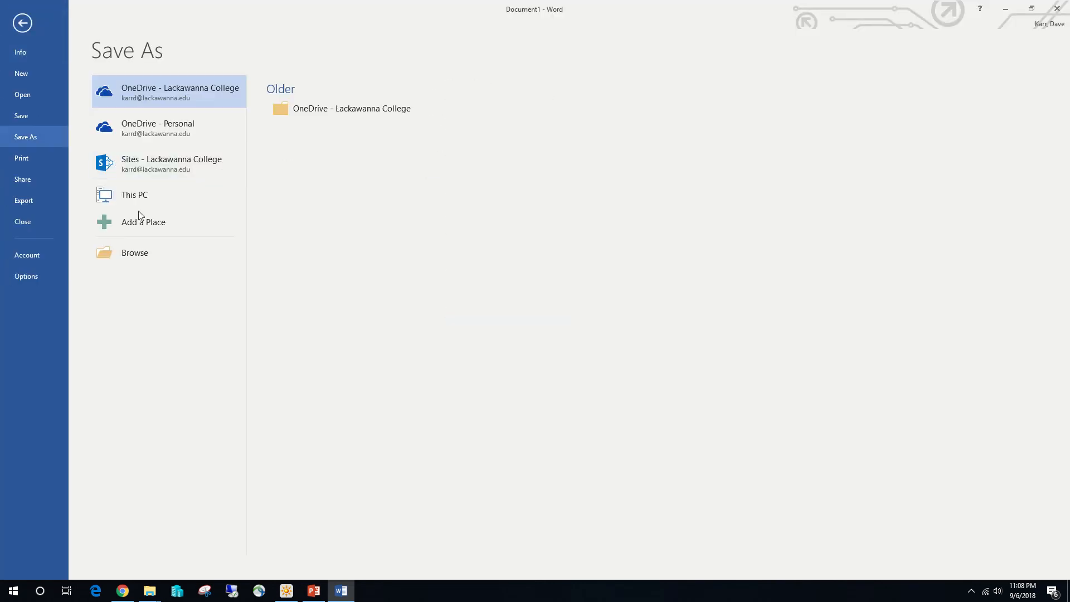
pyautogui.click(165, 258)
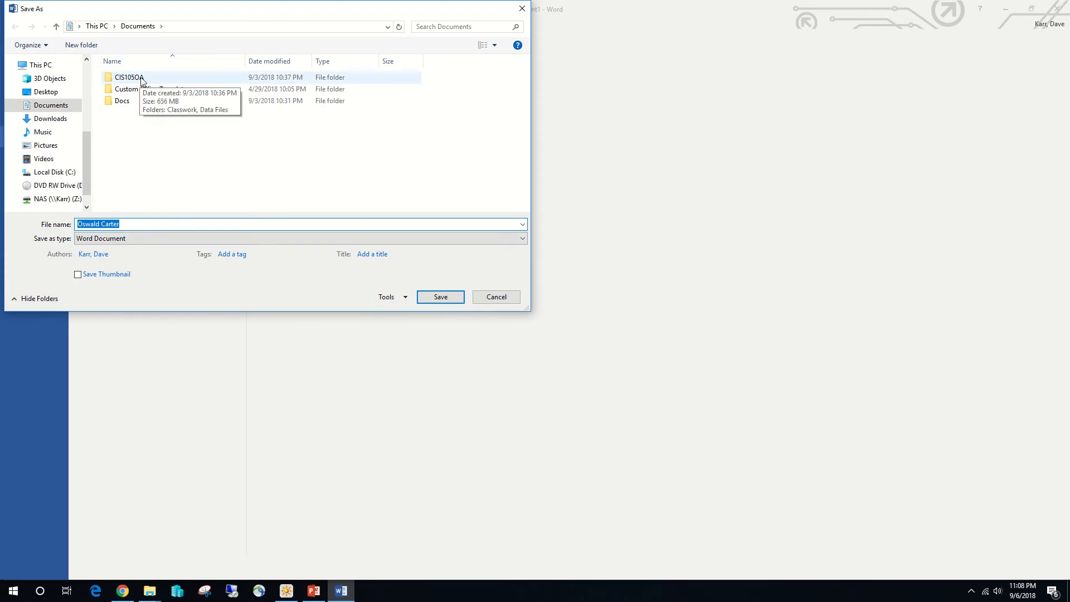
pyautogui.doubleClick(140, 78)
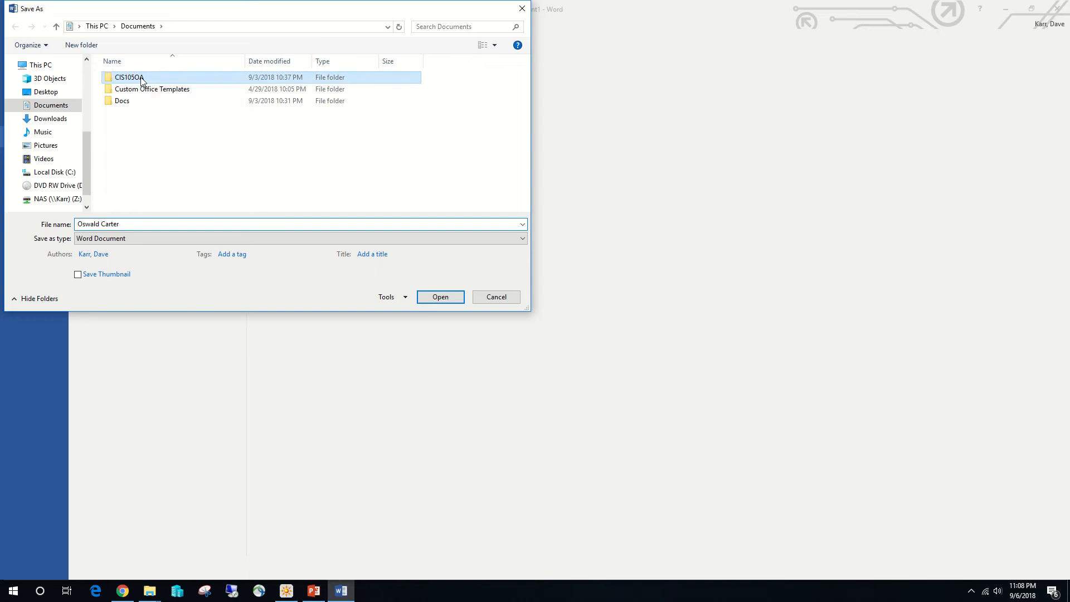
pyautogui.doubleClick(146, 81)
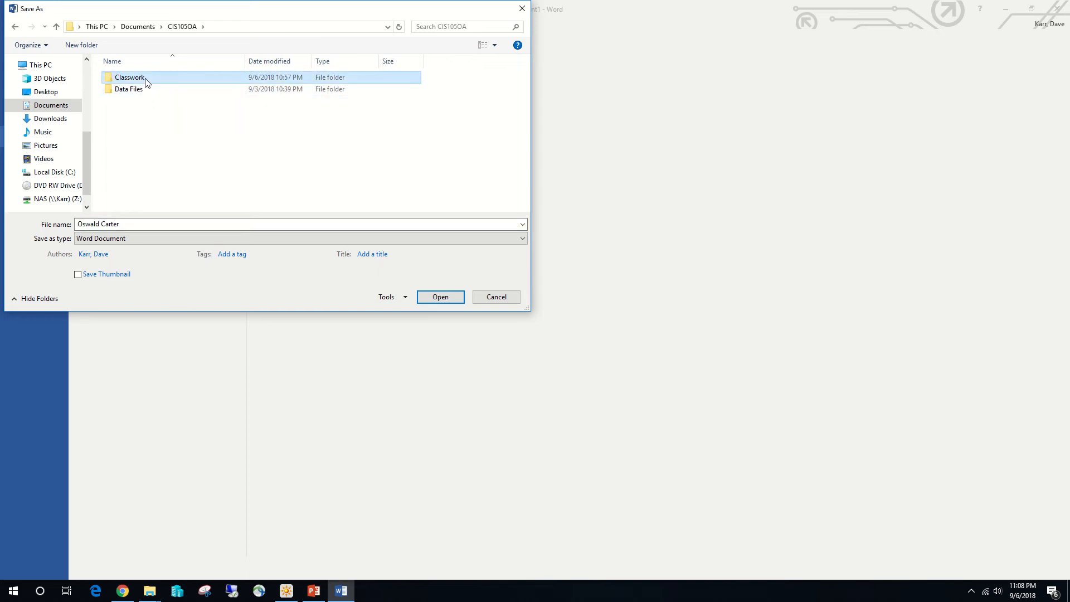
pyautogui.click(148, 225)
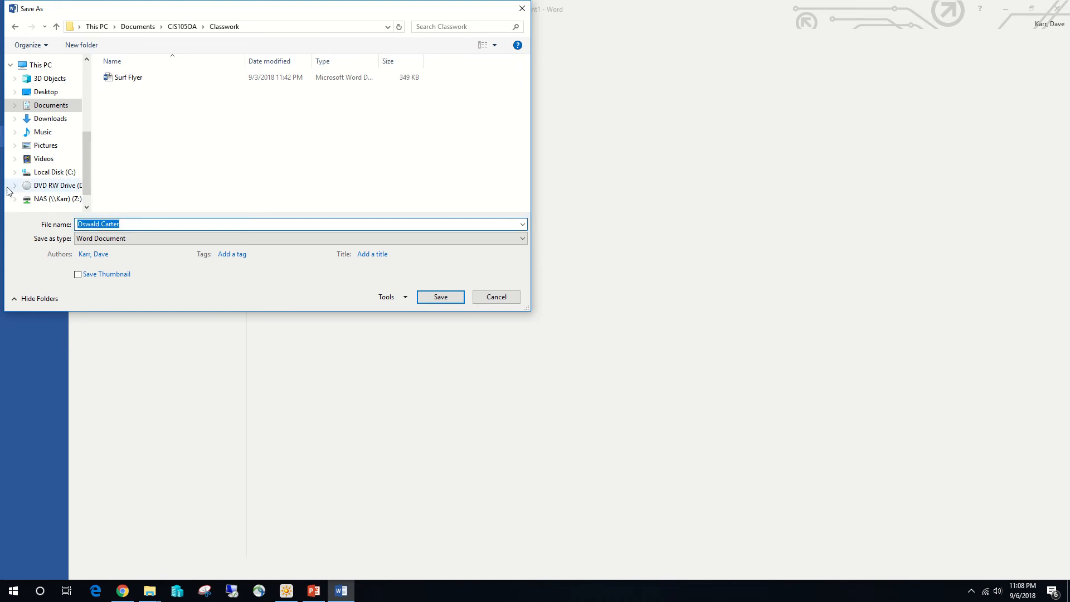
pyautogui.write('Headphones and Erabuds')
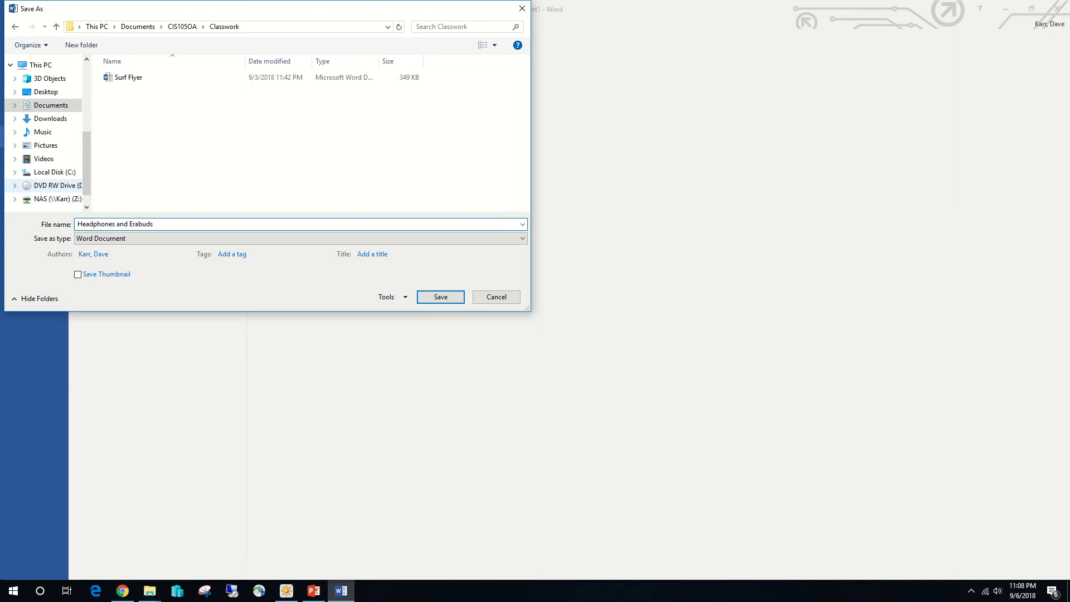
pyautogui.write(' Paper')
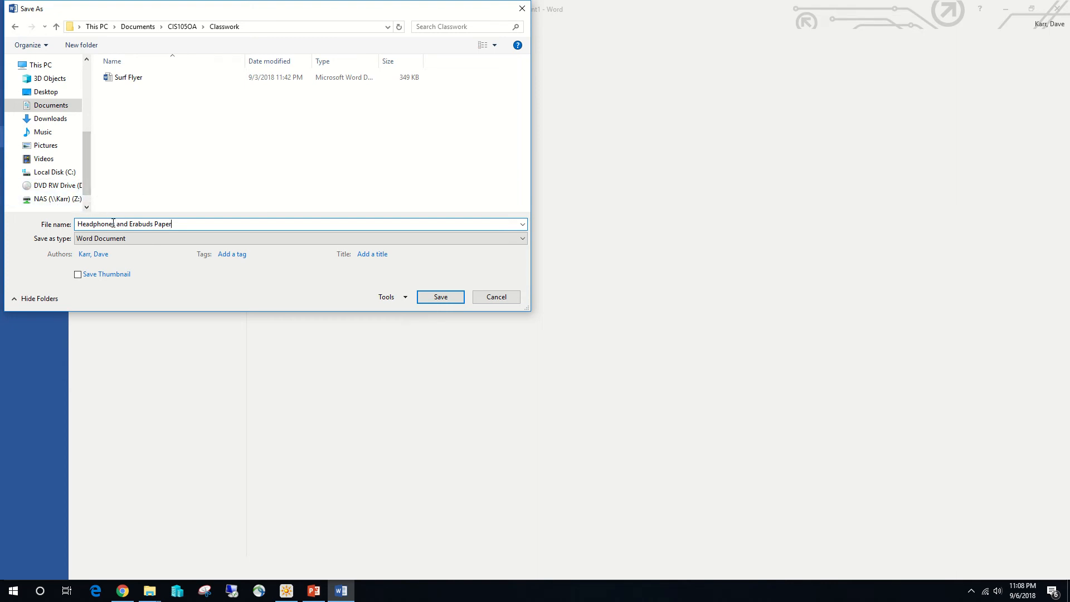
pyautogui.click(425, 297)
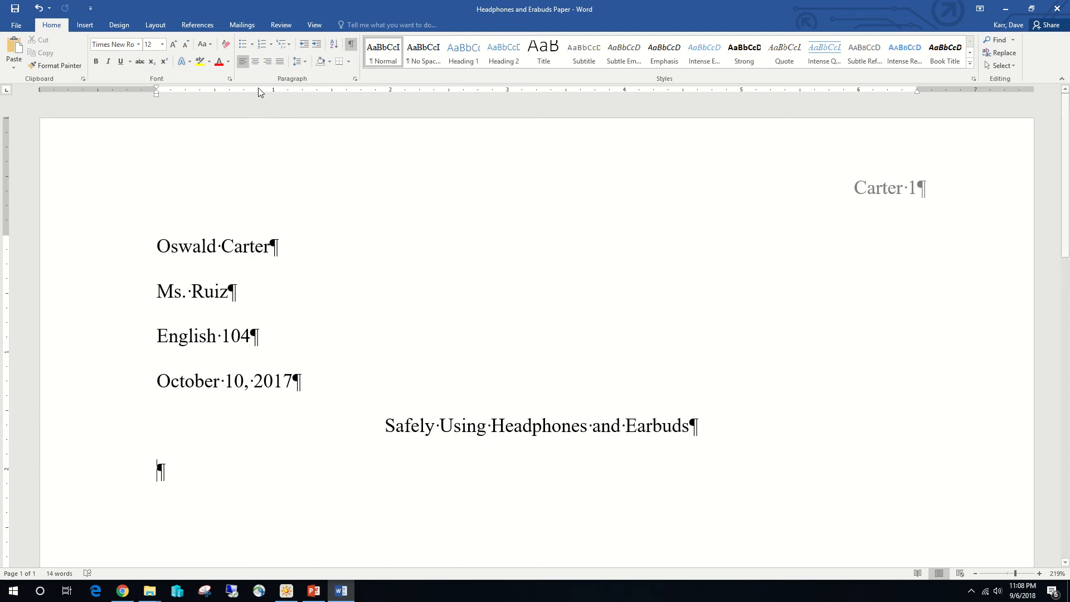
# Step: Hide the ruler and show it again
pyautogui.click(316, 25)
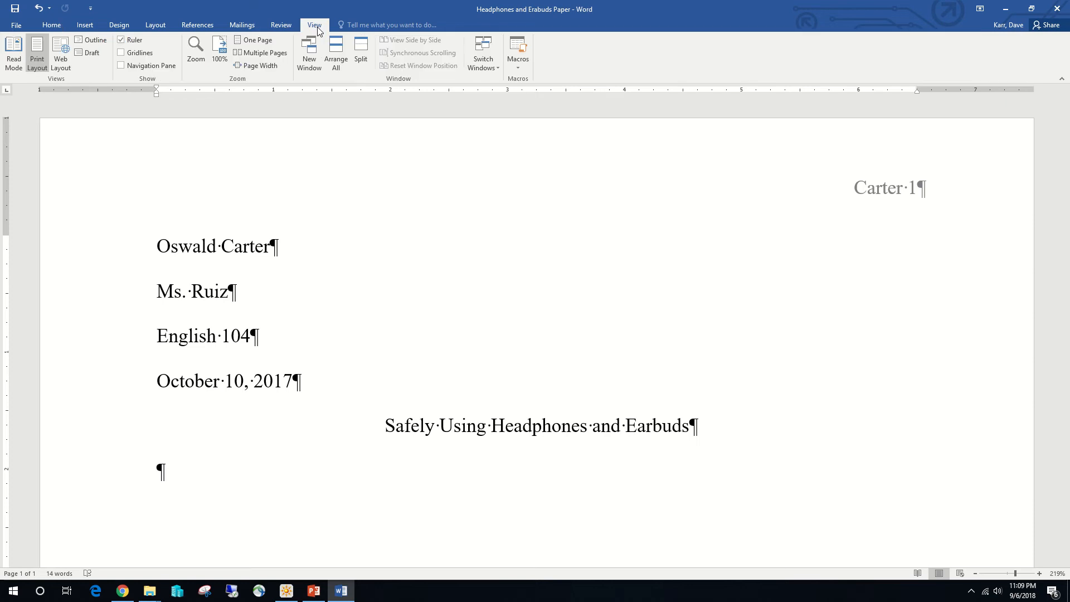
pyautogui.click(121, 40)
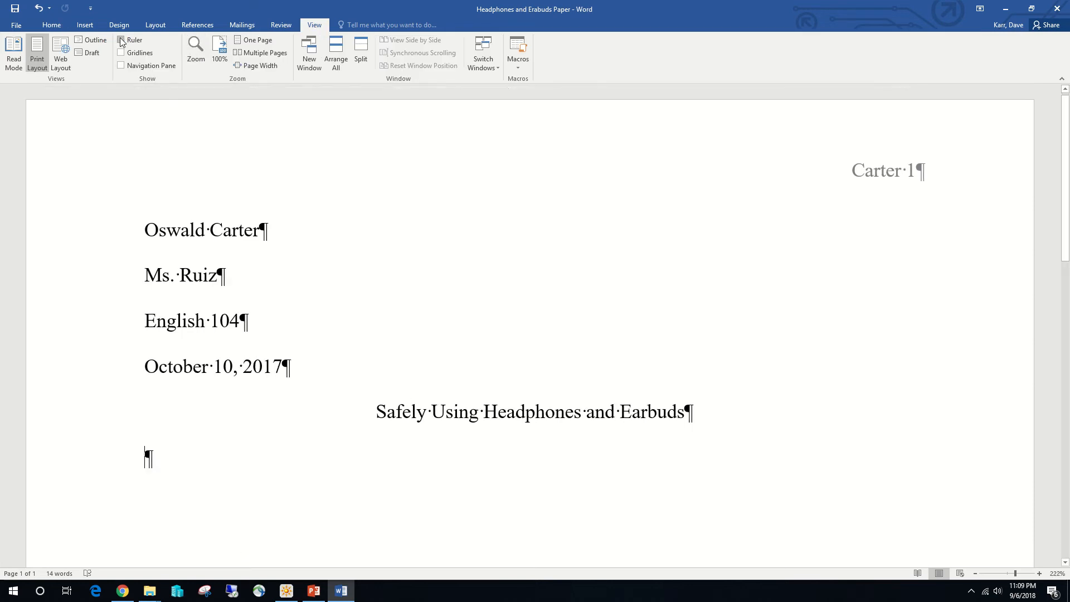
pyautogui.click(121, 40)
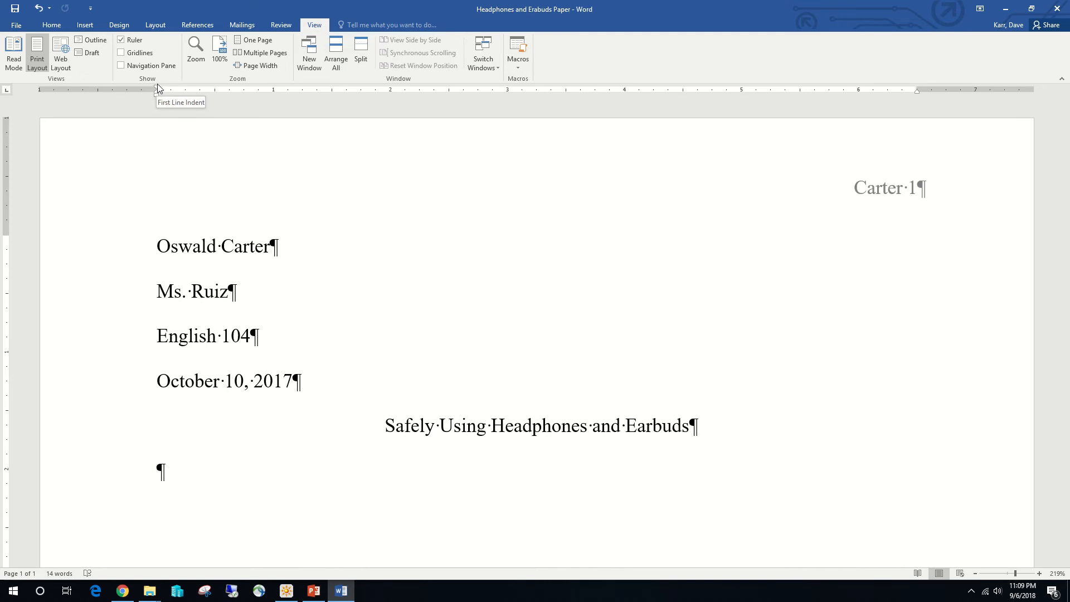
# Step: Set a 0.5-inch first-line indent below the title and enter "People often listen to sound from their computers or portable devices through headphones or earbuds."
pyautogui.moveTo(157, 83); pyautogui.dragTo(214, 92)
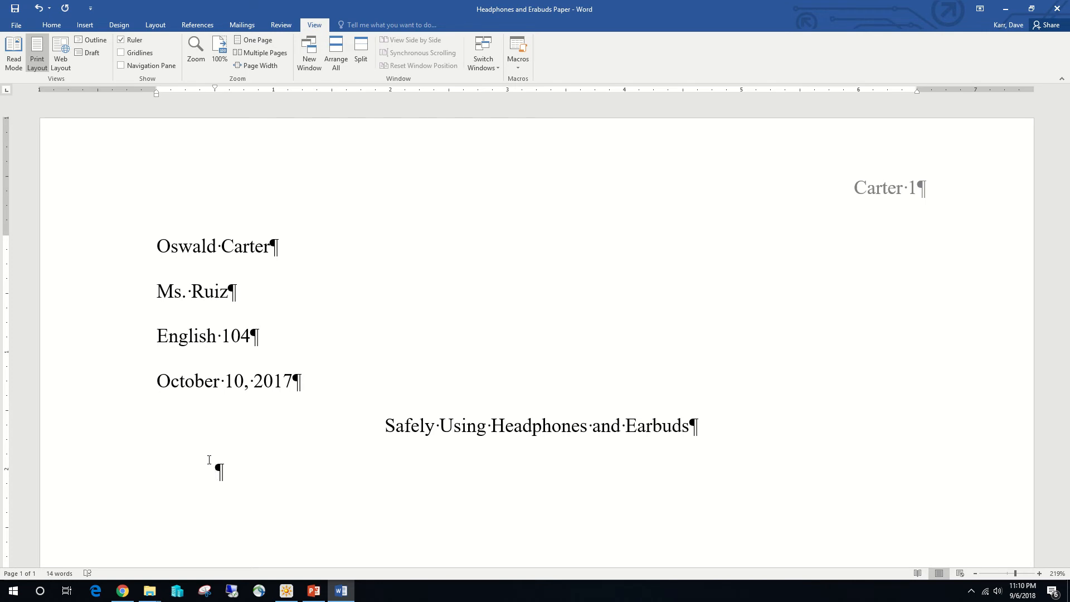
pyautogui.write('People often ')
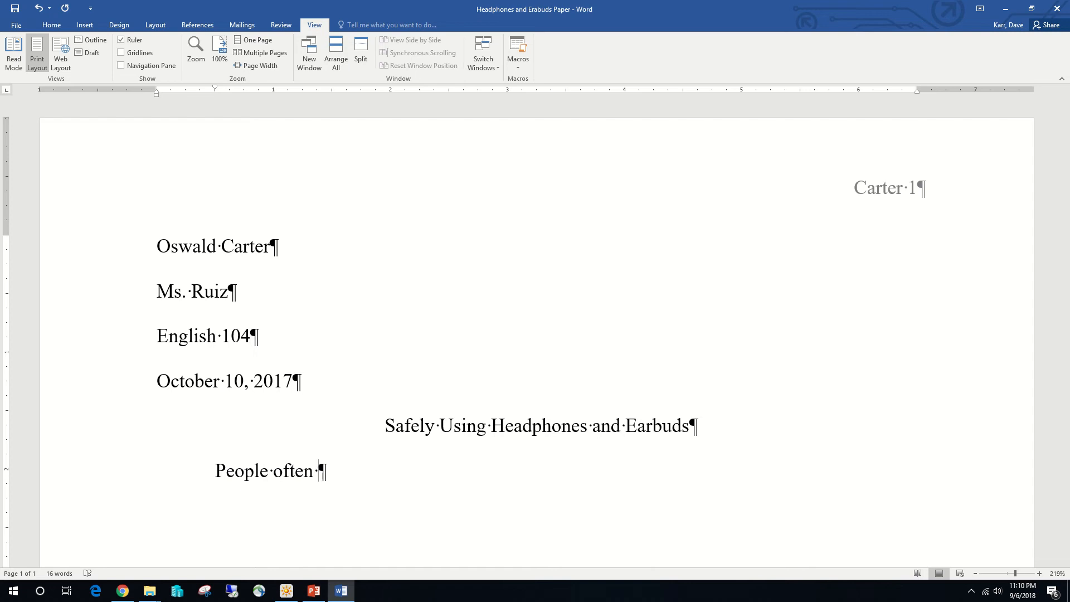
pyautogui.write('listen to ')
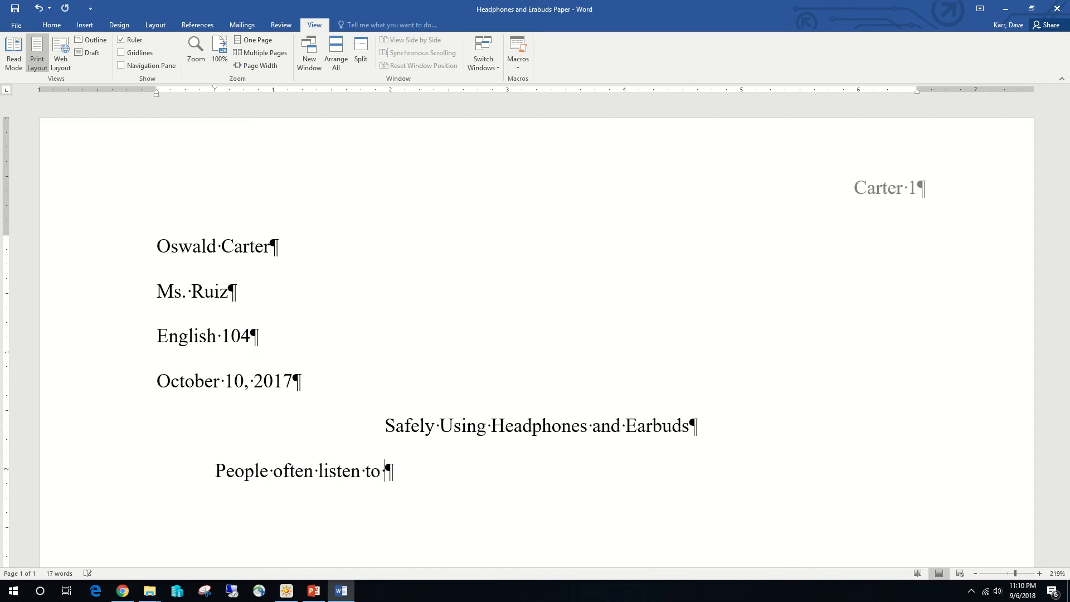
pyautogui.write('sound from their ')
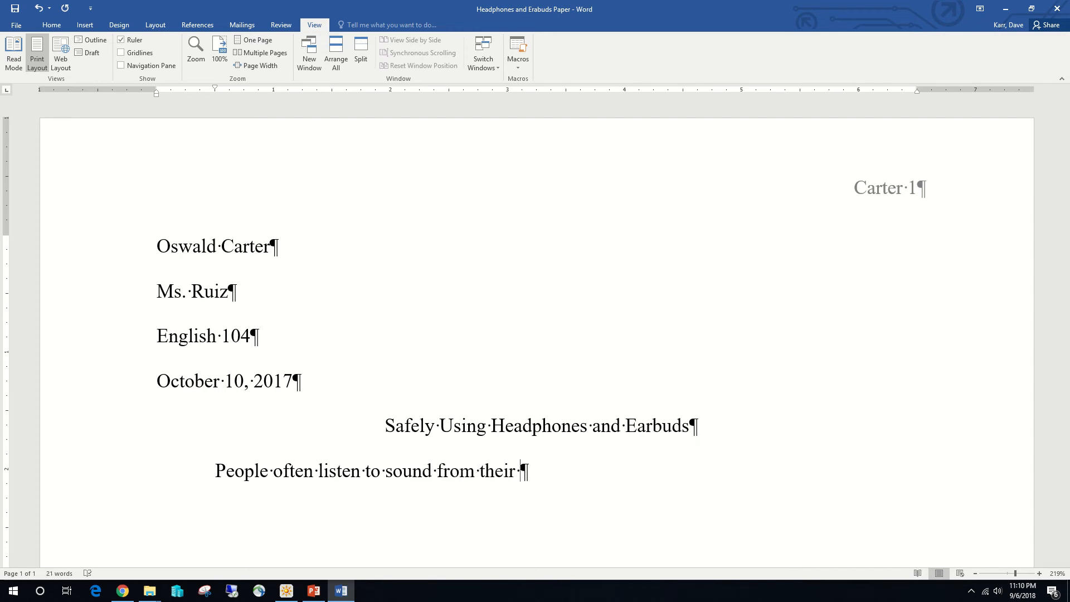
pyautogui.write('computers ')
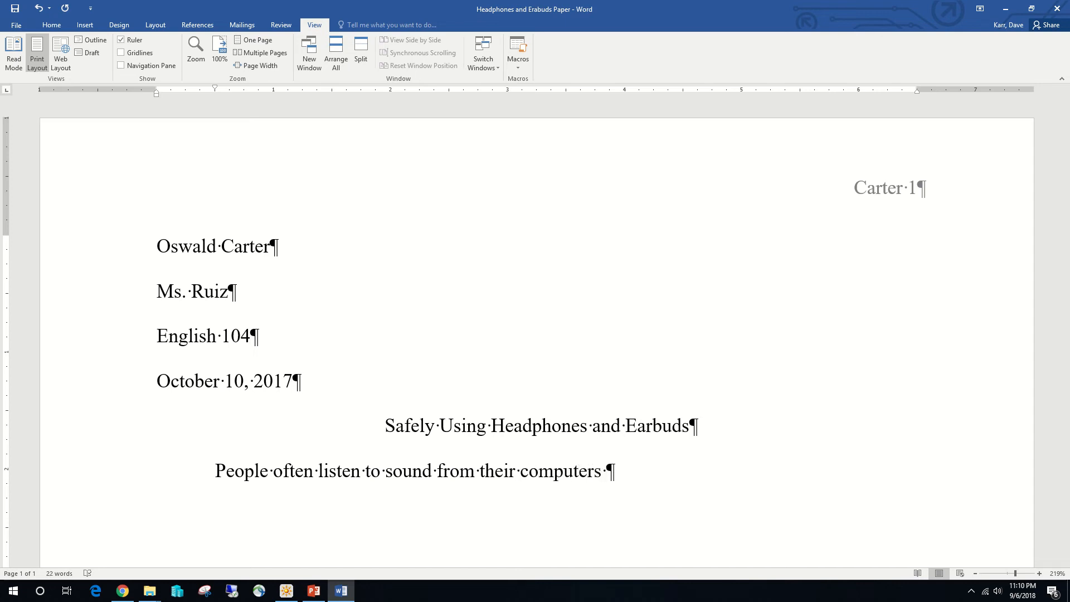
pyautogui.write('or portable ')
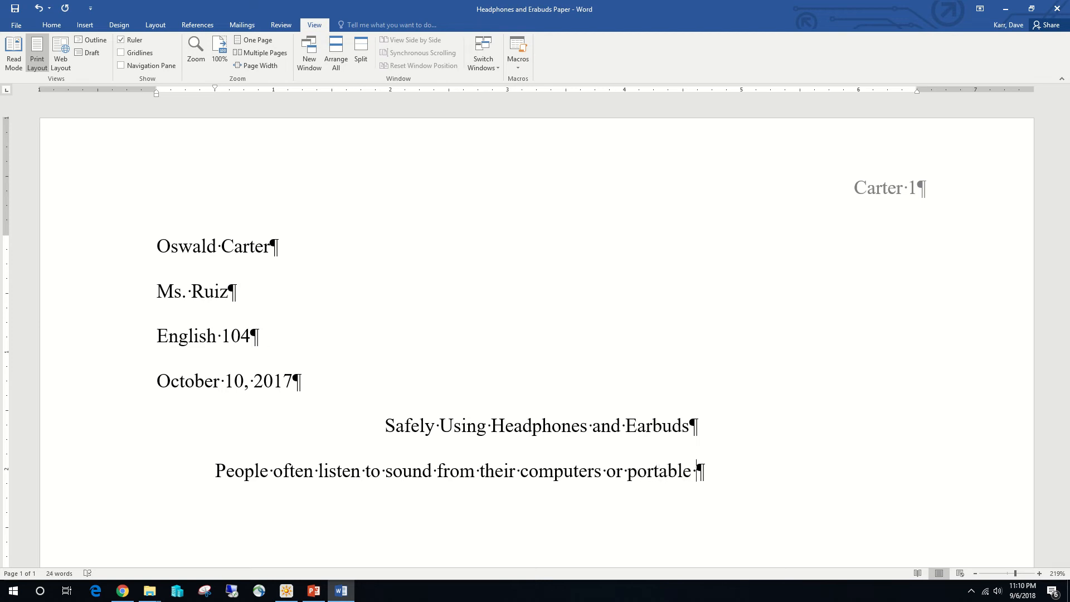
pyautogui.write('dei')
pyautogui.press('BackSpace')
pyautogui.write('vices ')
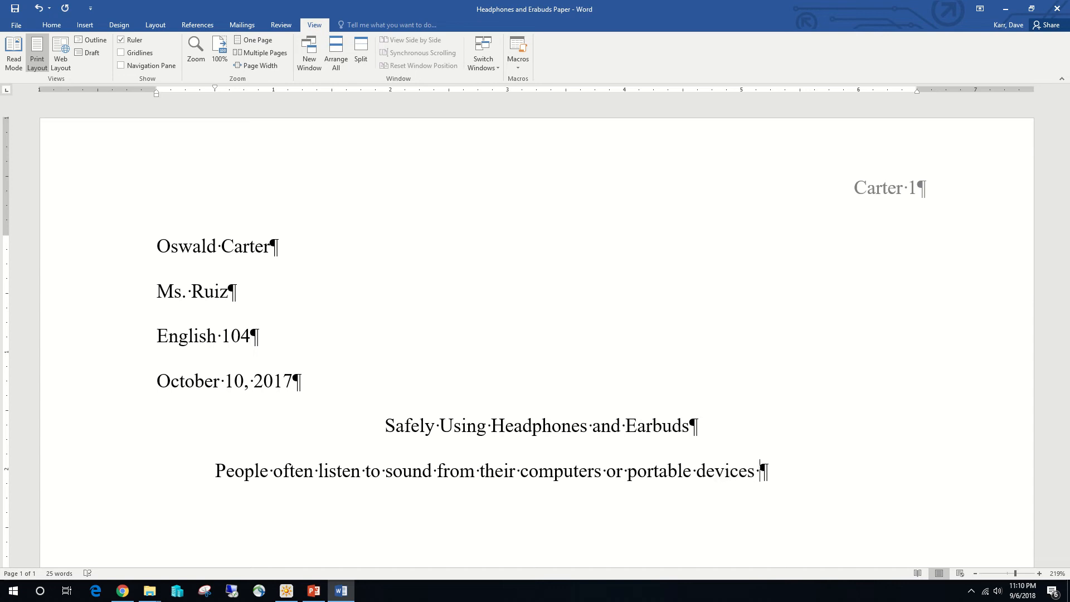
pyautogui.write('through hea')
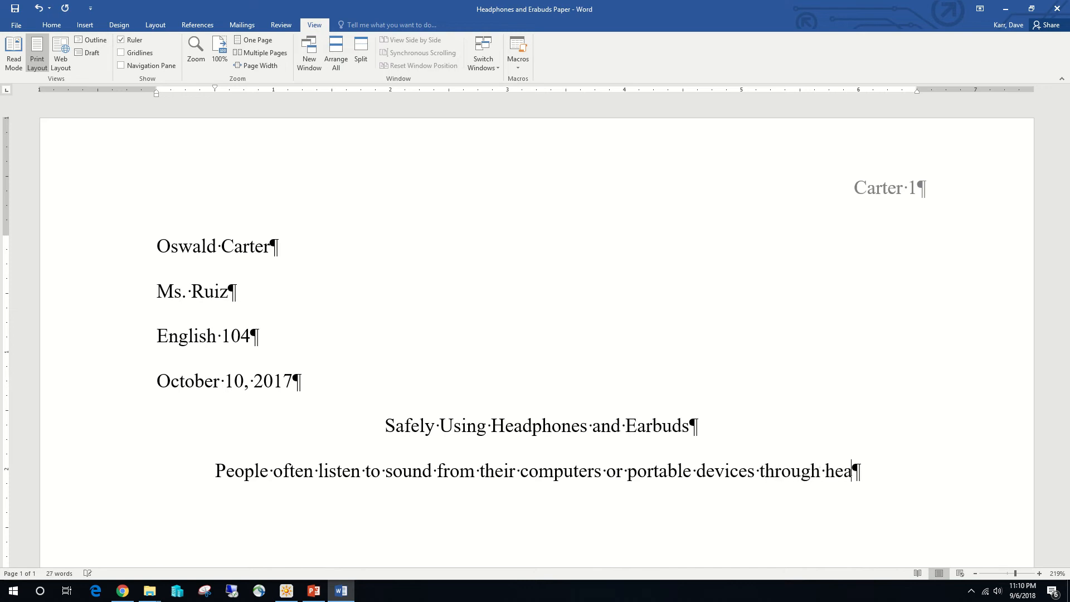
pyautogui.write('dphones ')
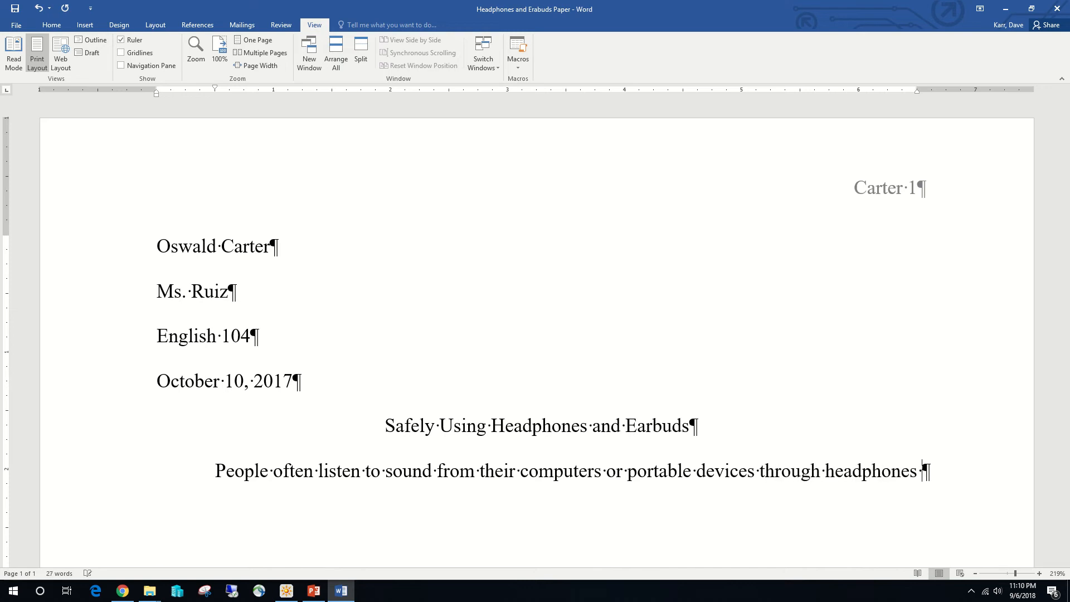
pyautogui.write('or ea')
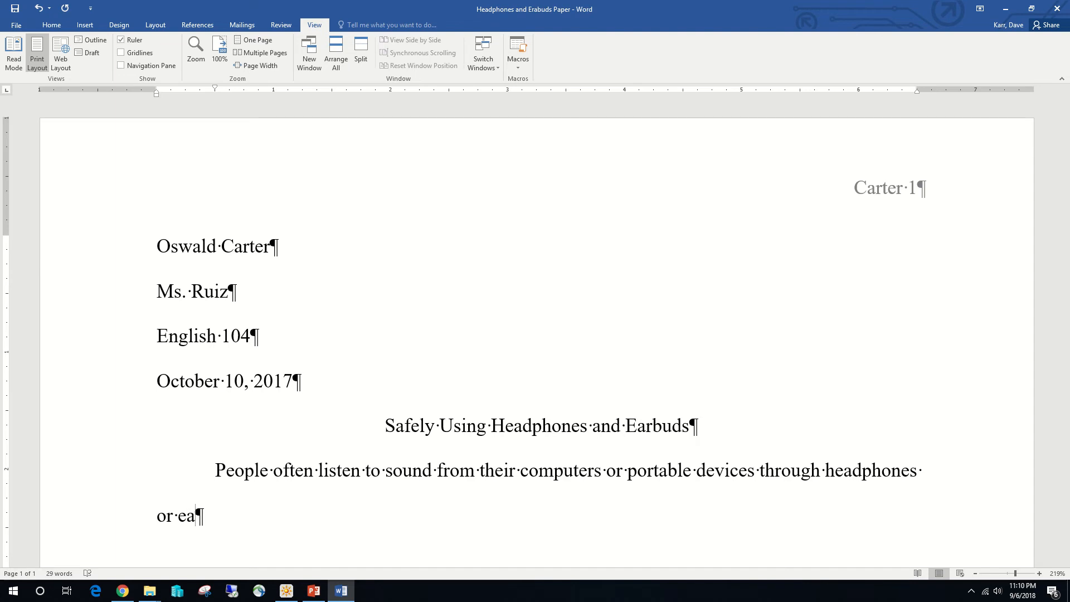
pyautogui.write('rbuds.')
# Step: Continue the paragraph with "Headphones cover or are places outside of" and the misspelling "teh" followed by a space to trigger AutoCorrect
pyautogui.write('Headphones ')
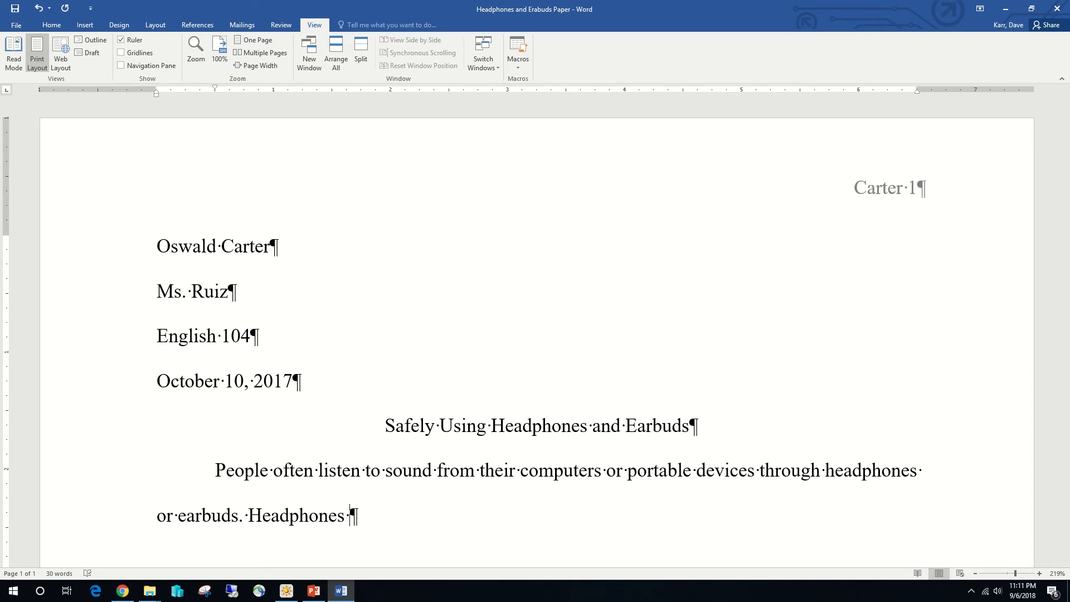
pyautogui.write('cover or ar')
pyautogui.press('BackSpace')
pyautogui.write('e ')
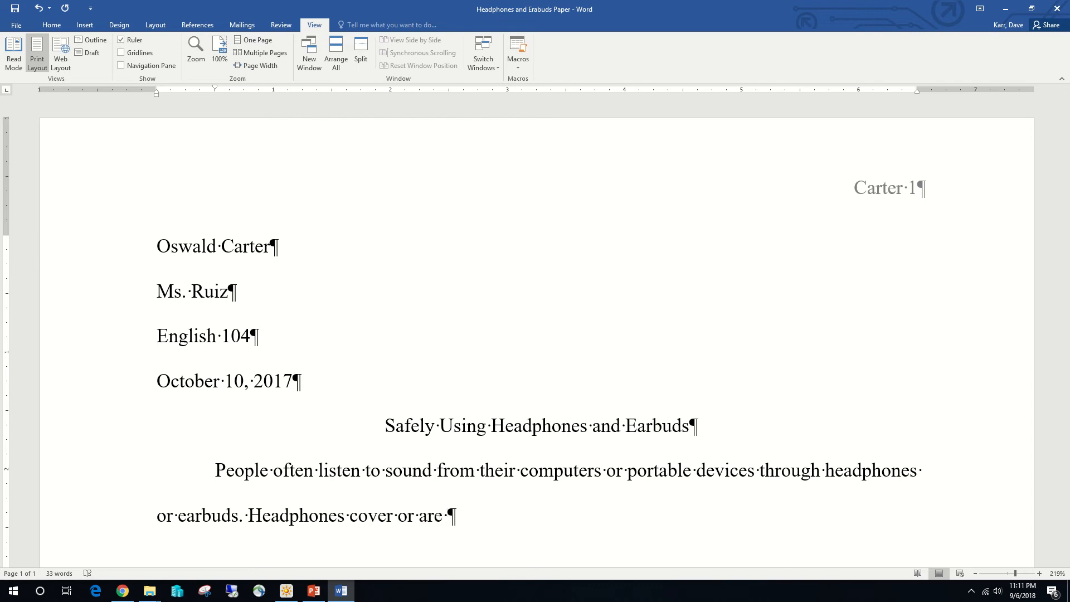
pyautogui.write('places outside ')
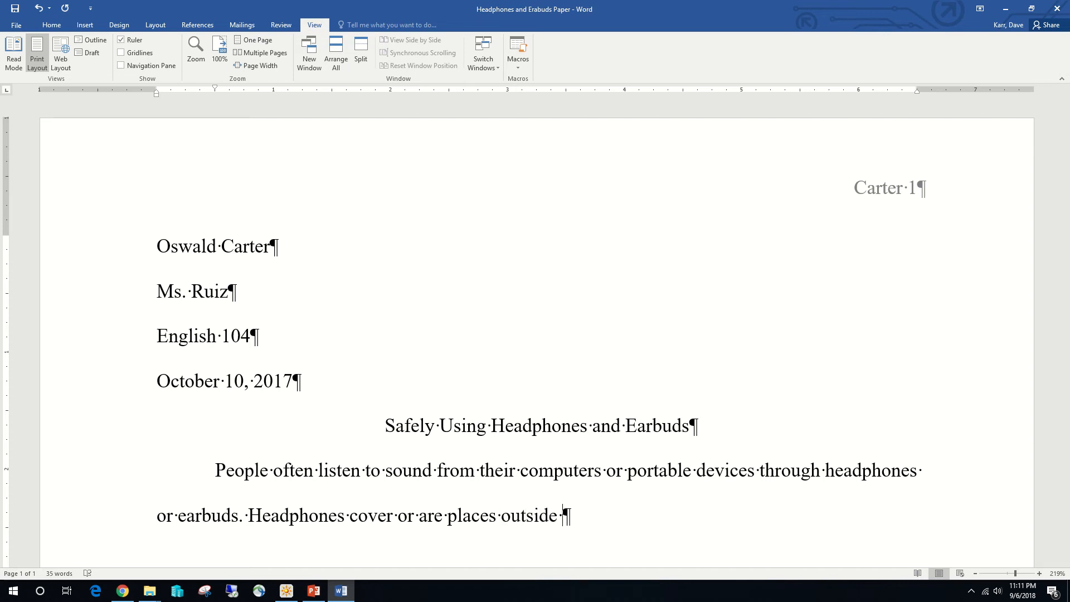
pyautogui.write('of ')
pyautogui.write('teh')
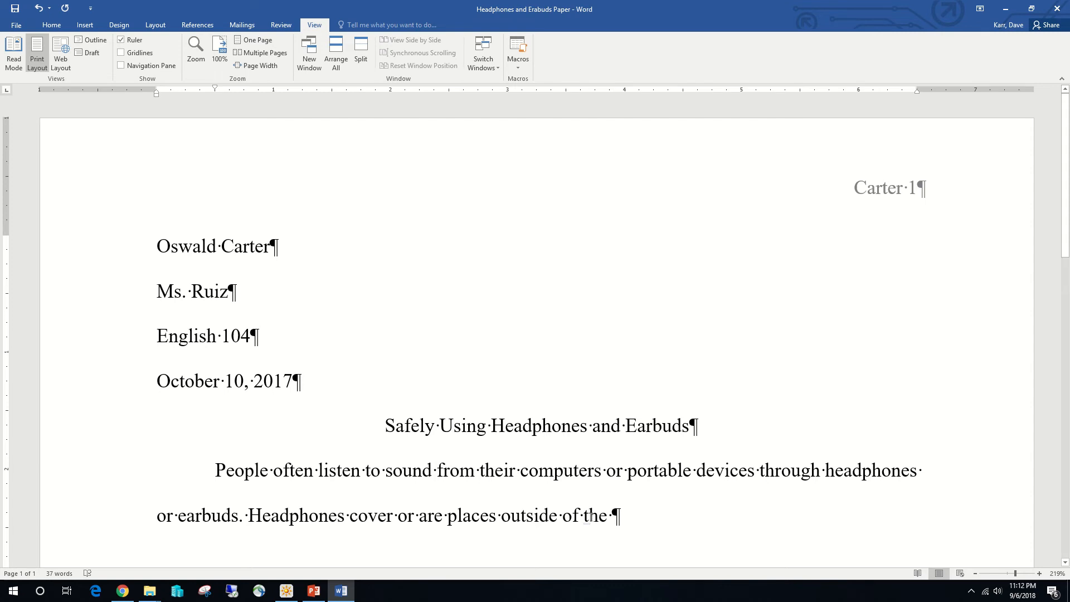
# Step: Correct "places" to "placed" in the second sentence of the paragraph
pyautogui.moveTo(590, 527)
pyautogui.click(492, 516)
pyautogui.moveTo(490, 516); pyautogui.dragTo(495, 516)
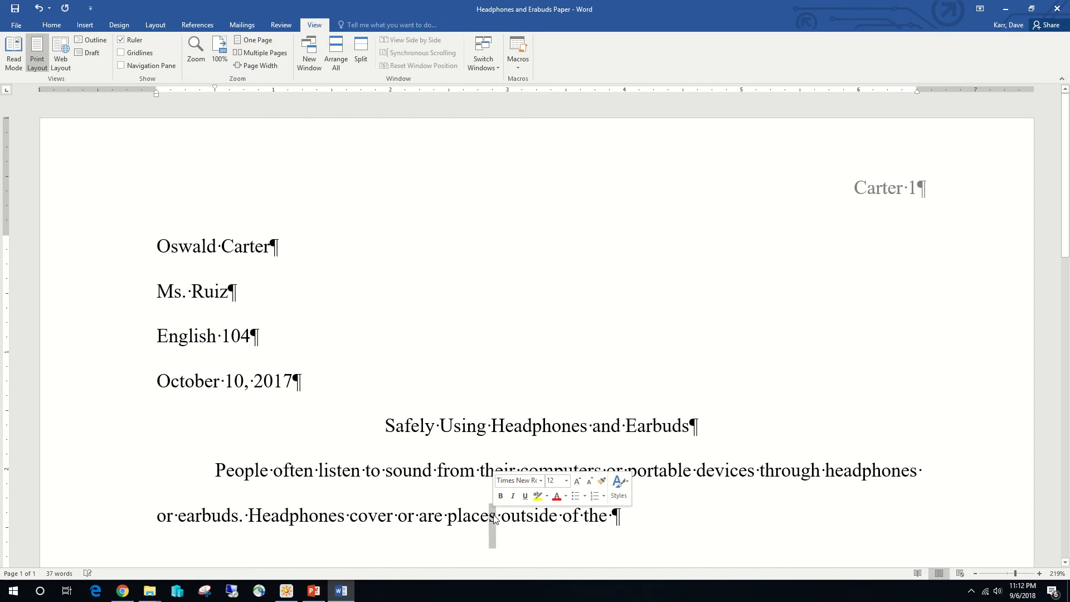
pyautogui.write('d')
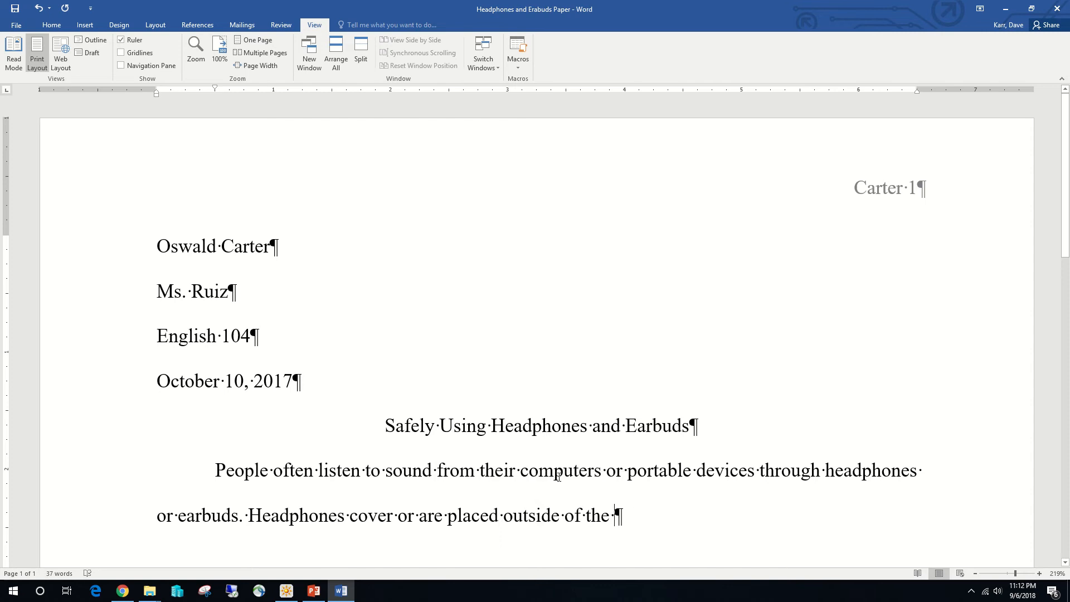
# Step: Finish the second sentence with "ear, whereas earbuds rest inside the ear canal."
pyautogui.write('e of the ear, ')
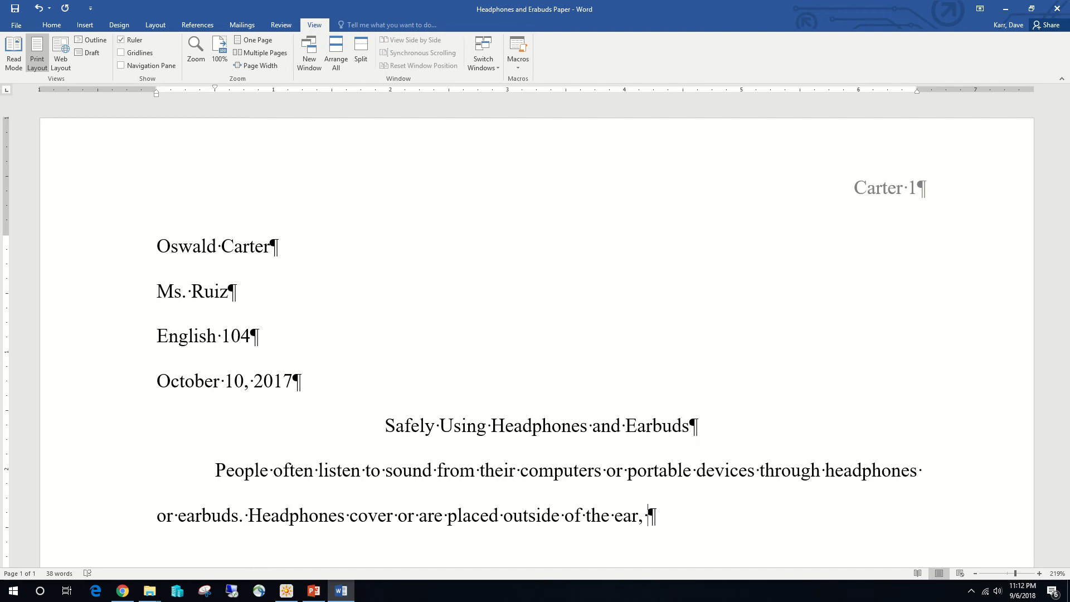
pyautogui.write('whereas')
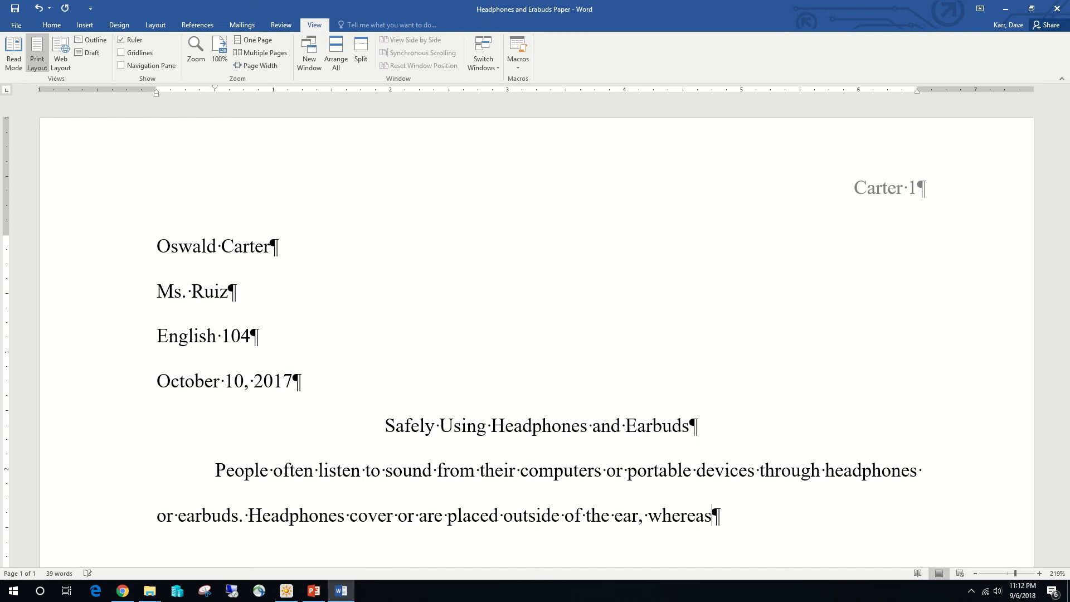
pyautogui.write(' earbuds ')
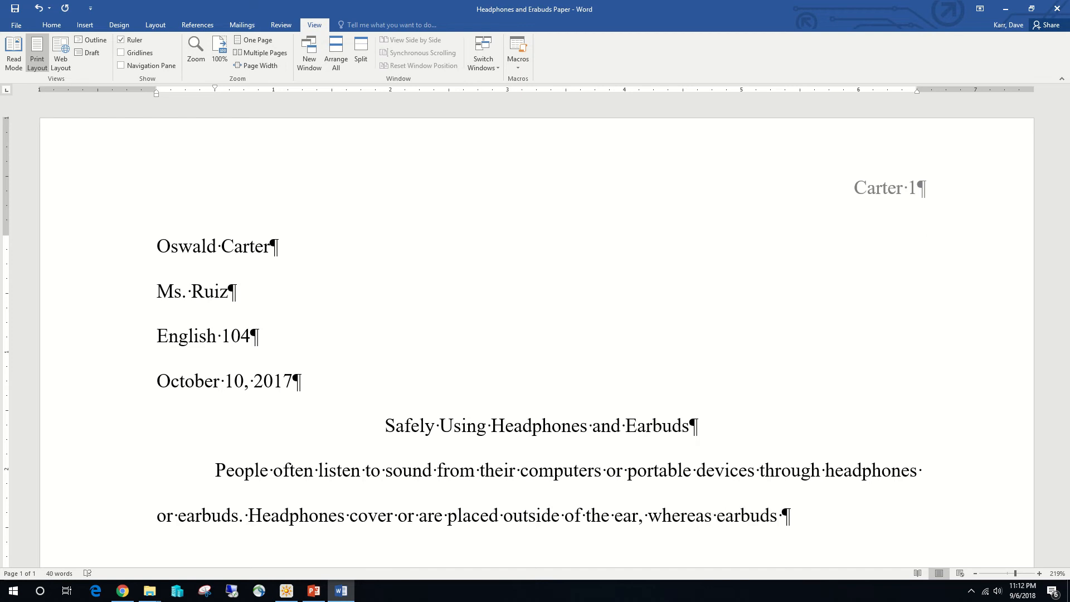
pyautogui.write('rest inside')
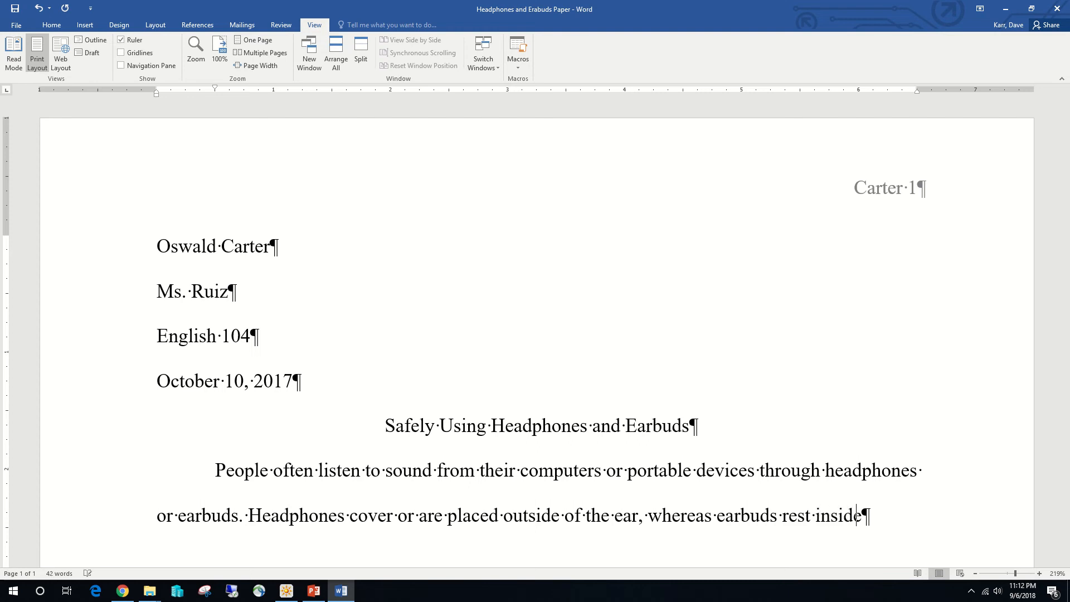
pyautogui.write(' the ear c')
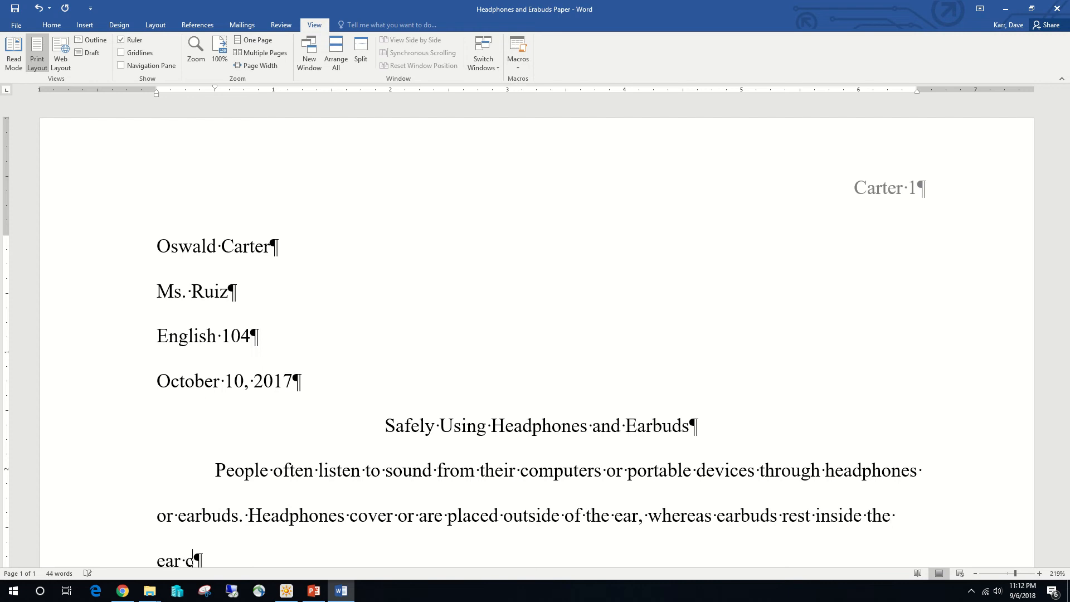
pyautogui.write('anal.')
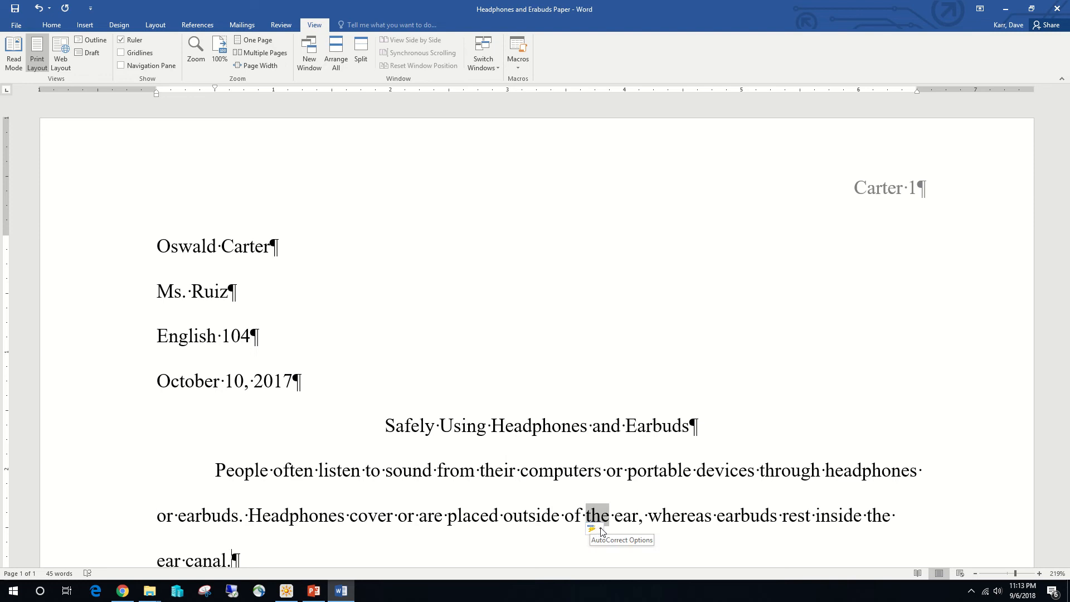
# Step: From the AutoCorrect options of the corrected word "the", add an AutoCorrect entry that replaces "comptuer" with "computer"
pyautogui.click(601, 530)
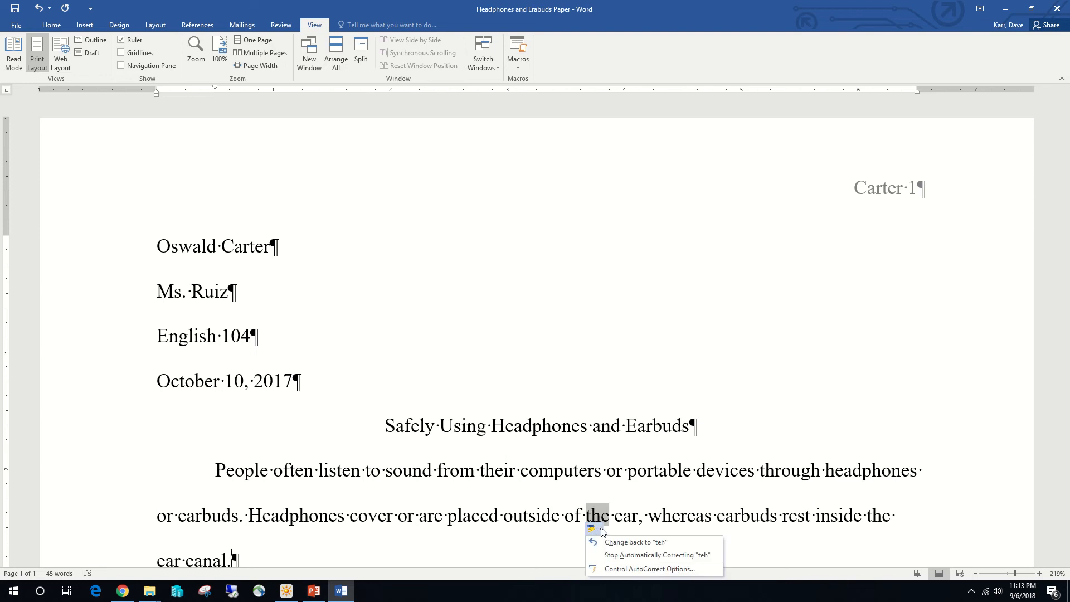
pyautogui.click(616, 566)
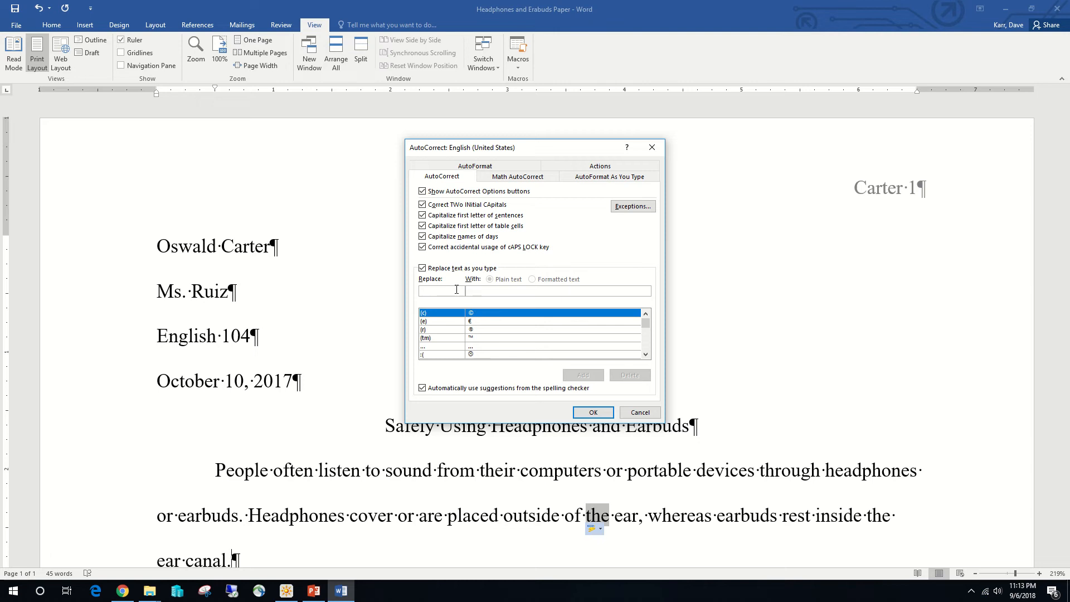
pyautogui.write('co')
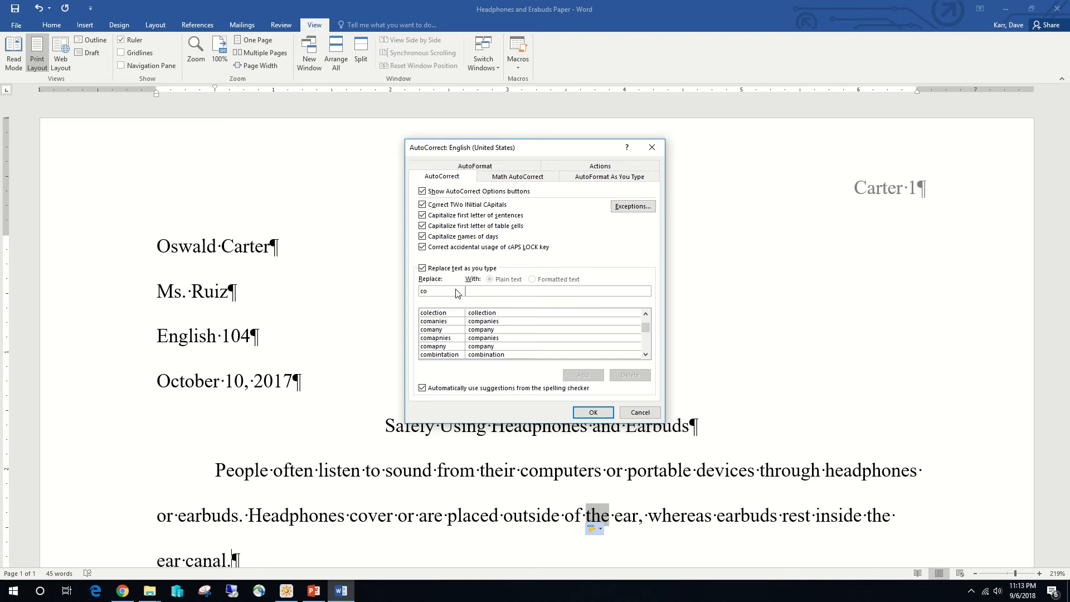
pyautogui.write('mp')
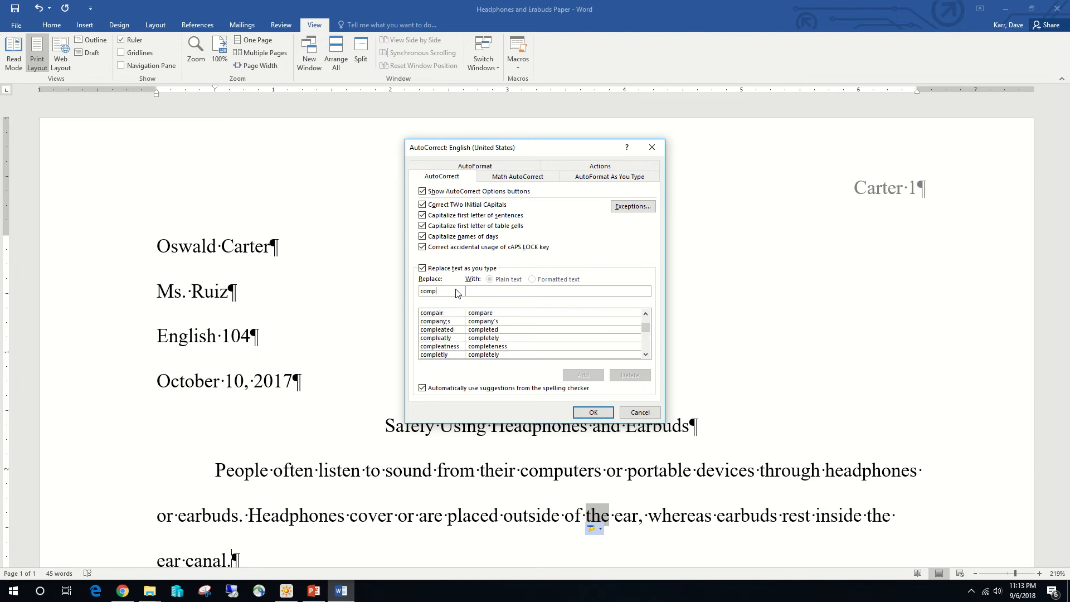
pyautogui.write('t')
pyautogui.write('uer')
pyautogui.write('com')
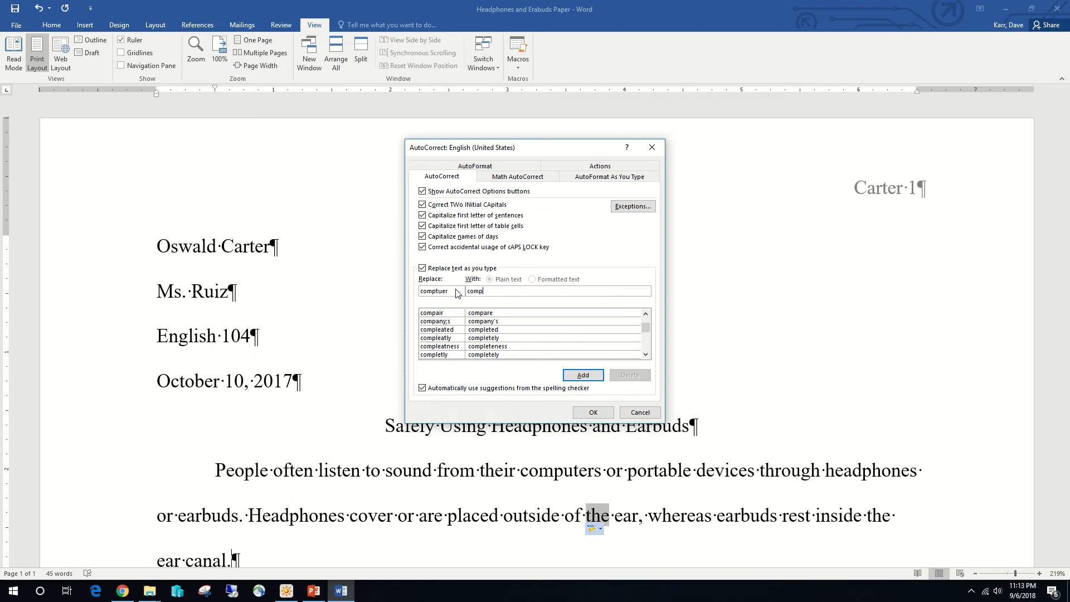
pyautogui.write('puter')
pyautogui.click(586, 377)
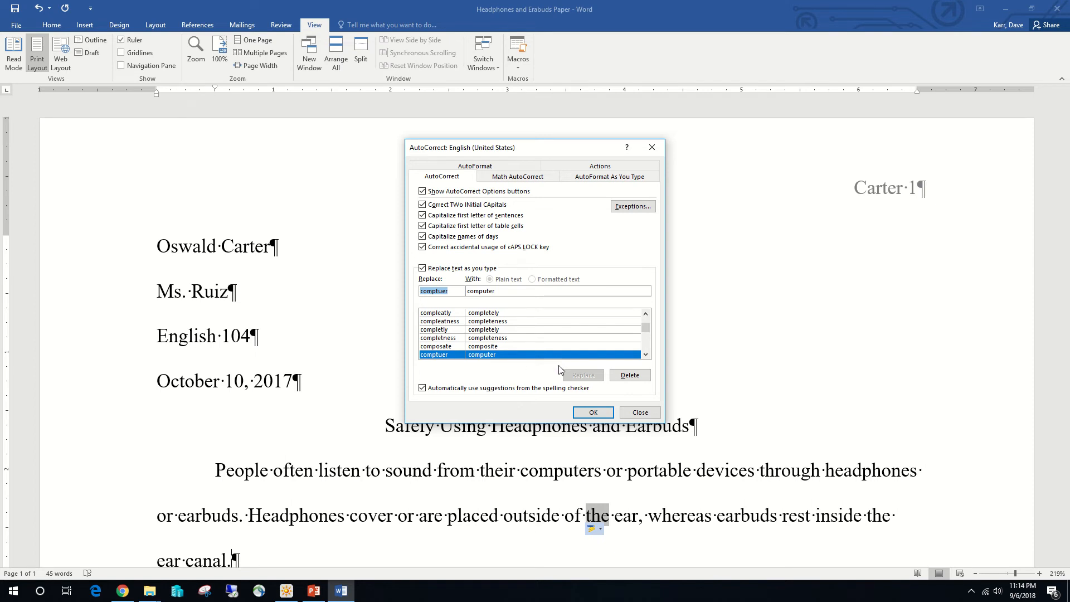
pyautogui.click(592, 415)
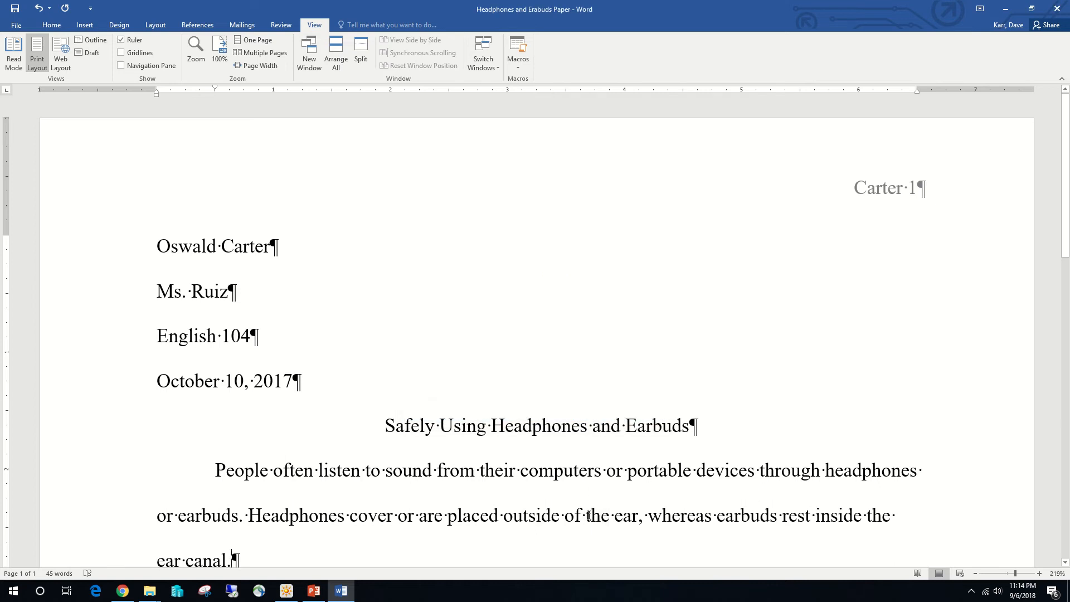
# Step: View the AutoCorrect settings by way of the proofing options in Word Options, and close them without changes
pyautogui.click(17, 26)
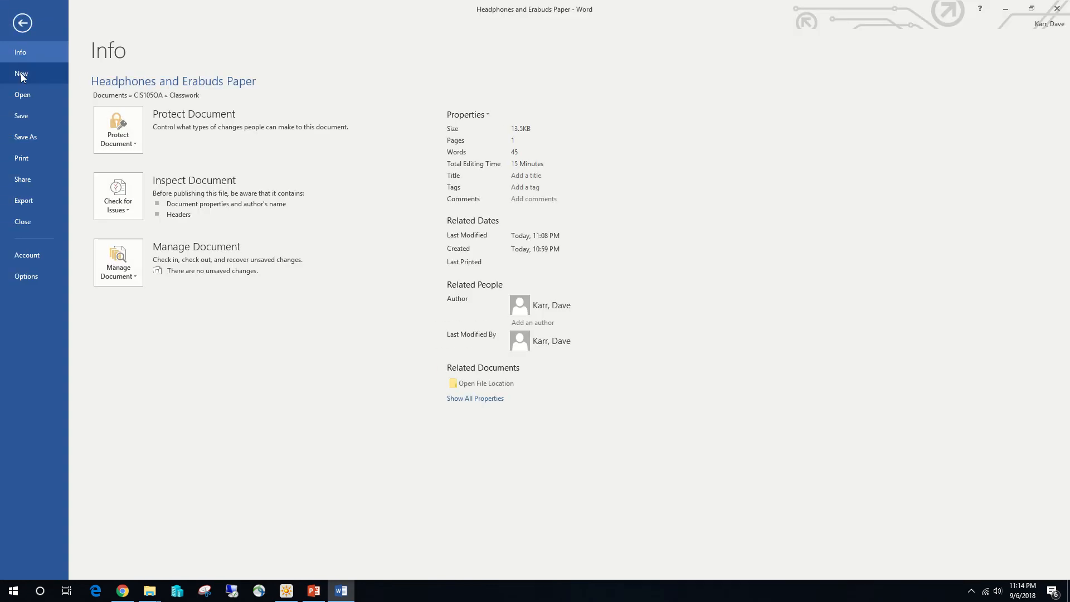
pyautogui.click(22, 24)
pyautogui.click(19, 27)
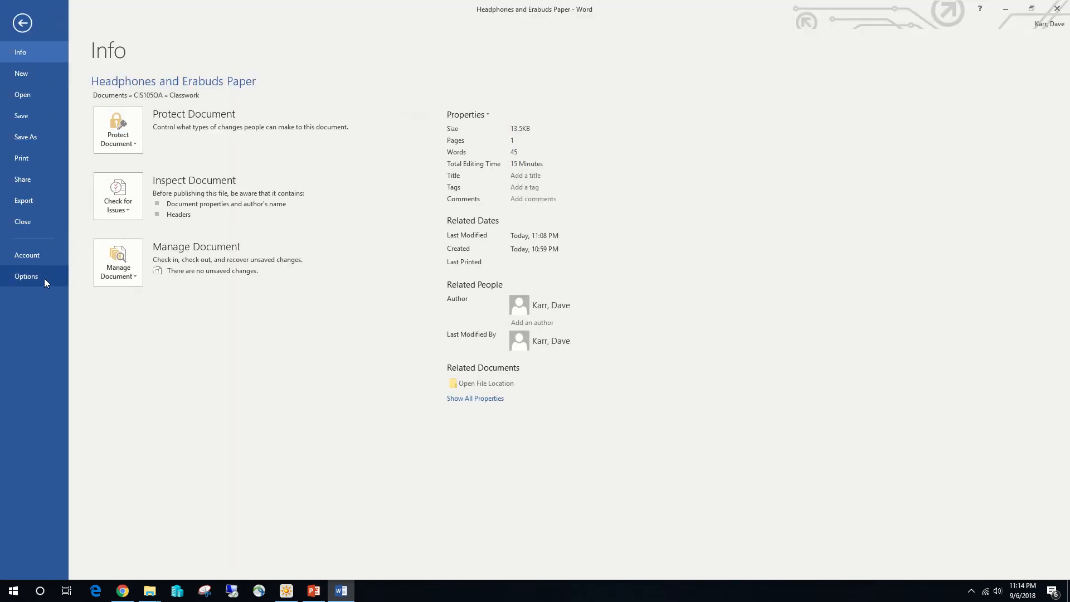
pyautogui.click(44, 278)
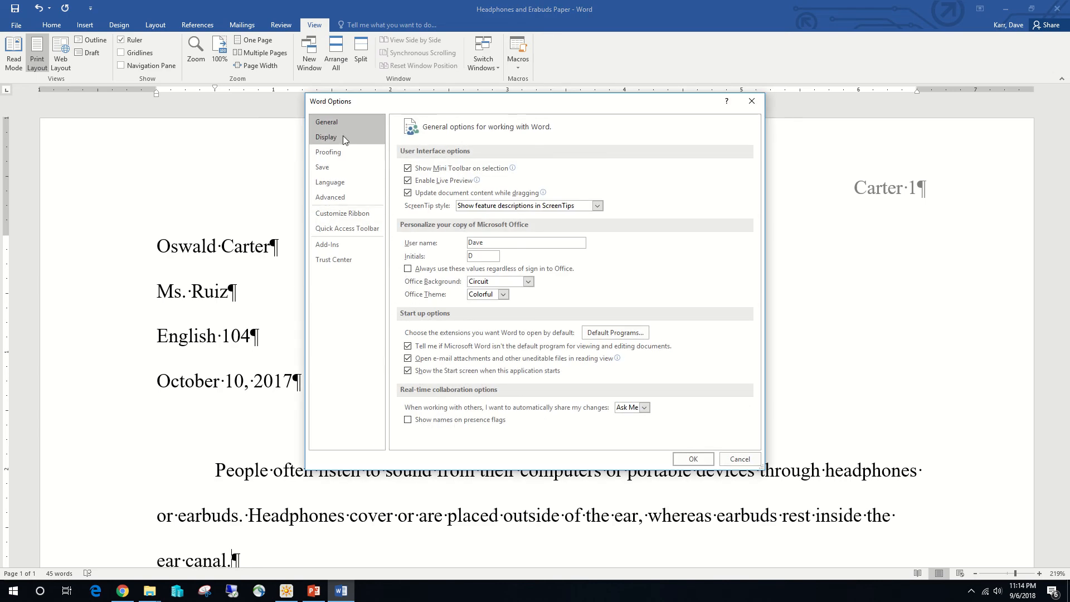
pyautogui.click(342, 149)
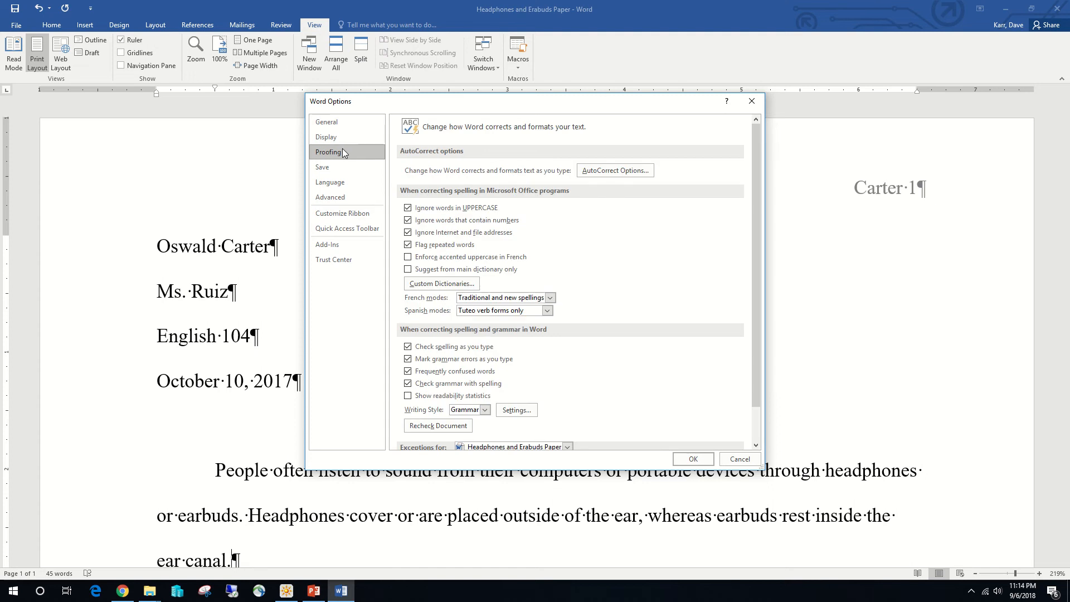
pyautogui.click(608, 174)
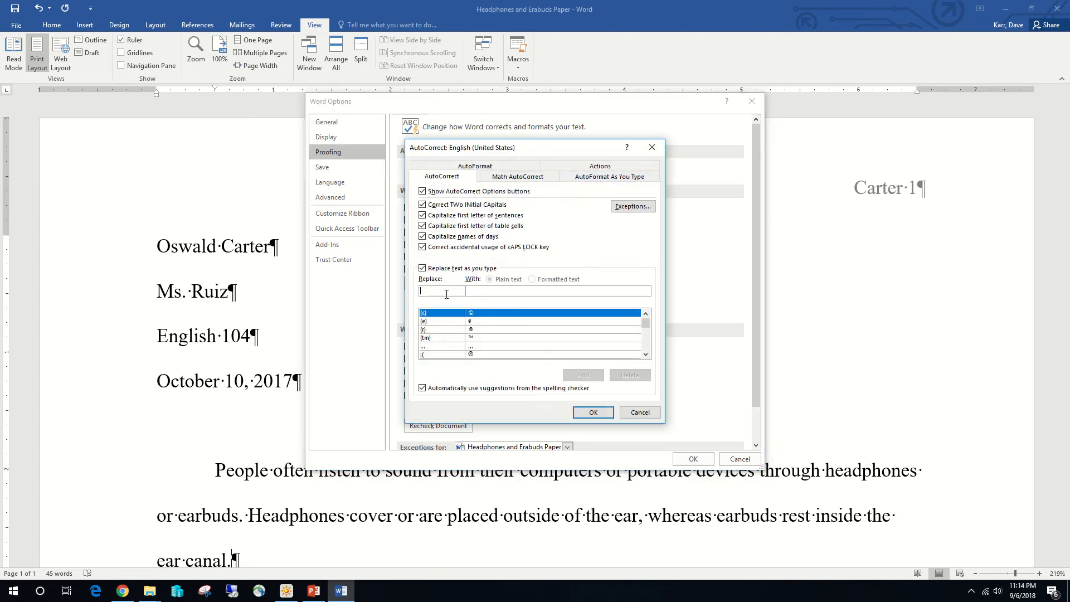
pyautogui.click(653, 412)
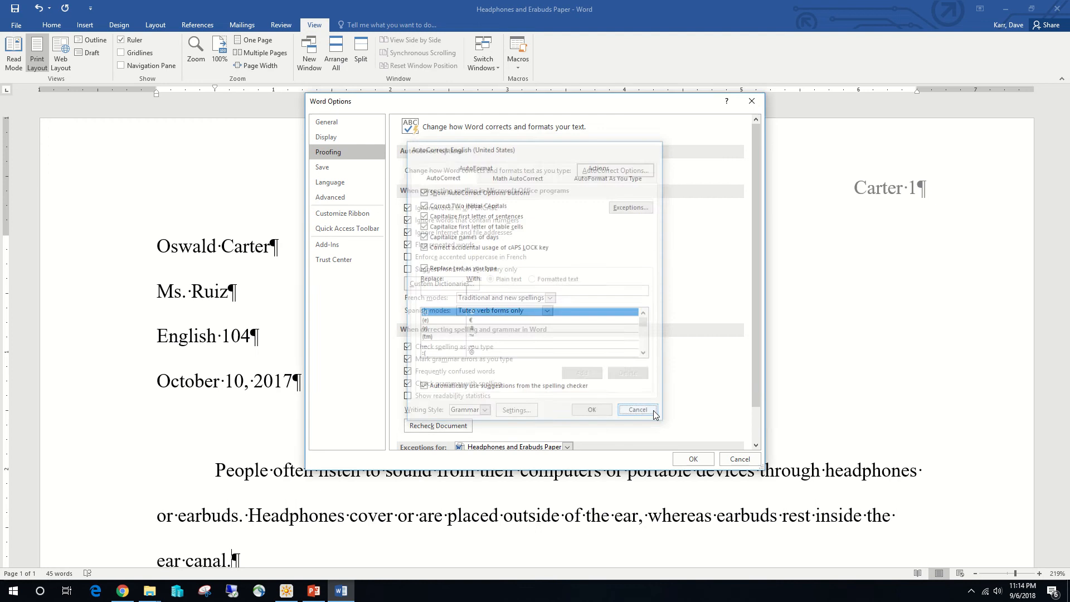
# Step: Dismiss the options dialog without changes and continue the paragraph with "With these listening devices, only the individual wearing the device hears the sound."
pyautogui.click(735, 459)
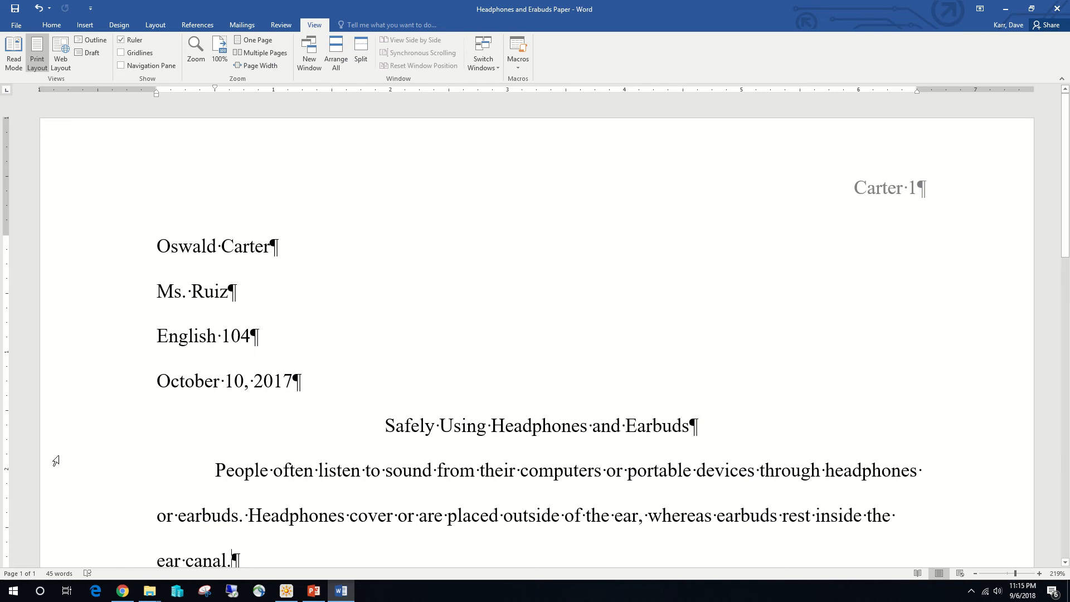
pyautogui.scroll(-3, 265, 475)
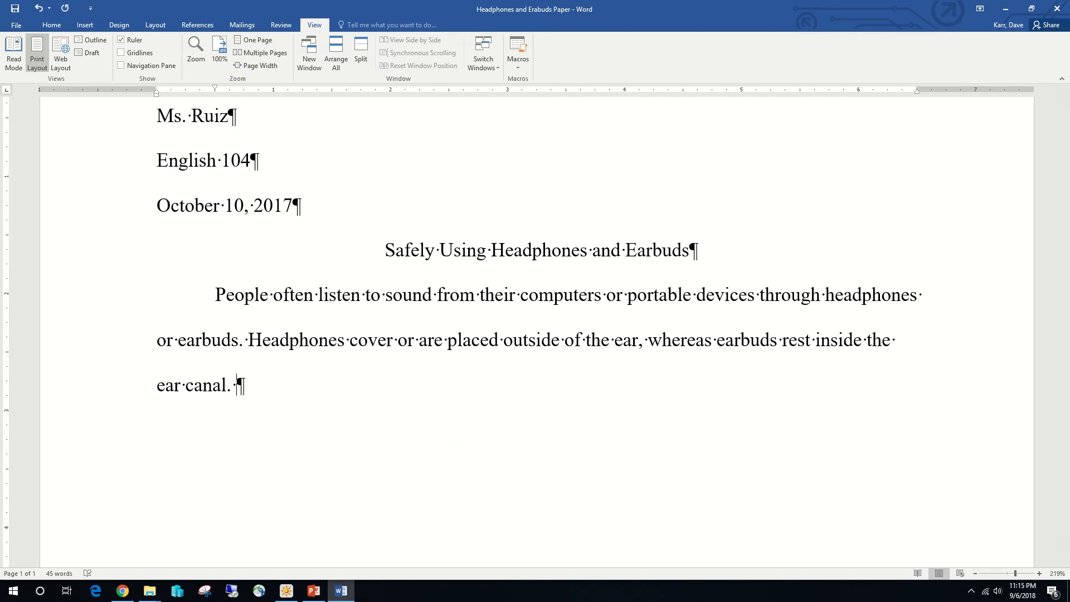
pyautogui.write('With these ')
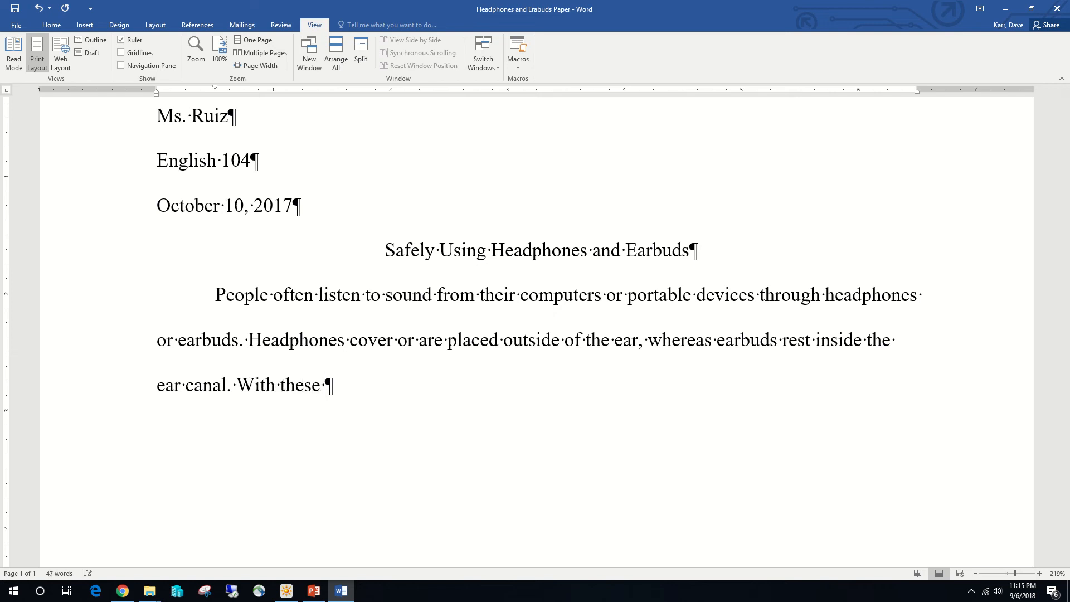
pyautogui.write('listening devices,')
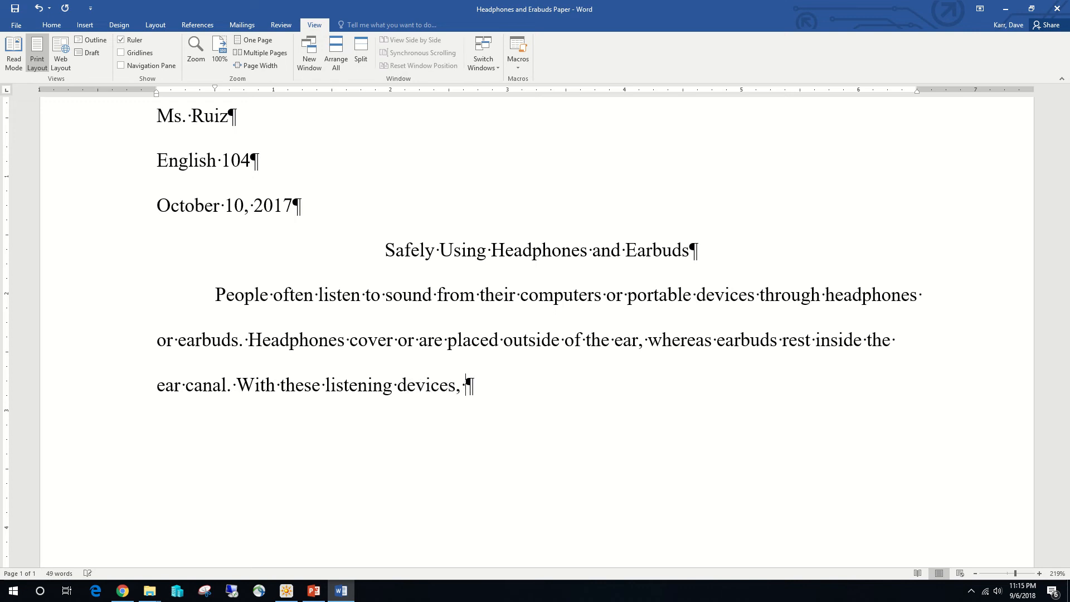
pyautogui.write(' only the individ')
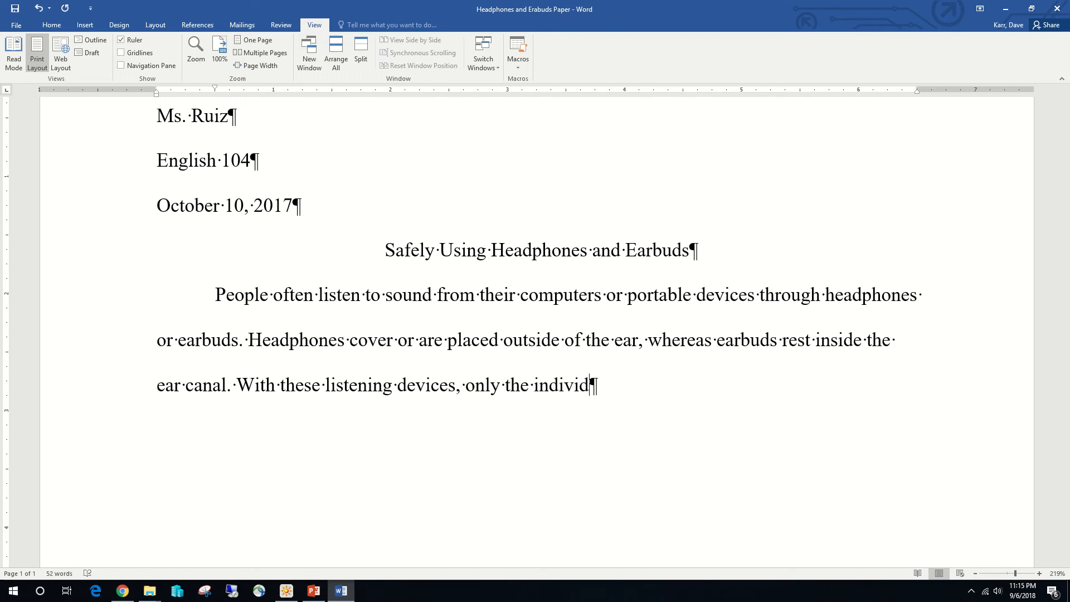
pyautogui.write('ual wearing ')
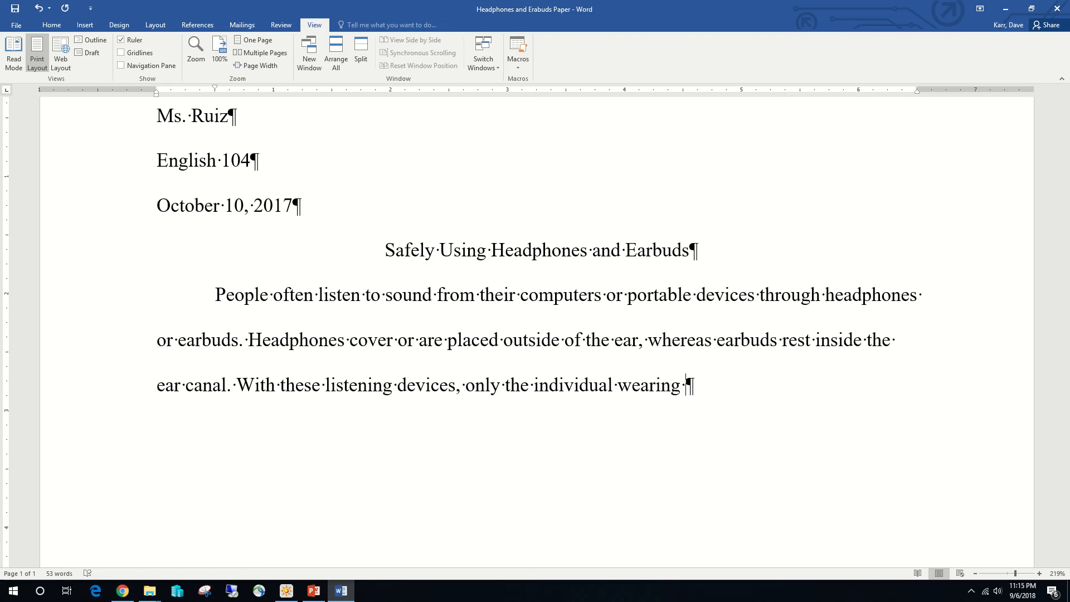
pyautogui.write('the device ')
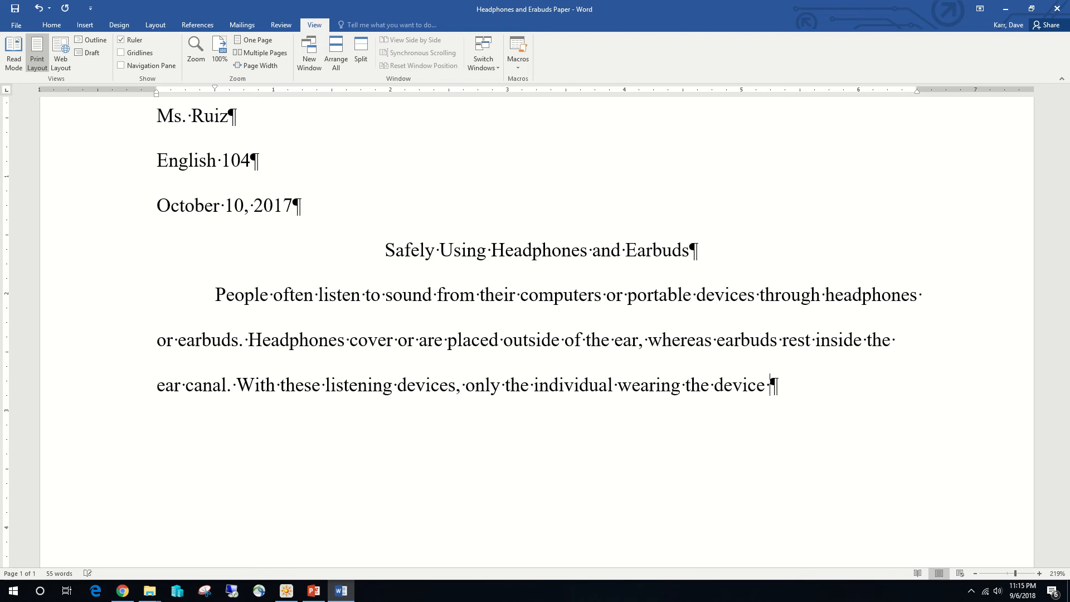
pyautogui.write('hears the')
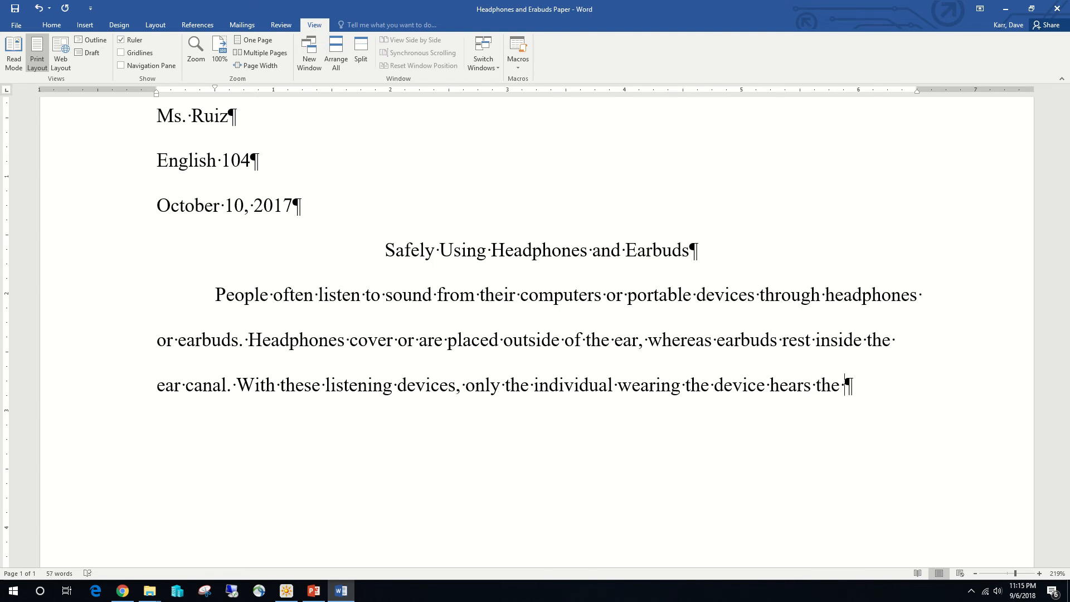
pyautogui.write(' sou')
pyautogui.write('nd. ')
# Step: Add the fourth sentence to the paragraph: "Using headphones or earbuds improperly can lead to permanent hearing loss."
pyautogui.write('Using ')
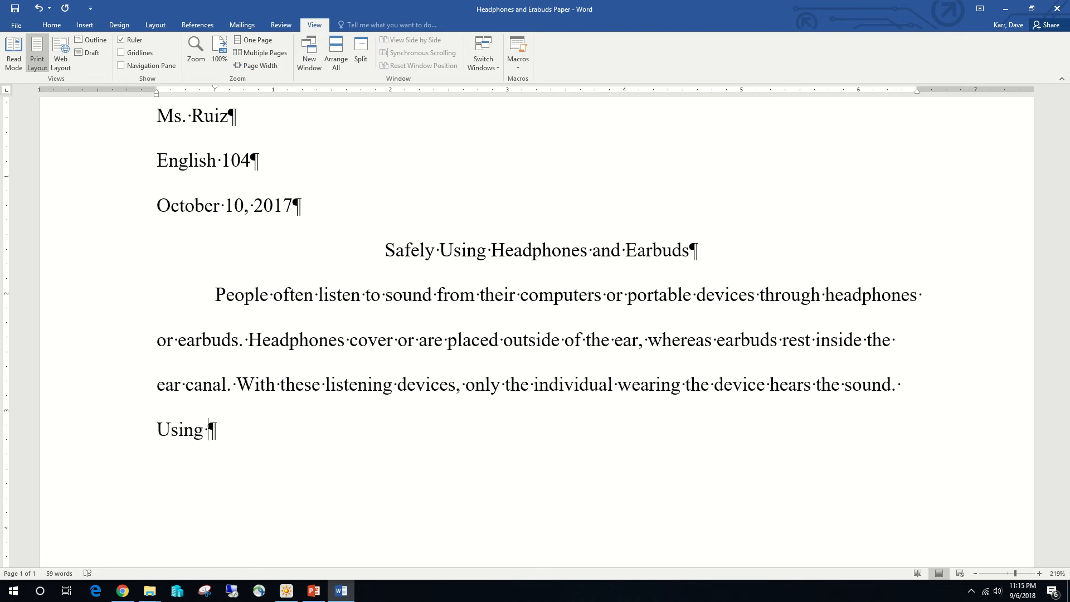
pyautogui.write('headpho')
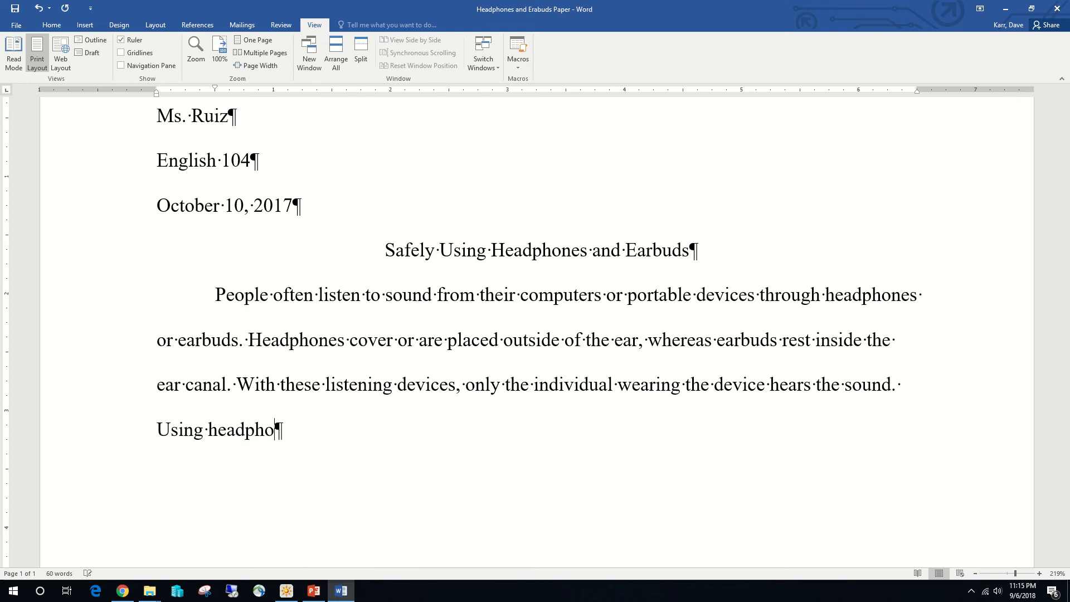
pyautogui.write('ne s')
pyautogui.press('BackSpace')
pyautogui.press('BackSpace')
pyautogui.write('s or earbuds')
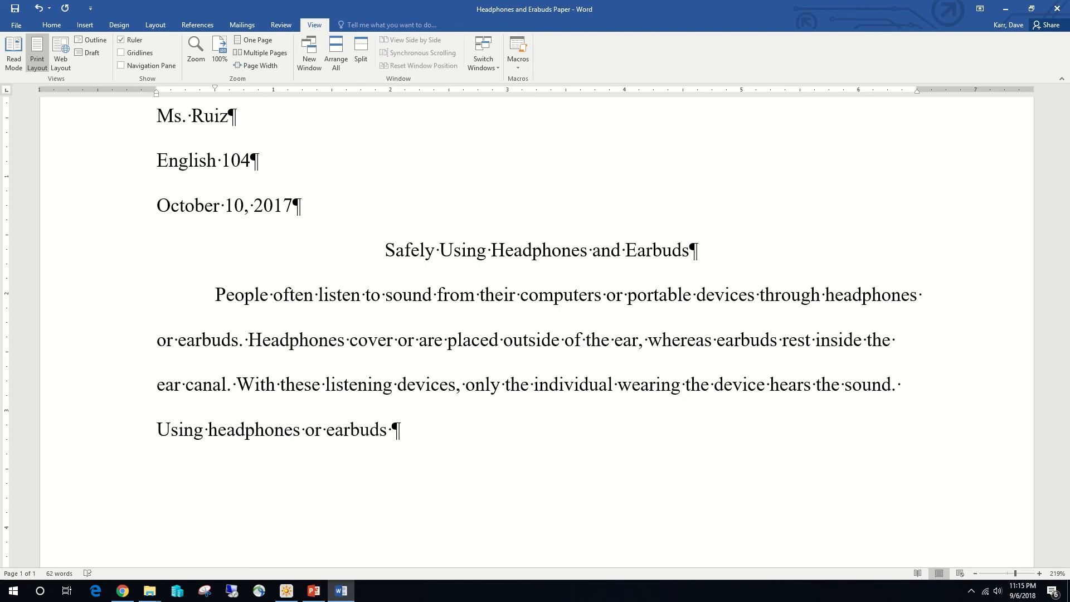
pyautogui.write(' improperly')
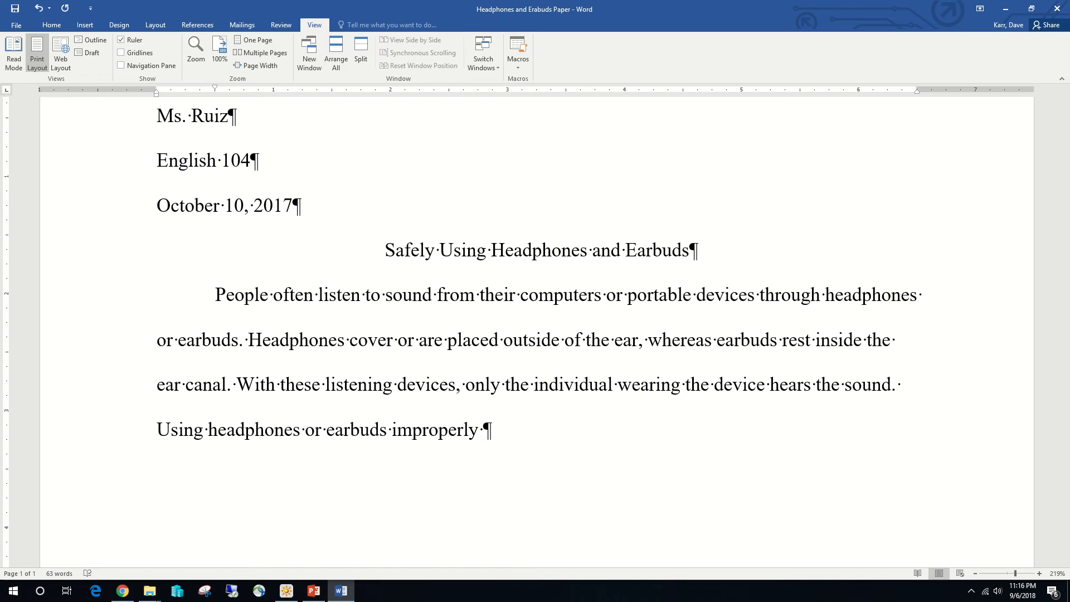
pyautogui.write(' can lead ')
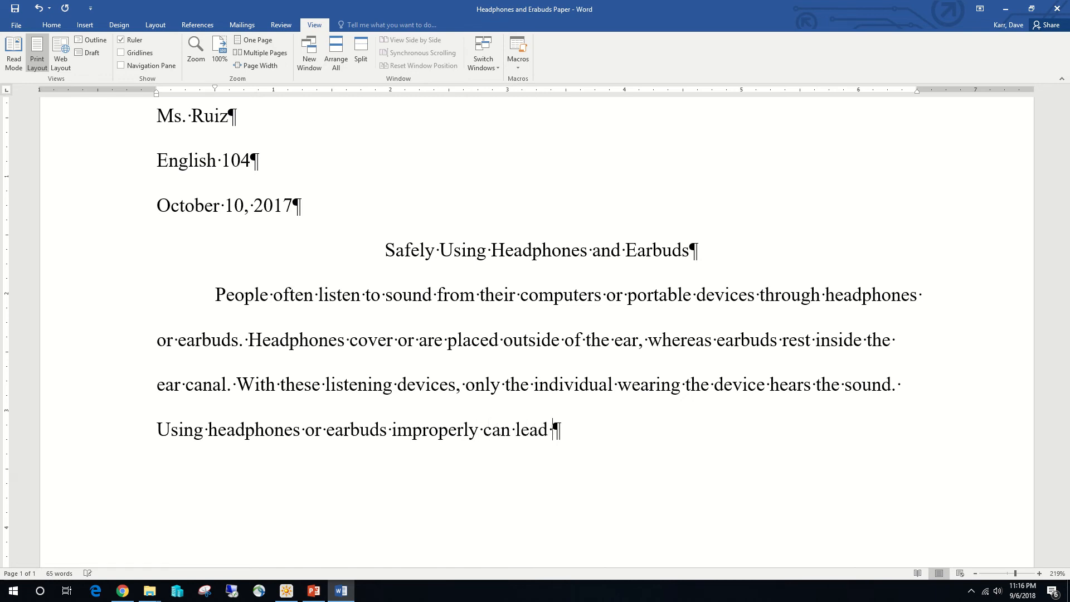
pyautogui.write('to permanent ')
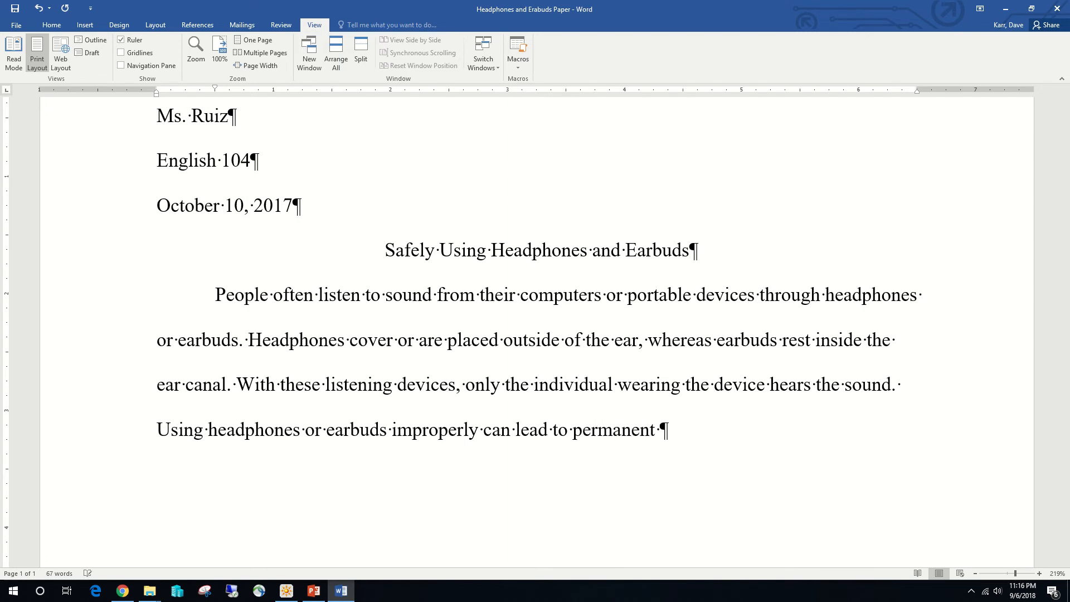
pyautogui.write('heari')
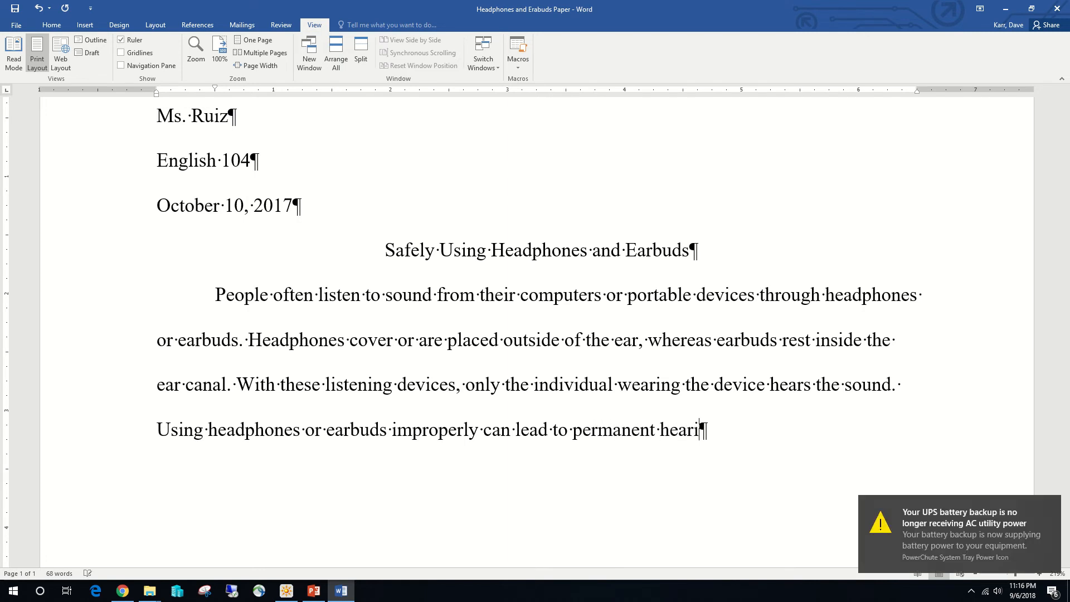
pyautogui.write('ng loss. ')
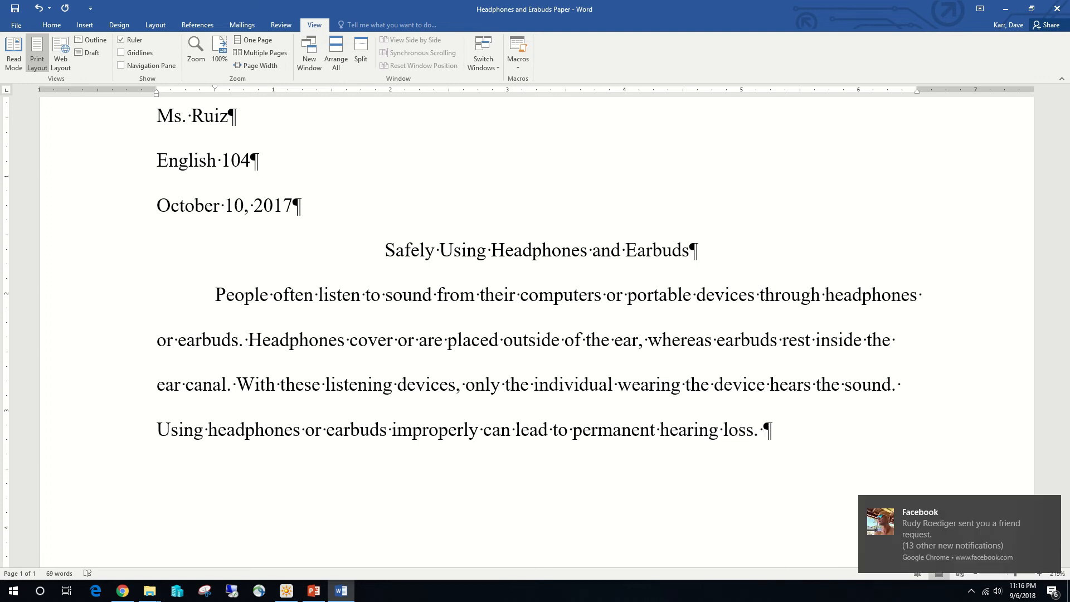
# Step: Begin the fifth sentence of the paragraph with "Items that may protect"
pyautogui.write('Items')
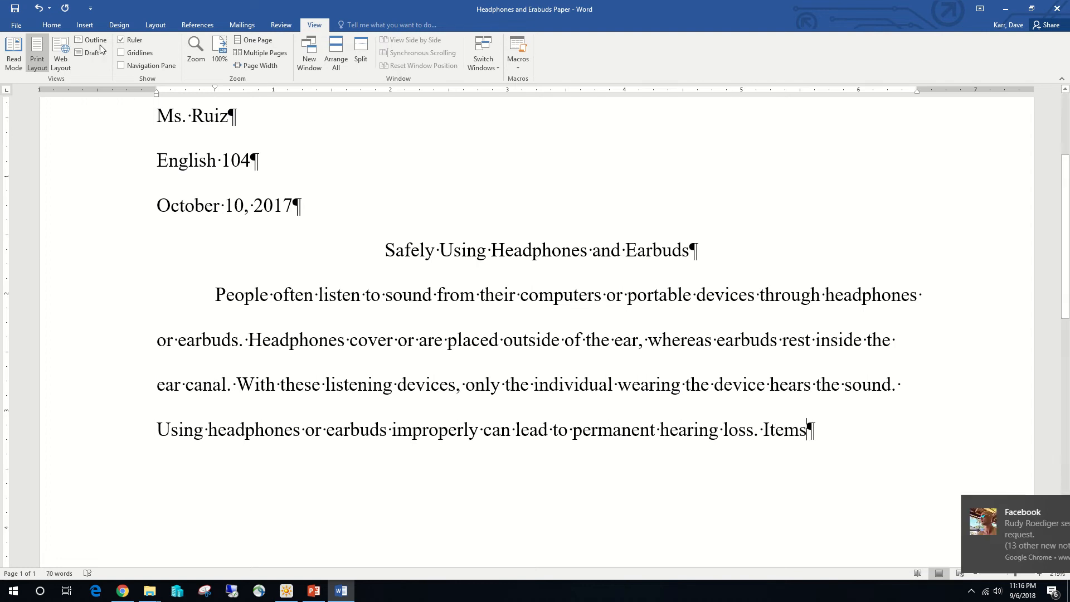
pyautogui.moveTo(289, 1)
pyautogui.click(458, 26)
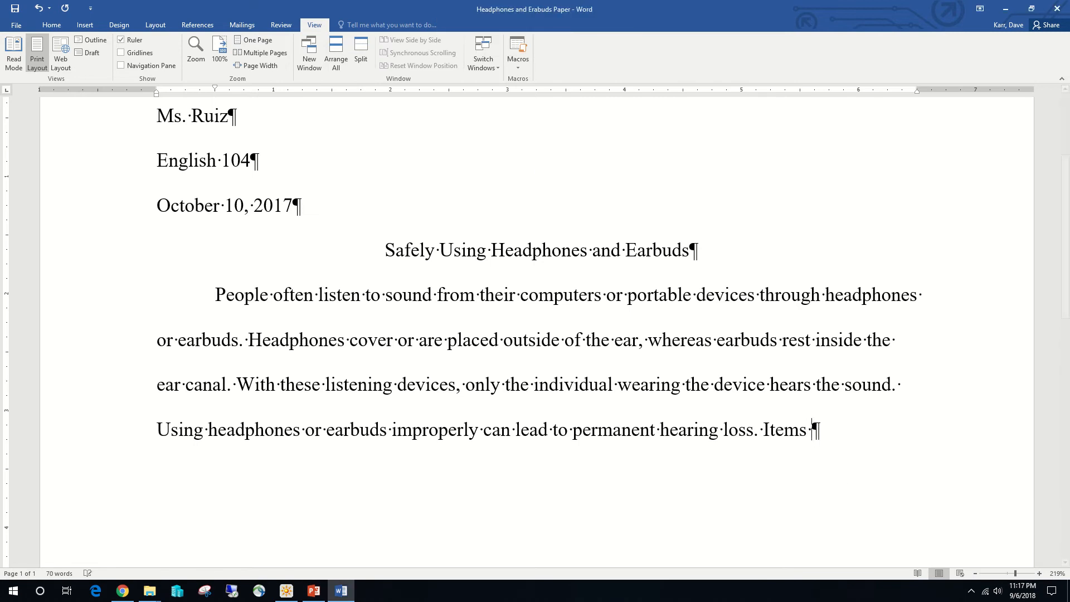
pyautogui.write('that may ptotect')
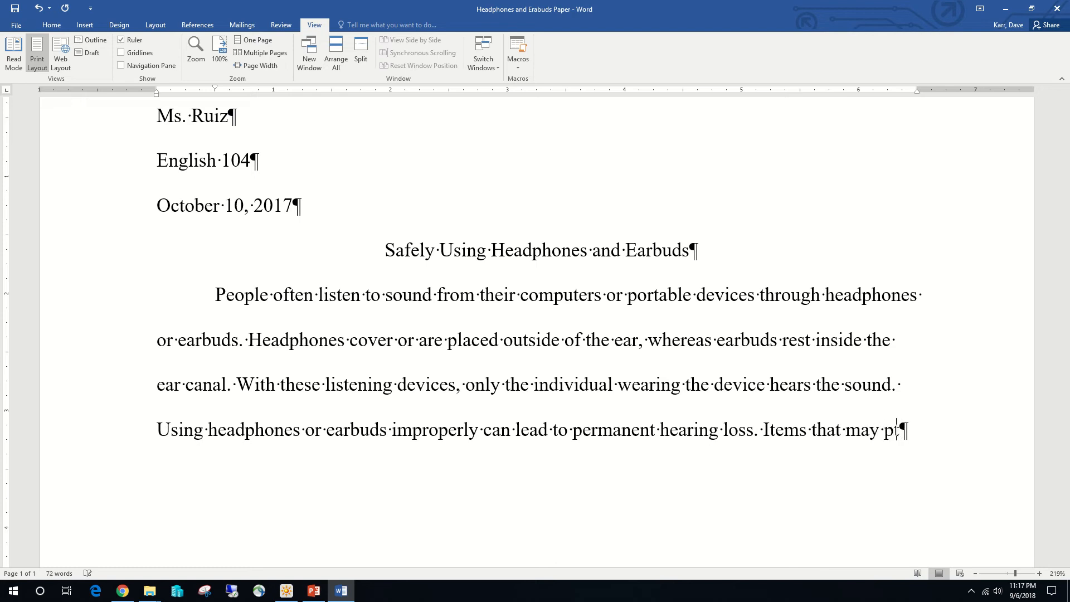
pyautogui.press('BackSpace')
pyautogui.press('BackSpace')
pyautogui.press('BackSpace')
pyautogui.press('BackSpace')
pyautogui.press('BackSpace')
pyautogui.press('BackSpace')
pyautogui.press('BackSpace')
pyautogui.write('rotect ')
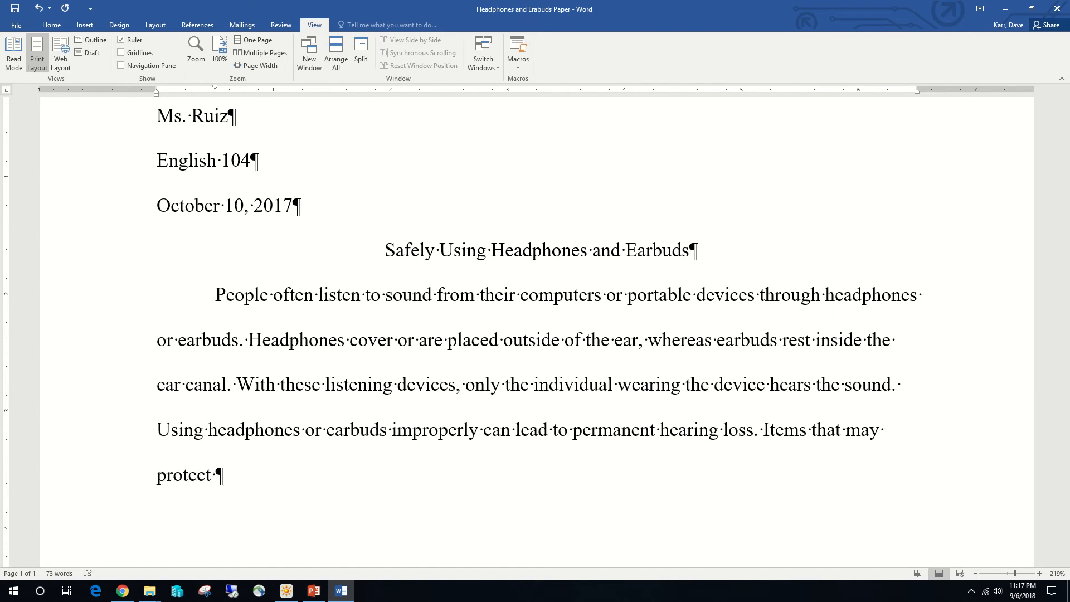
# Step: Finish the fifth sentence with "hearing include quality of these devices and volume levels."
pyautogui.write('hearing ')
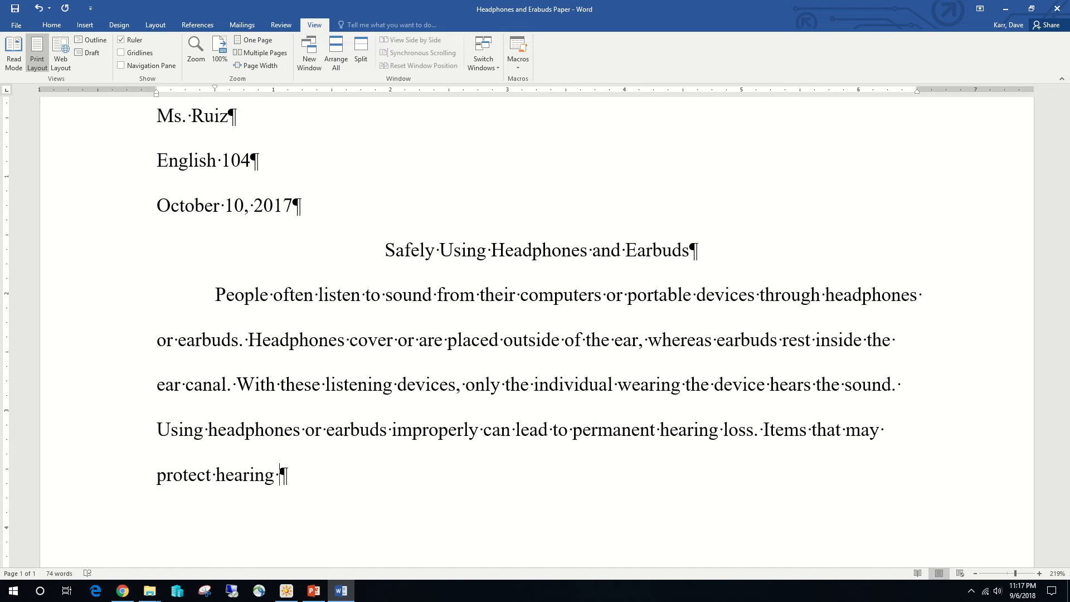
pyautogui.write('includer')
pyautogui.press('BackSpace')
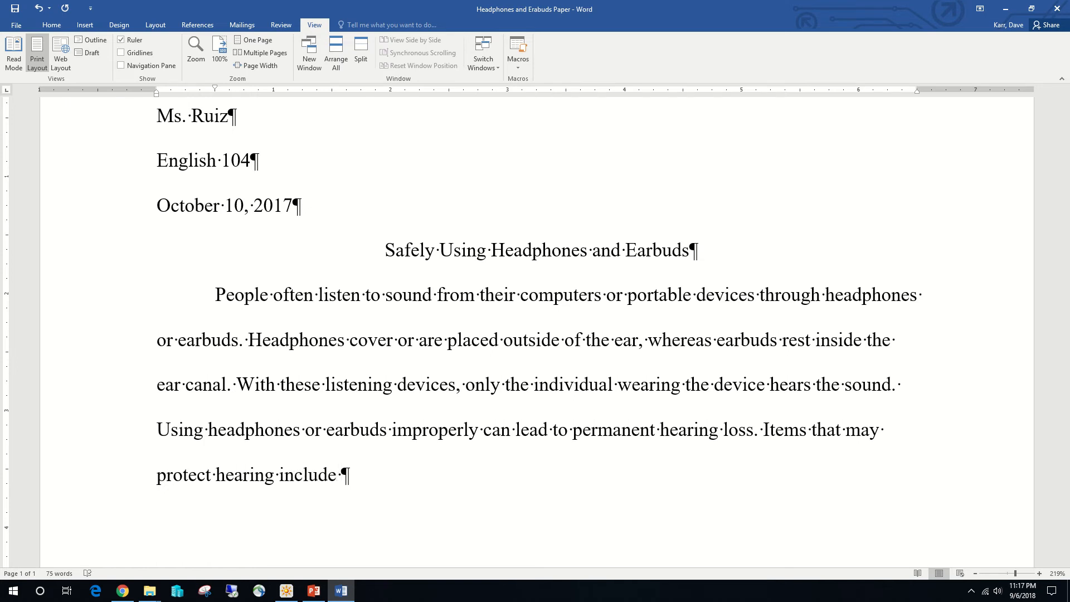
pyautogui.write('quality ')
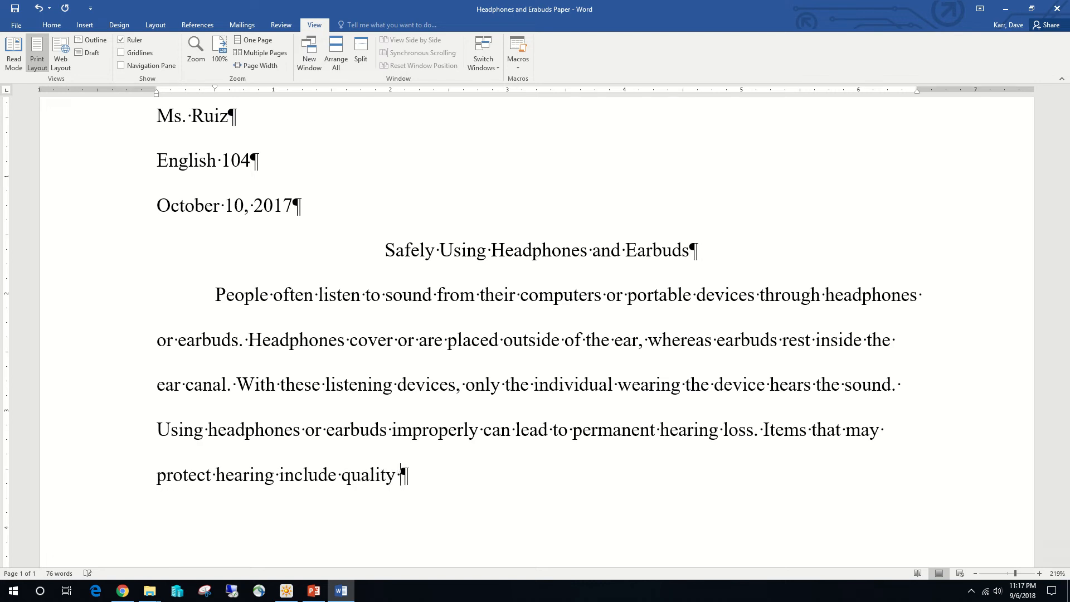
pyautogui.write('of the')
pyautogui.press('BackSpace')
pyautogui.write('e')
pyautogui.press('BackSpace')
pyautogui.press('BackSpace')
pyautogui.write('se ')
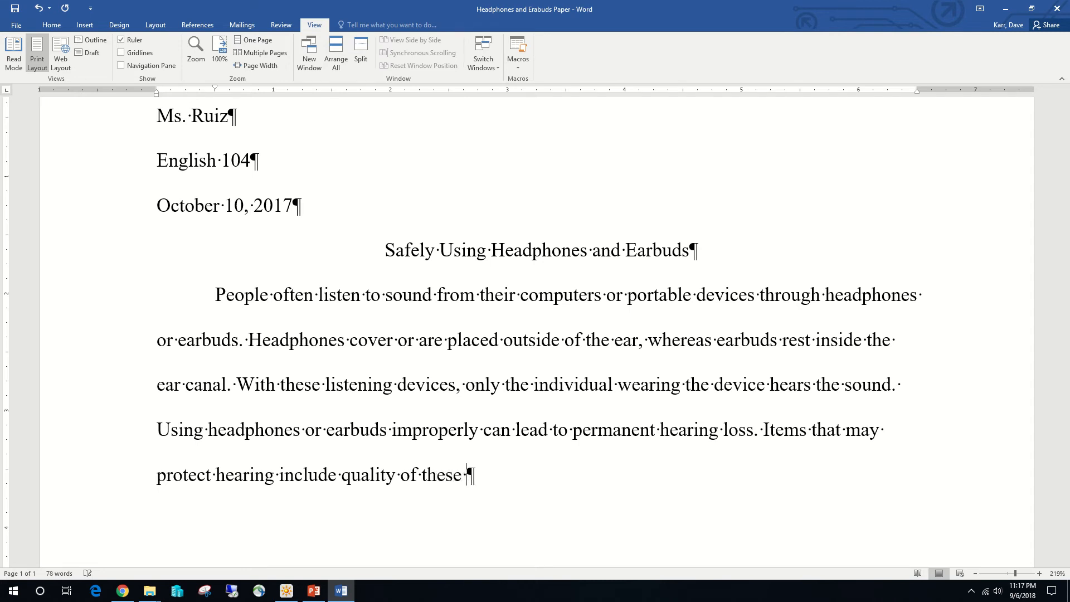
pyautogui.write('devices a')
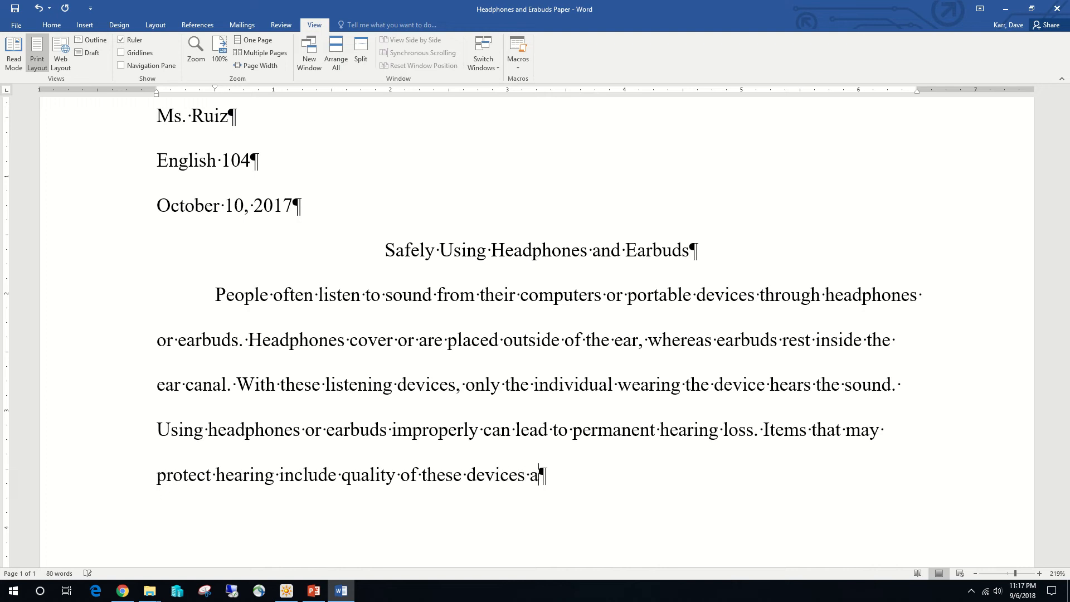
pyautogui.write('nd volume le')
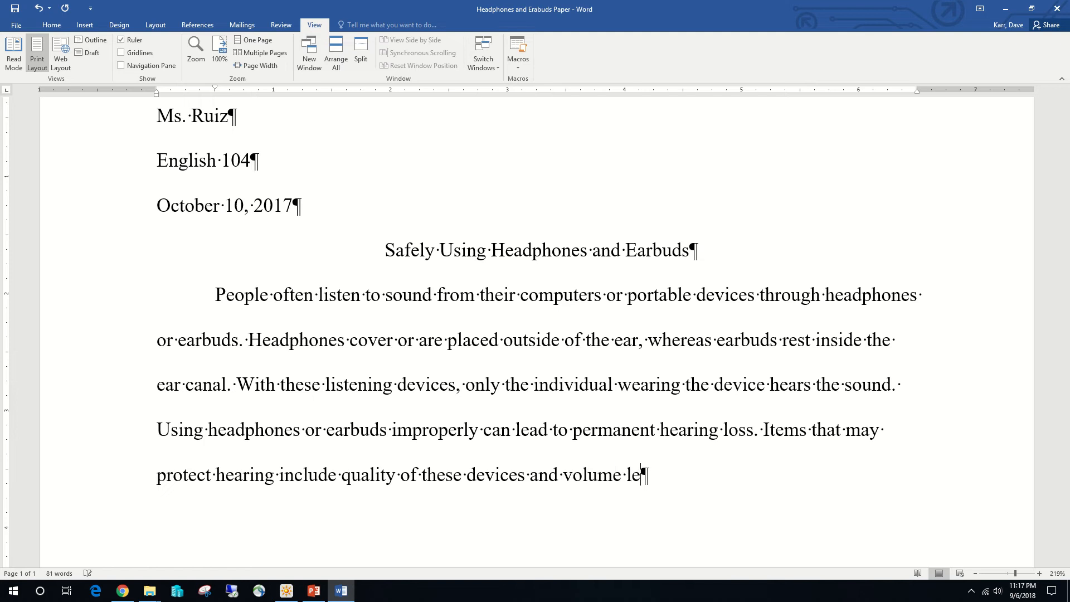
pyautogui.write('vels.')
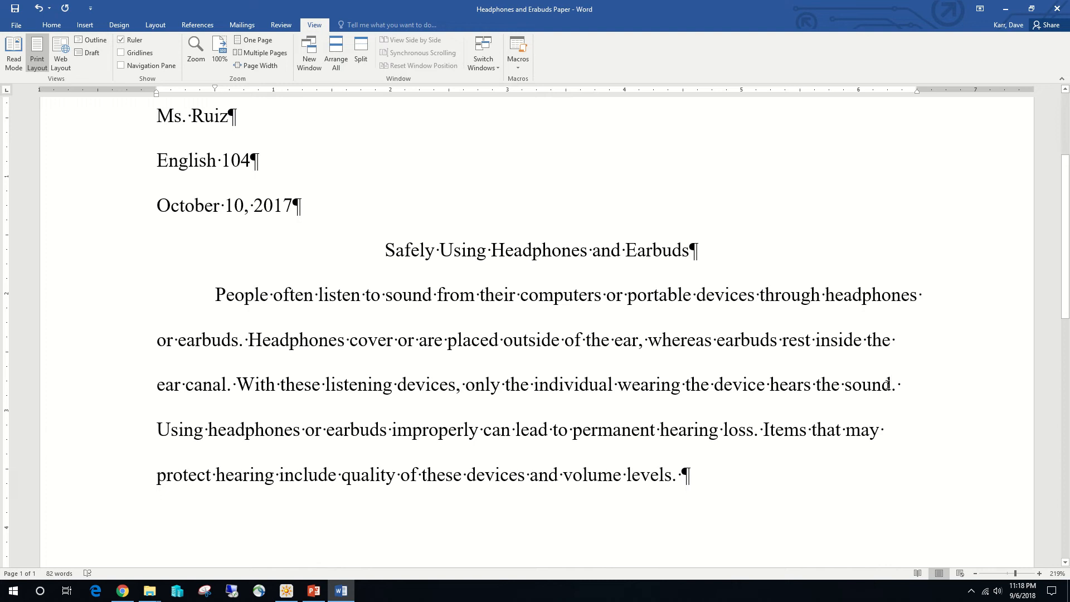
# Step: Deliberately misspell "sound" at the end of the third sentence as "sould" by replacing its "n" with "l"
pyautogui.click(882, 380)
pyautogui.moveTo(881, 380); pyautogui.dragTo(874, 382)
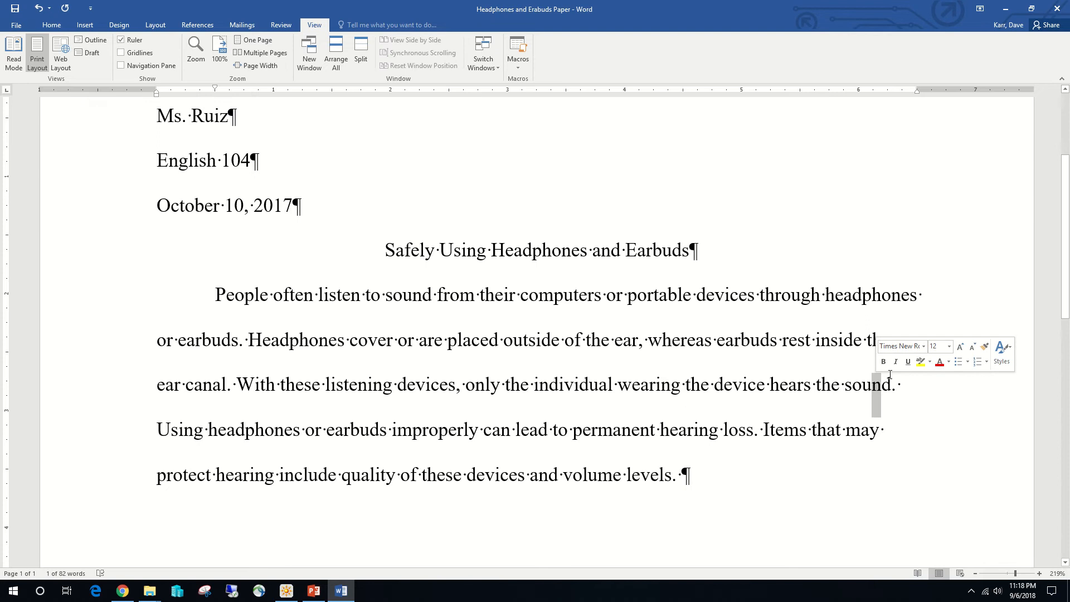
pyautogui.write('l')
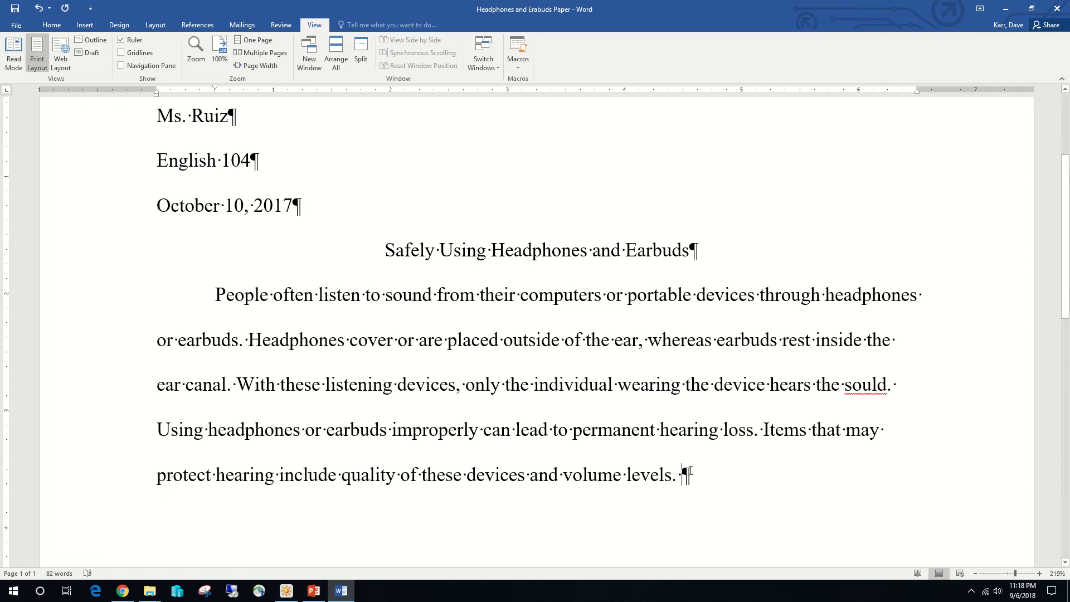
# Step: Remove the trailing space after "volume levels." and start a new paragraph below it
pyautogui.press('BackSpace')
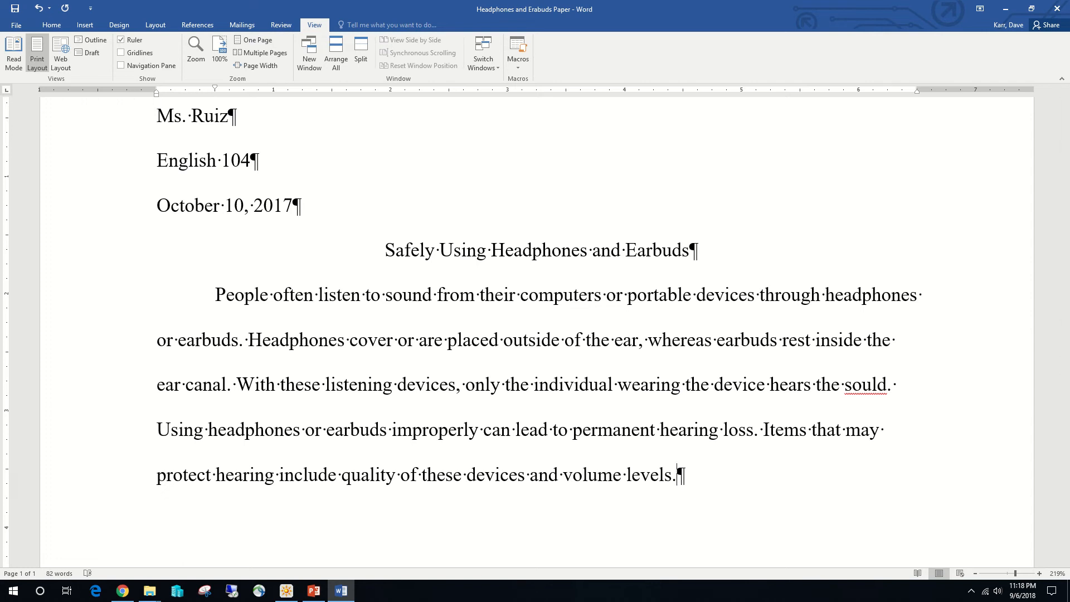
pyautogui.press('Return')
pyautogui.scroll(-3, 557, 467)
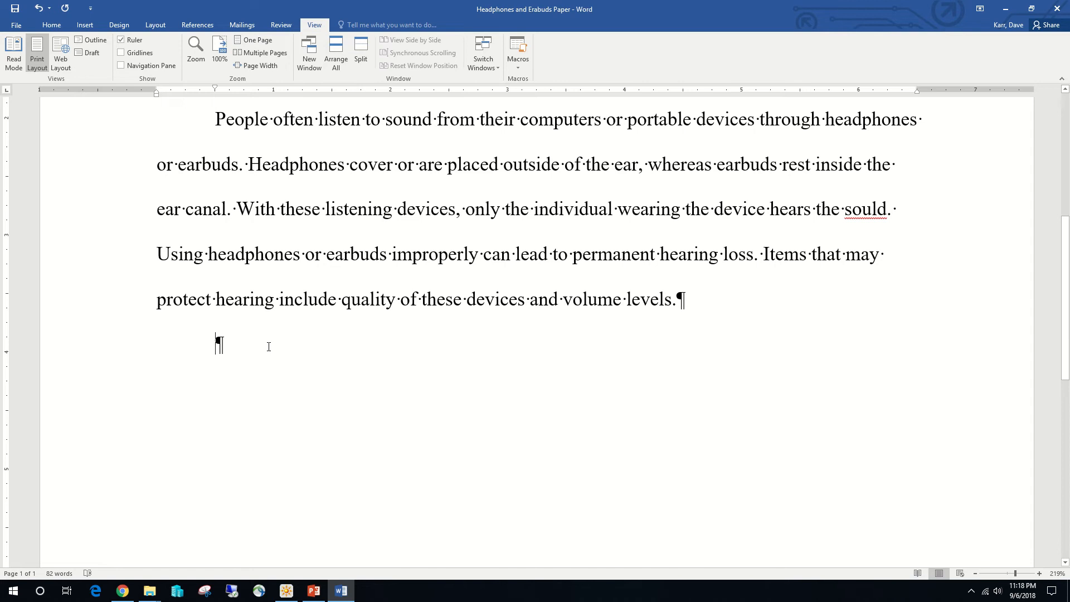
# Step: Begin the second paragraph with the words "The features"
pyautogui.write('The ')
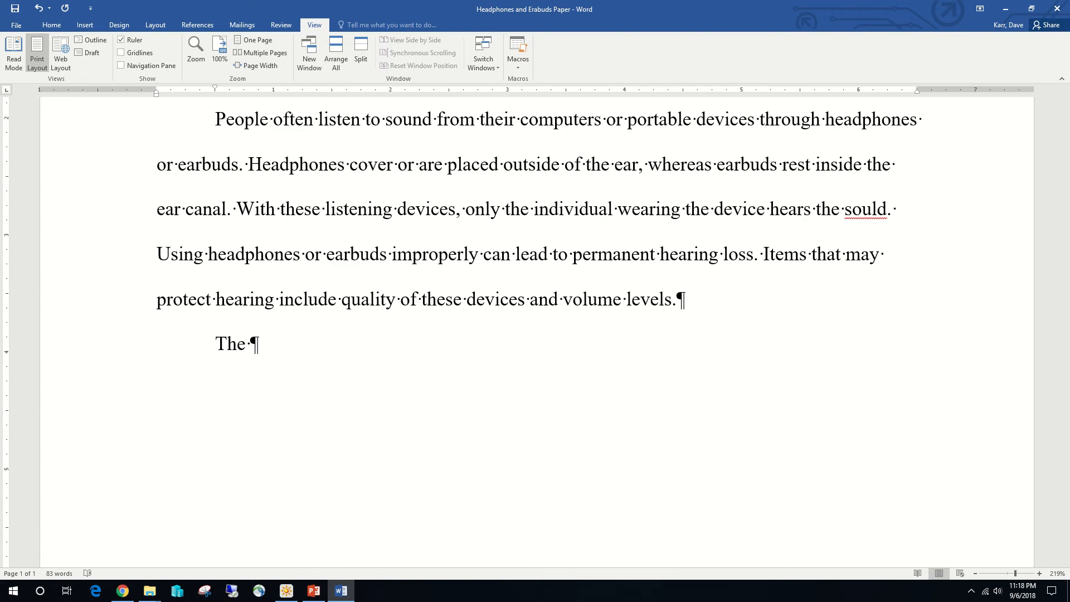
pyautogui.write('feautre')
pyautogui.write('s')
pyautogui.press('BackSpace')
pyautogui.press('BackSpace')
pyautogui.press('BackSpace')
pyautogui.press('BackSpace')
pyautogui.press('BackSpace')
pyautogui.write('tures')
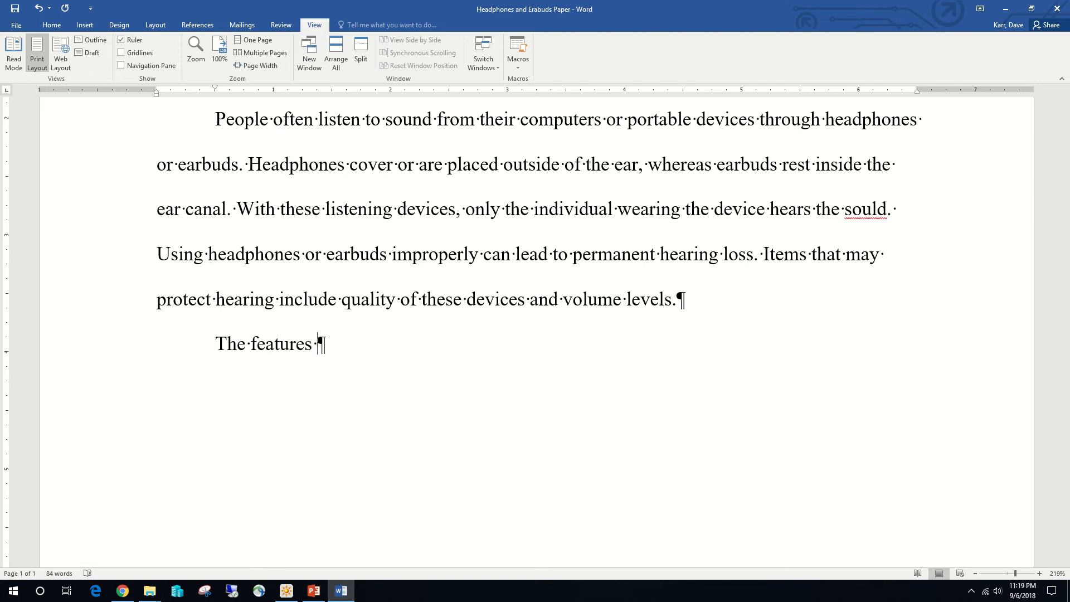
# Step: Complete the second paragraph's first sentence with "of certain headphones and earbuds can help to prevent loss."
pyautogui.write('of certain ')
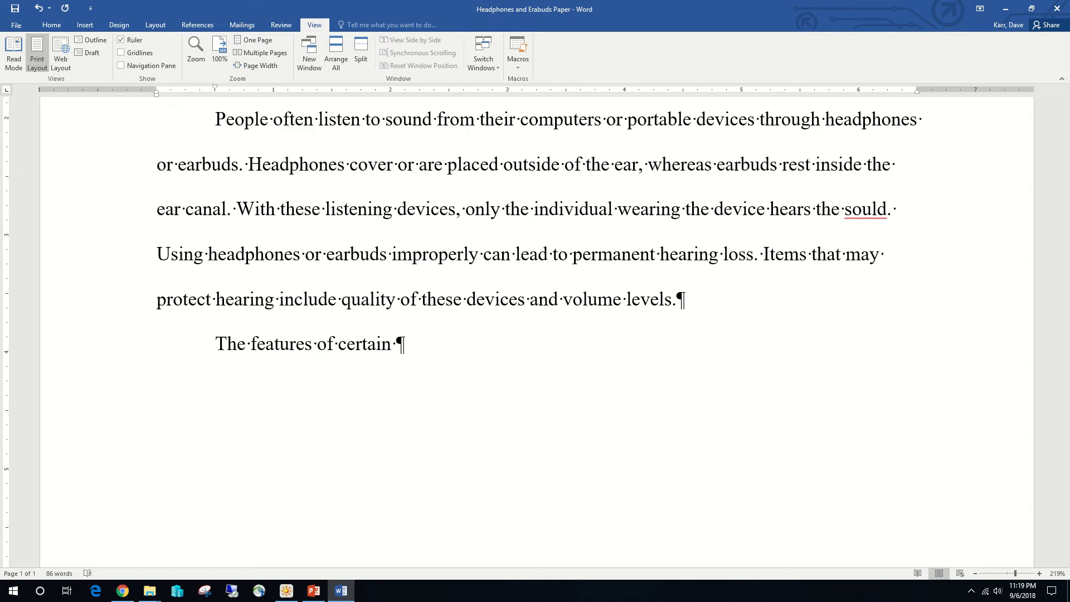
pyautogui.write('headphones a')
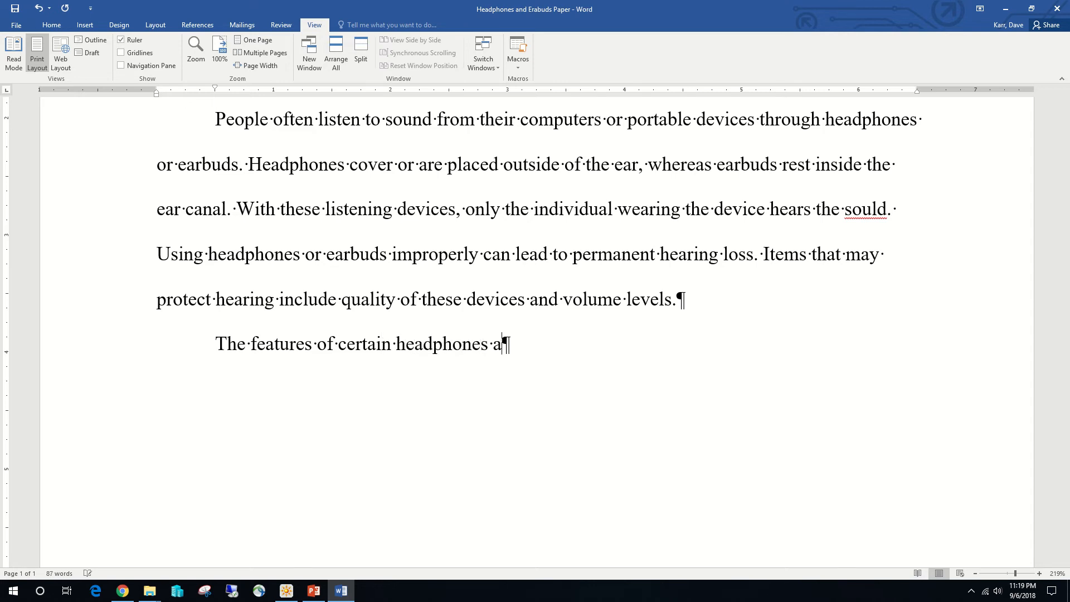
pyautogui.write('nd earbu')
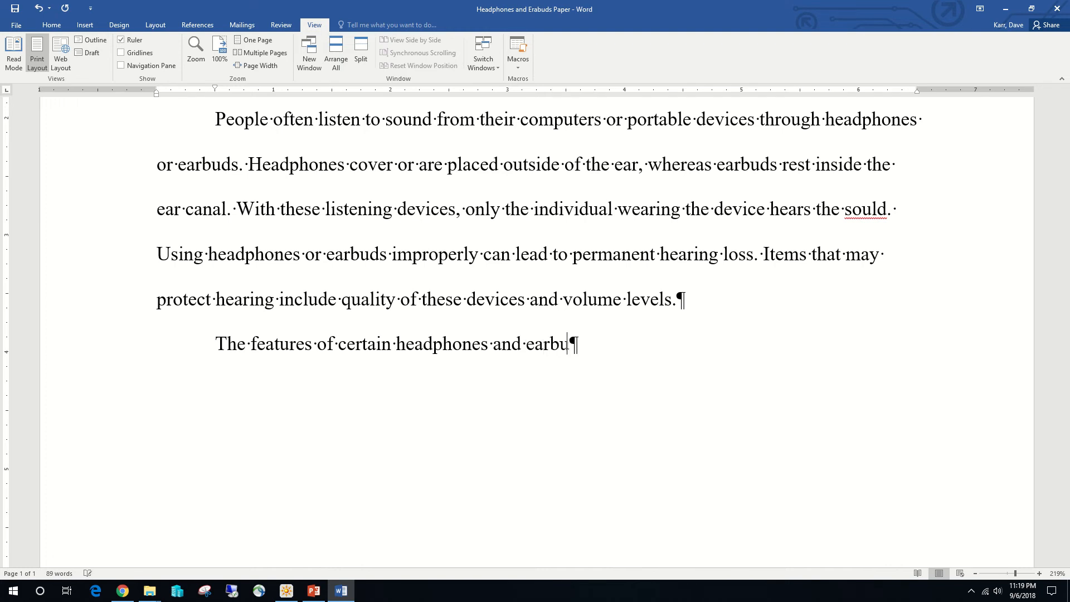
pyautogui.write('ds can ')
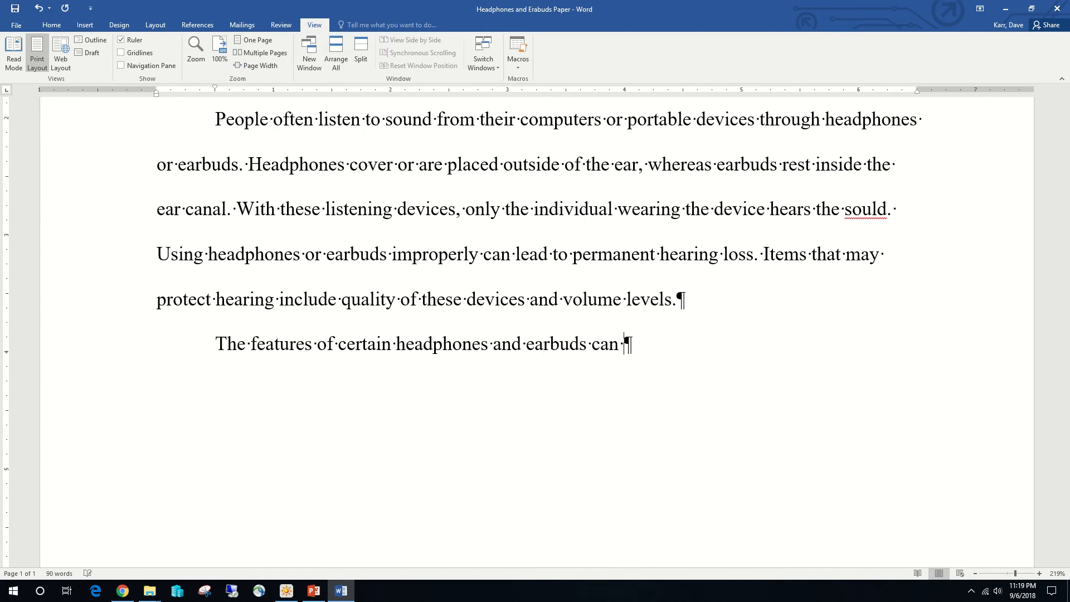
pyautogui.write('help to prev')
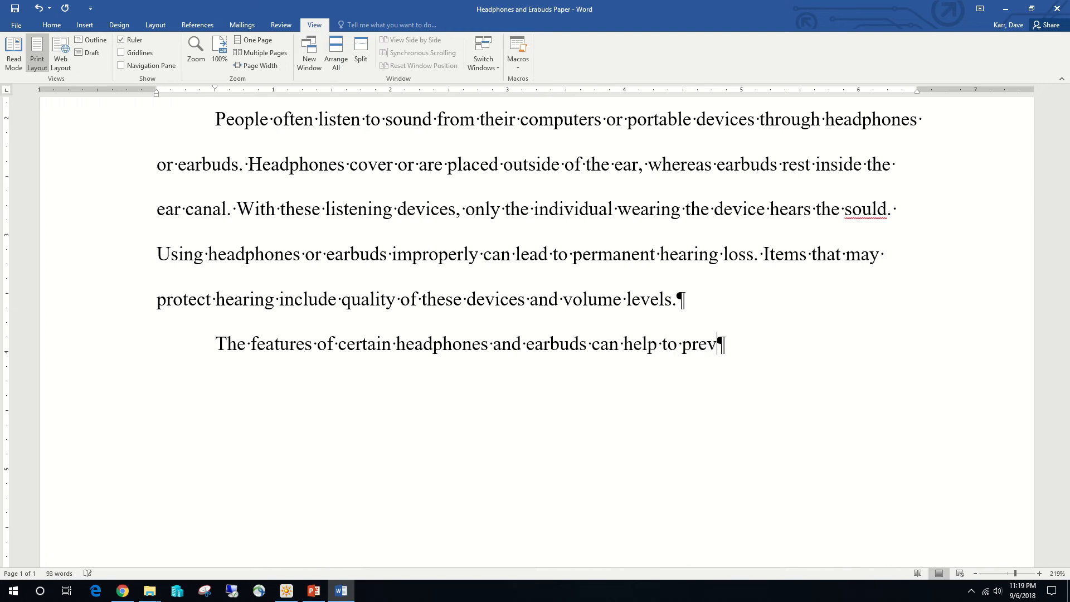
pyautogui.write('ent loss. ')
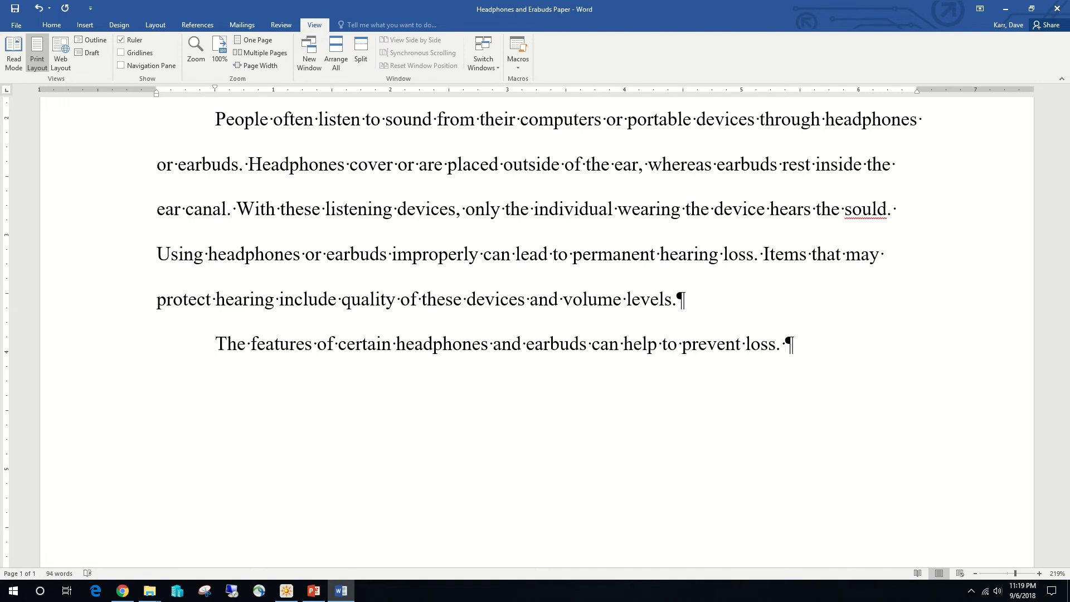
# Step: Start the second sentence of the paragraph with "Higher-qualty headphones and earbuds", keeping the spelling "qualty"
pyautogui.write('Higher')
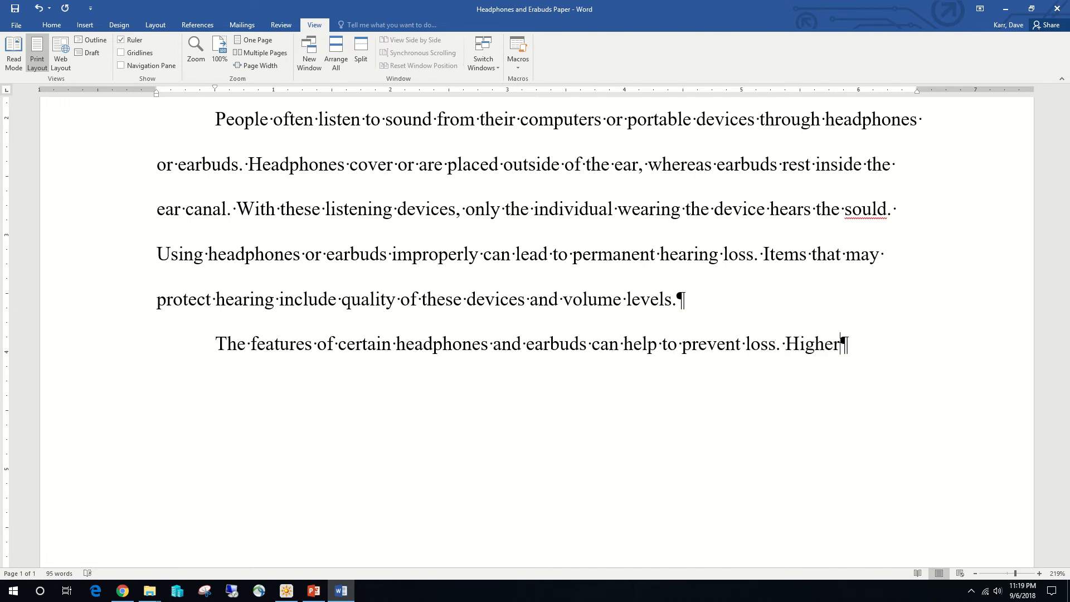
pyautogui.write('-')
pyautogui.write('qualty ')
pyautogui.write('headph')
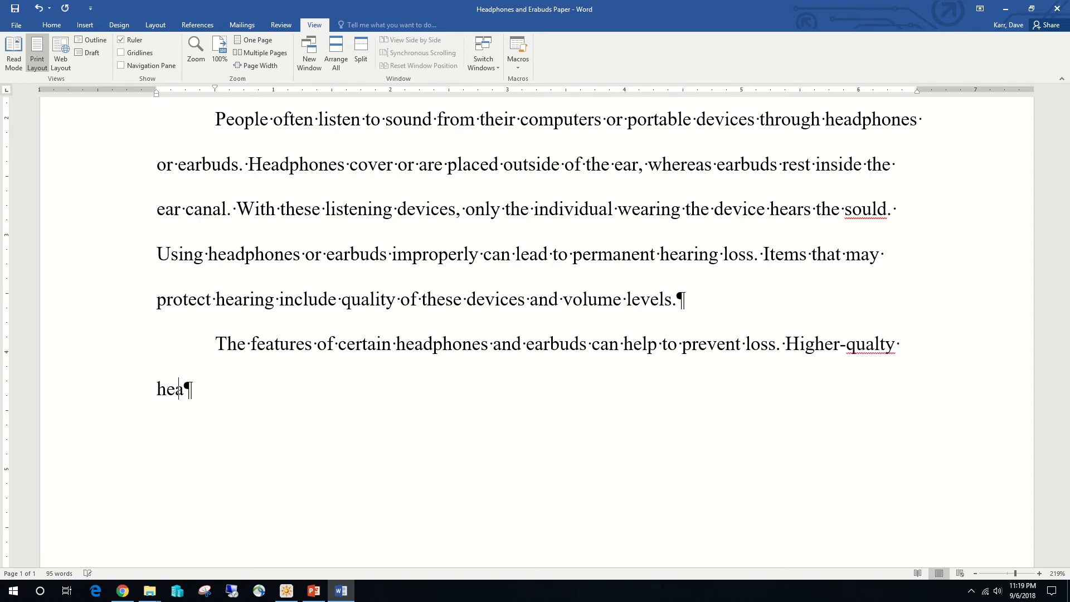
pyautogui.write('one')
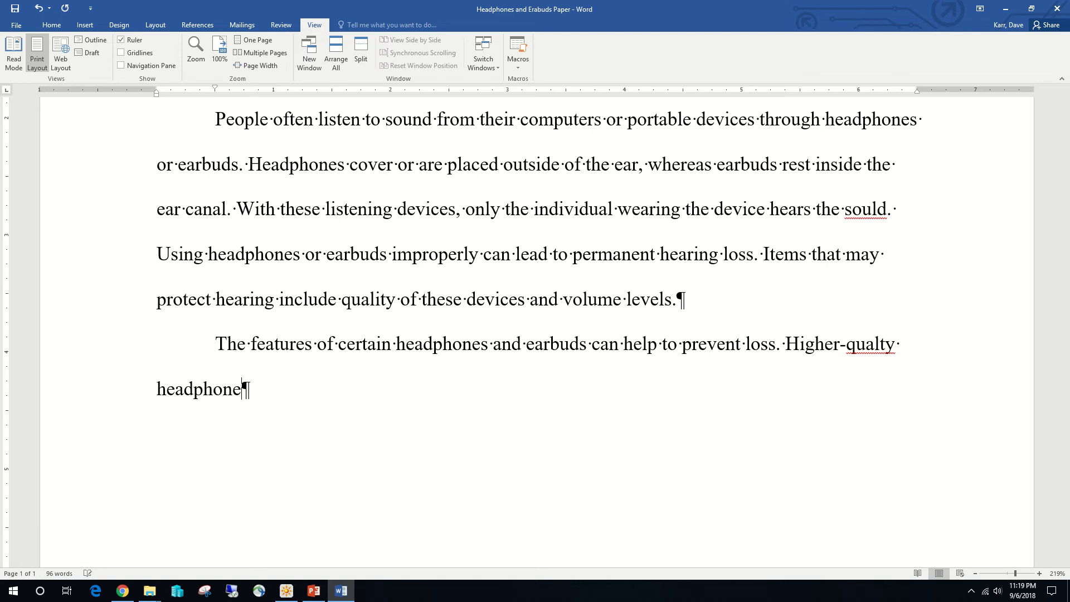
pyautogui.write('s and earbuds ')
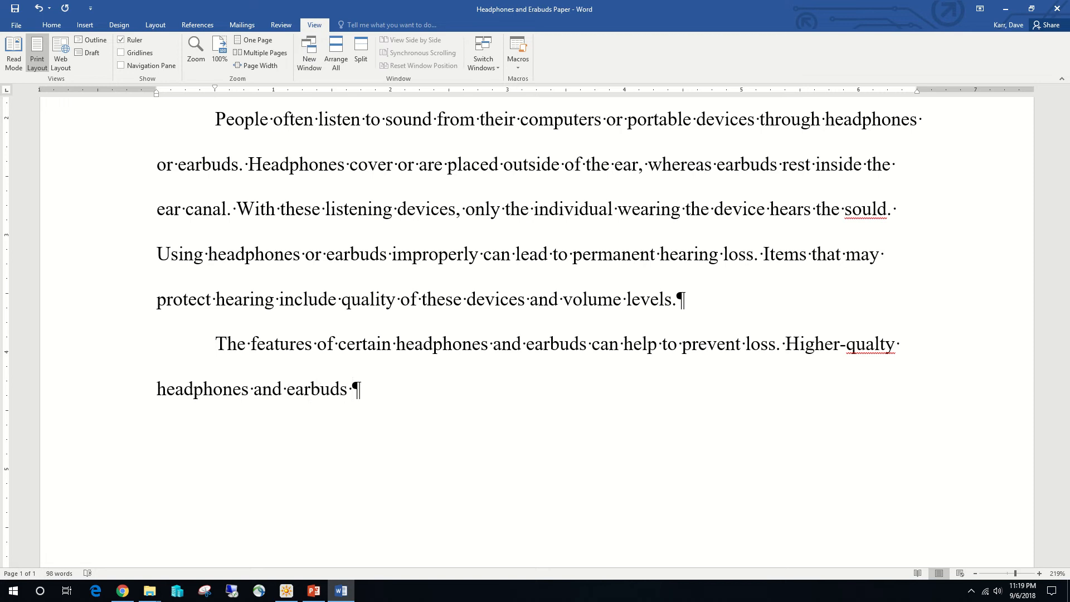
# Step: Continue the second sentence with "tend to produce a clearer sound,"
pyautogui.write('tend to ')
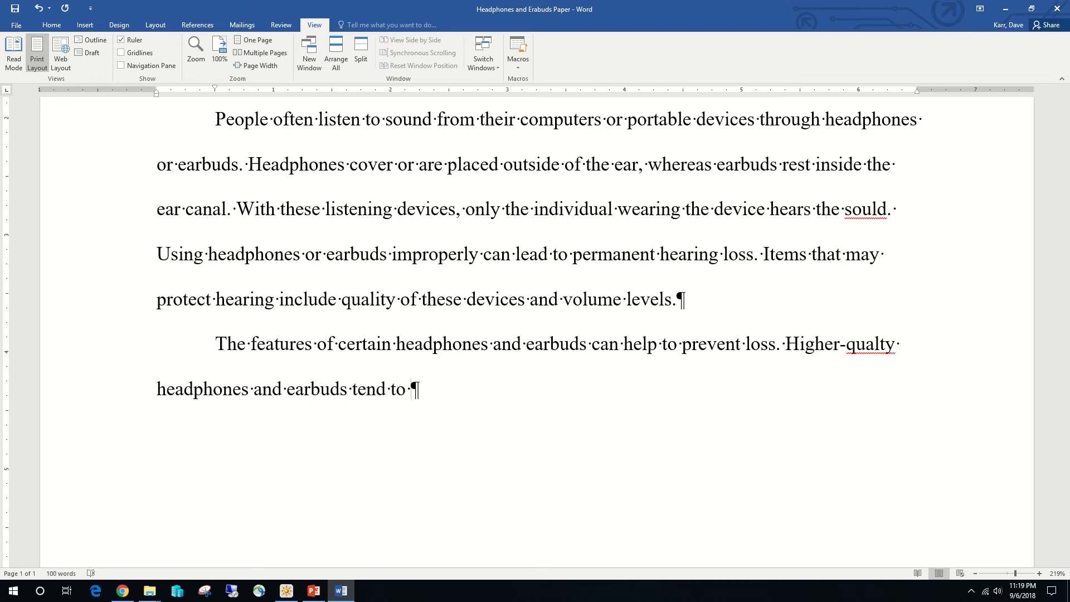
pyautogui.write('produc')
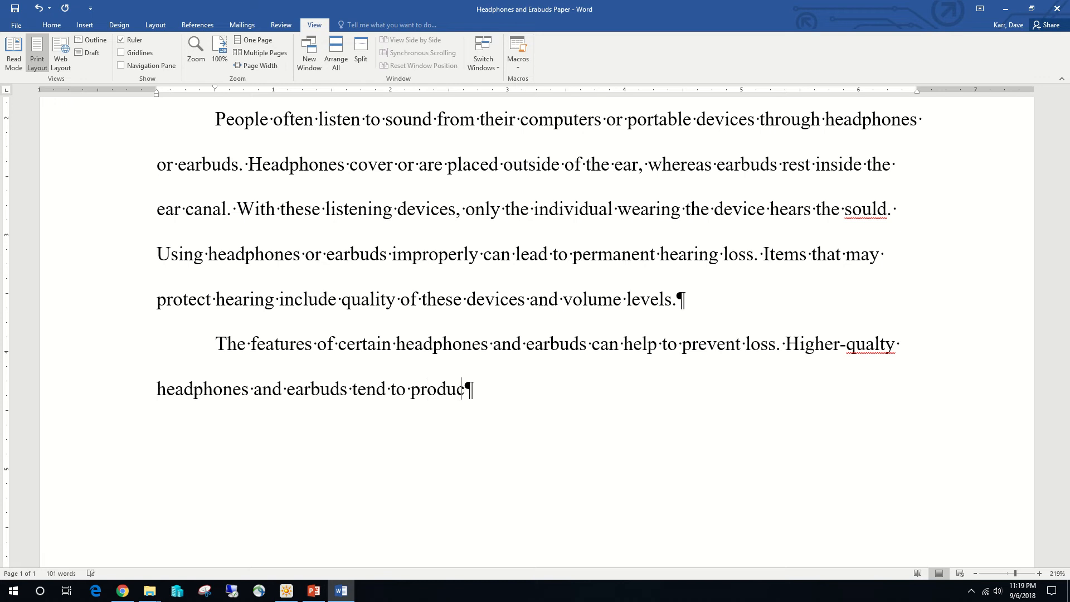
pyautogui.write('e a clearer ')
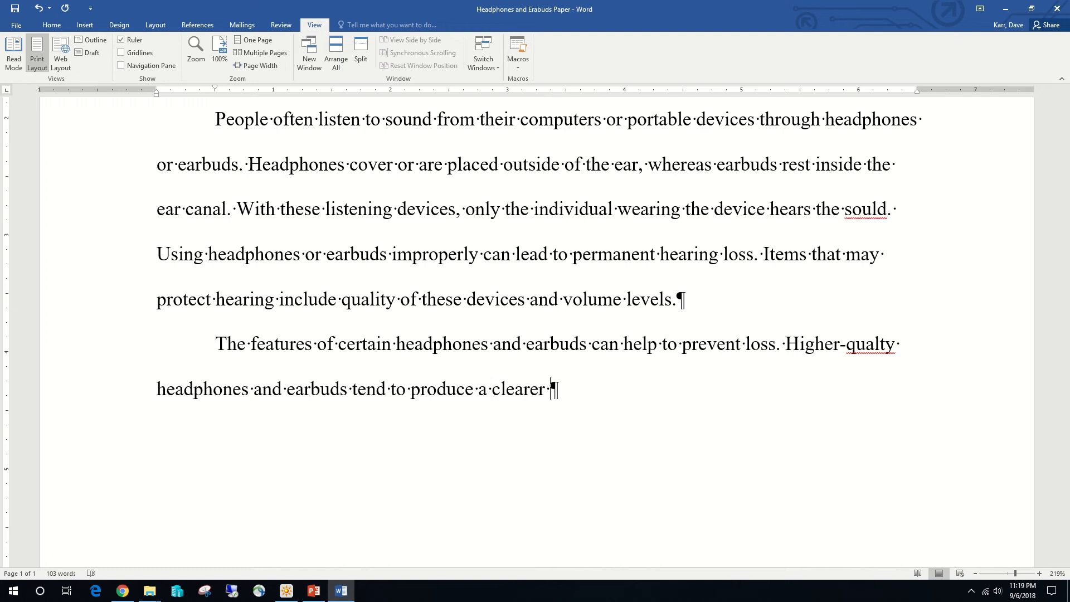
pyautogui.write('sound, ')
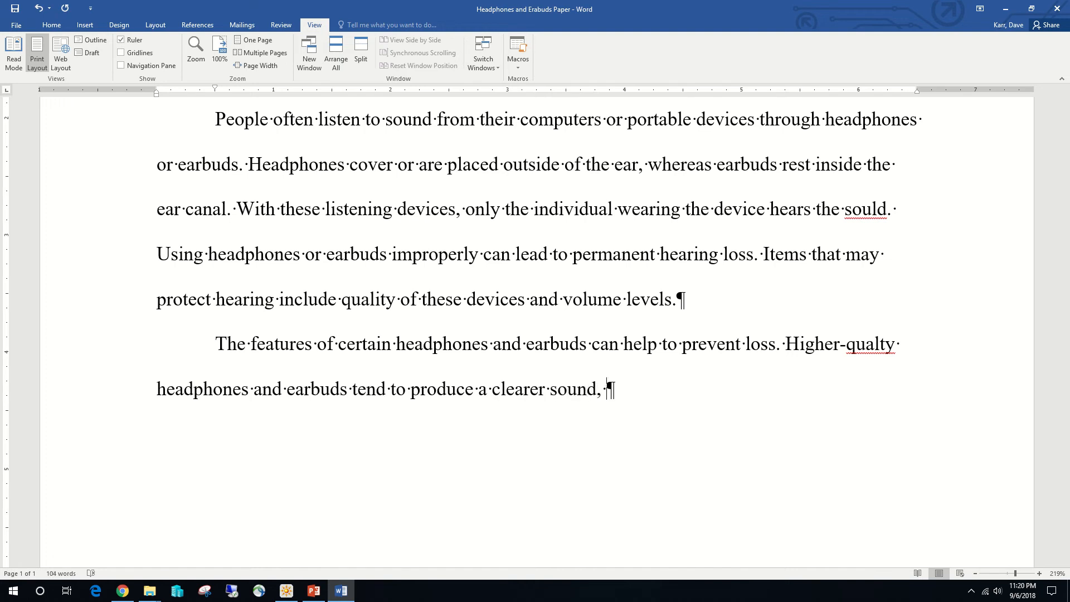
# Step: Continue the second sentence with "enabling wearers to listen at a lower volume" and a trailing space, without closing punctuation
pyautogui.write('enabling wer')
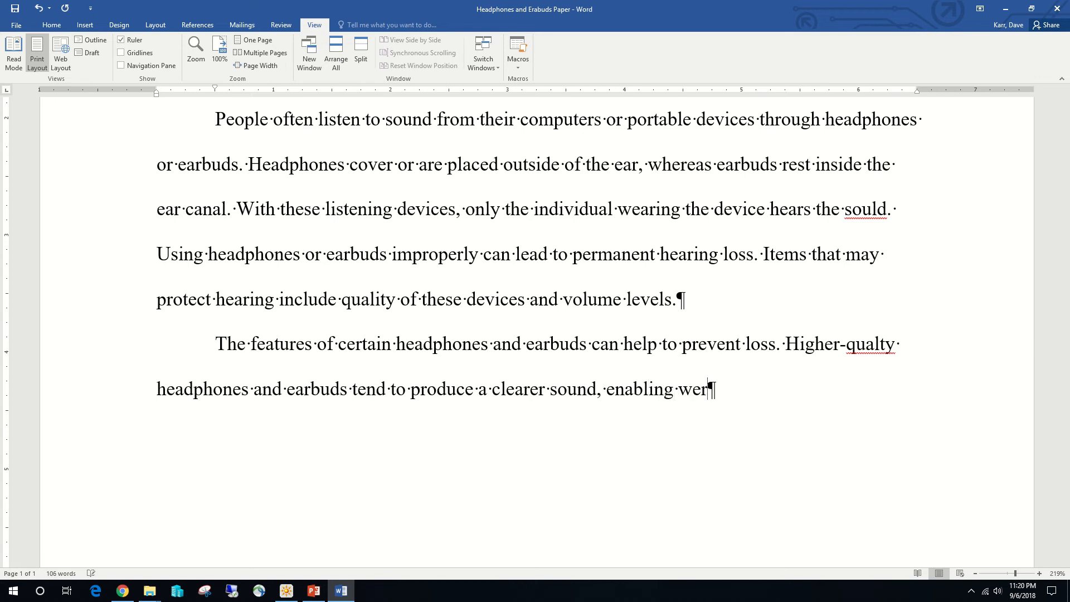
pyautogui.press('BackSpace')
pyautogui.write('arers to ')
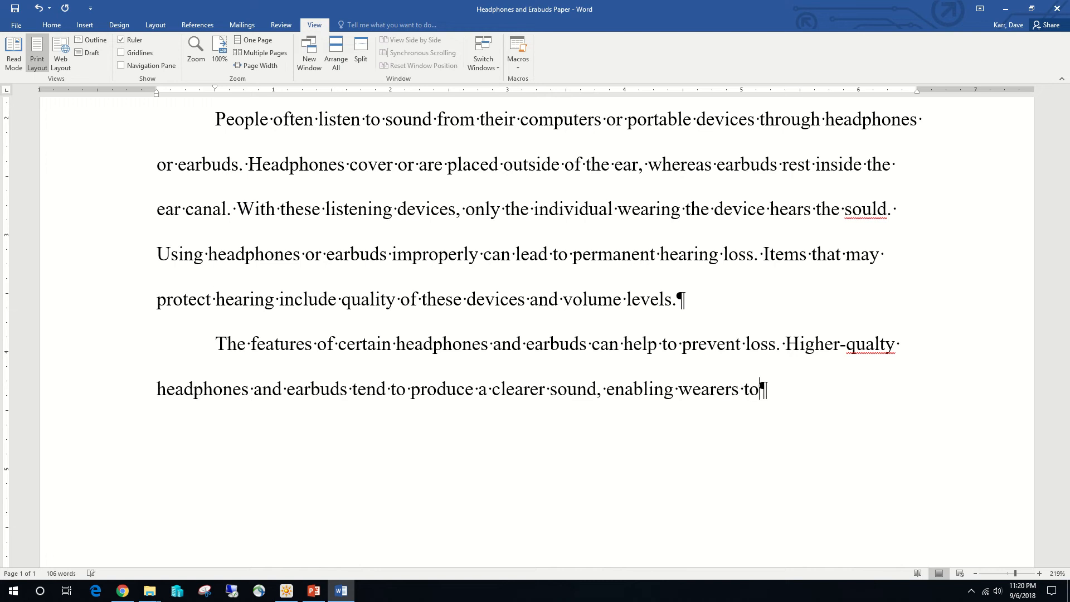
pyautogui.write('listen a')
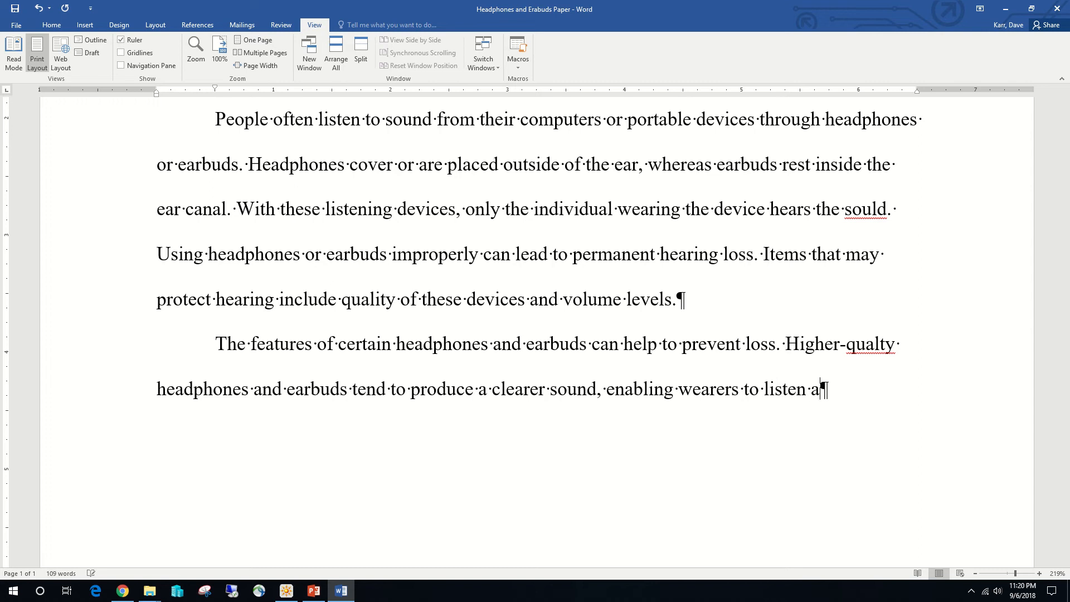
pyautogui.write('t a lower')
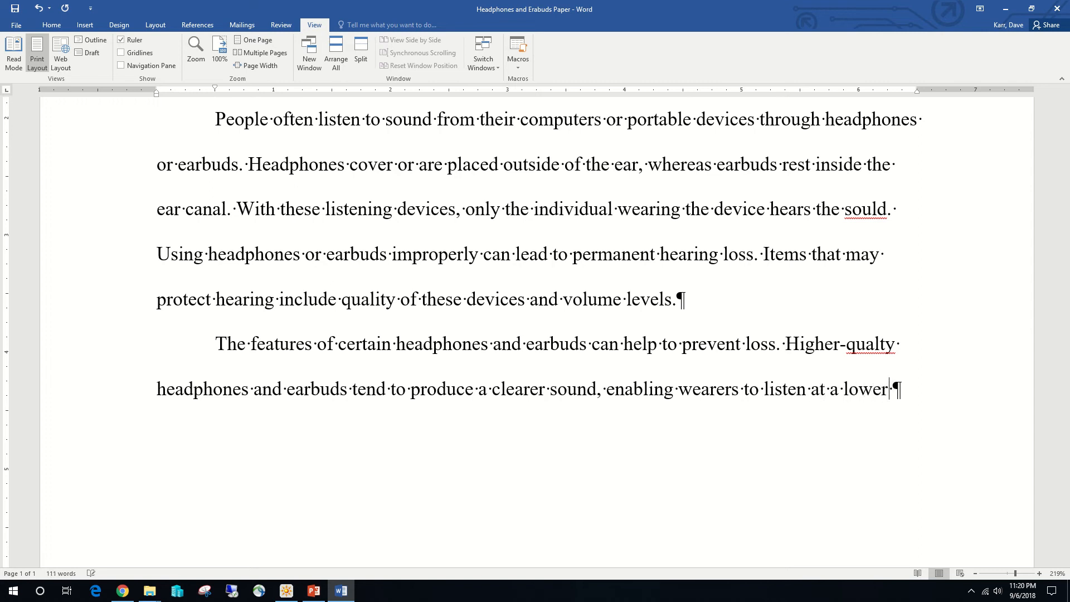
pyautogui.write(' volume')
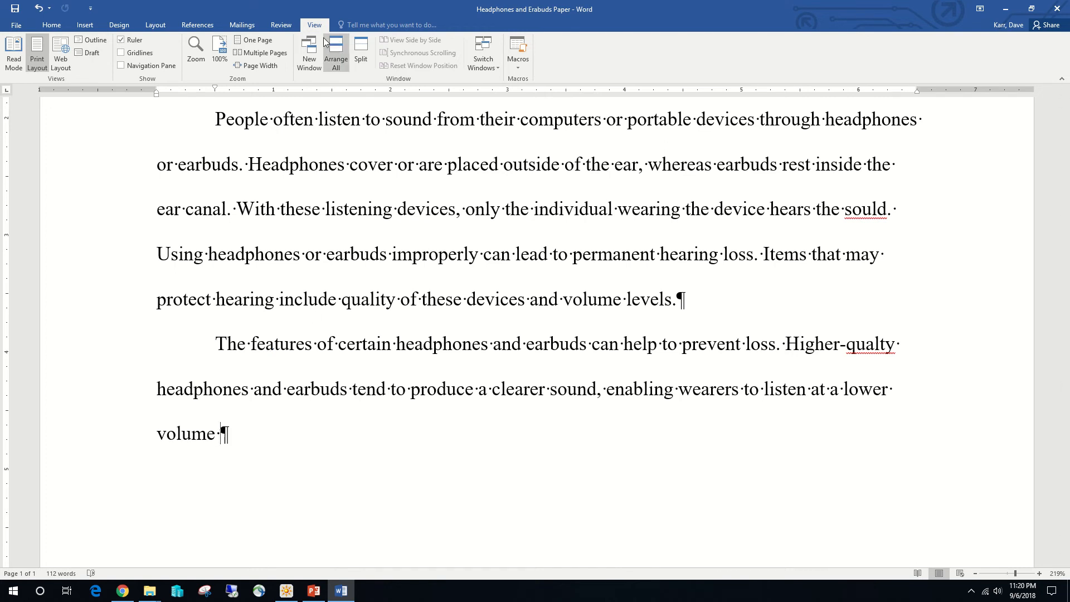
# Step: Set the document's citation and bibliography style to MLA Seventh Edition
pyautogui.click(197, 27)
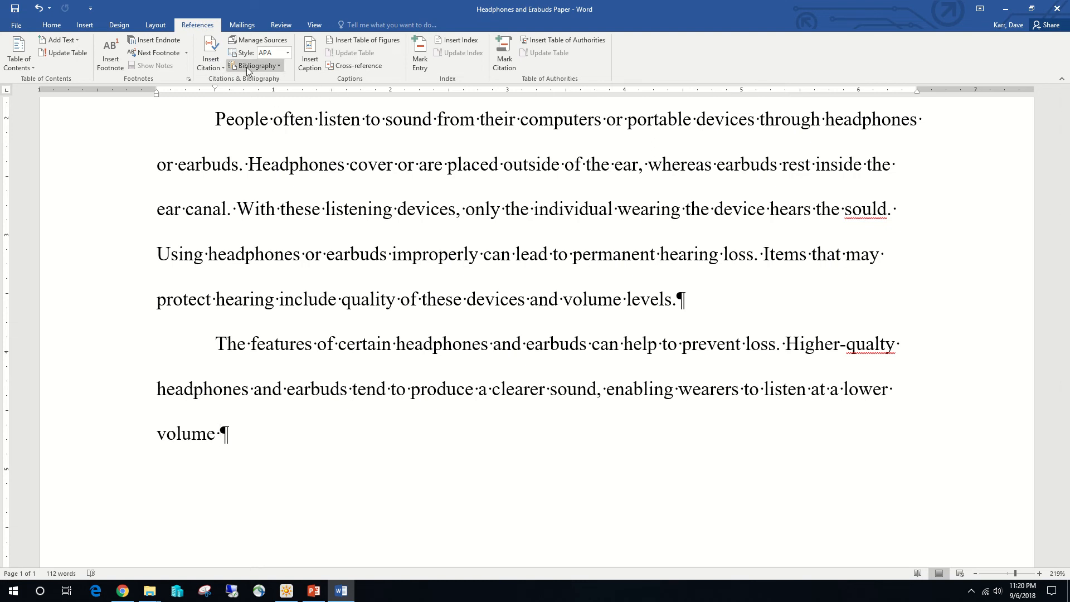
pyautogui.click(289, 53)
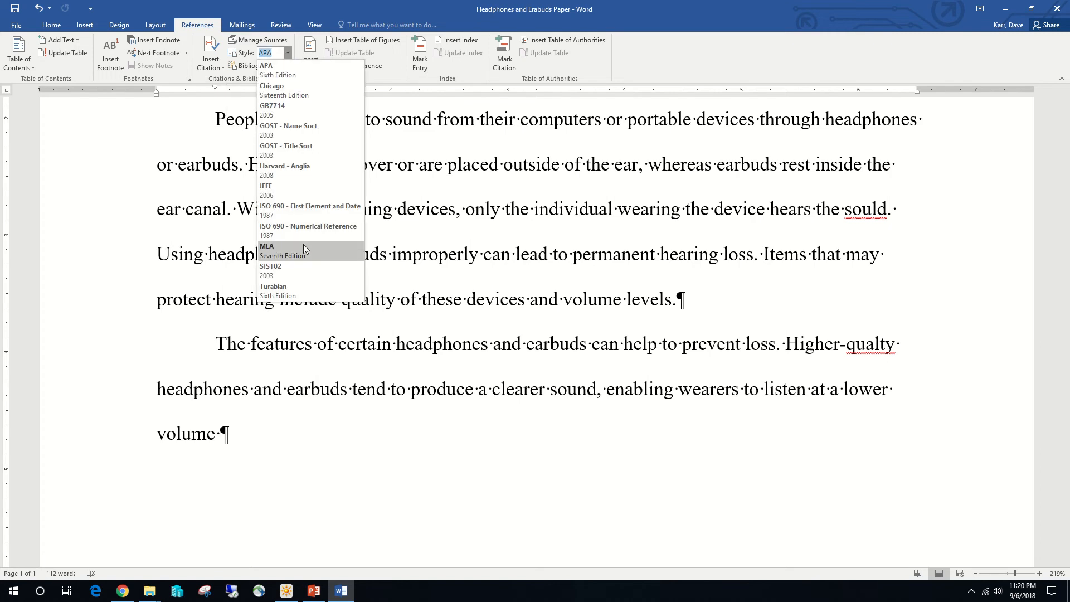
pyautogui.click(304, 248)
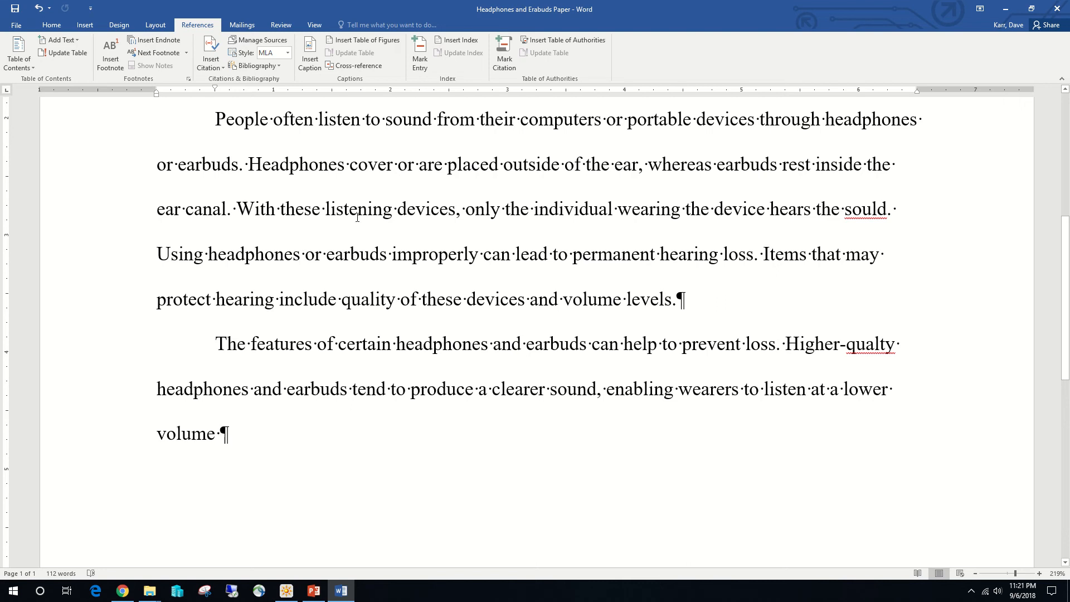
# Step: Start a new citation source after "volume" and set its source type to Article in a Periodical
pyautogui.click(223, 69)
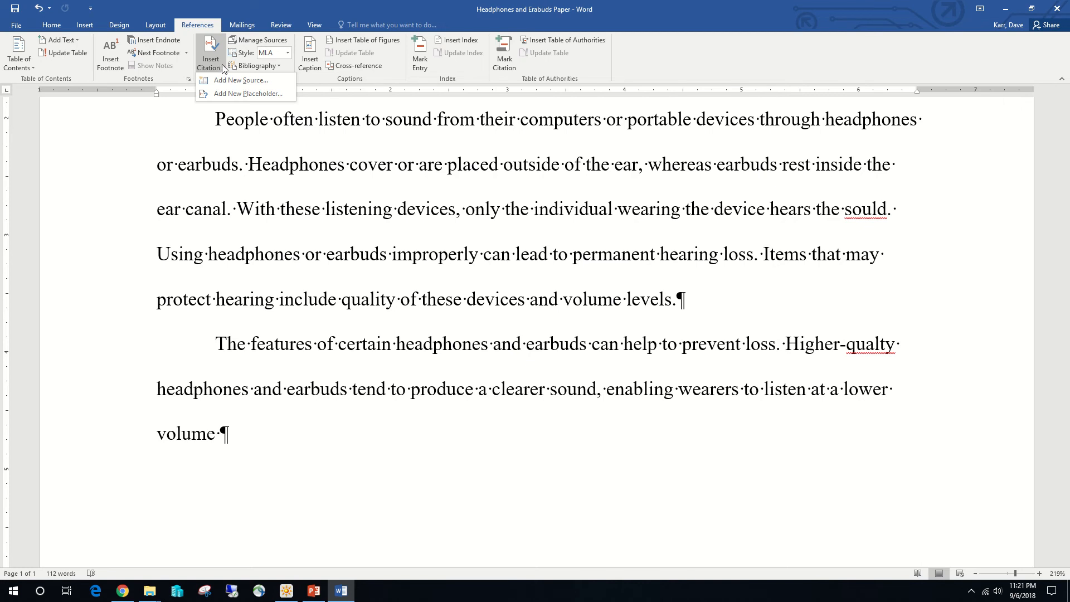
pyautogui.click(238, 80)
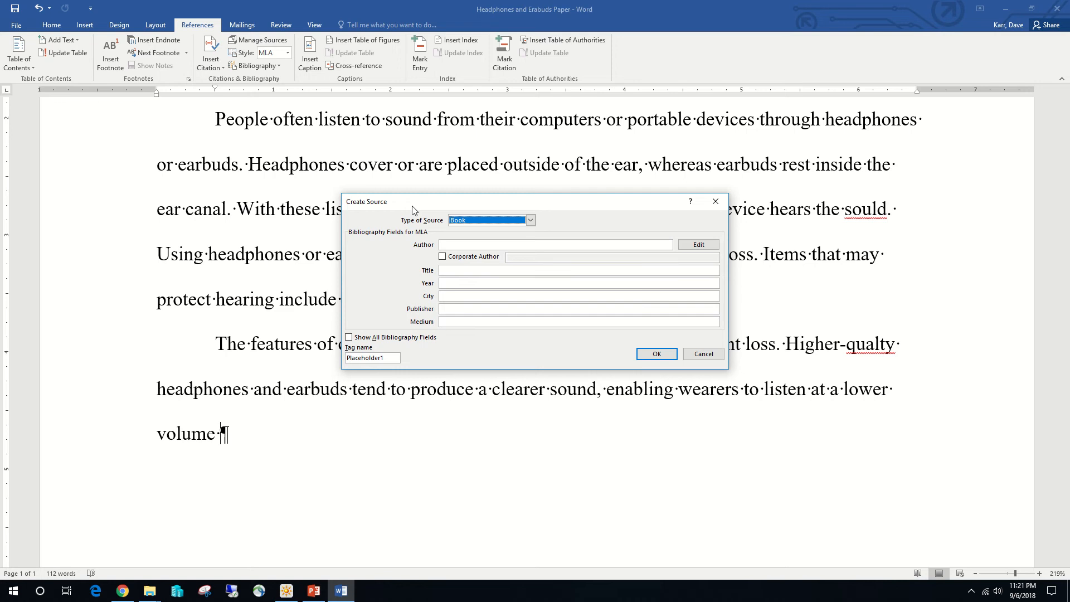
pyautogui.click(530, 221)
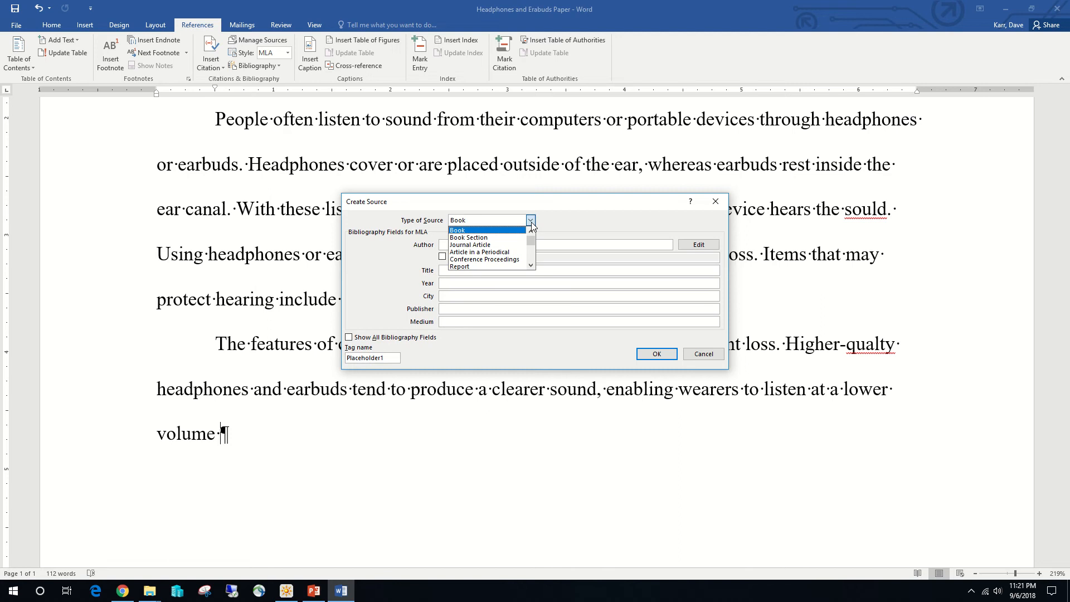
pyautogui.click(513, 253)
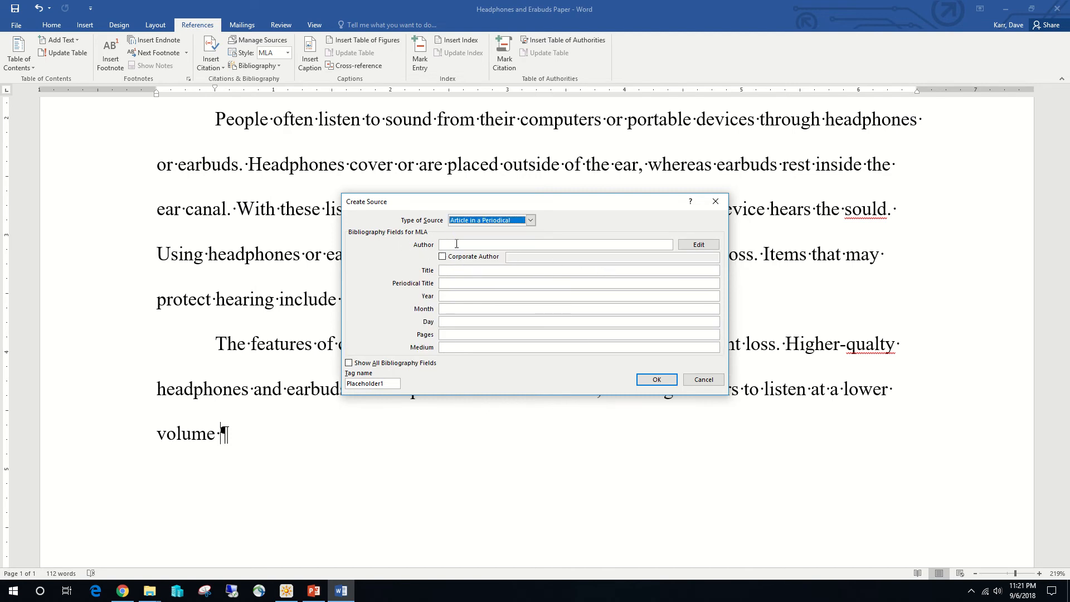
# Step: Fill in the source's author name, the title "Headphones and Earbuds" and the periodical title "Technology and Trends Today"
pyautogui.click(456, 244)
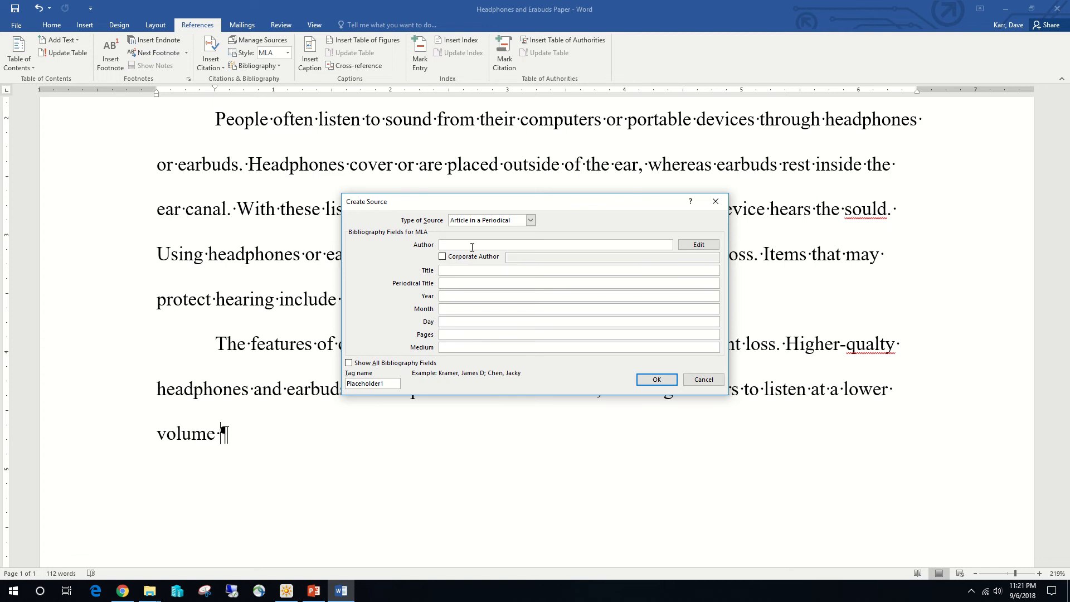
pyautogui.write('Tu, Ming')
pyautogui.write('zhu Lin')
pyautogui.click(466, 270)
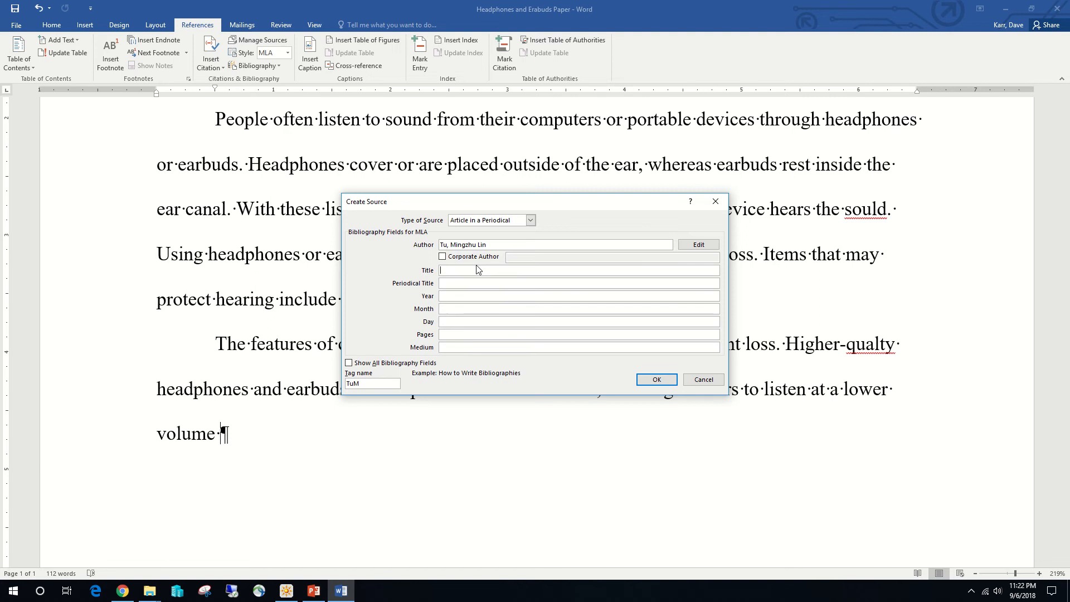
pyautogui.write('Headphones and Earbuds')
pyautogui.press('Tab')
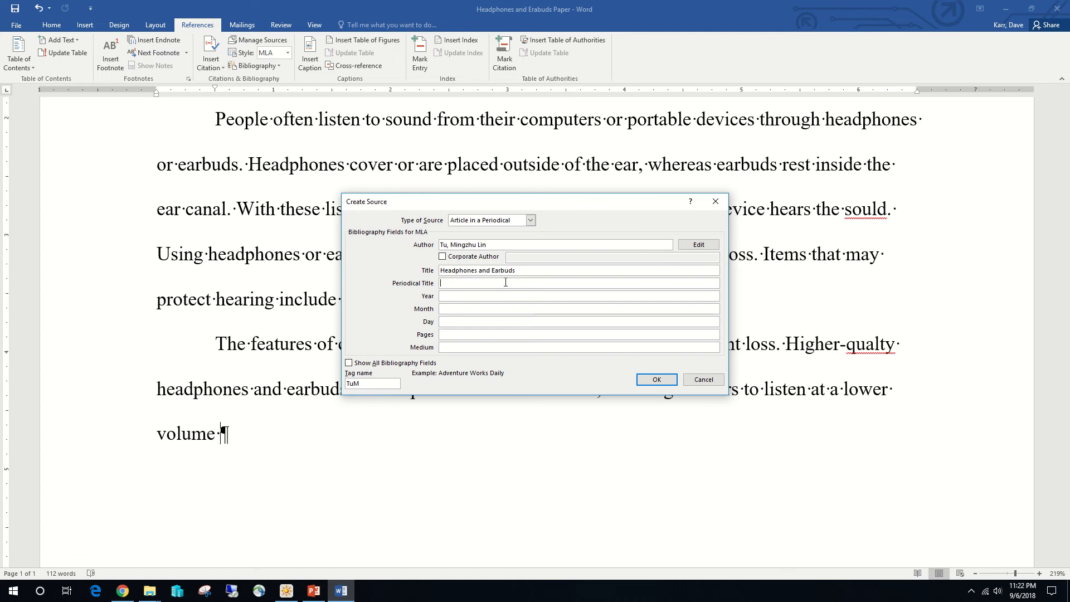
pyautogui.write('Technology and Trends Today')
pyautogui.press('Tab')
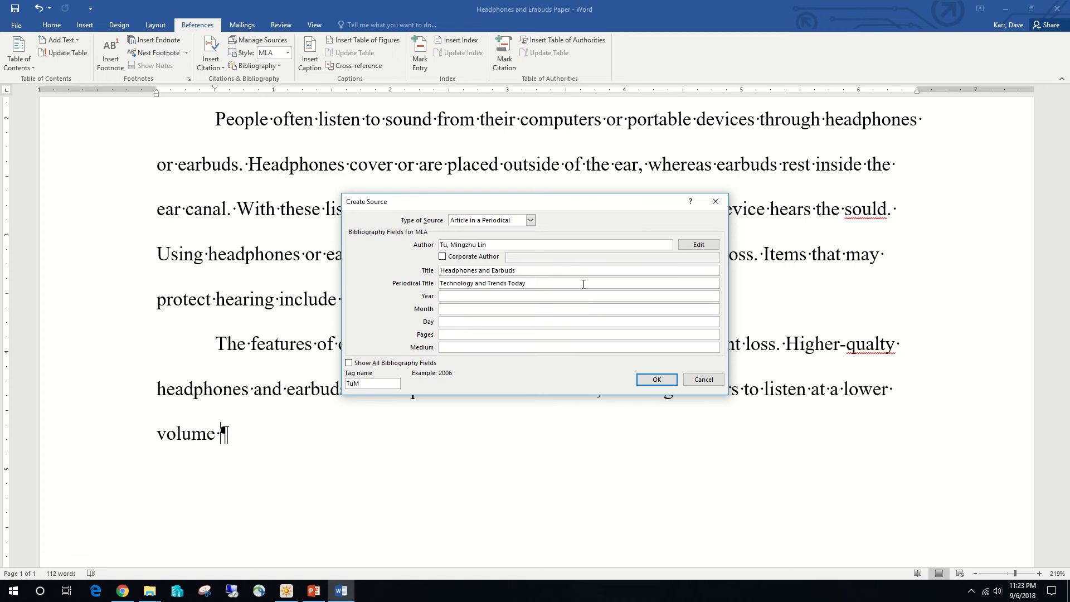
# Step: Set the source's year to 2017, month to "Aug.", pages to "n. pag." and medium to "Web", leaving the day blank
pyautogui.write('2017')
pyautogui.press('Tab')
pyautogui.press('Tab')
pyautogui.press('Tab')
pyautogui.write('n. pag.')
pyautogui.press('Tab')
pyautogui.write('Web')
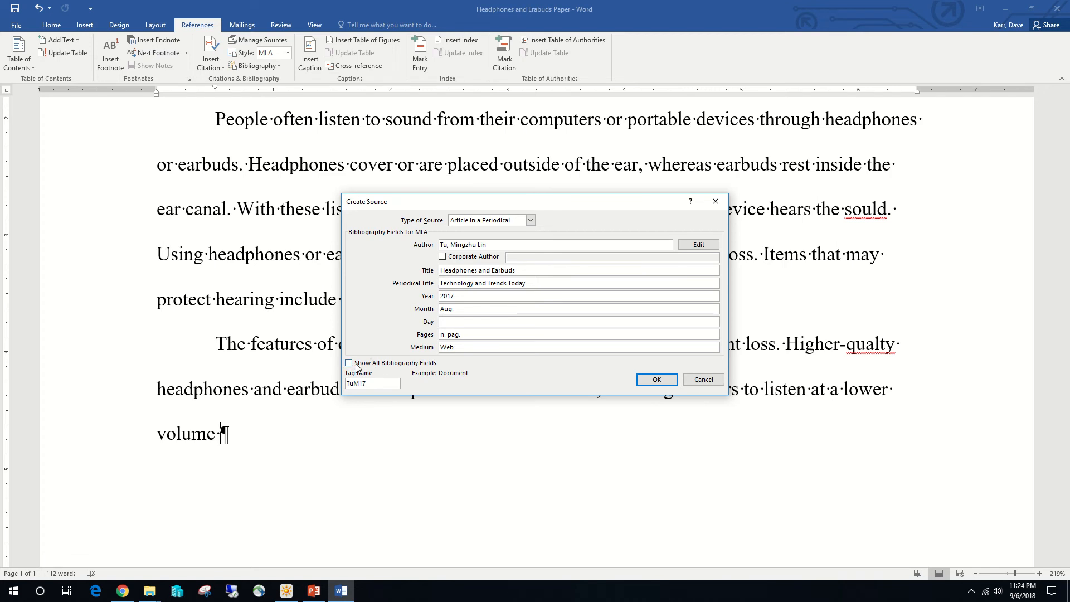
# Step: Show all bibliography fields for the source, set its access date to year 2017, month "Oct." and day 3, and insert the citation
pyautogui.click(349, 363)
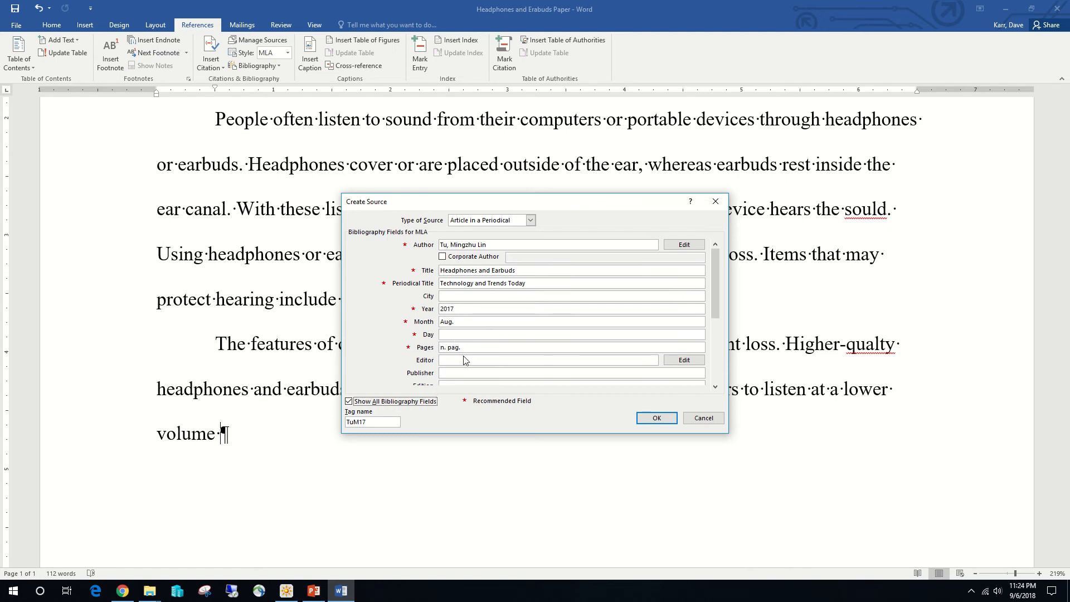
pyautogui.moveTo(713, 281); pyautogui.dragTo(718, 352)
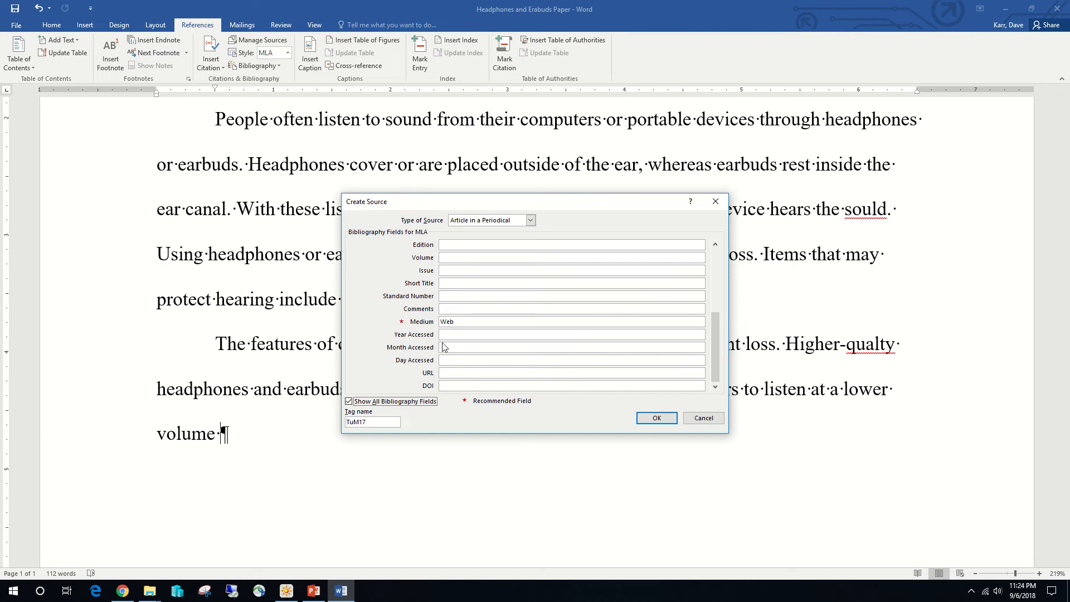
pyautogui.click(450, 335)
pyautogui.write('2017')
pyautogui.press('Tab')
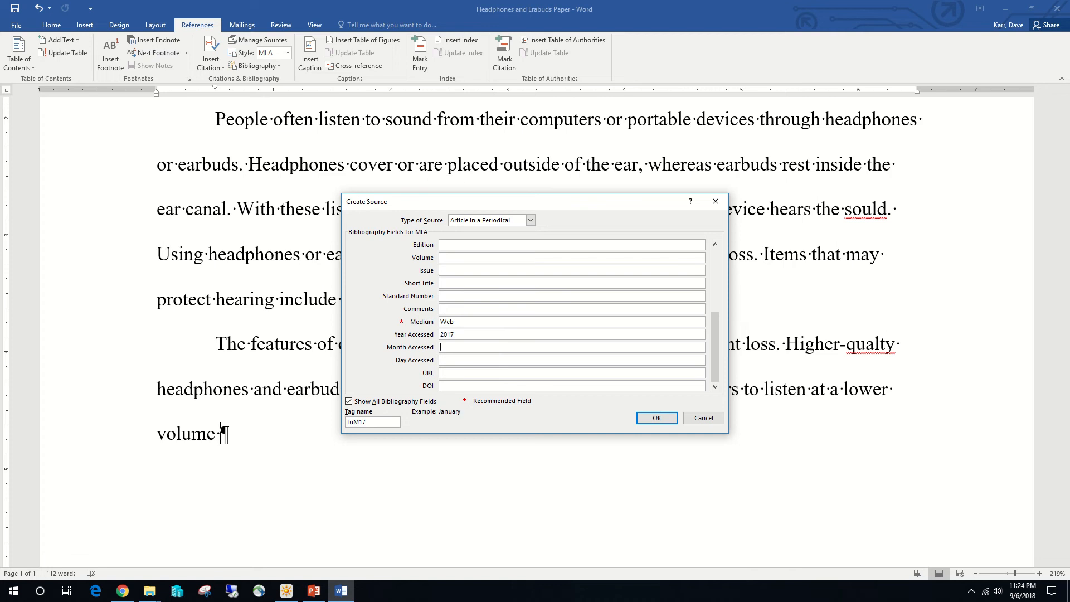
pyautogui.write('Oct.')
pyautogui.press('Tab')
pyautogui.moveTo(368, 422); pyautogui.dragTo(345, 421)
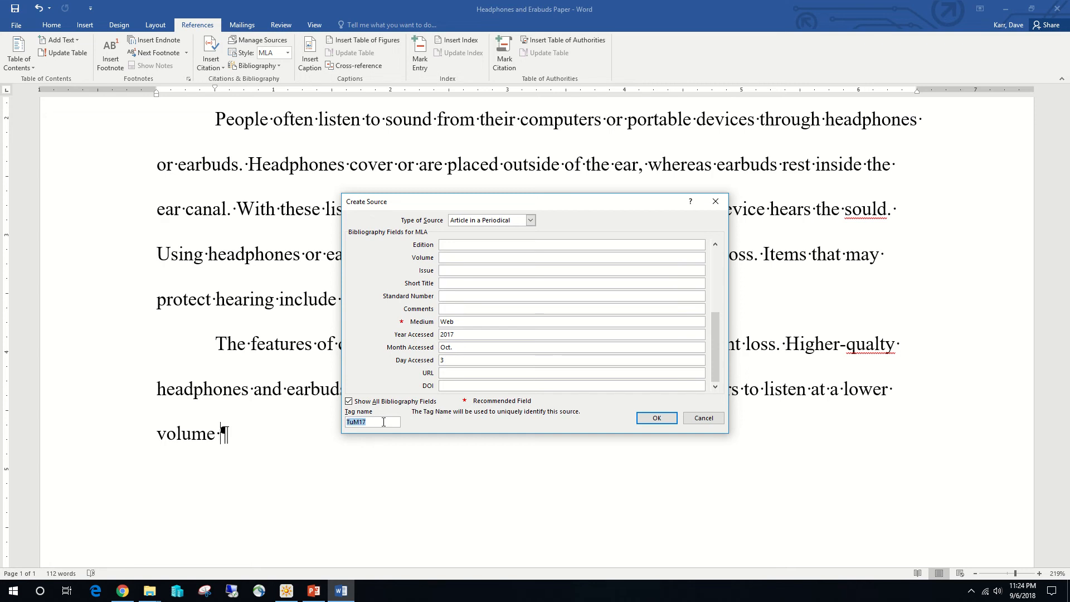
pyautogui.click(384, 421)
pyautogui.click(643, 419)
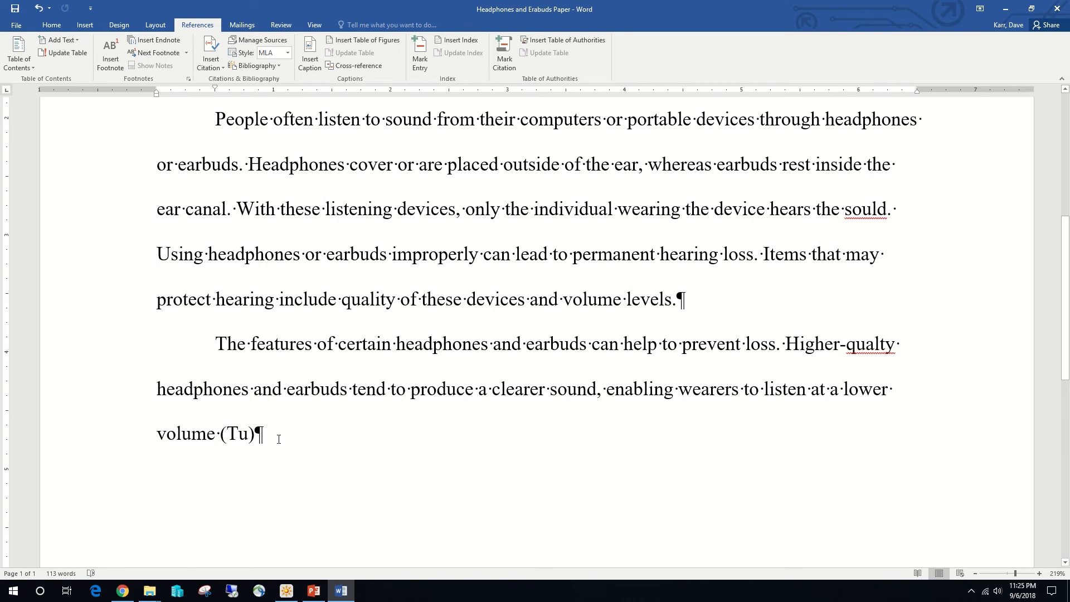
# Step: End the cited sentence with a period and add "Properly designed headphones should have a close fit for optimal listening."
pyautogui.write('.')
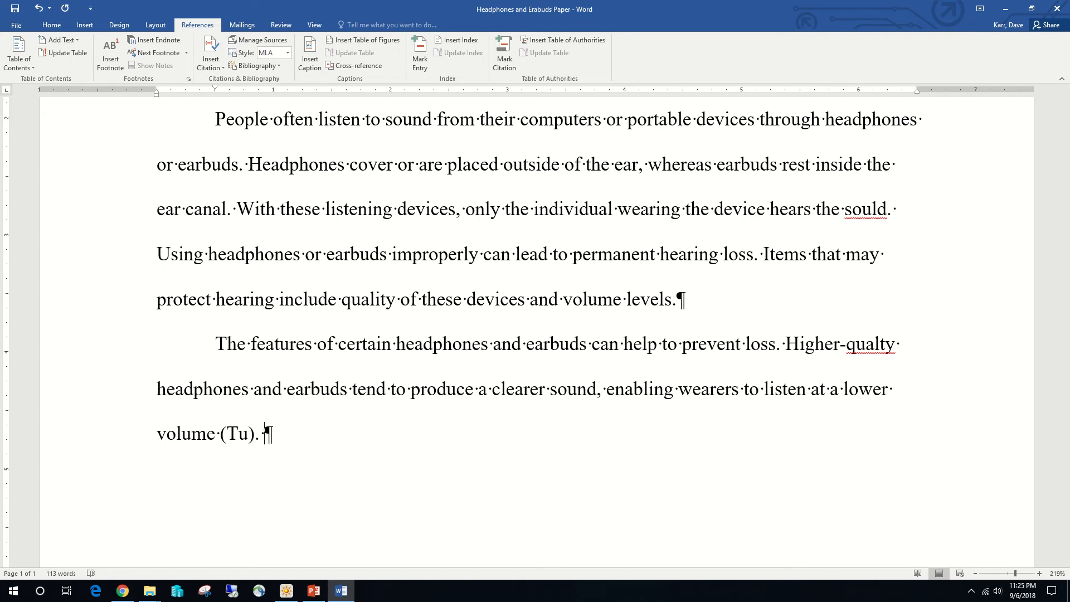
pyautogui.write('Properly ')
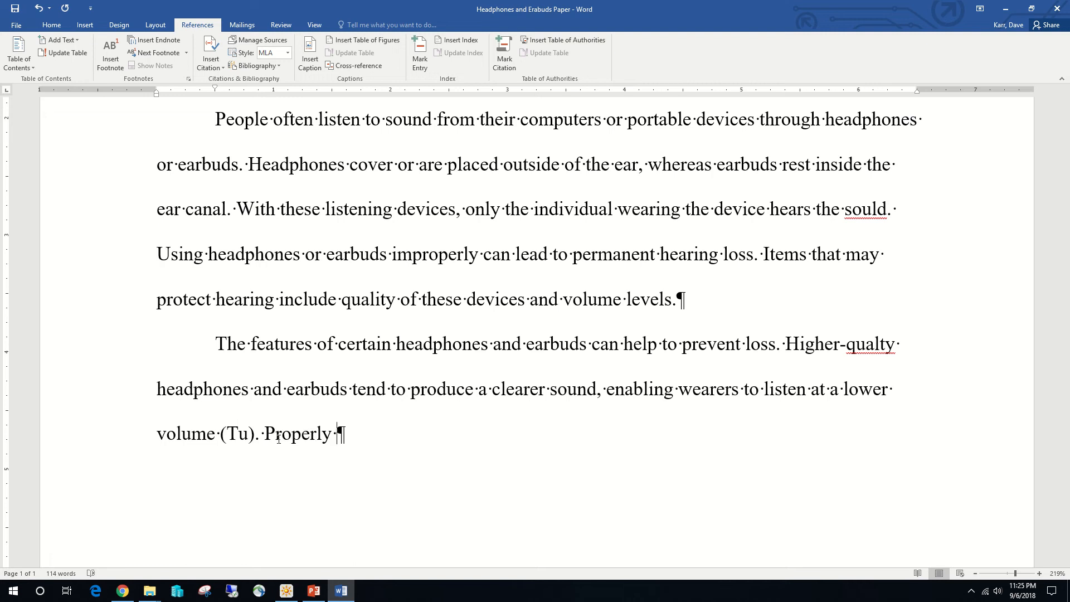
pyautogui.write('designe')
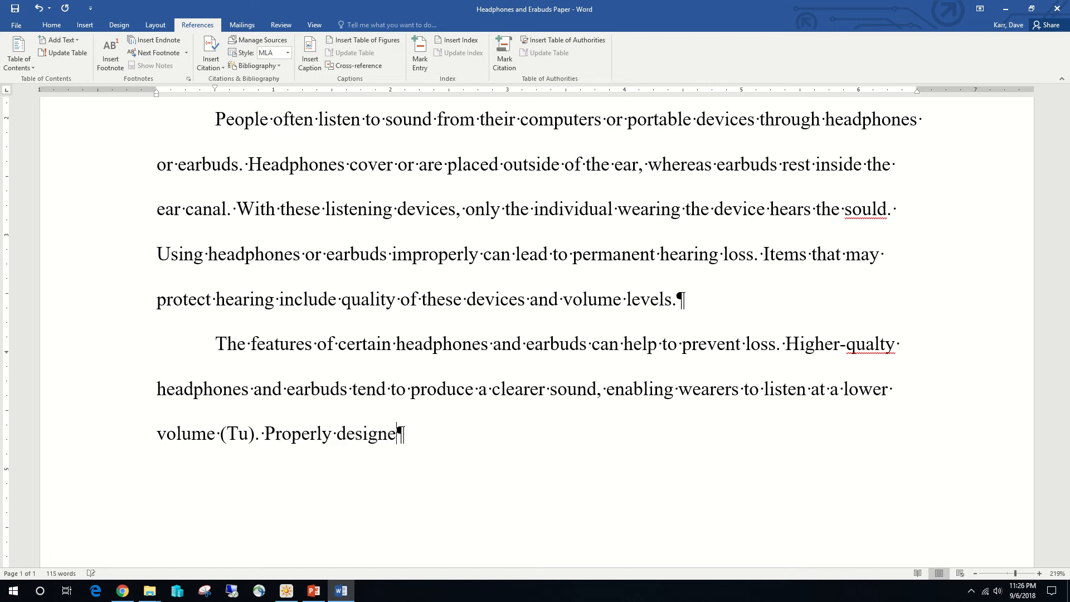
pyautogui.write('d headphone')
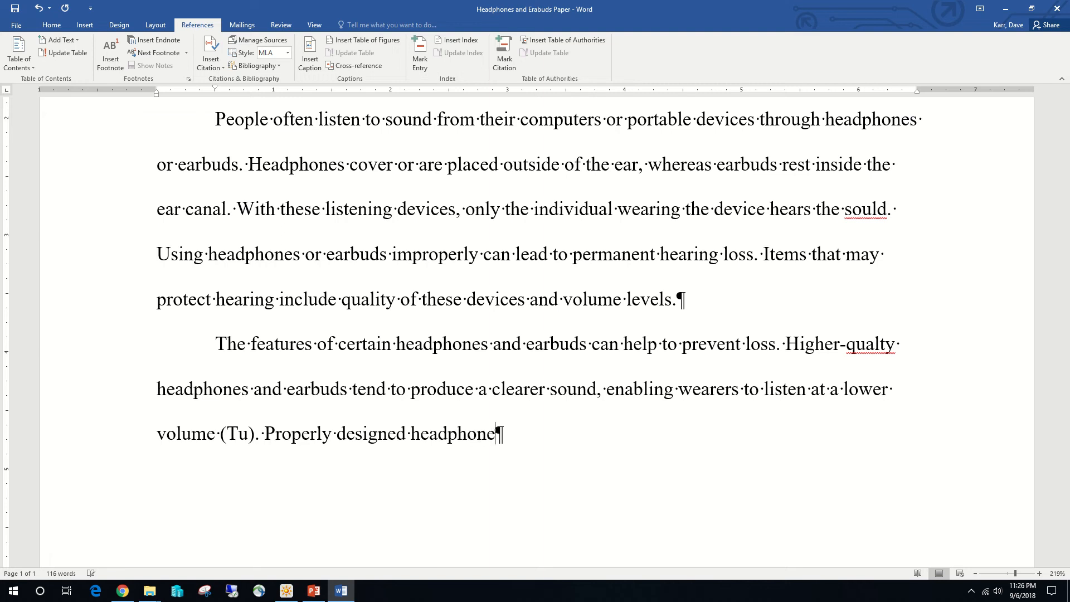
pyautogui.write('s should ha')
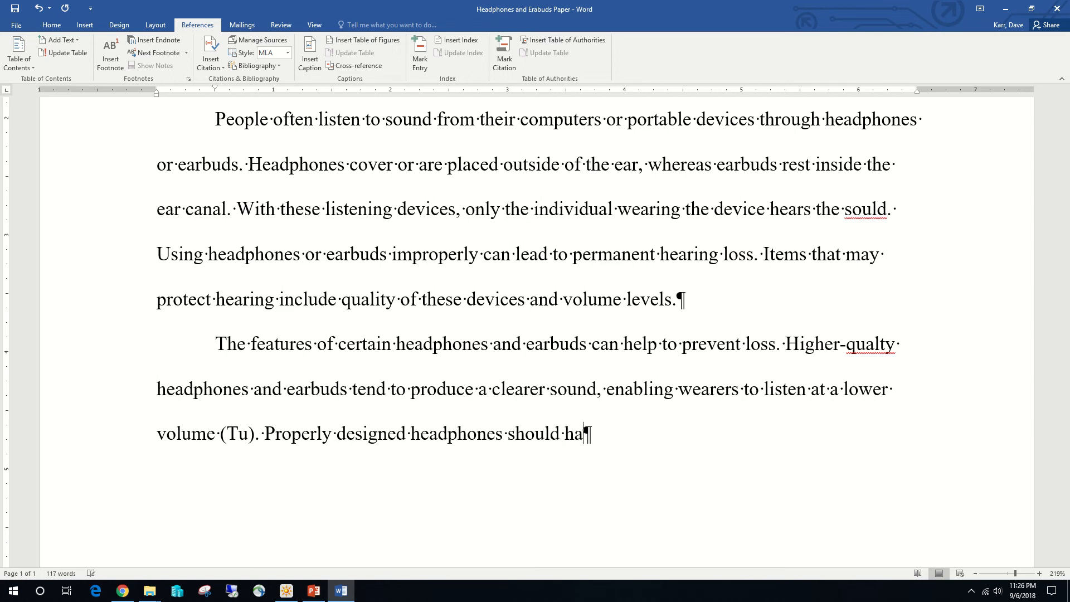
pyautogui.write('ve a close f')
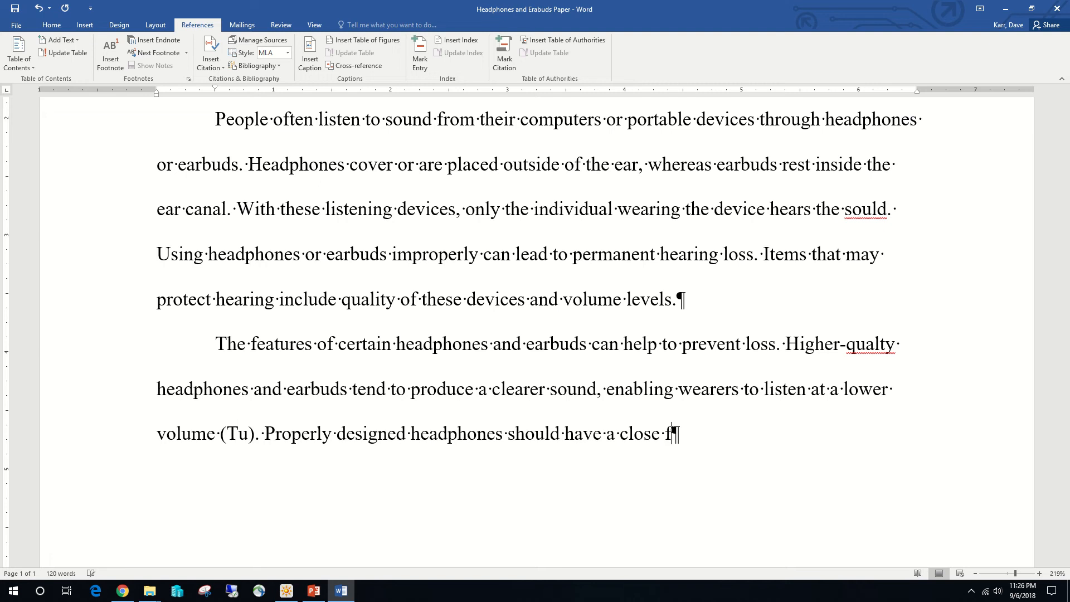
pyautogui.write('it for optimal ')
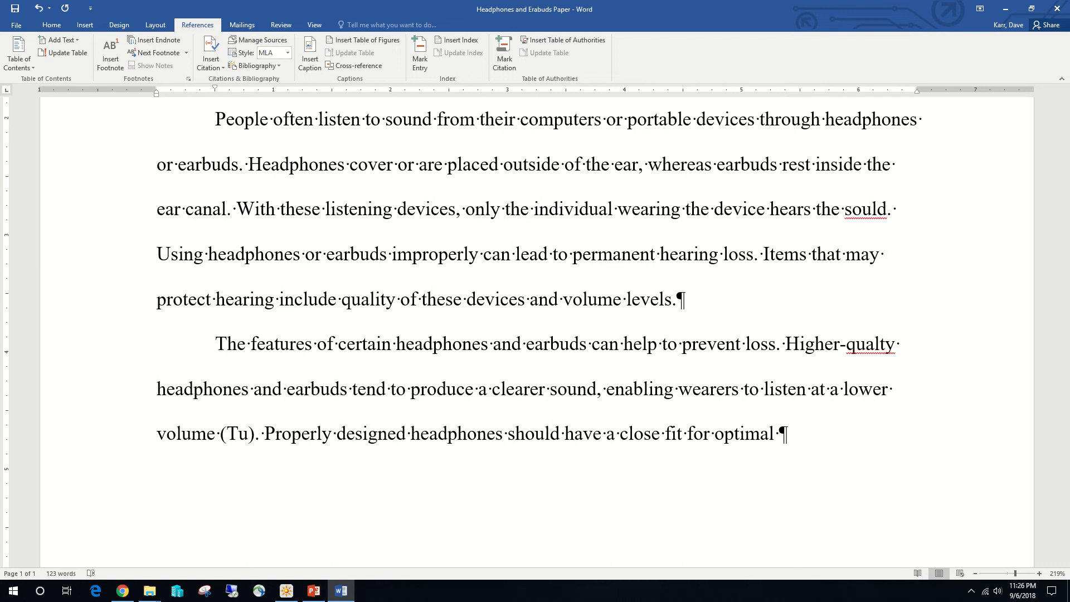
pyautogui.write('listening')
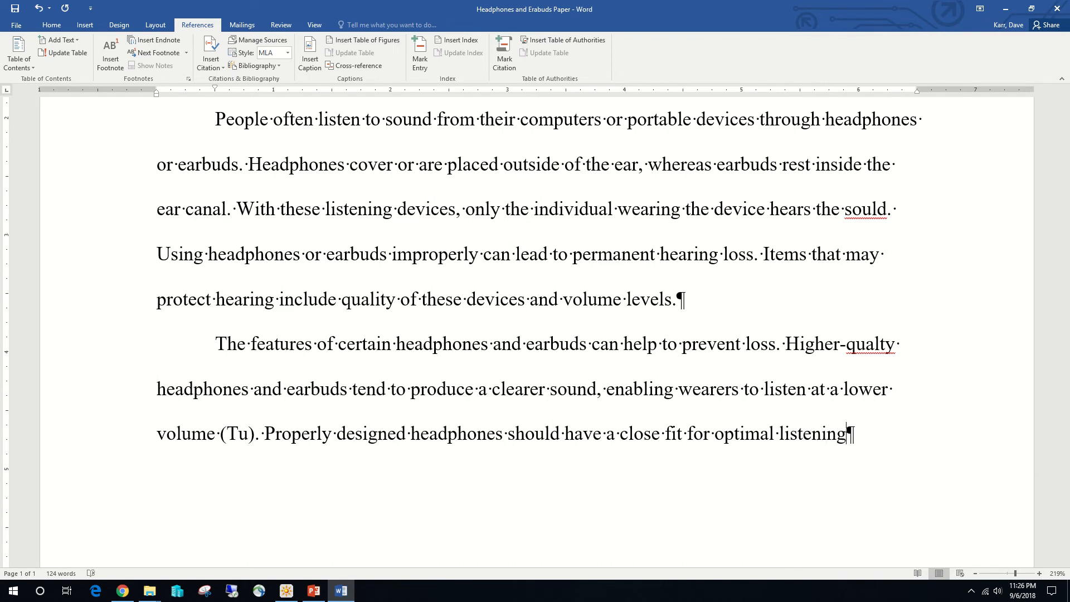
pyautogui.write(',')
pyautogui.press('BackSpace')
pyautogui.press('BackSpace')
pyautogui.write('. ')
# Step: Continue the paragraph with "Similarly, earbuds should seal tightly in the ear canal of the person wearing the device." and begin a sentence with "Headphones"
pyautogui.write('Similar')
pyautogui.write('ly')
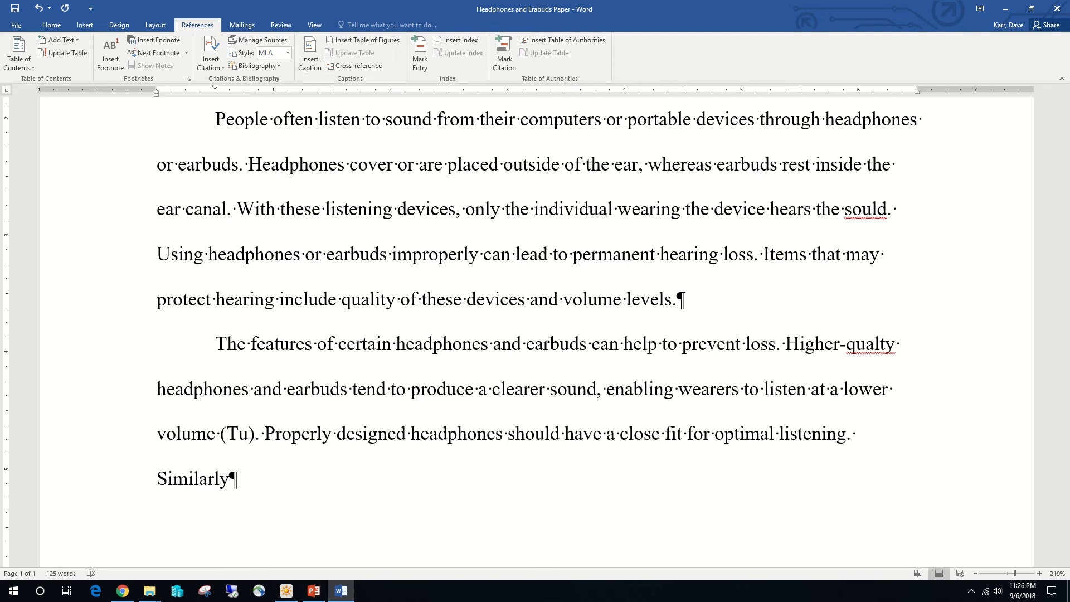
pyautogui.write(', earbuds')
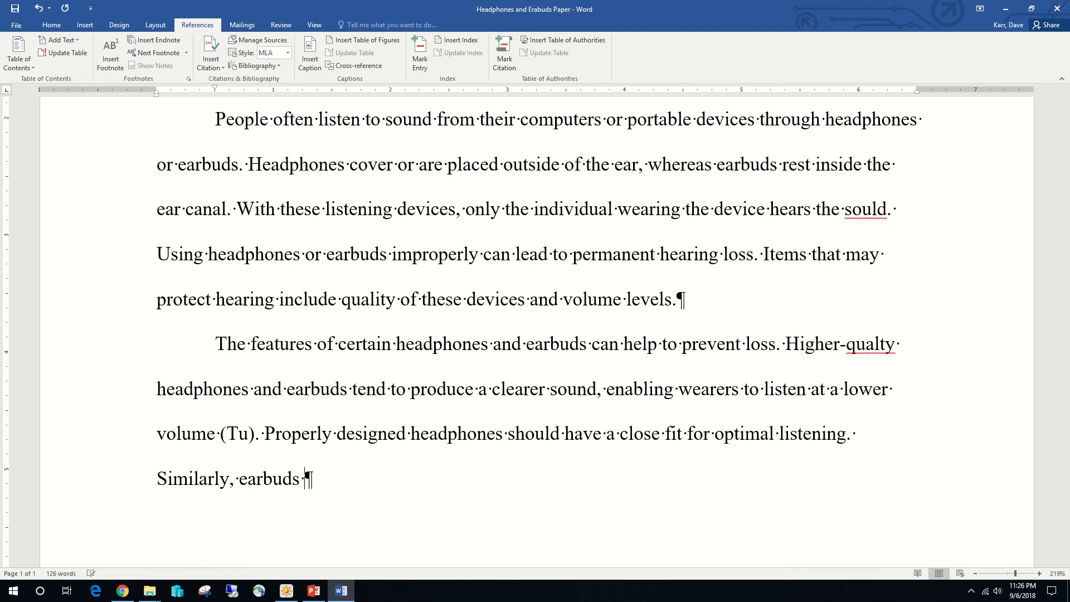
pyautogui.write(' should ')
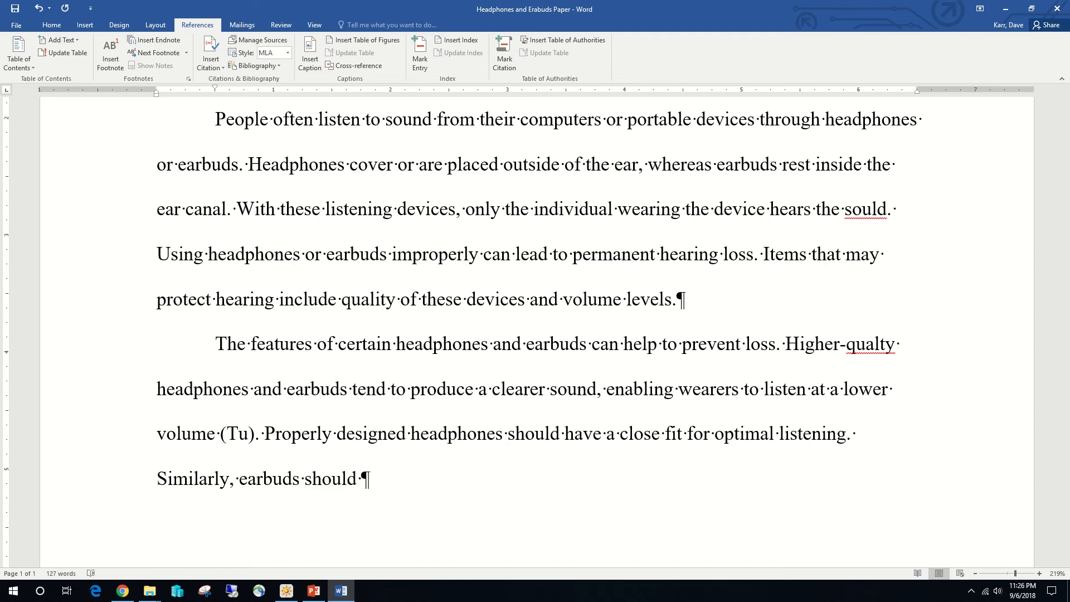
pyautogui.write('seal tightly')
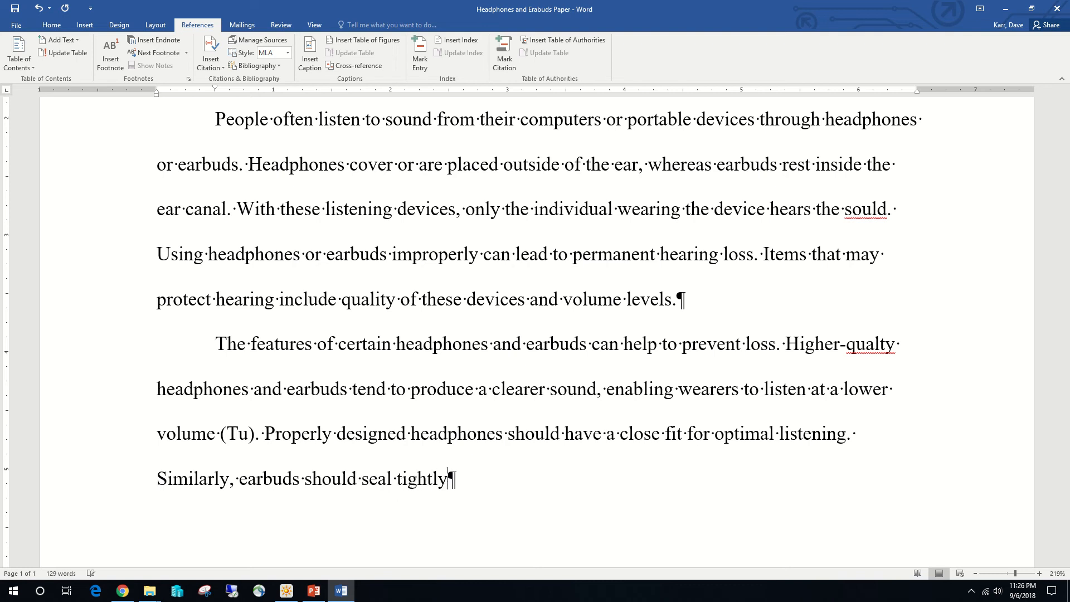
pyautogui.write(' in the ea')
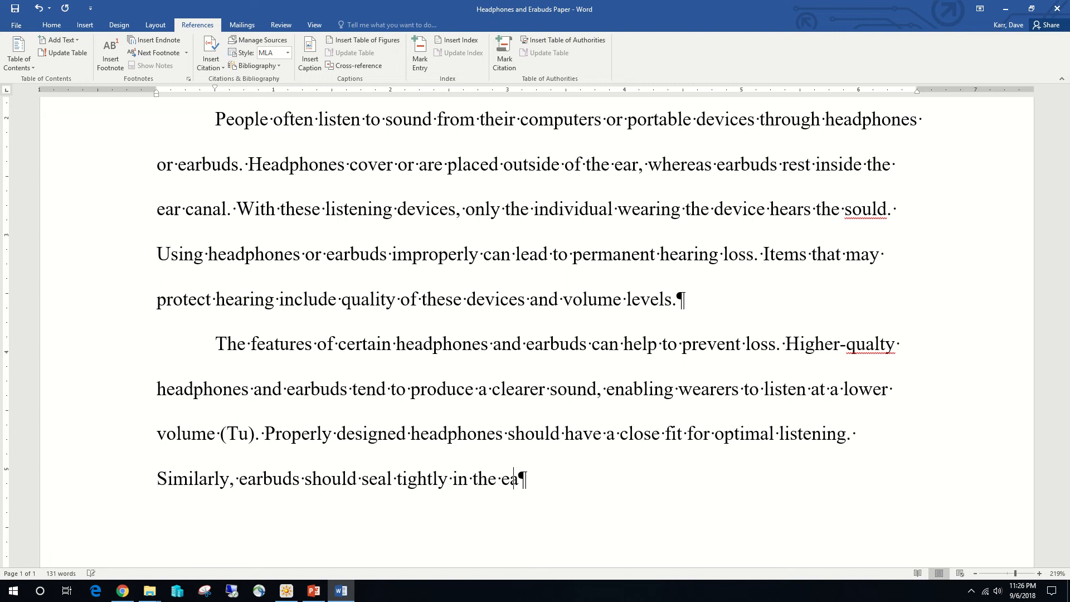
pyautogui.write('r canal')
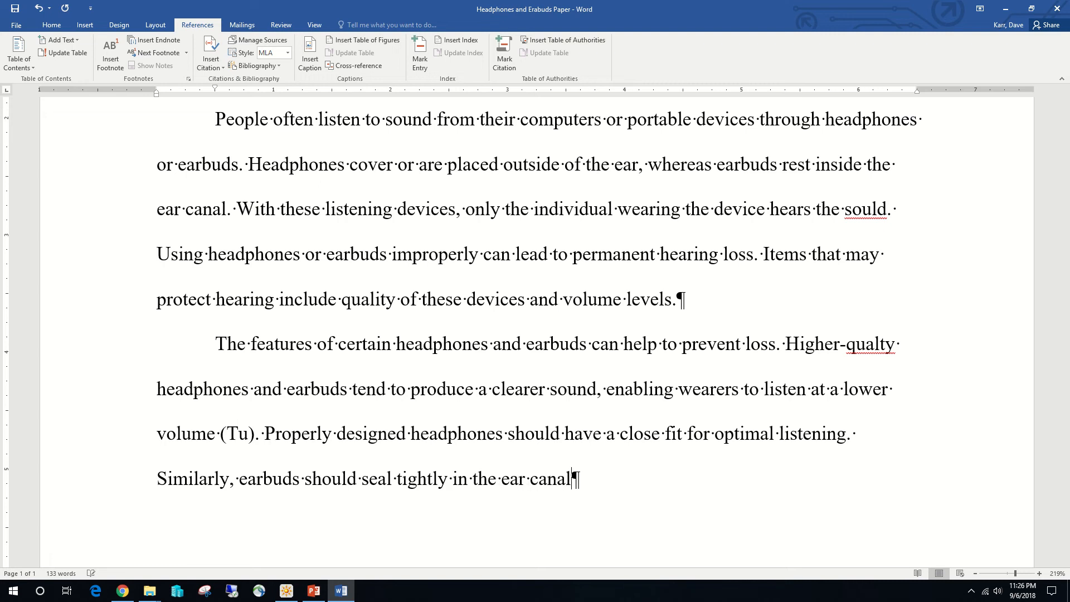
pyautogui.write(' of the person')
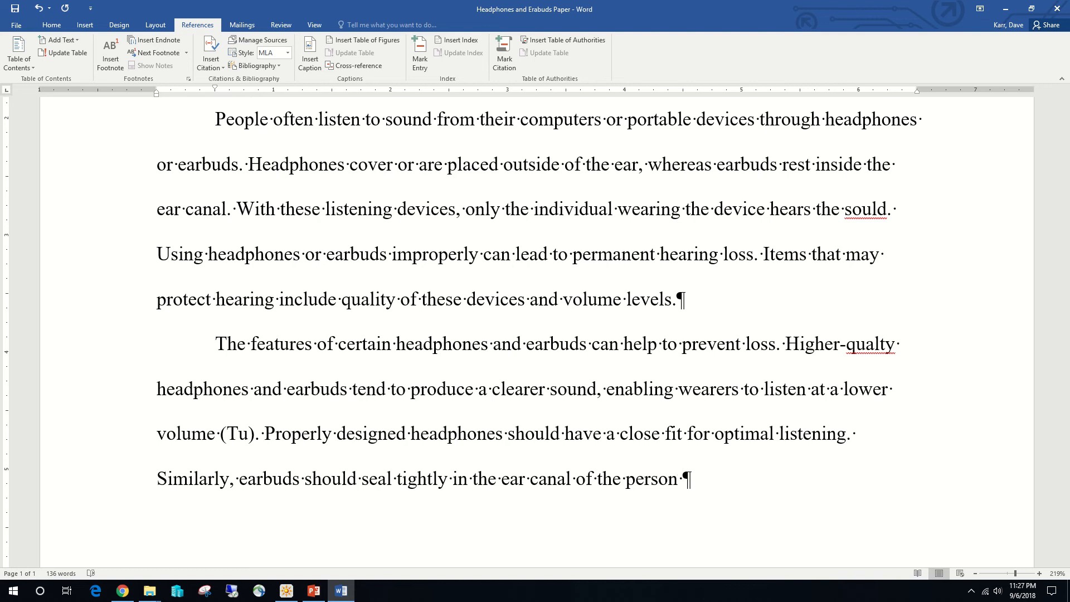
pyautogui.write(' wearing the ')
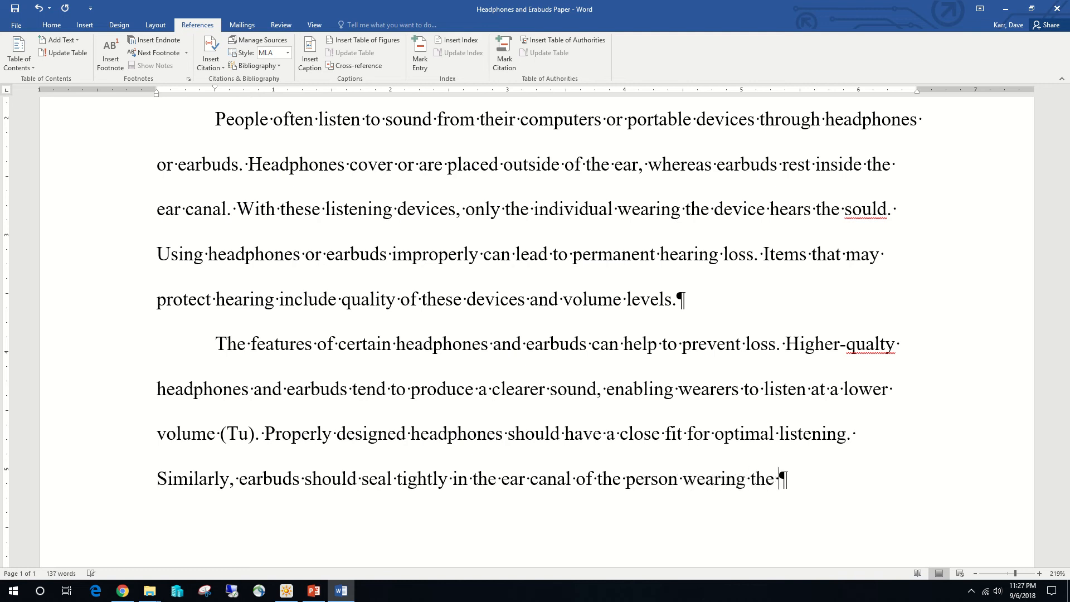
pyautogui.write('device. Headpho')
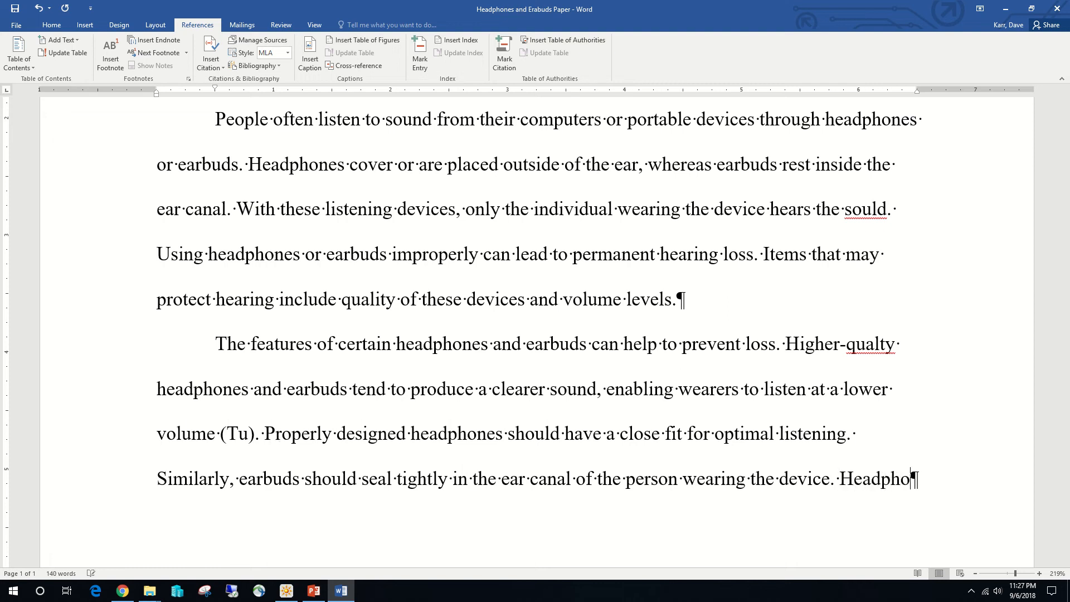
# Step: Complete the sentence "Headphones and earbuds also should include noise-cancelling technology." and save the document
pyautogui.write('nes and ')
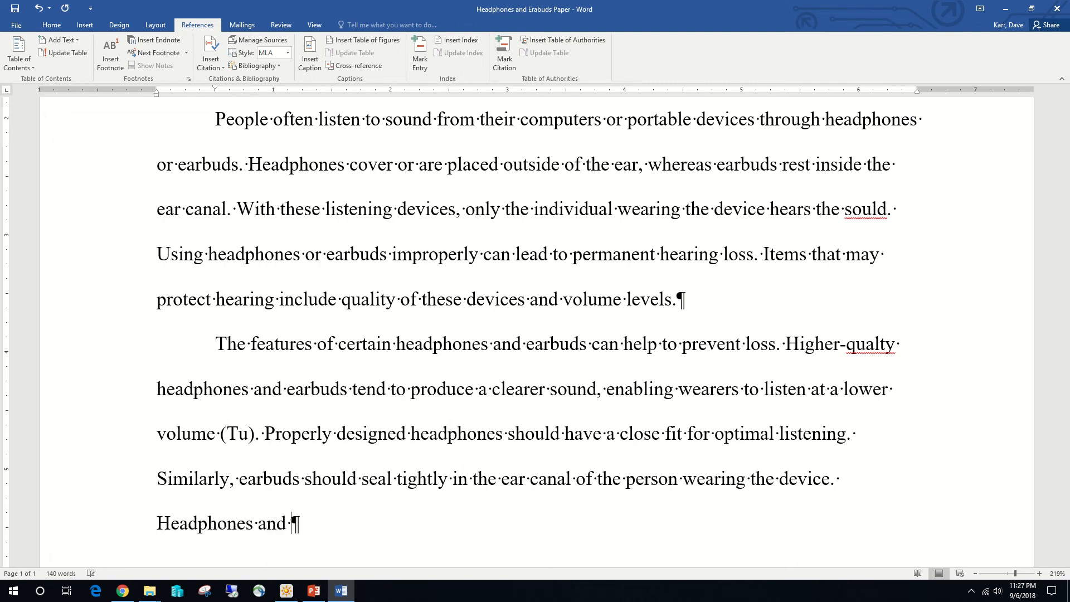
pyautogui.write('earbuds')
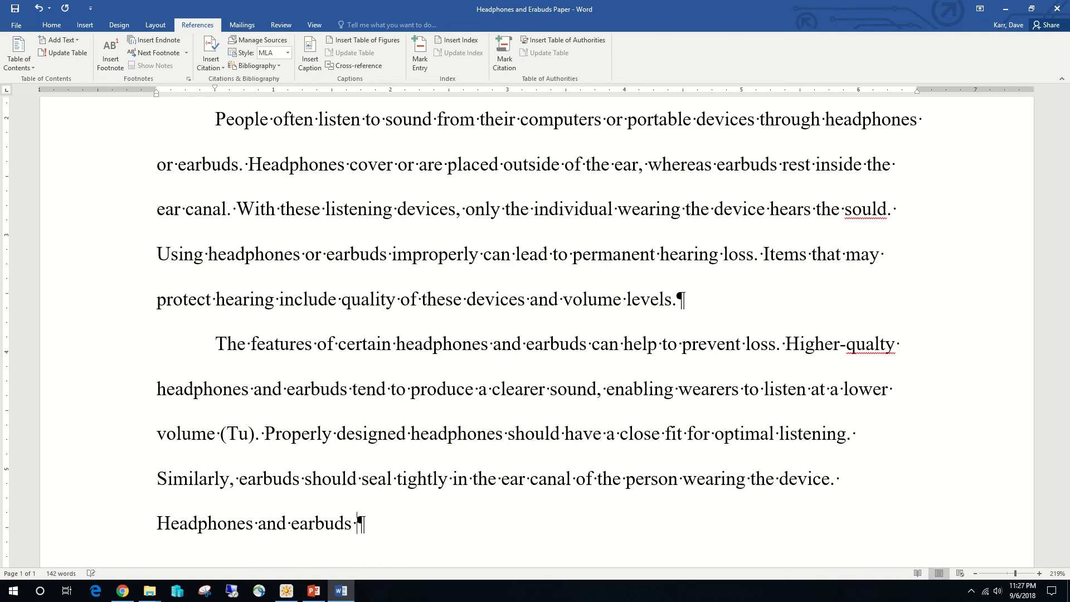
pyautogui.write(' also shoul')
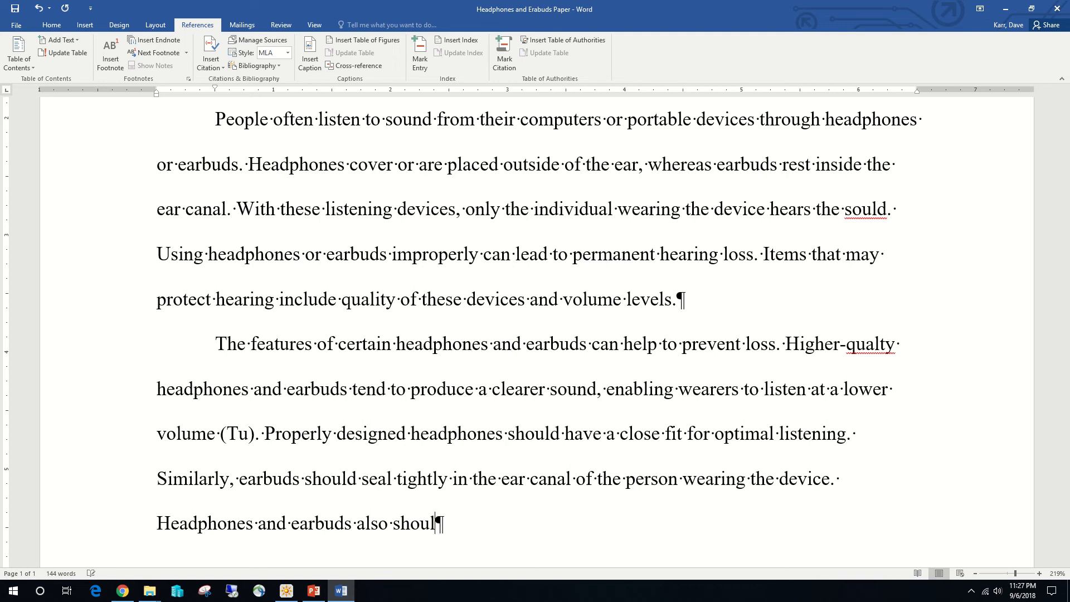
pyautogui.write('d include ')
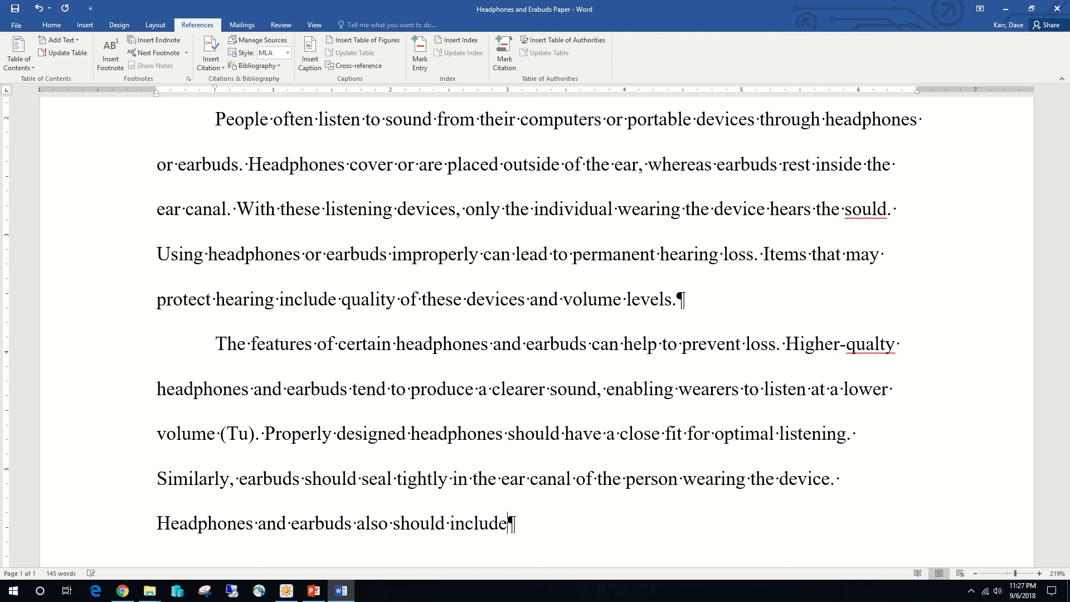
pyautogui.write('noise-cancel')
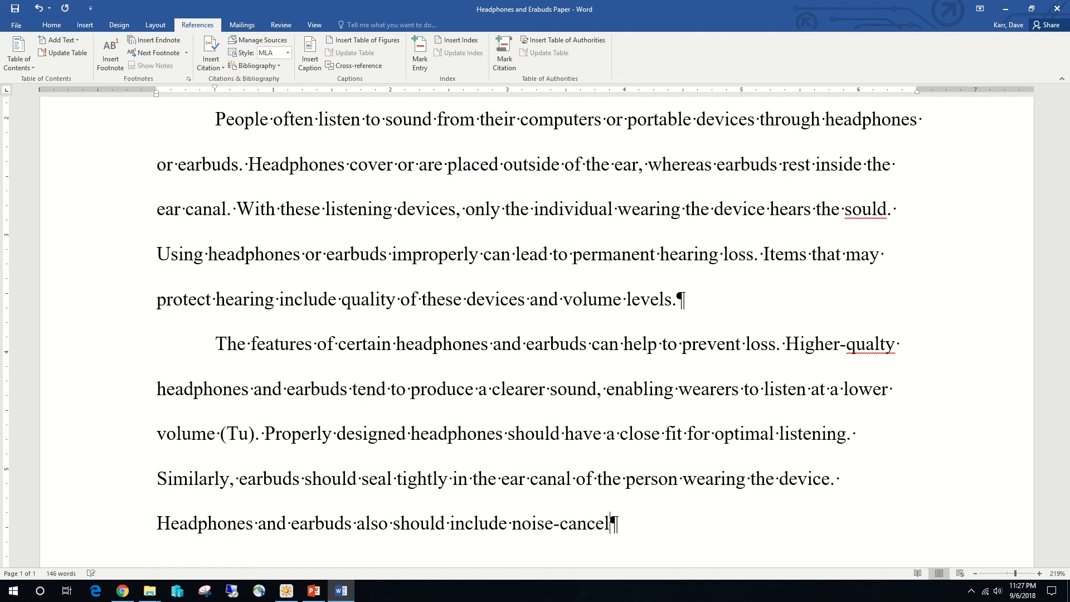
pyautogui.write('ling technolog')
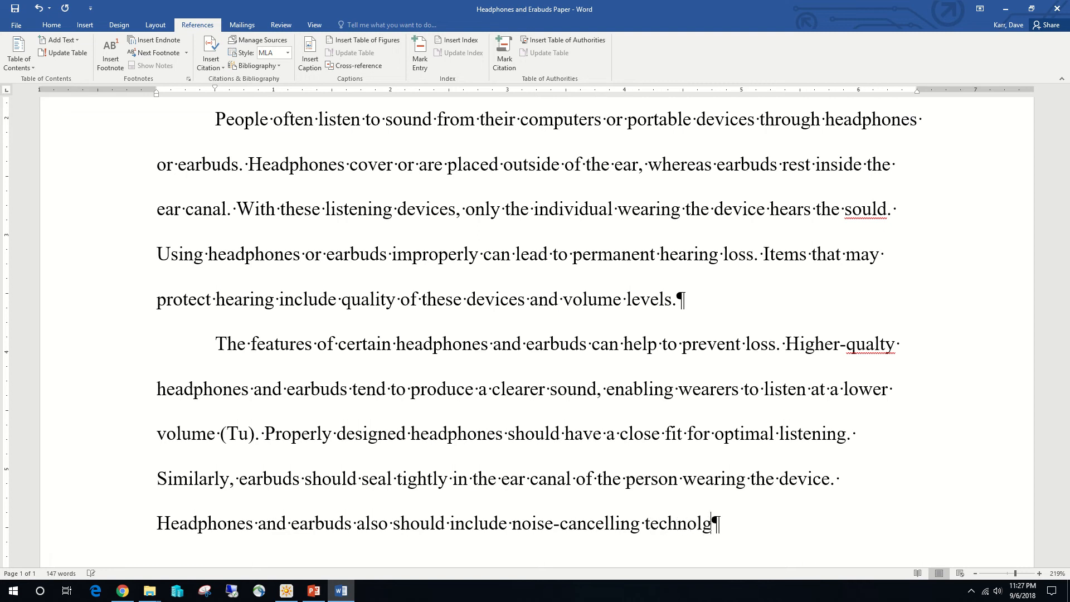
pyautogui.write('y.')
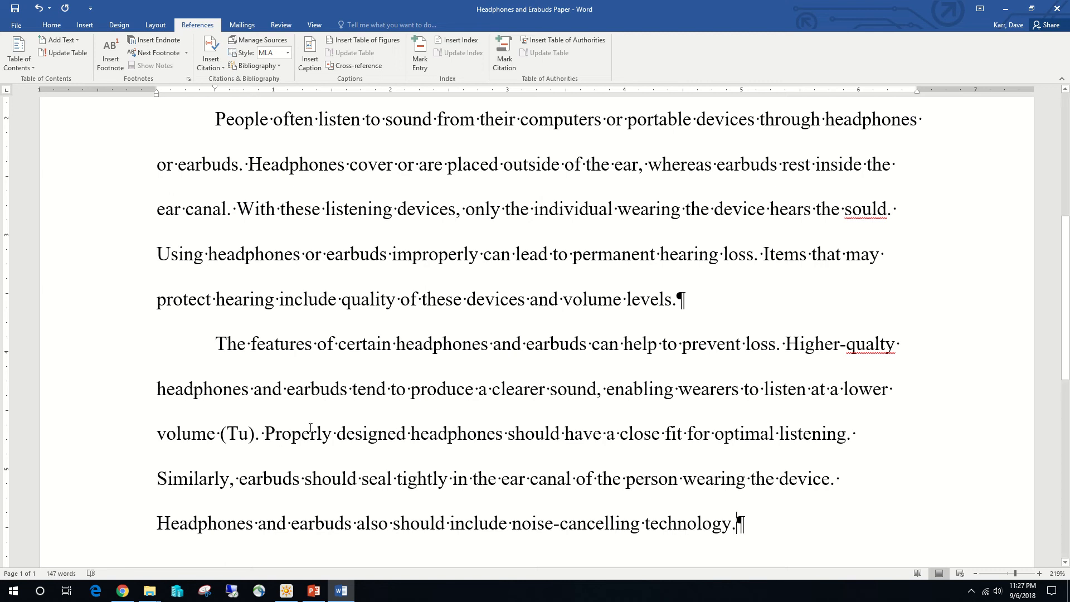
pyautogui.click(14, 9)
# Step: Insert a footnote at the end of the sentence about noise-cancelling technology
pyautogui.scroll(1, 731, 529)
pyautogui.scroll(3, 732, 530)
pyautogui.scroll(-6, 731, 529)
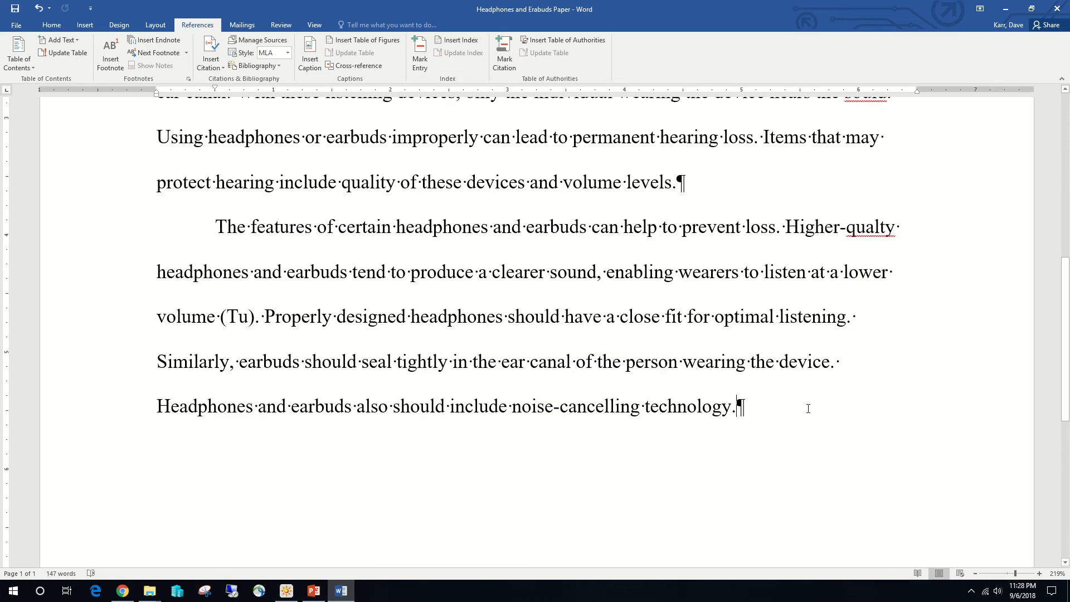
pyautogui.click(112, 52)
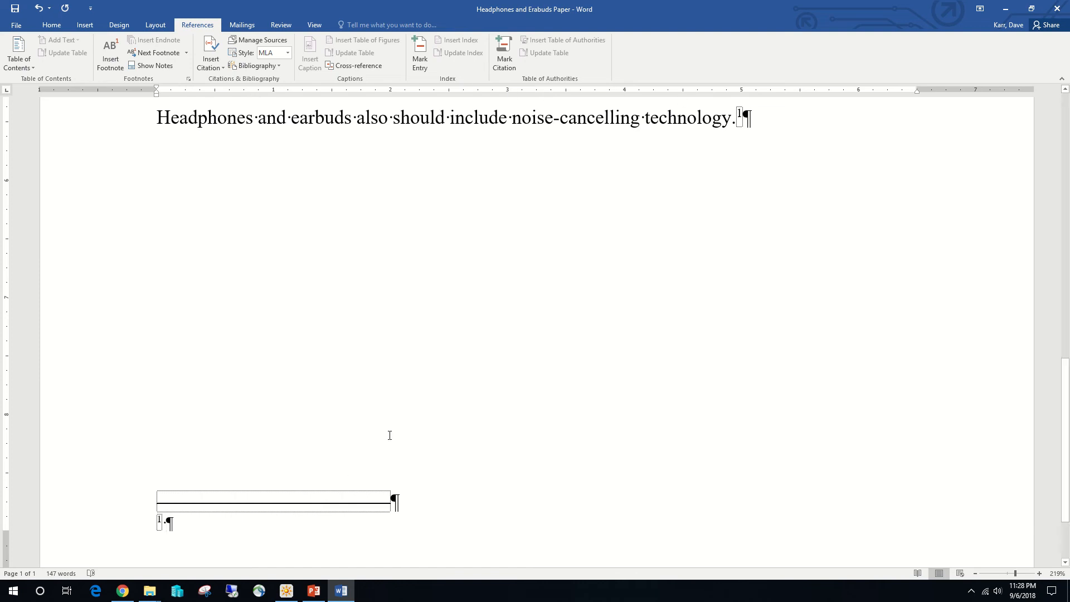
pyautogui.scroll(-2, 234, 500)
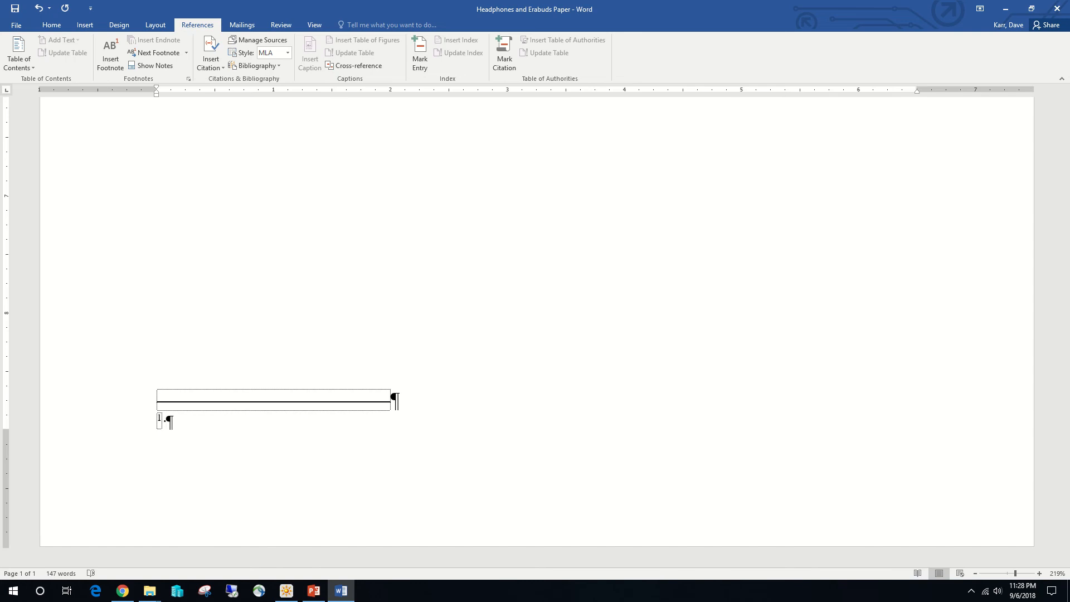
# Step: Begin the footnote text with the two authors' surnames joined by "and", followed by "state that"
pyautogui.write('Gupta and Padro')
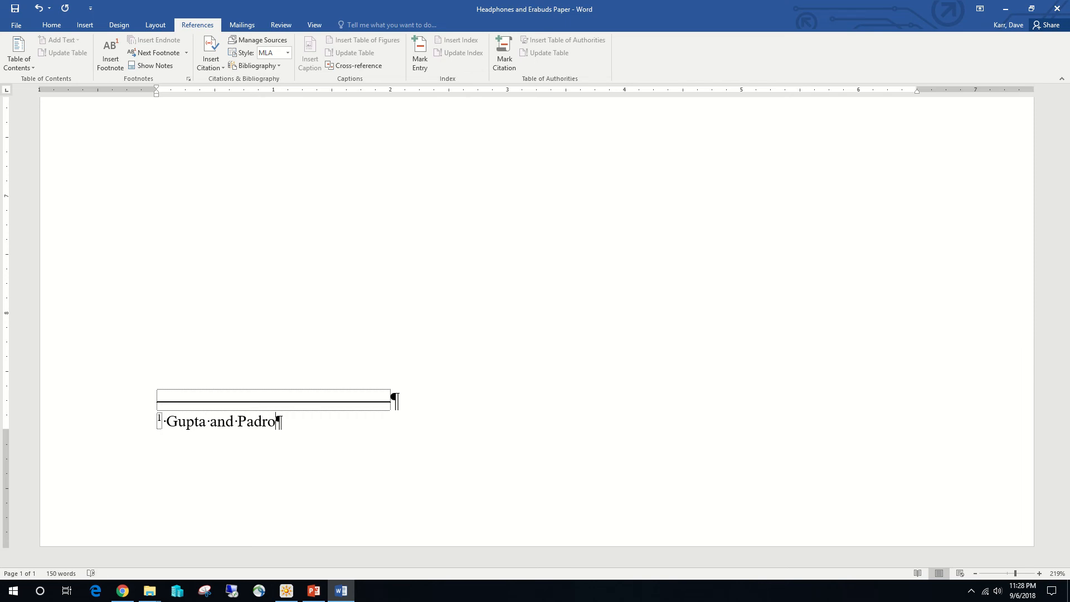
pyautogui.write(' sate')
pyautogui.press('BackSpace')
pyautogui.press('BackSpace')
pyautogui.press('BackSpace')
pyautogui.write('sta')
pyautogui.press('BackSpace')
pyautogui.press('BackSpace')
pyautogui.press('BackSpace')
pyautogui.write('tate that ')
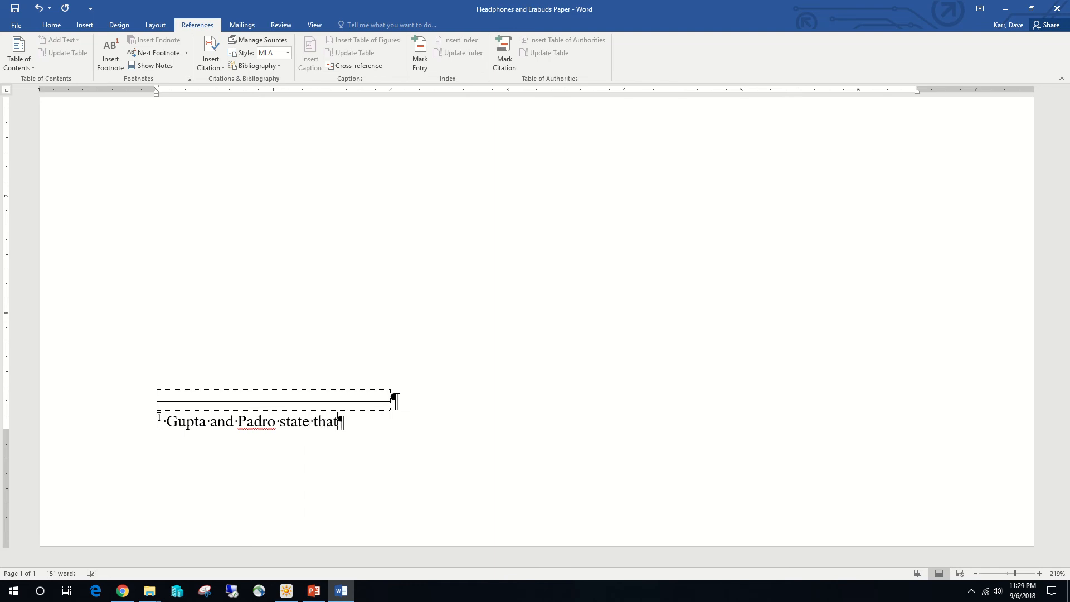
# Step: Continue the footnote sentence with "effective noise-cancelling technology"
pyautogui.write('effec')
pyautogui.write('e noise')
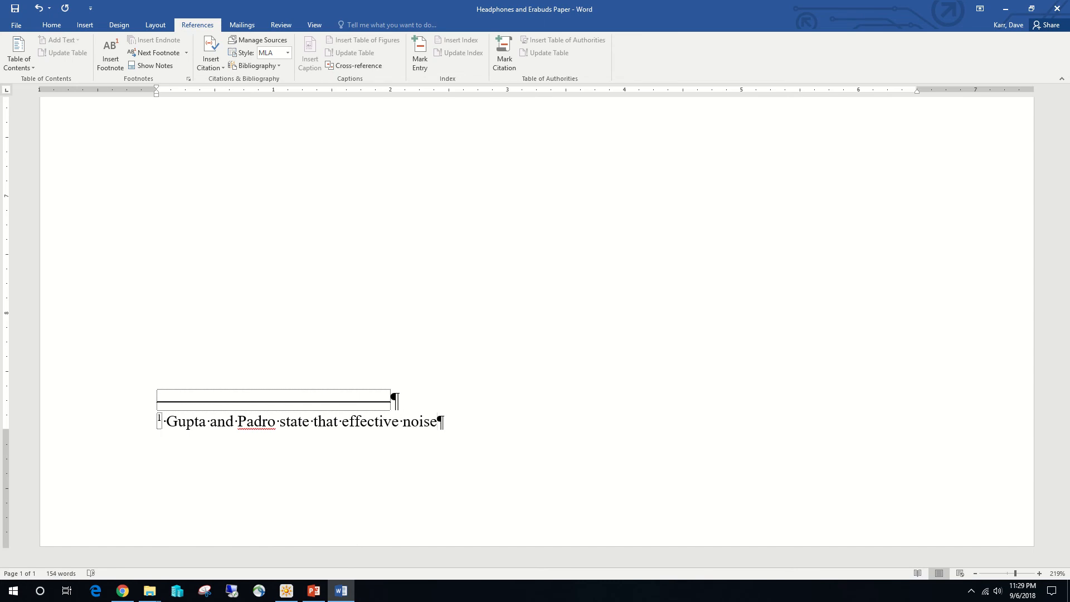
pyautogui.write('-cancelling ')
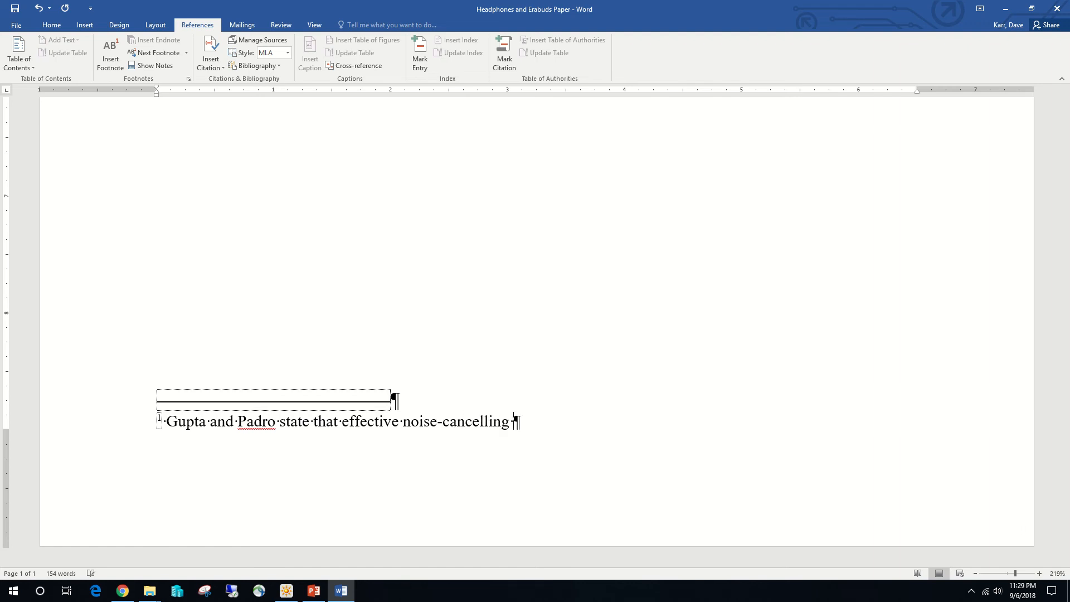
pyautogui.write('thec')
pyautogui.press('BackSpace')
pyautogui.press('BackSpace')
pyautogui.press('BackSpace')
pyautogui.write('echnology ')
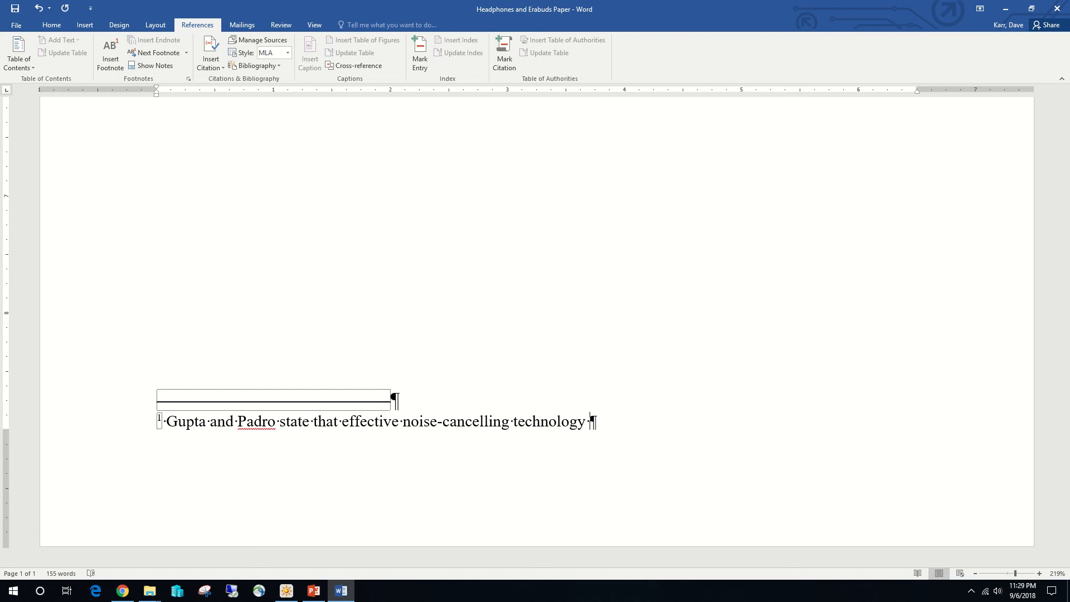
# Step: Continue the footnote with "reduces the interference of sounds from the surrounding environment."
pyautogui.write('reduces the ')
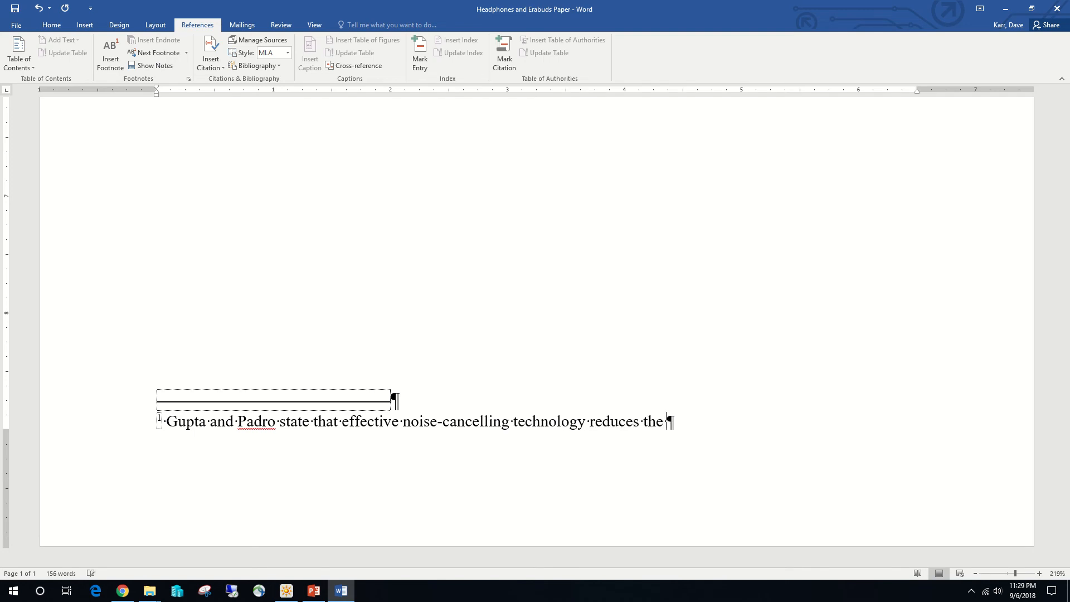
pyautogui.write('interference ')
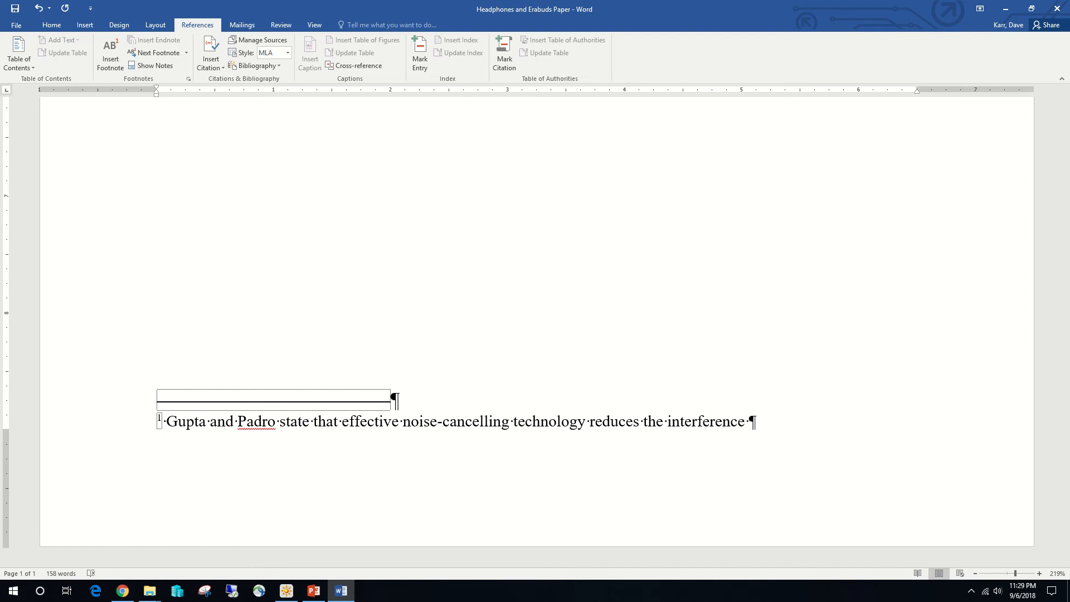
pyautogui.write('of sdon')
pyautogui.press('BackSpace')
pyautogui.press('BackSpace')
pyautogui.press('BackSpace')
pyautogui.write('ounds from ')
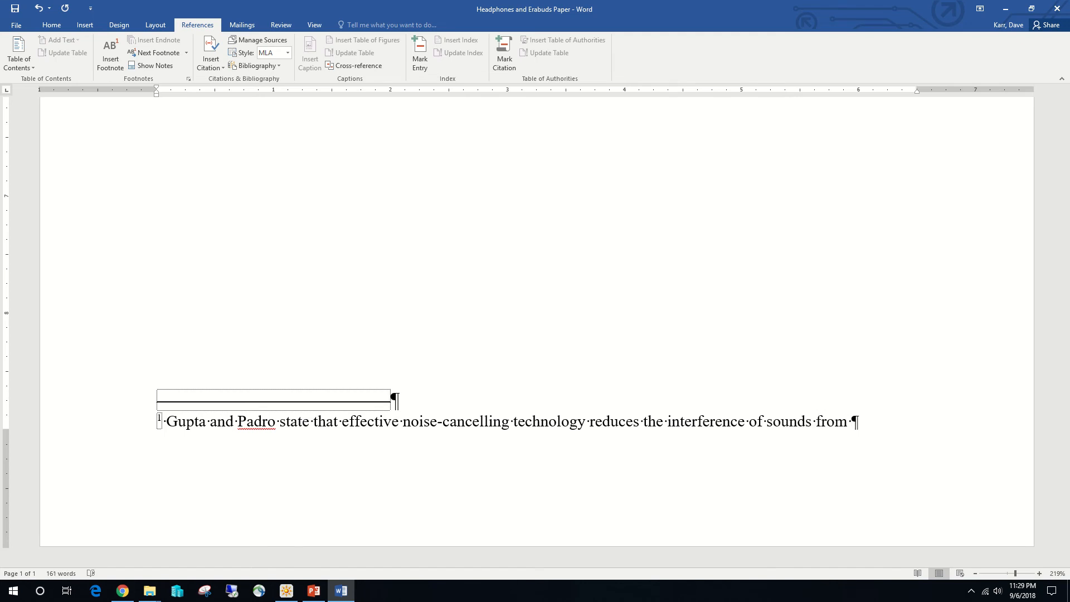
pyautogui.write('the surrounding ')
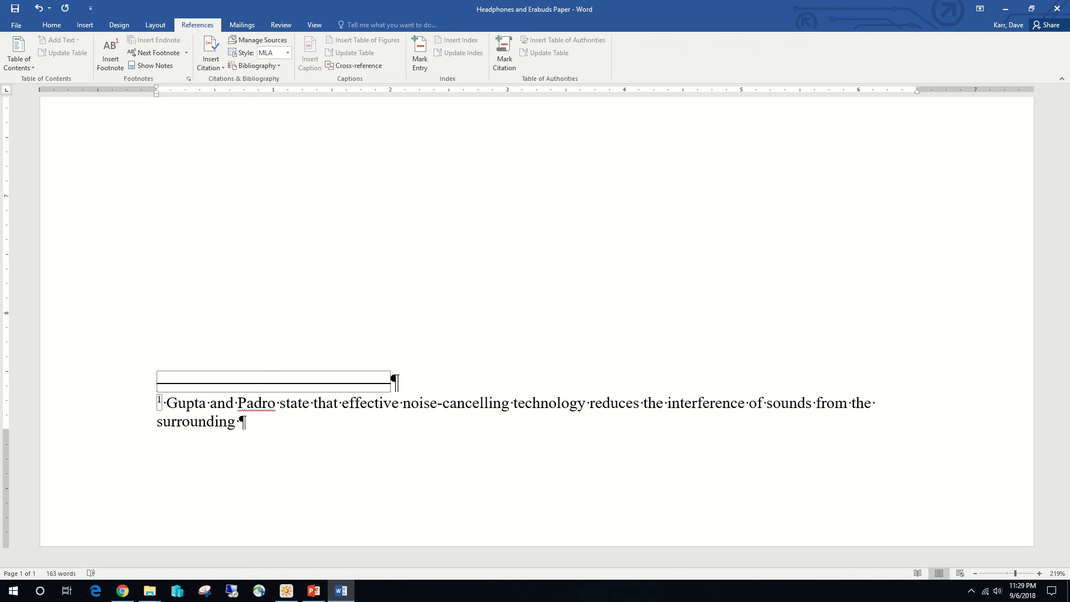
pyautogui.write('environment.')
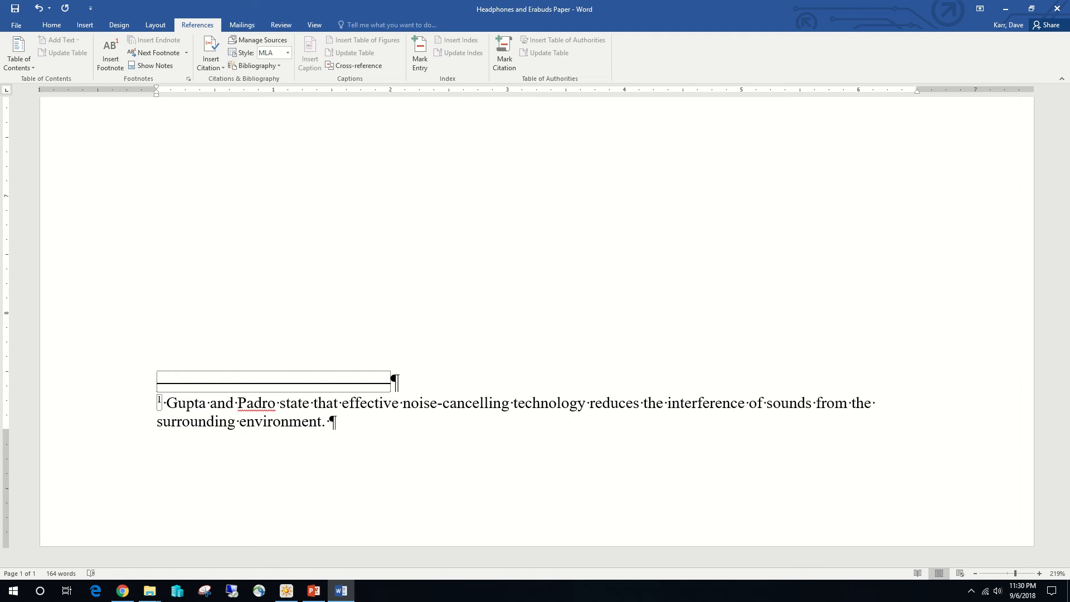
# Step: Replace the footnote's closing period with ", reducing the volume level required by the headphones and earbuds"
pyautogui.press('BackSpace')
pyautogui.press('BackSpace')
pyautogui.write(', reducing the volum')
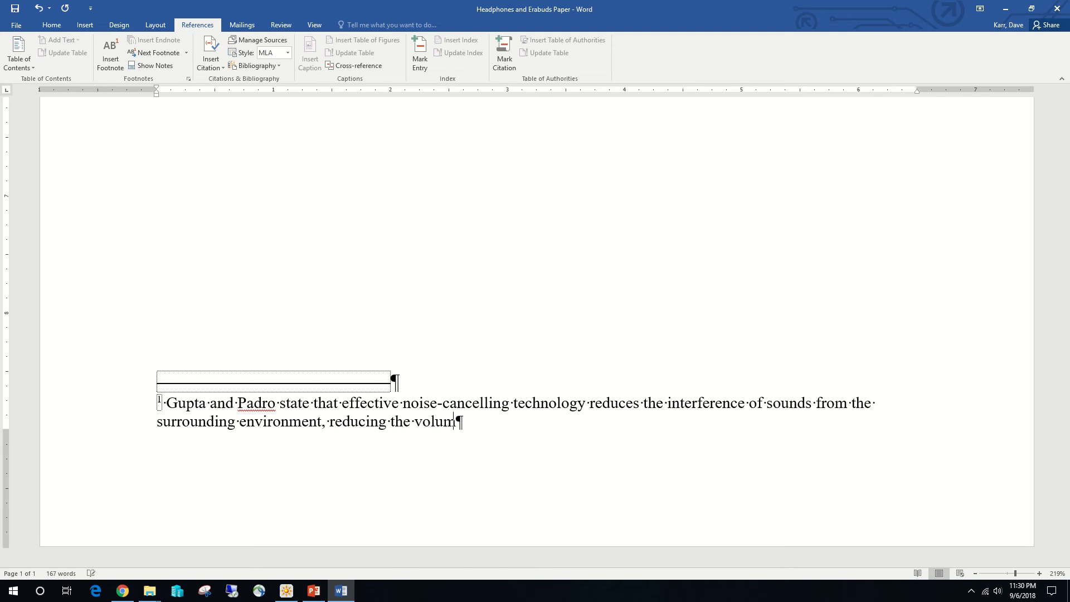
pyautogui.write('e level required')
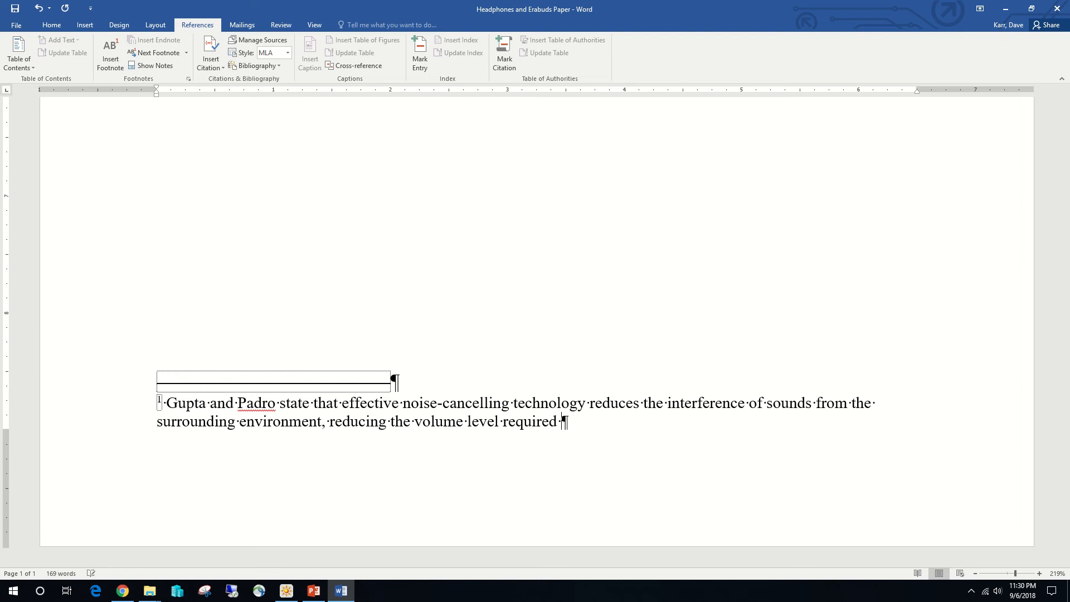
pyautogui.write(' by the headp')
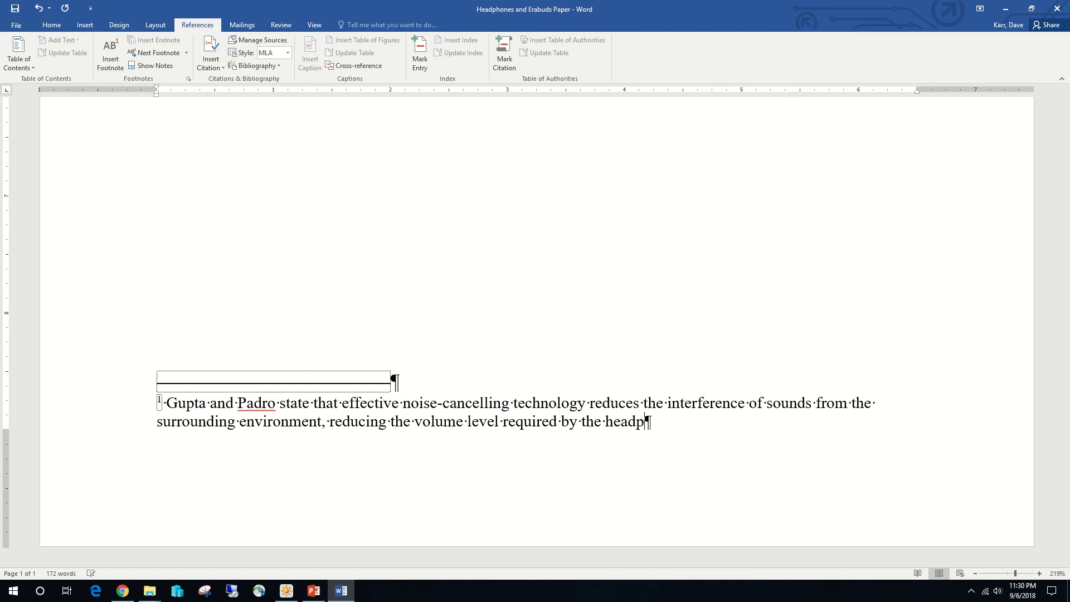
pyautogui.write('hones and ')
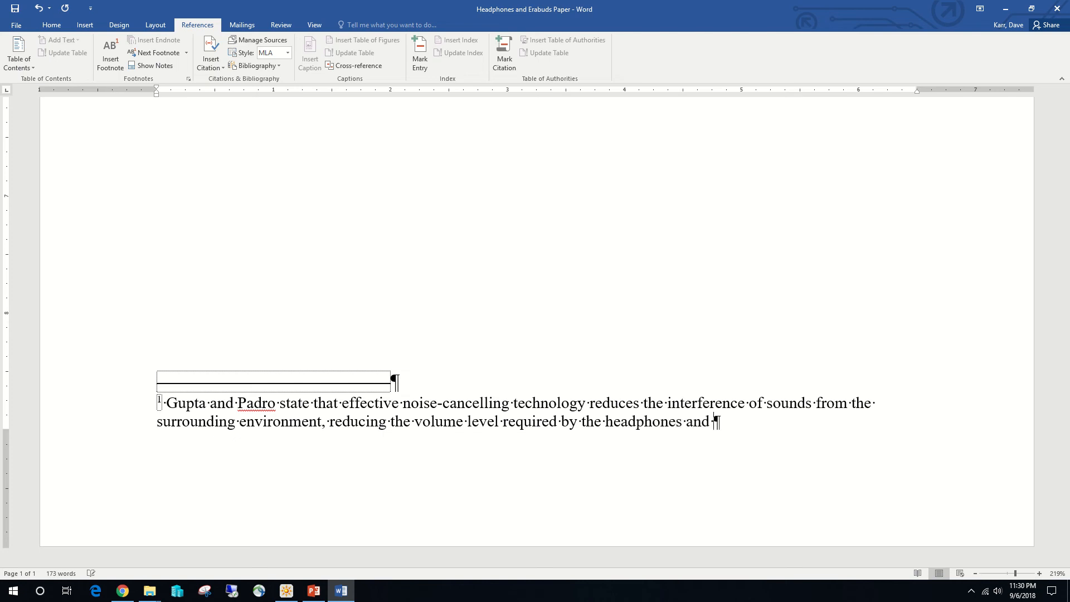
pyautogui.write('earbuds')
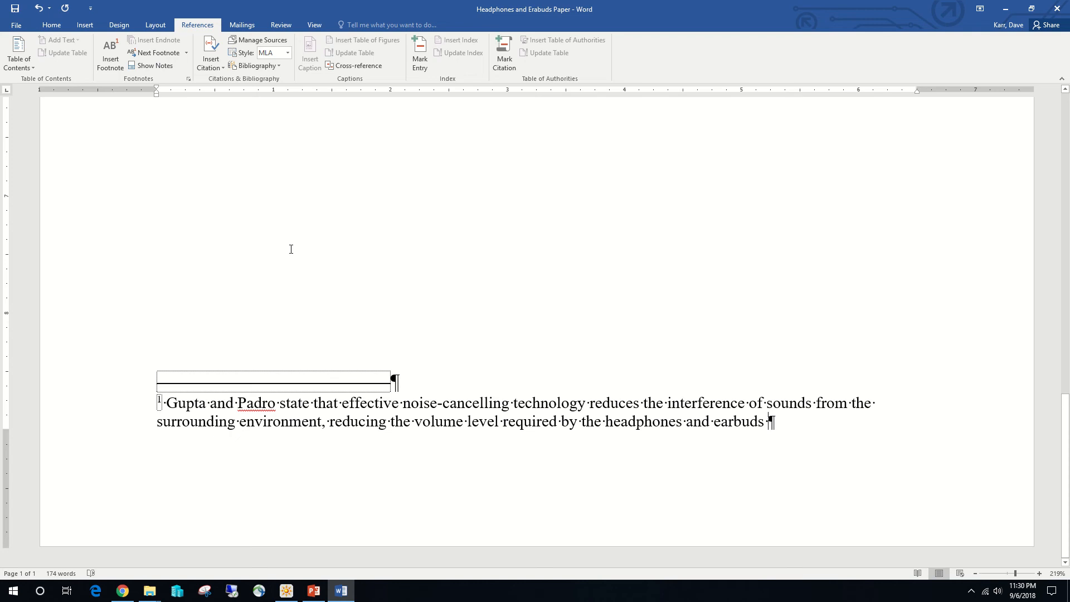
# Step: Insert a citation placeholder named with the first author's surname at the end of the footnote and close the sentence with a period
pyautogui.click(222, 69)
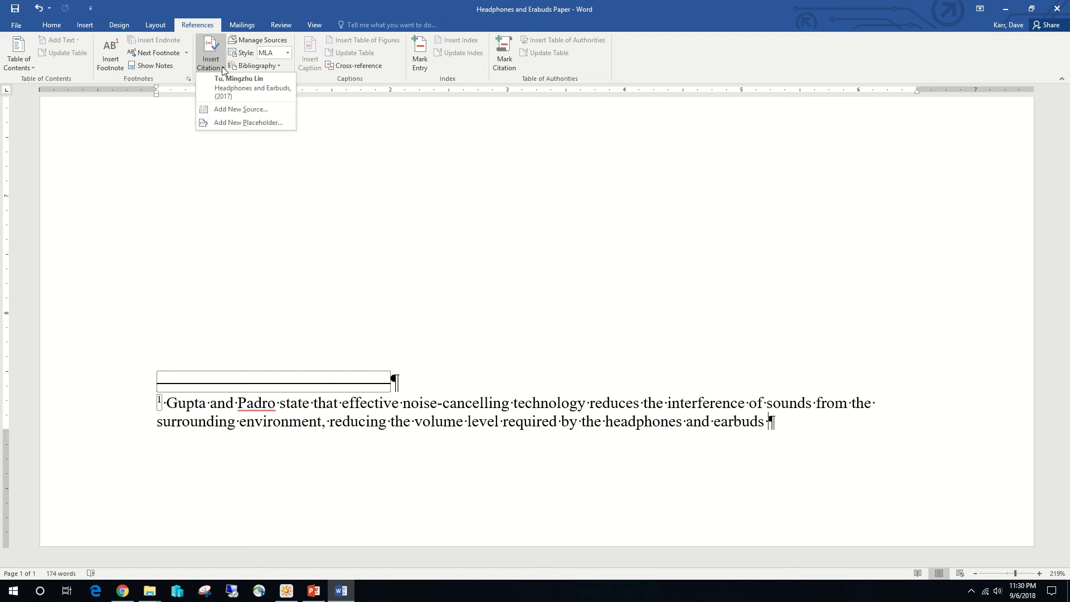
pyautogui.click(231, 123)
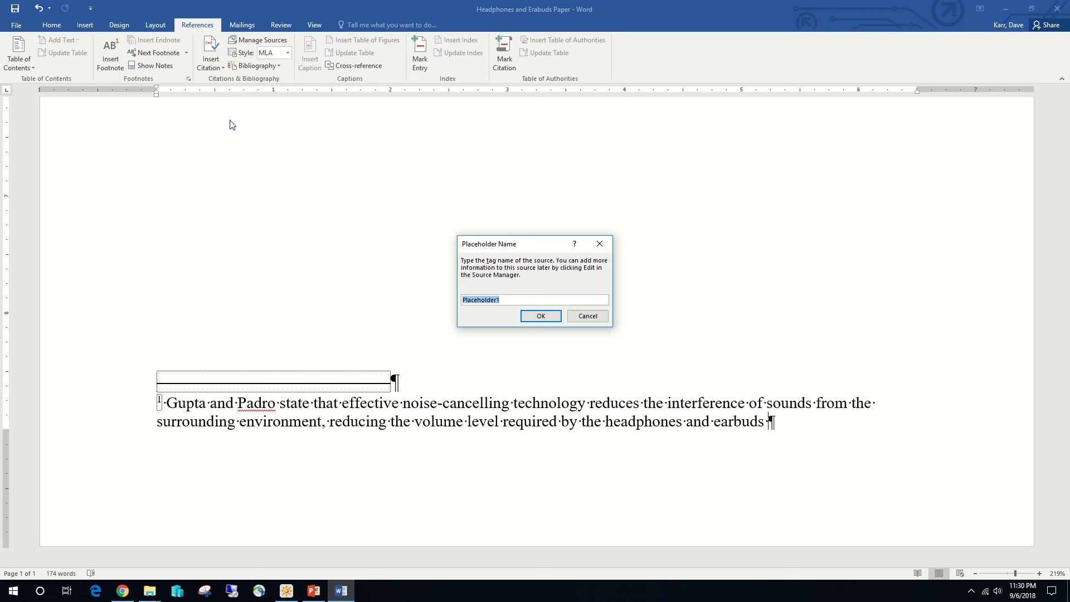
pyautogui.write('Gupta')
pyautogui.click(543, 316)
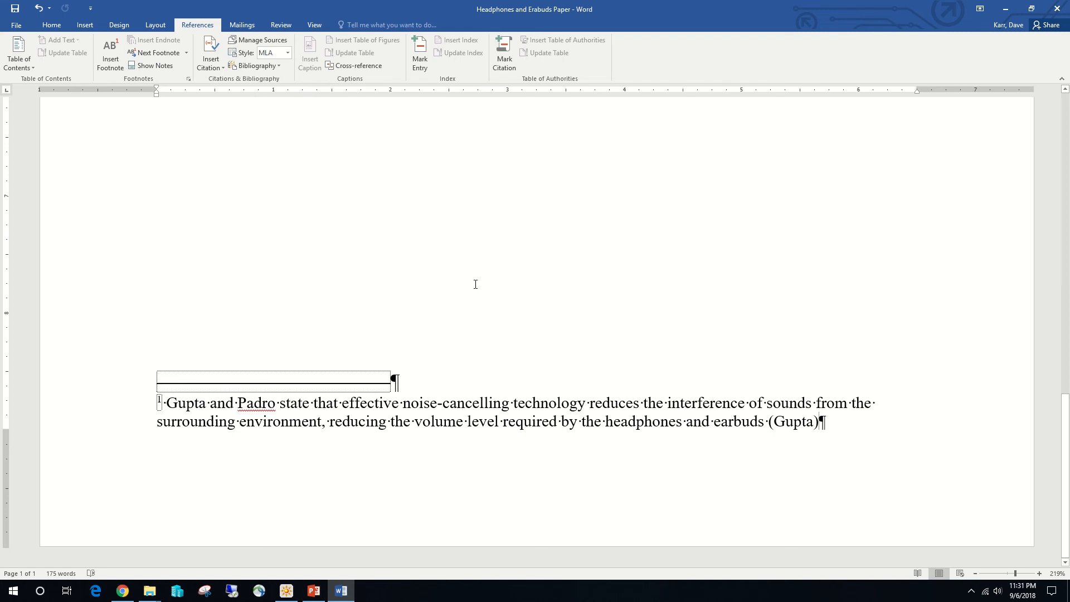
pyautogui.write('.')
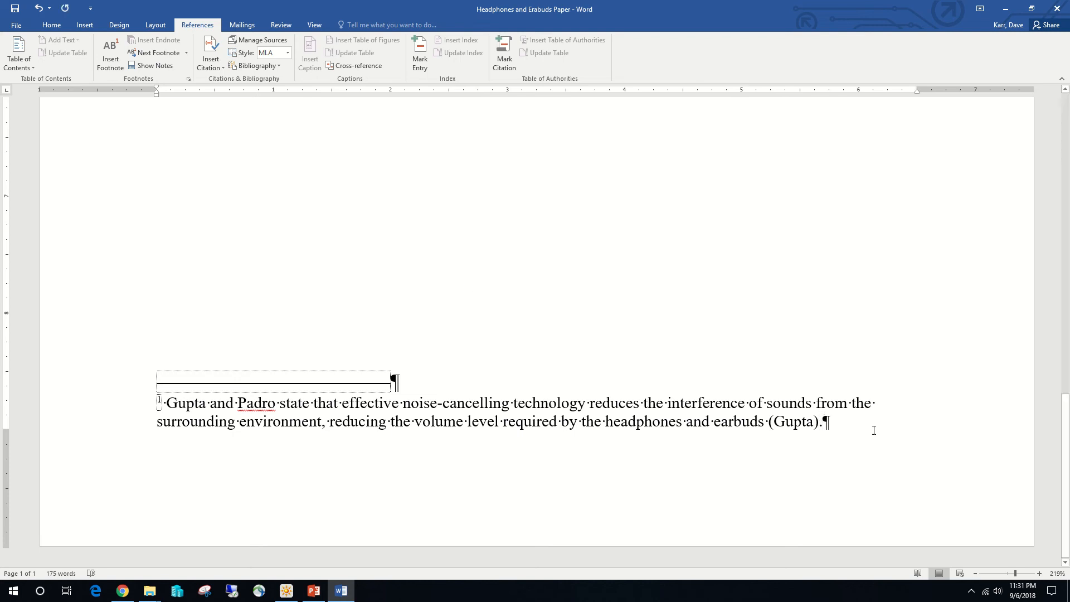
# Step: Modify the Footnote Text style to use a 12-point font size and double line spacing
pyautogui.rightClick(796, 421)
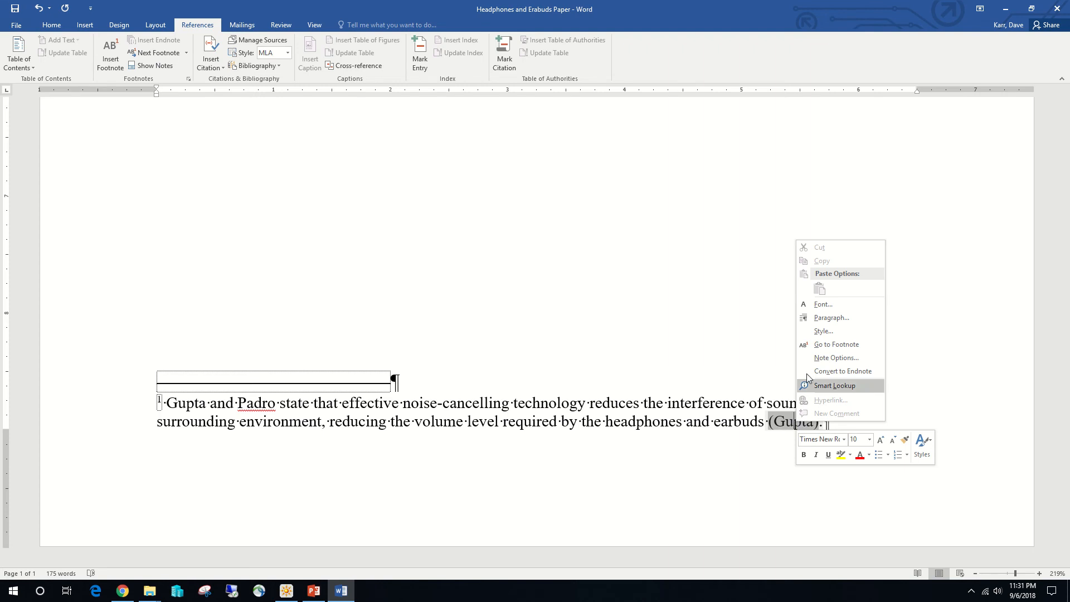
pyautogui.click(823, 332)
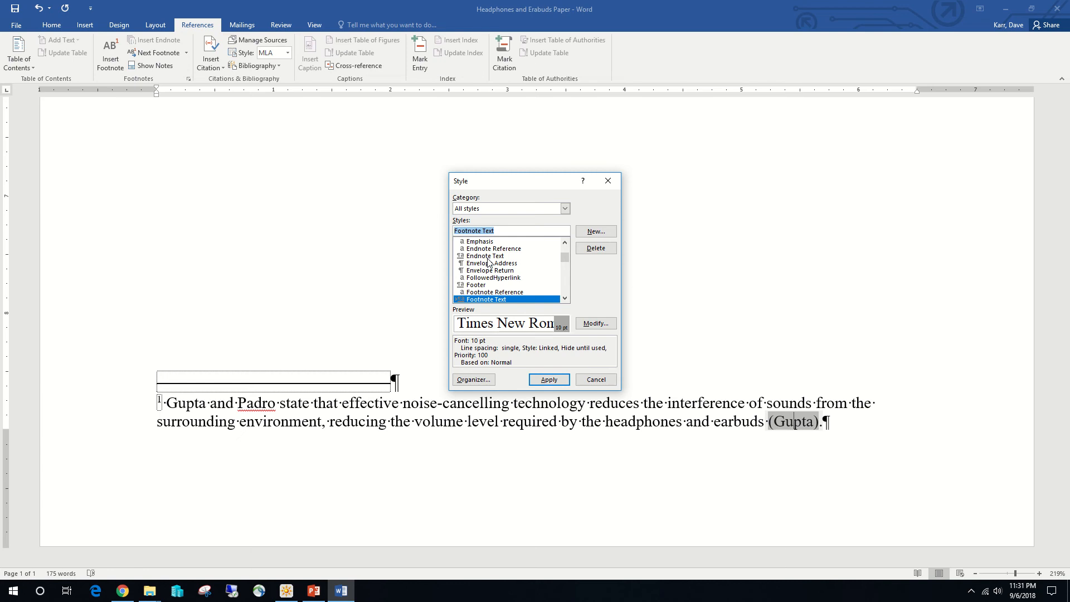
pyautogui.click(594, 324)
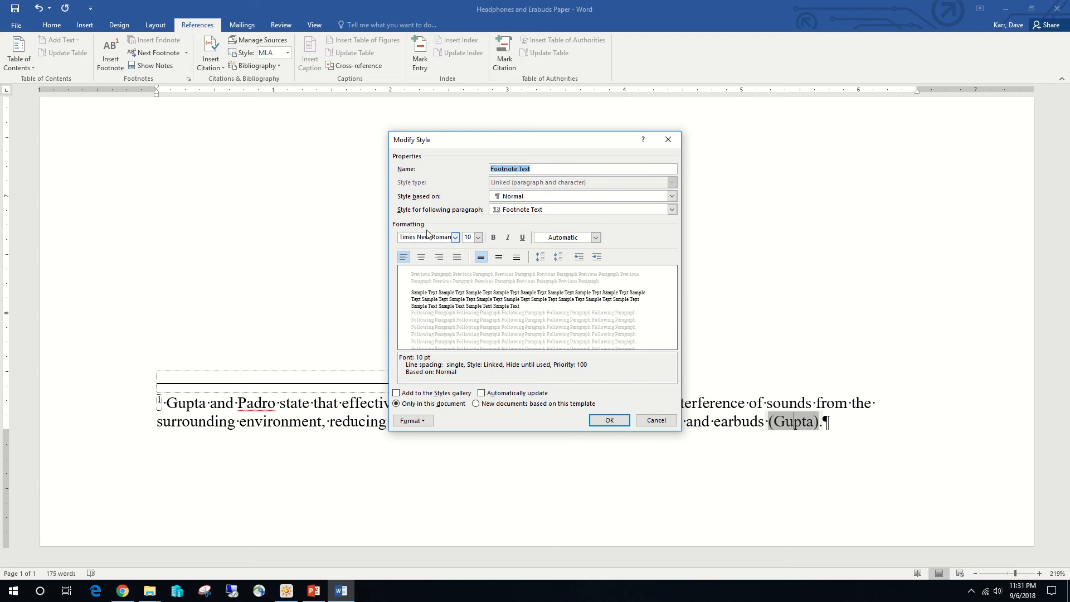
pyautogui.click(478, 237)
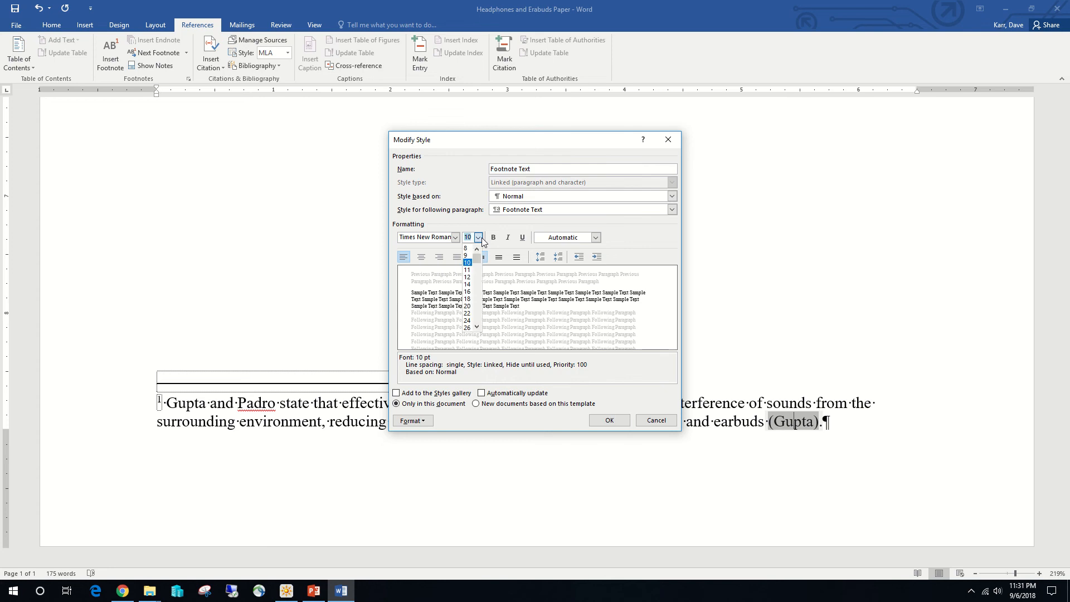
pyautogui.click(471, 278)
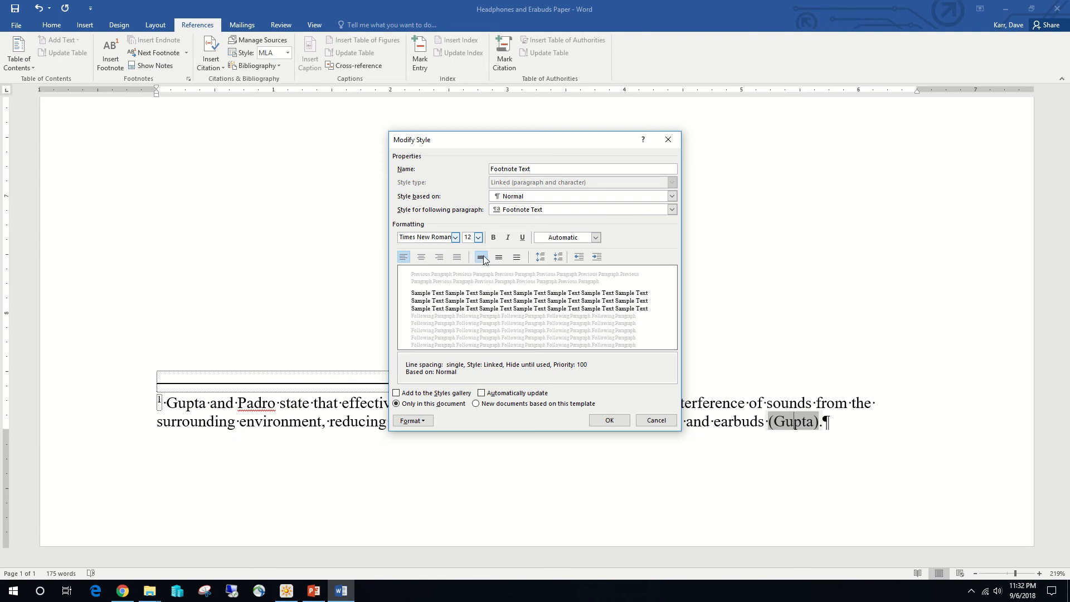
pyautogui.click(517, 257)
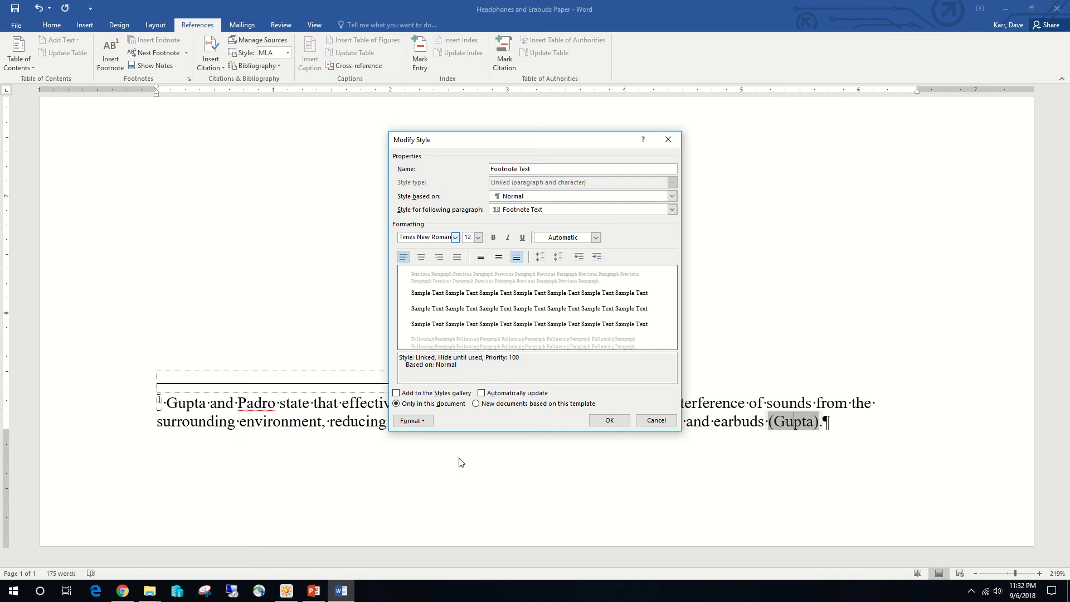
# Step: Give the Footnote Text style's paragraph format a first-line indent of 0.5"
pyautogui.click(423, 421)
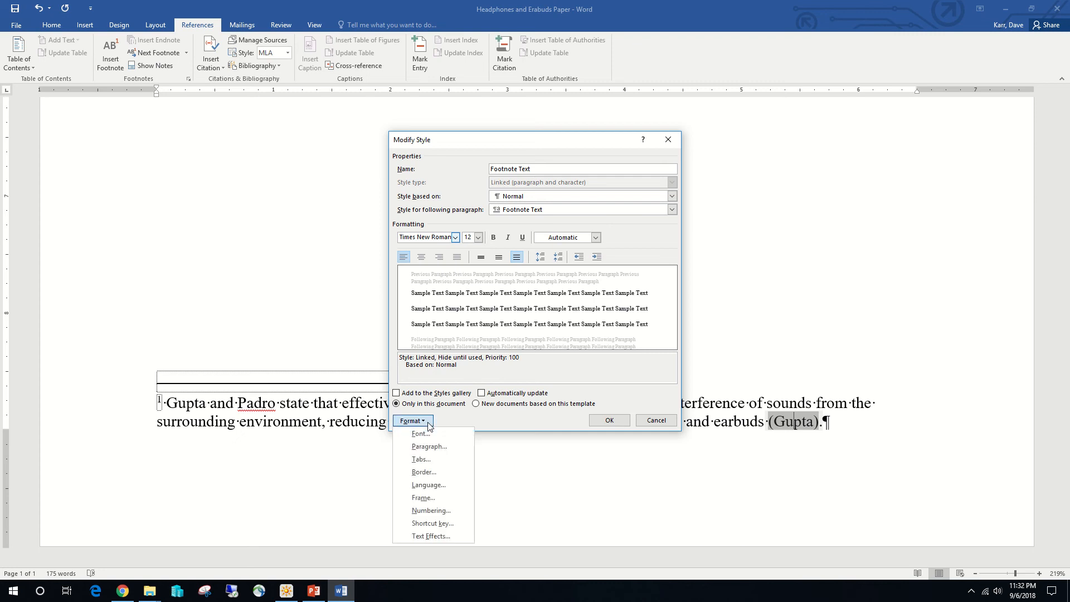
pyautogui.click(430, 447)
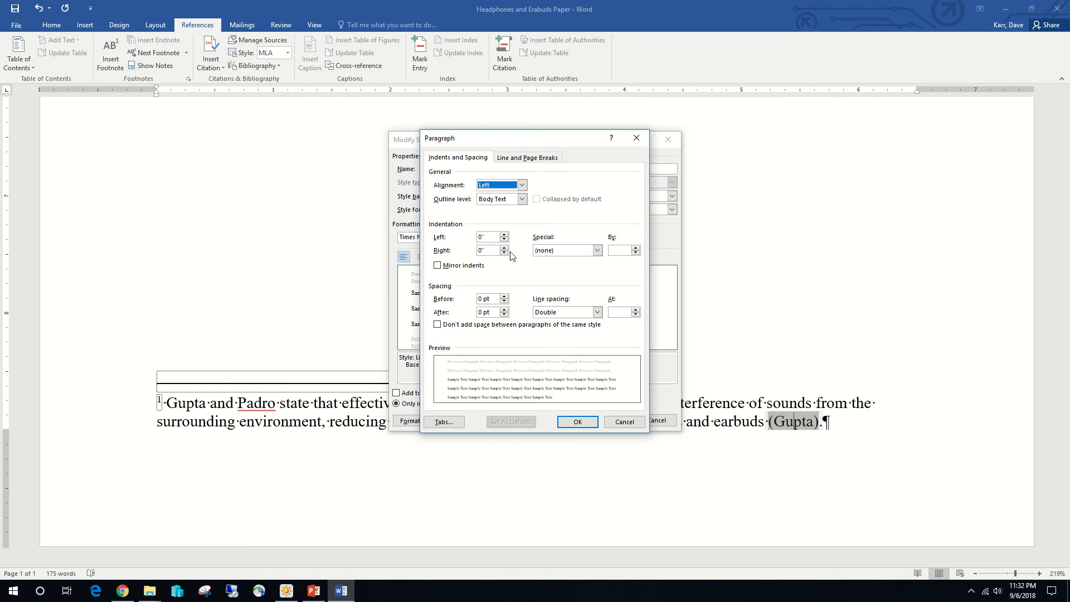
pyautogui.click(599, 255)
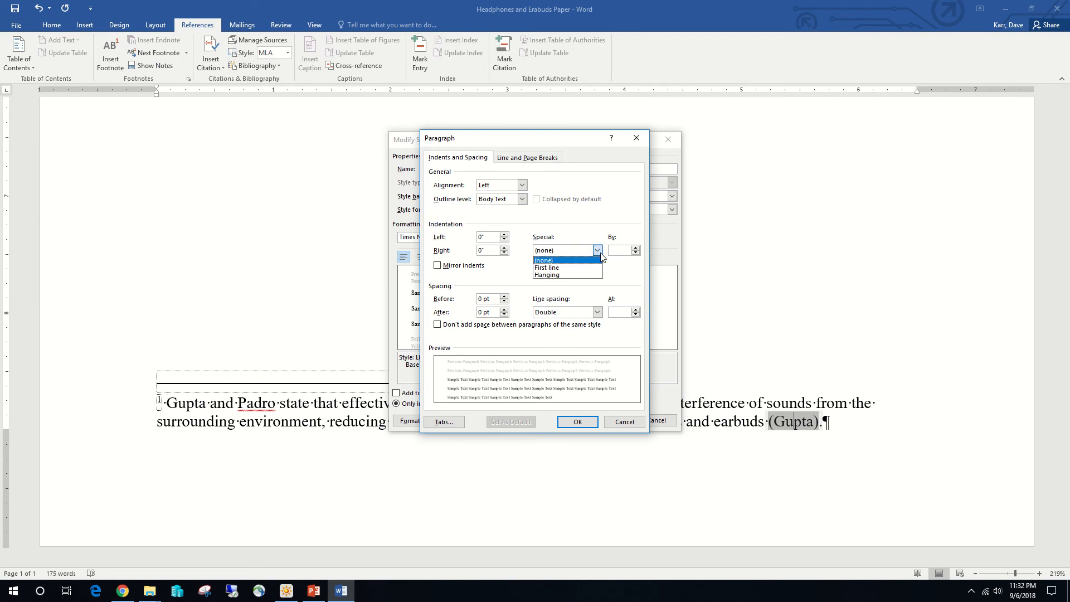
pyautogui.click(546, 267)
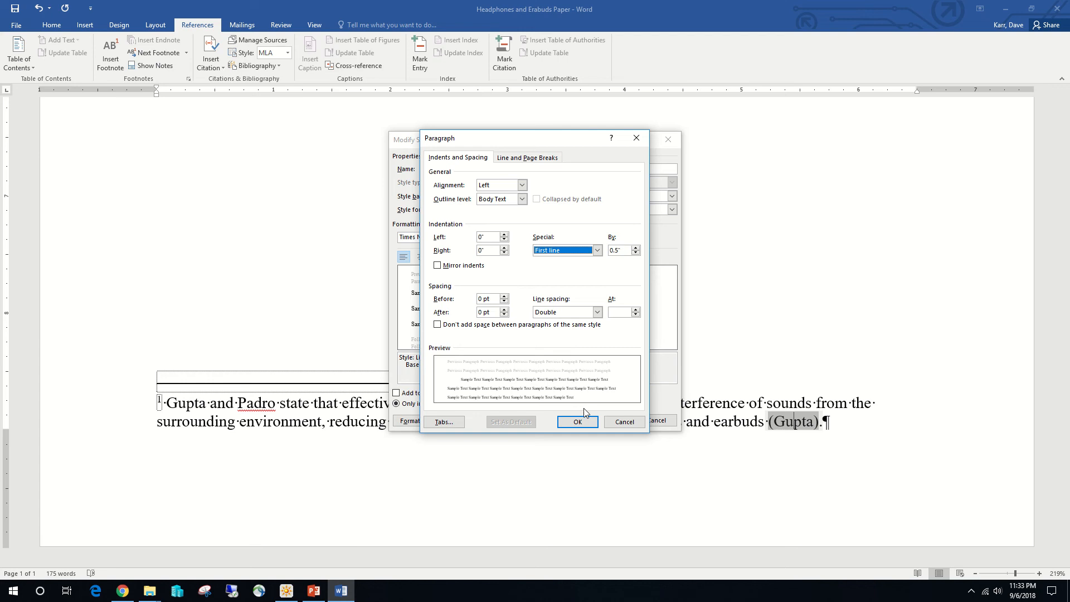
pyautogui.click(577, 421)
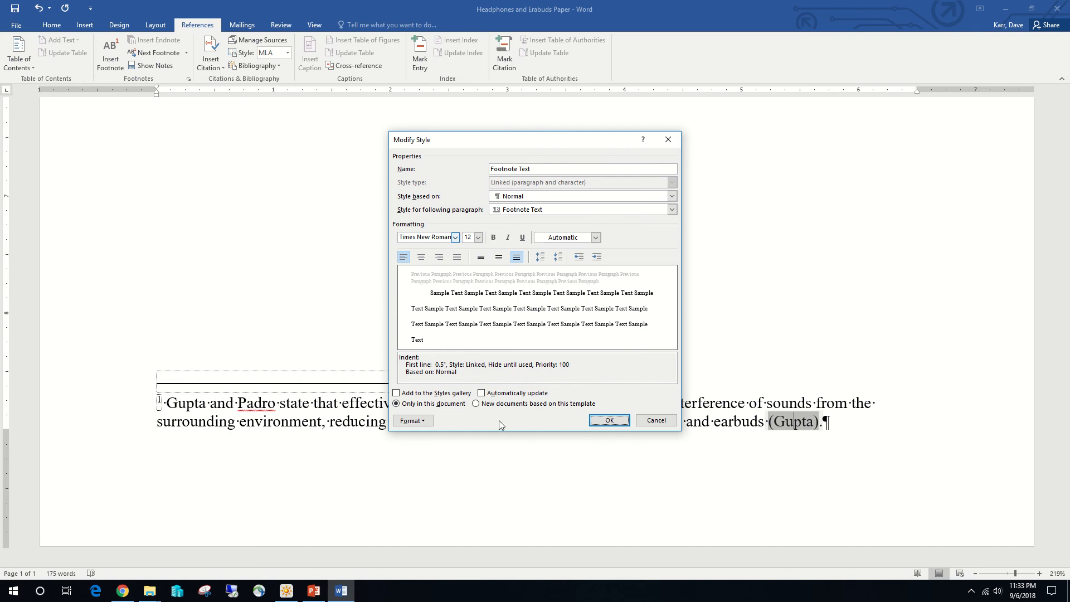
# Step: Confirm the Footnote Text style modifications and apply the style to the footnote
pyautogui.click(601, 427)
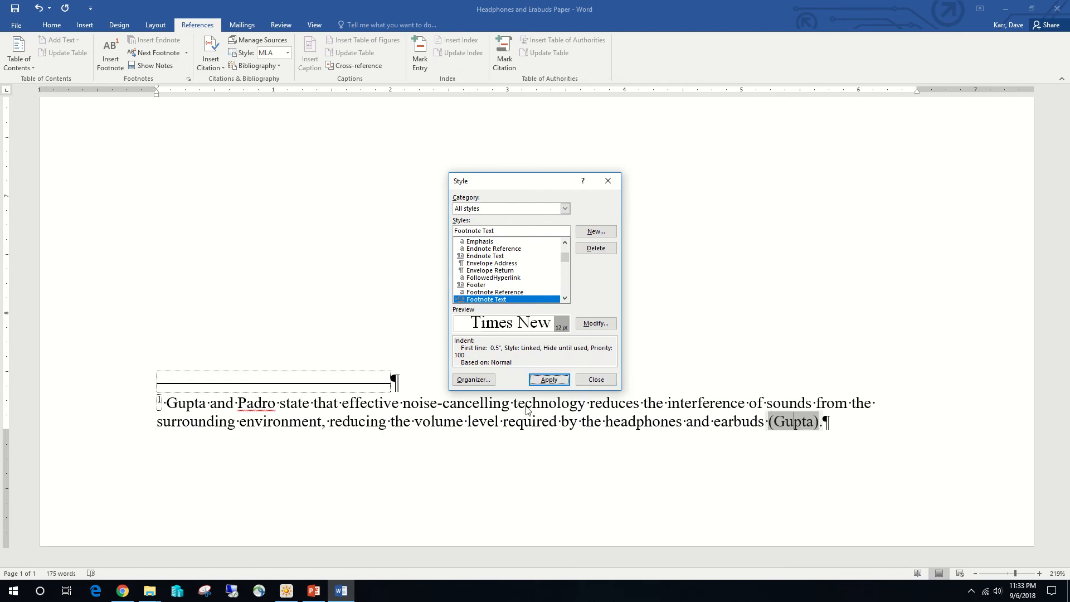
pyautogui.click(548, 381)
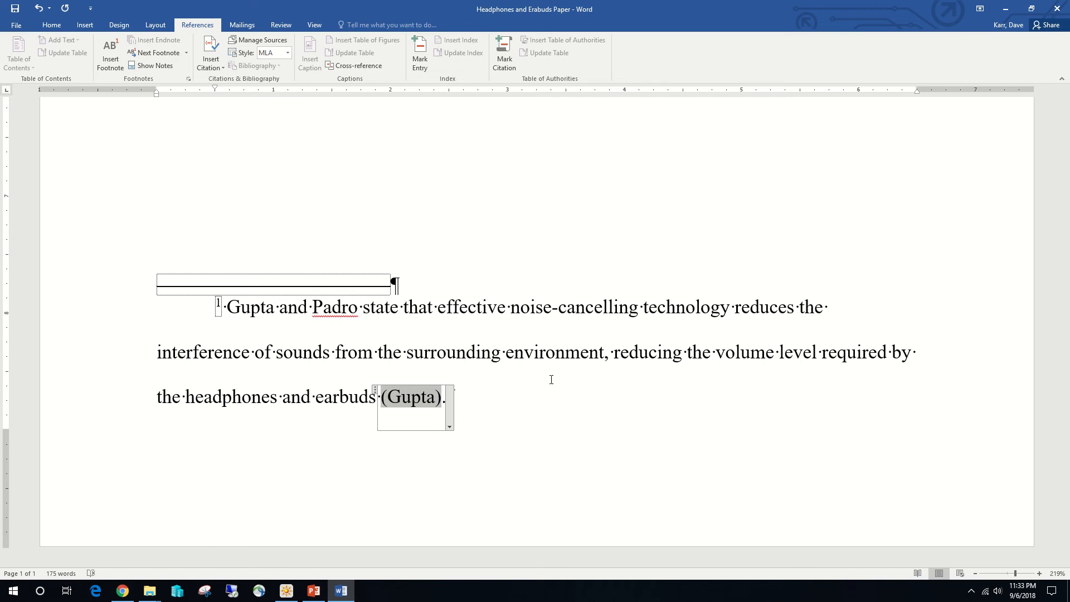
# Step: Open the source of the footnote's citation for editing and set its source type to Book
pyautogui.click(450, 425)
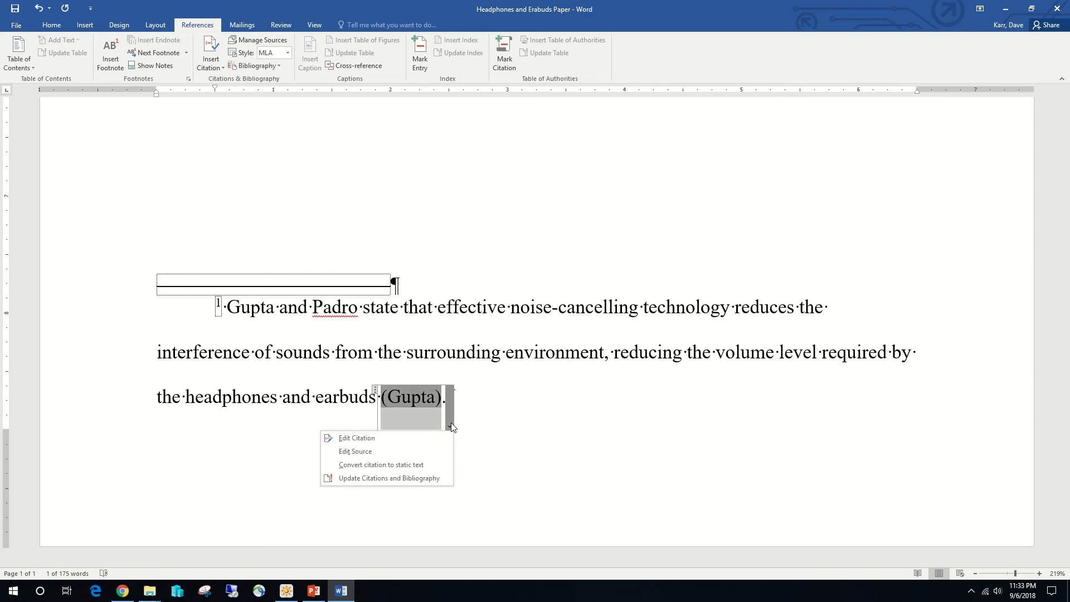
pyautogui.click(438, 452)
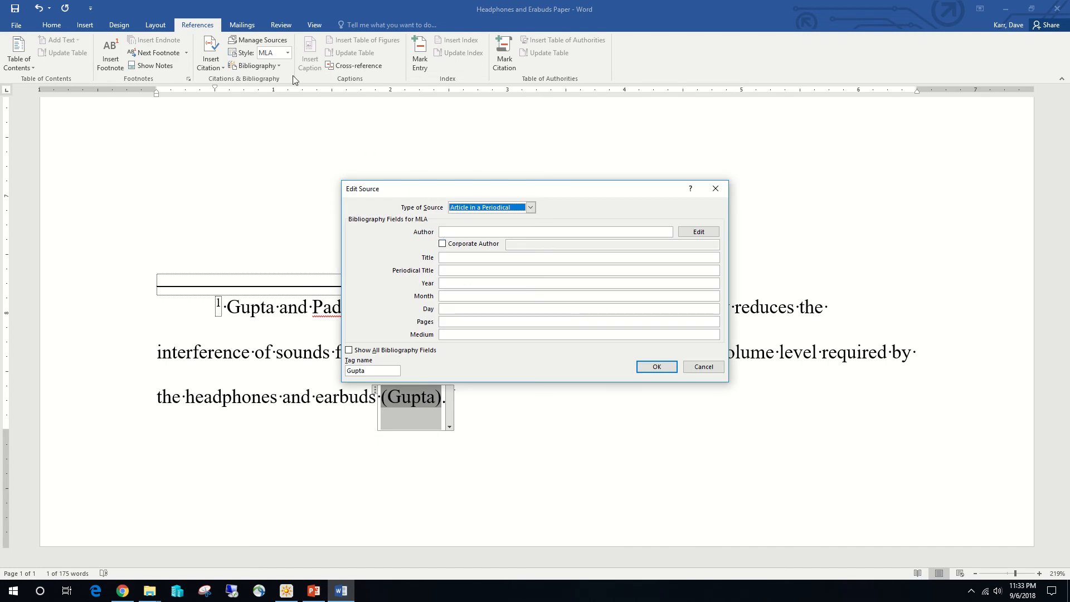
pyautogui.click(531, 208)
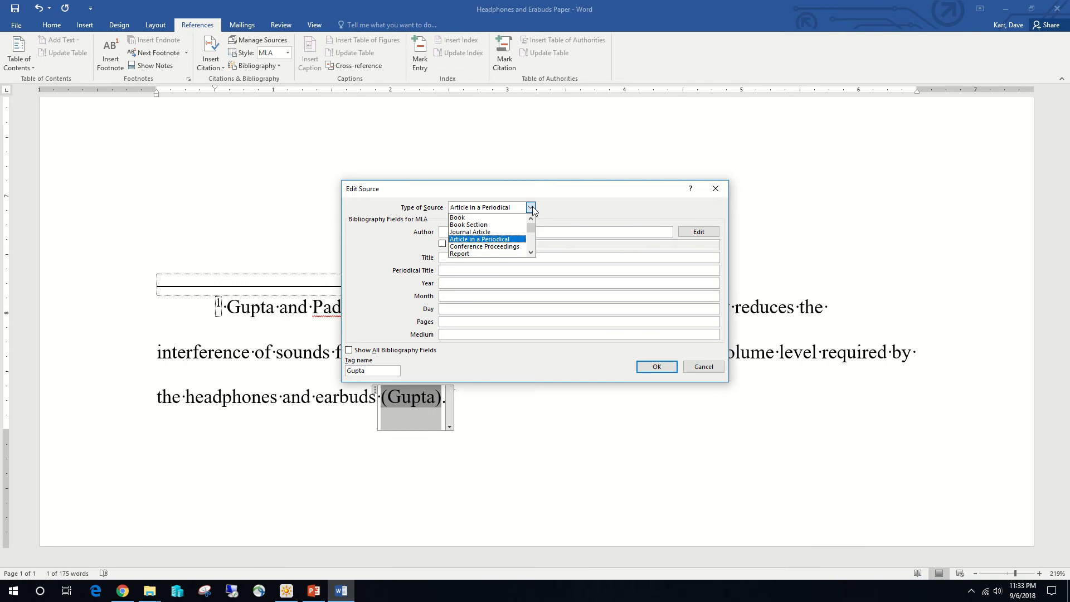
pyautogui.click(507, 218)
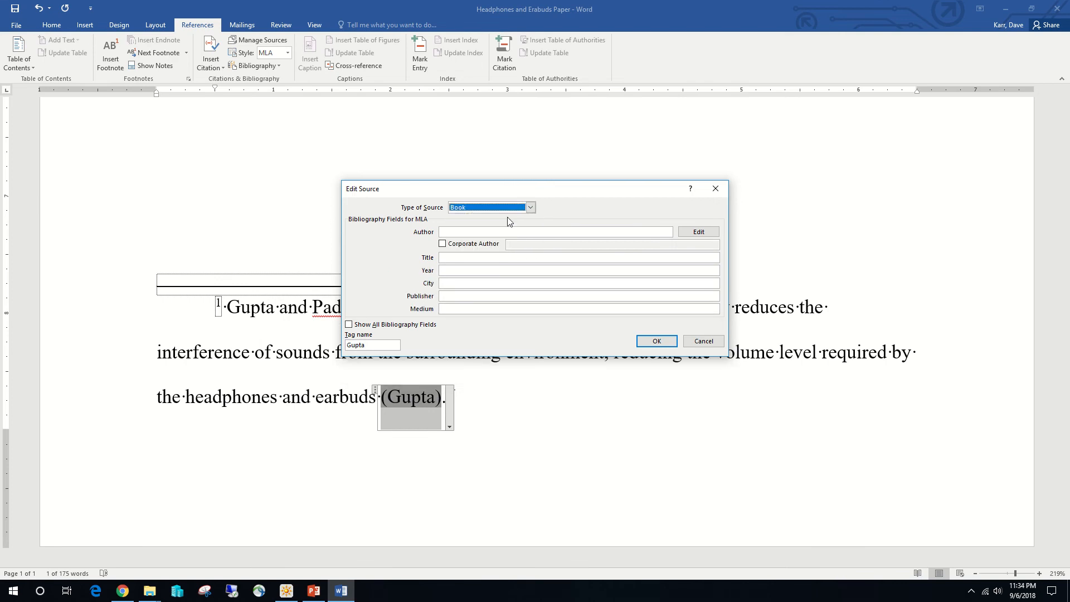
# Step: Add the first author's last, first and middle names to the book source's author list
pyautogui.click(483, 231)
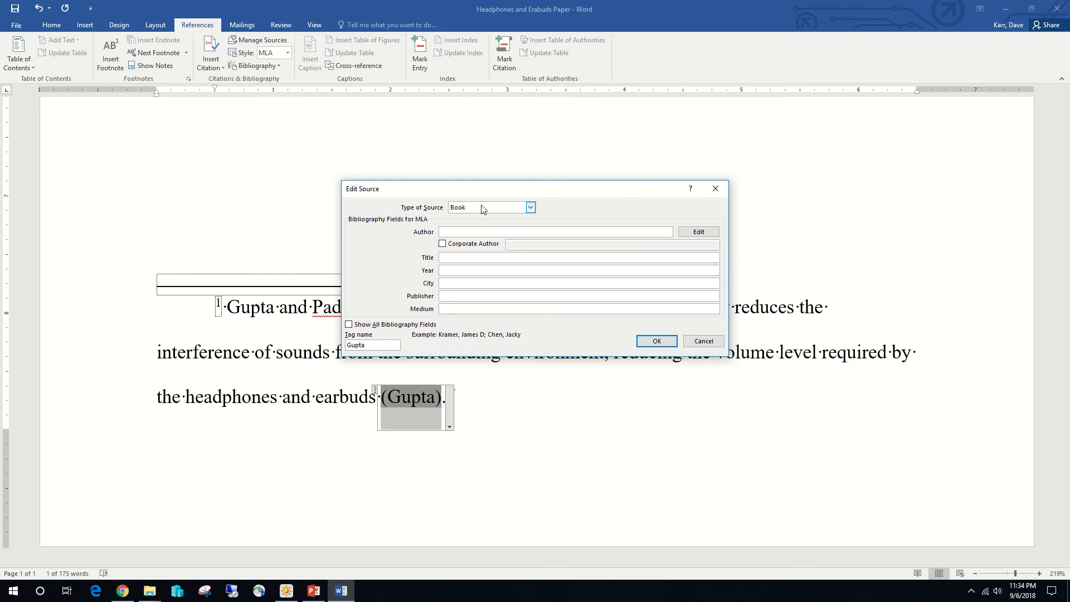
pyautogui.click(699, 233)
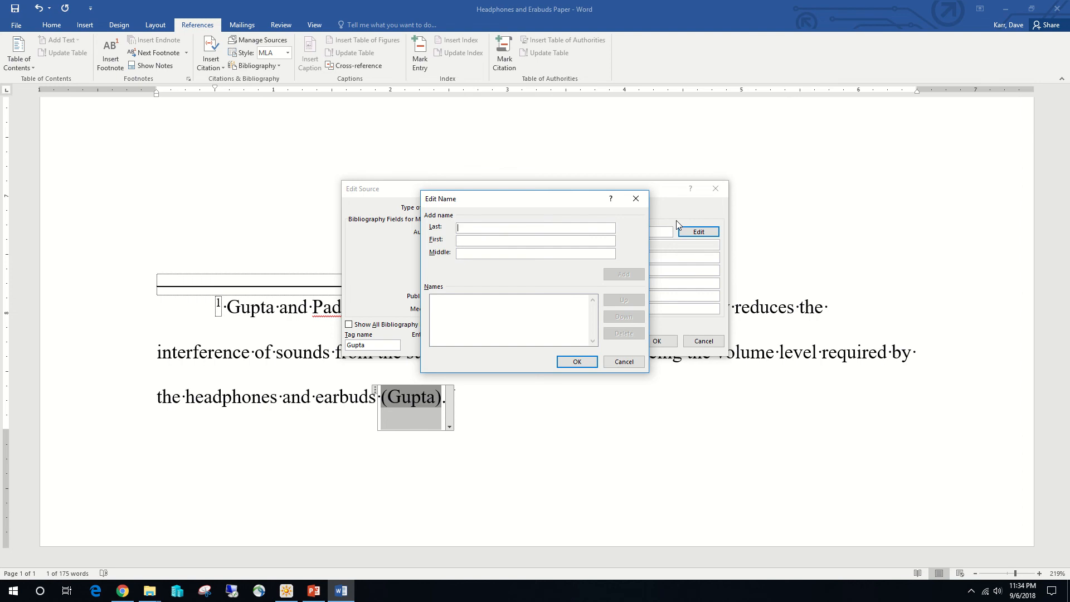
pyautogui.write('G')
pyautogui.write('upta')
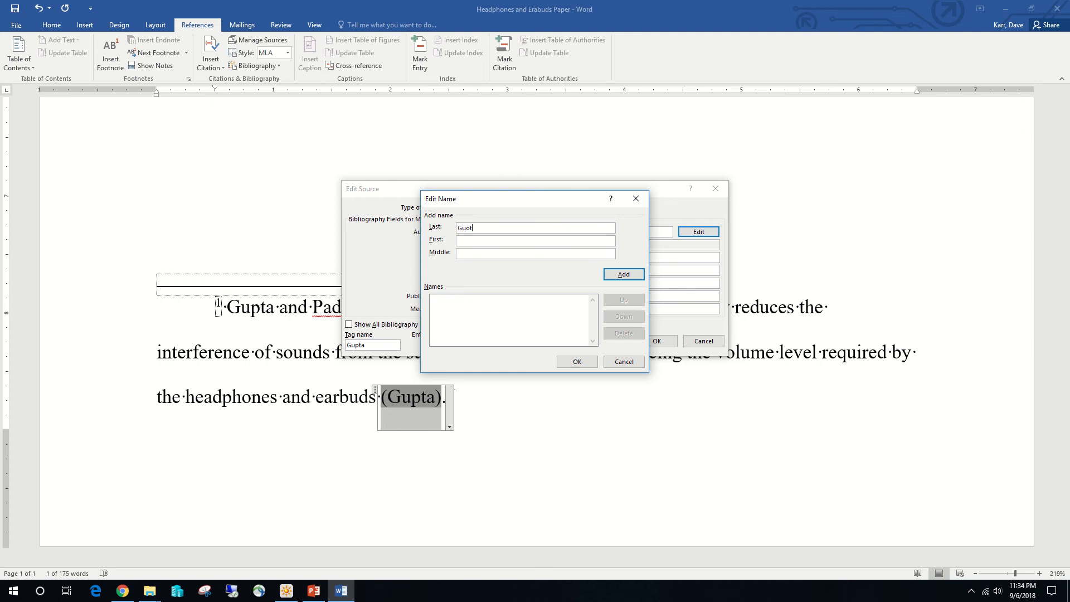
pyautogui.press('BackSpace')
pyautogui.press('BackSpace')
pyautogui.press('BackSpace')
pyautogui.write('pta')
pyautogui.write('ElenaM')
pyautogui.click(620, 276)
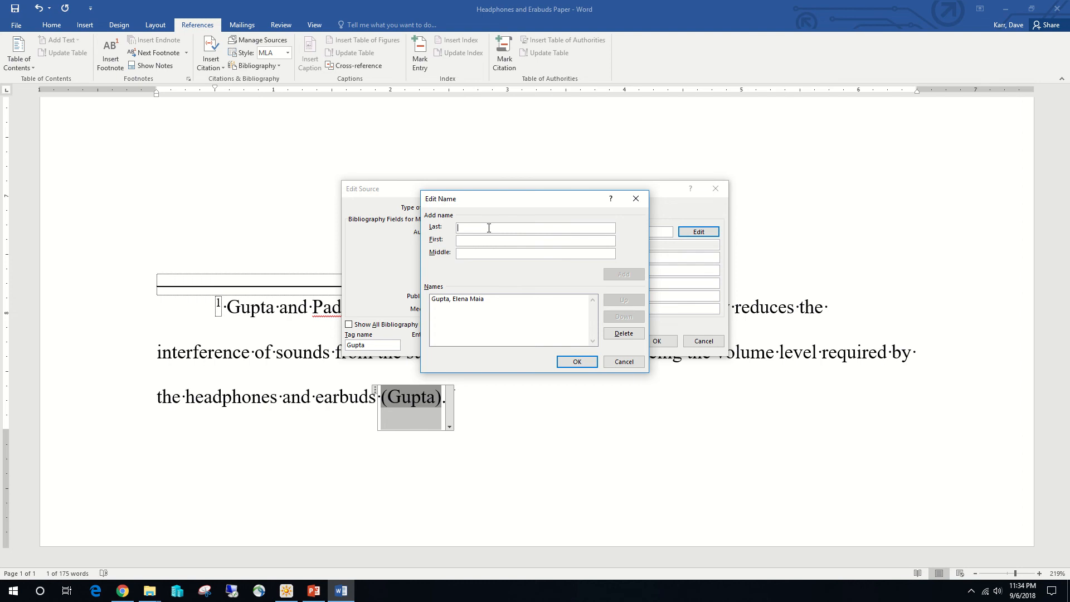
# Step: Add the second author's last, first and middle names and confirm the book source's author list
pyautogui.write('Pa')
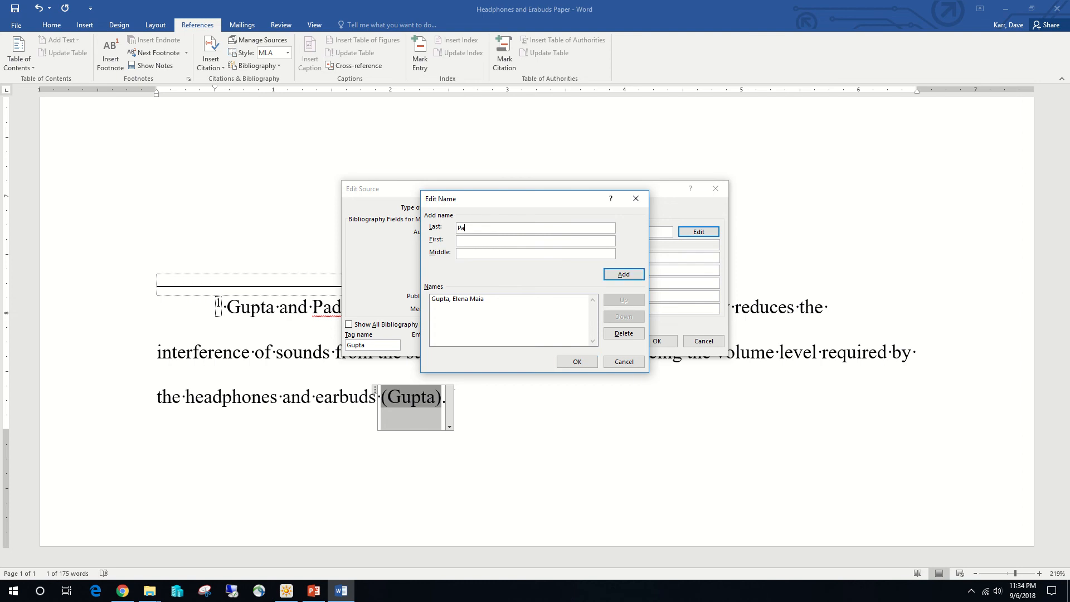
pyautogui.write('dro')
pyautogui.press('Tab')
pyautogui.write('Adekbert')
pyautogui.click(608, 276)
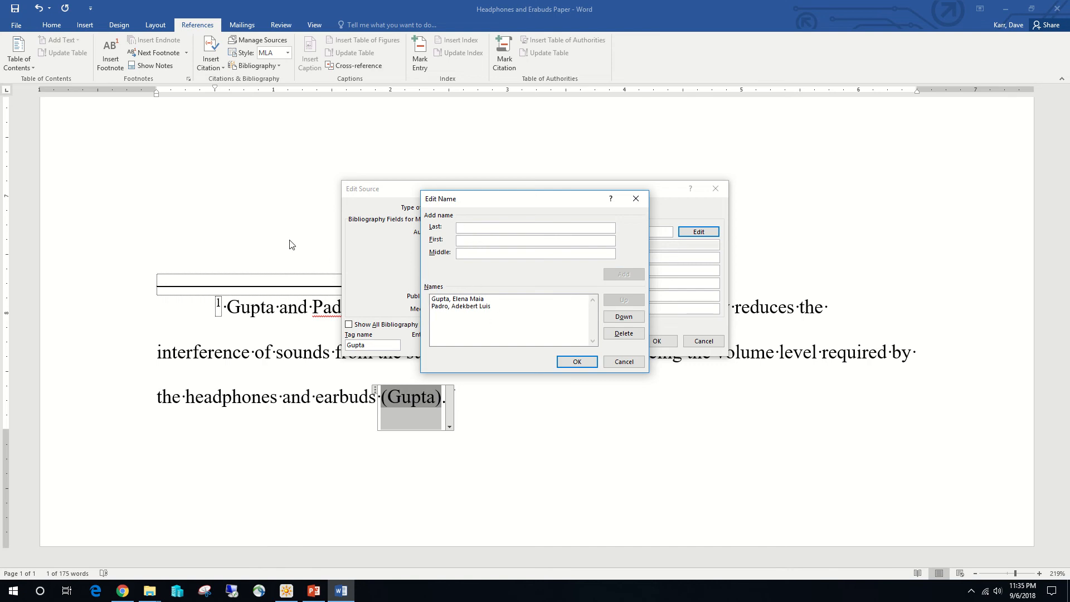
pyautogui.click(577, 363)
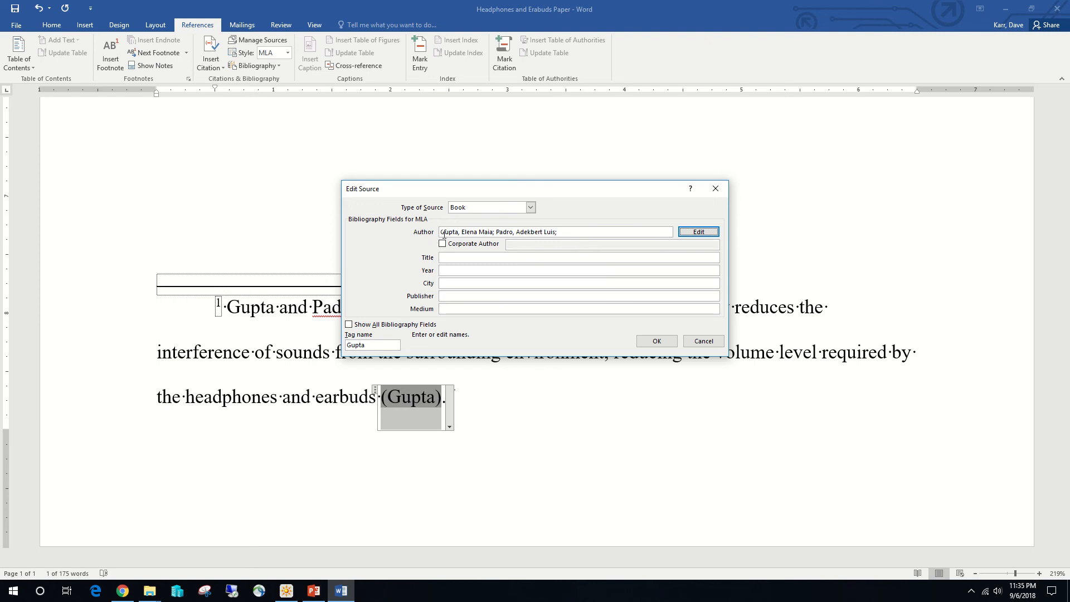
# Step: Complete the book source with title "Hearing Protection Methods", year 2017, city Orlando and publisher "Palm Press"
pyautogui.click(483, 257)
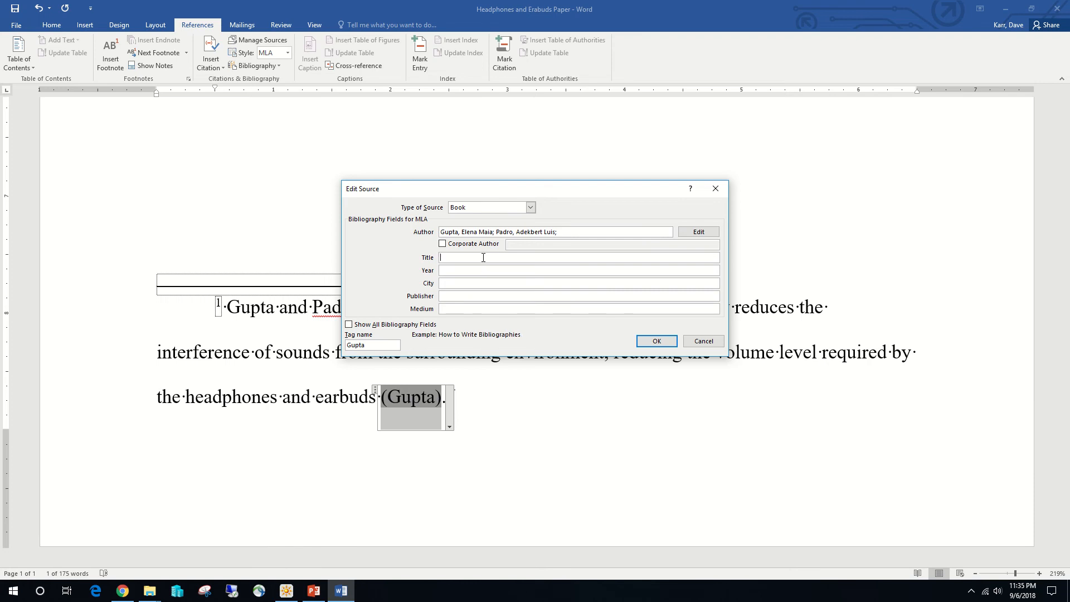
pyautogui.write('Hearing Protection Methods')
pyautogui.press('Tab')
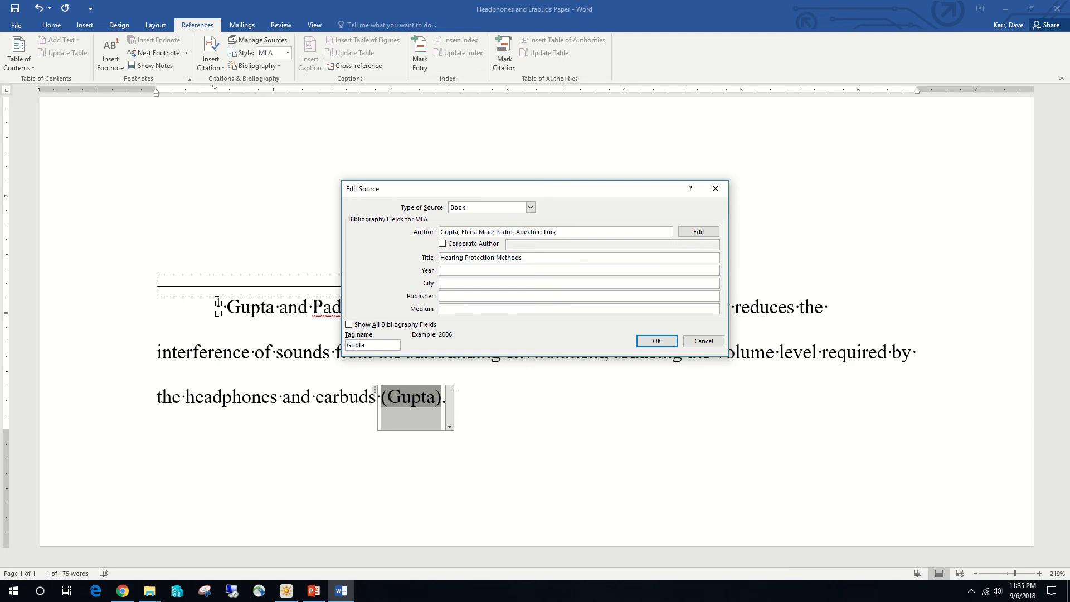
pyautogui.write('2017')
pyautogui.press('Tab')
pyautogui.write('Orlando')
pyautogui.press('Tab')
pyautogui.write('Palm Press')
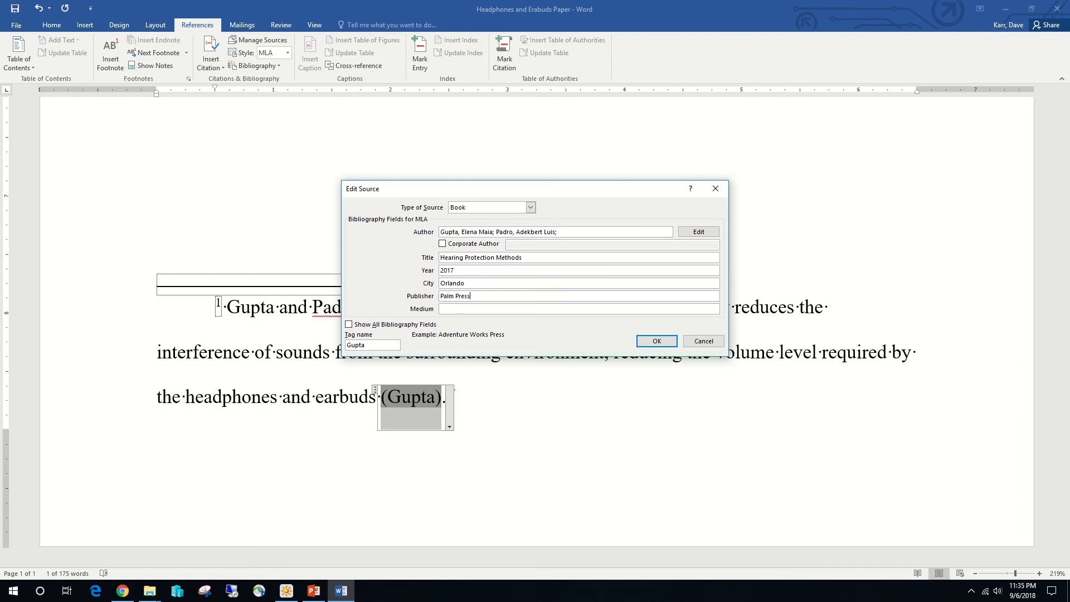
pyautogui.press('Tab')
pyautogui.click(656, 341)
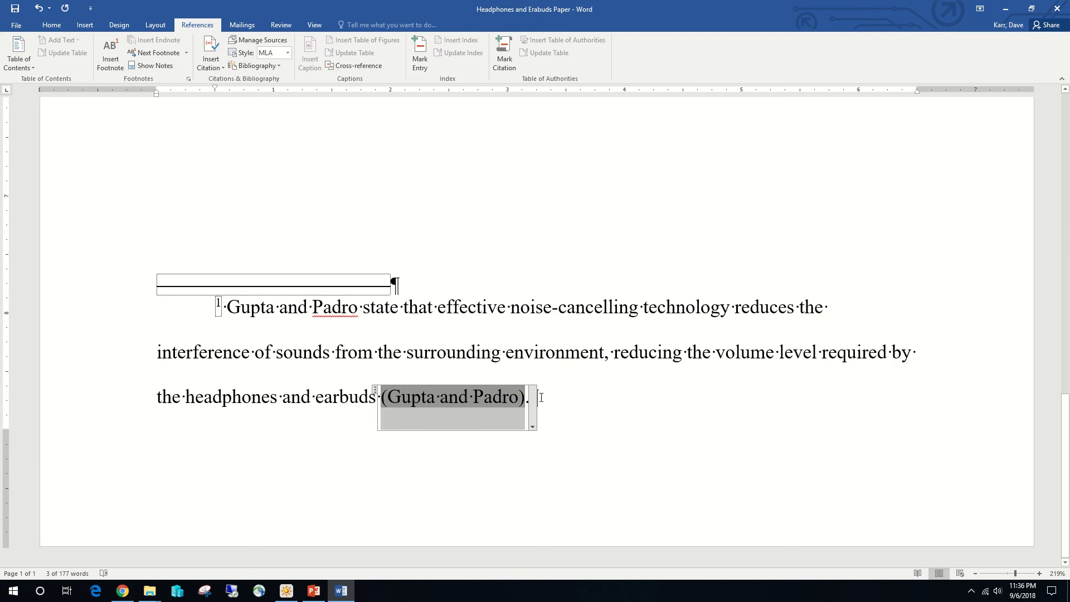
# Step: Suppress the author and title in the footnote's citation, keeping pages 75-78, and save the document
pyautogui.click(533, 425)
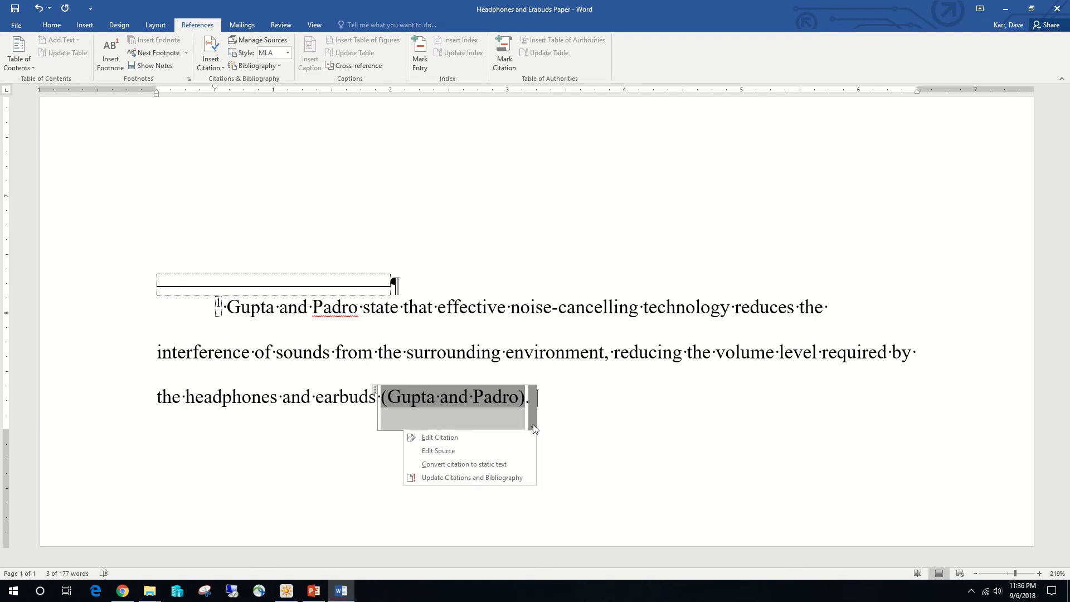
pyautogui.click(469, 435)
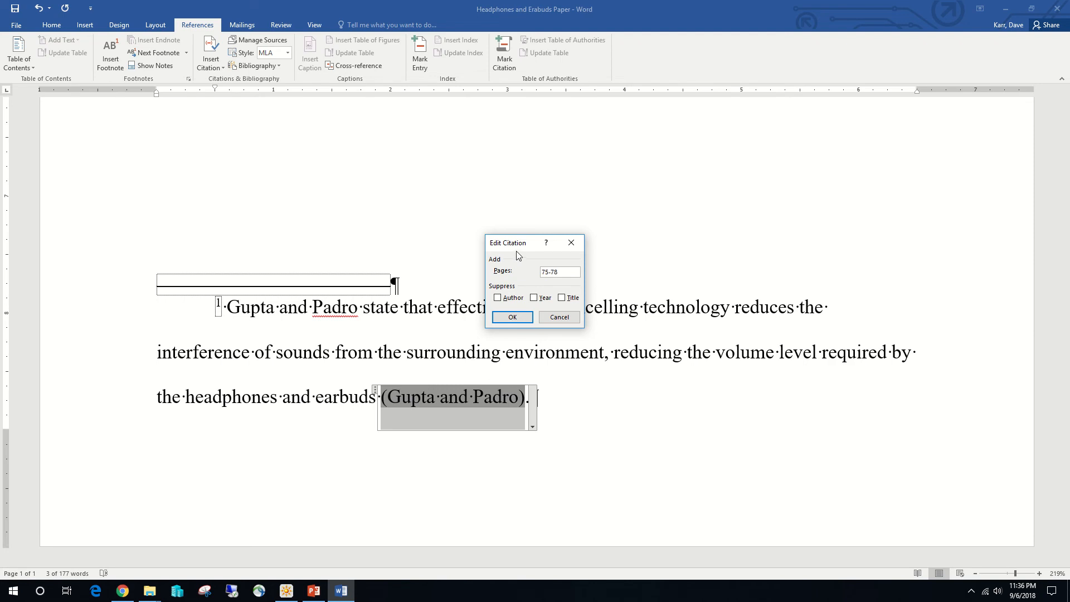
pyautogui.click(497, 298)
pyautogui.click(570, 302)
pyautogui.click(512, 317)
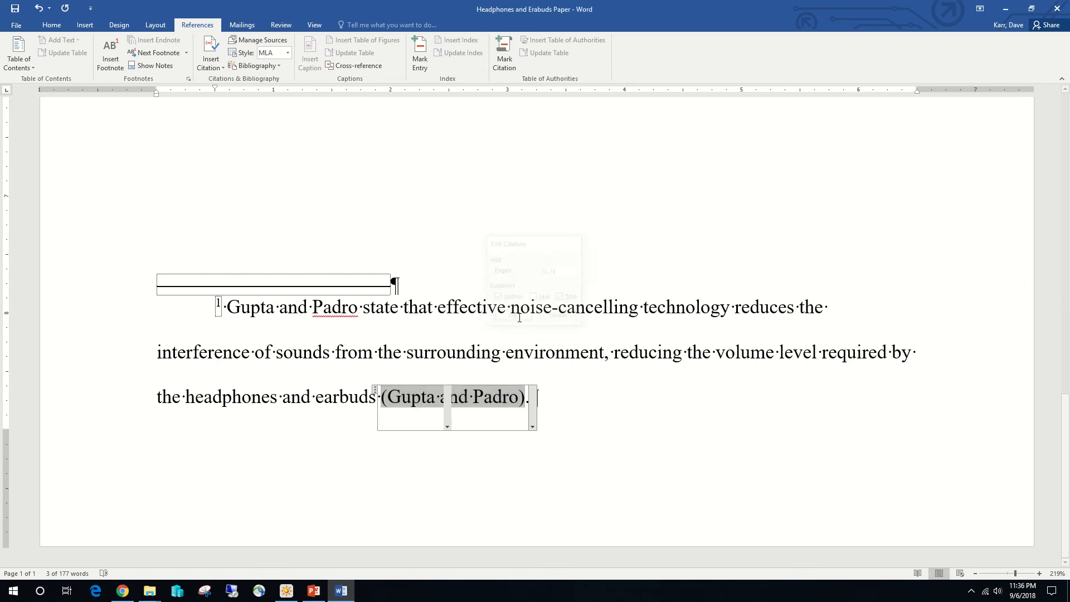
pyautogui.click(432, 439)
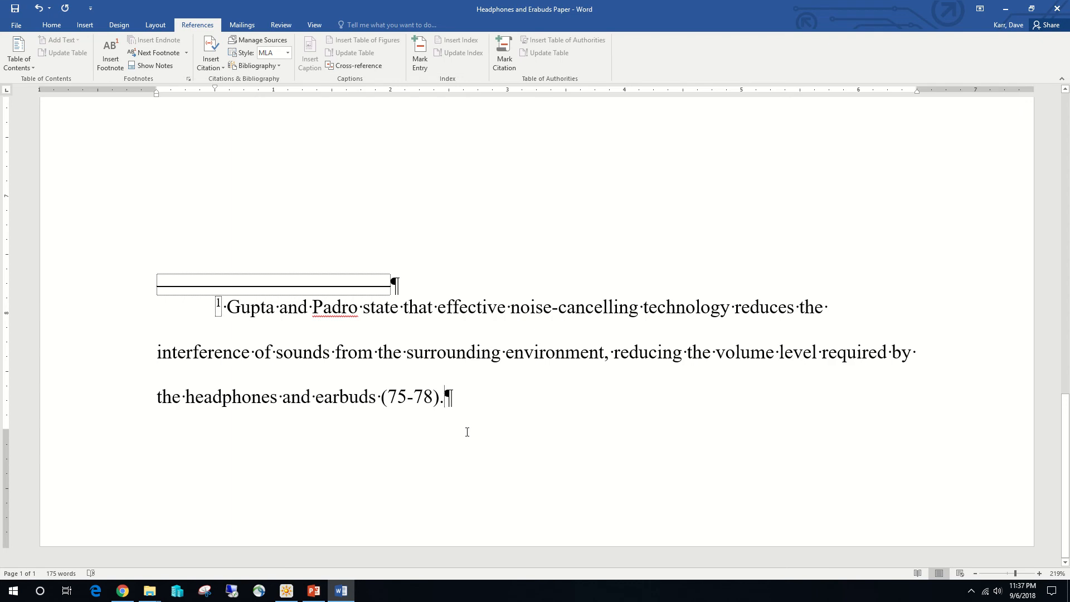
pyautogui.click(10, 9)
# Step: Start a new paragraph after the noise-cancelling technology sentence in the body text with "The volume level of the sound that"
pyautogui.scroll(5, 646, 443)
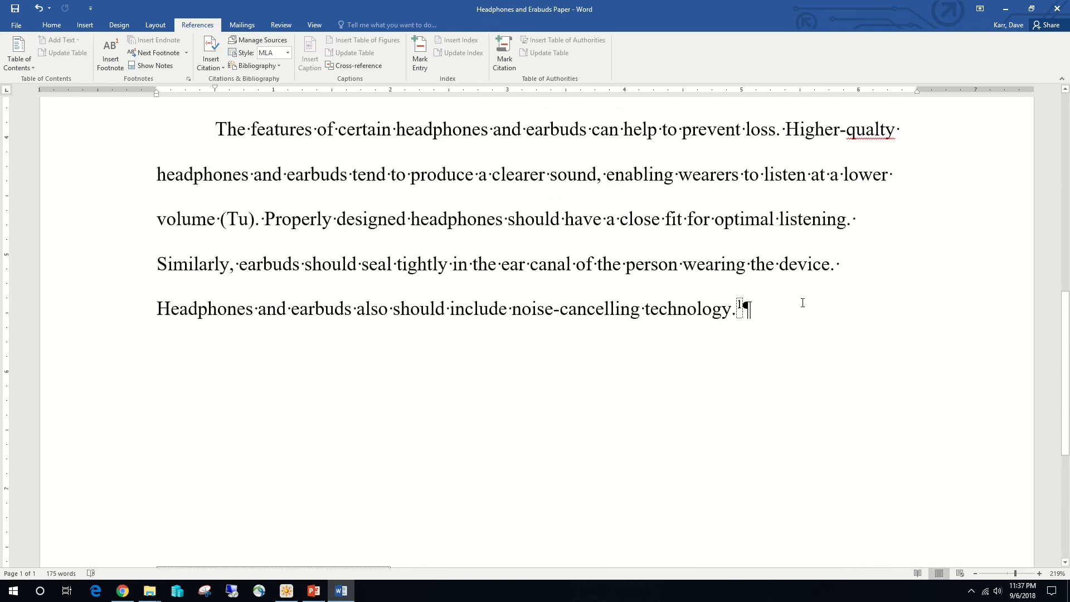
pyautogui.click(771, 309)
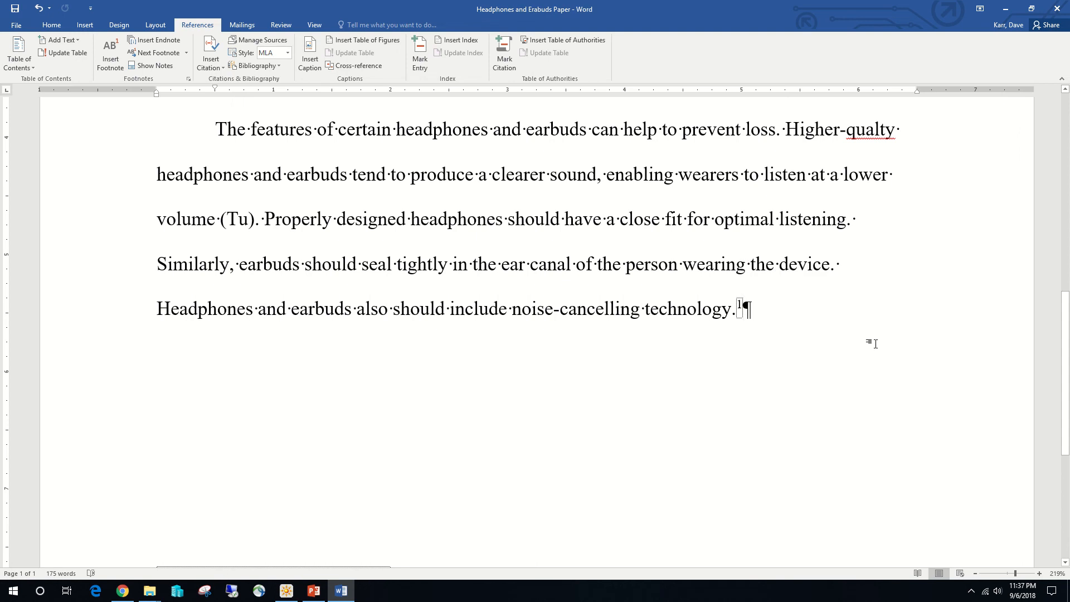
pyautogui.press('Return')
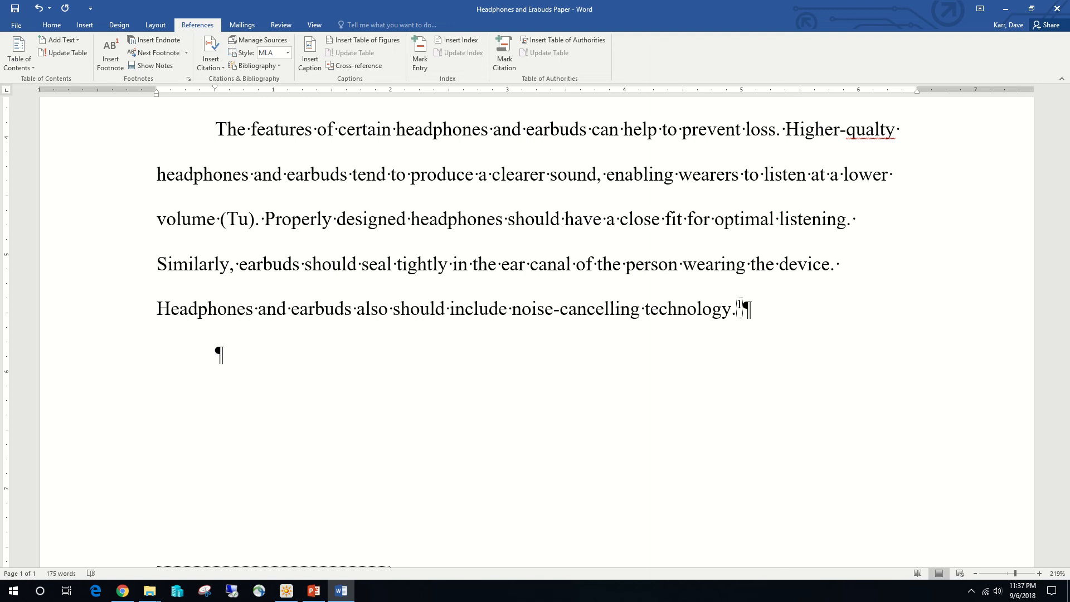
pyautogui.write('The vi')
pyautogui.press('BackSpace')
pyautogui.write('olume')
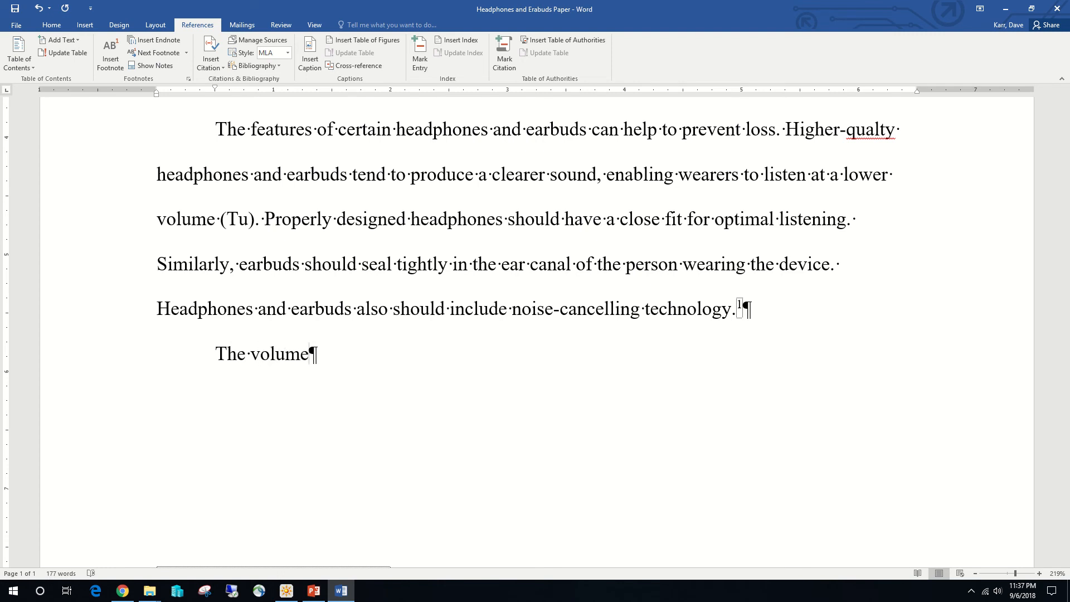
pyautogui.write(' level of the ')
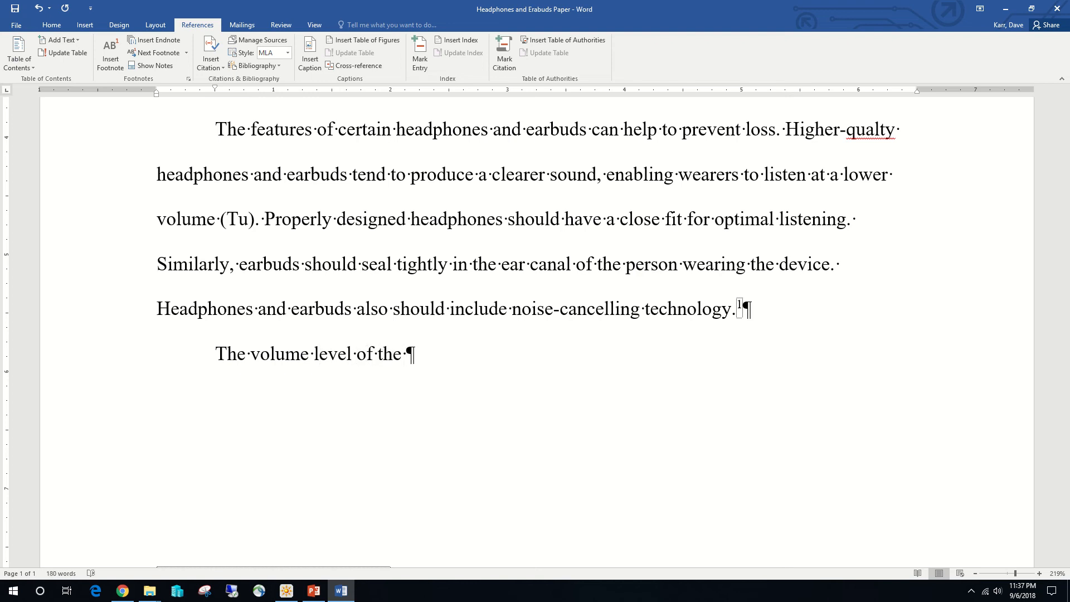
pyautogui.write('sound that ')
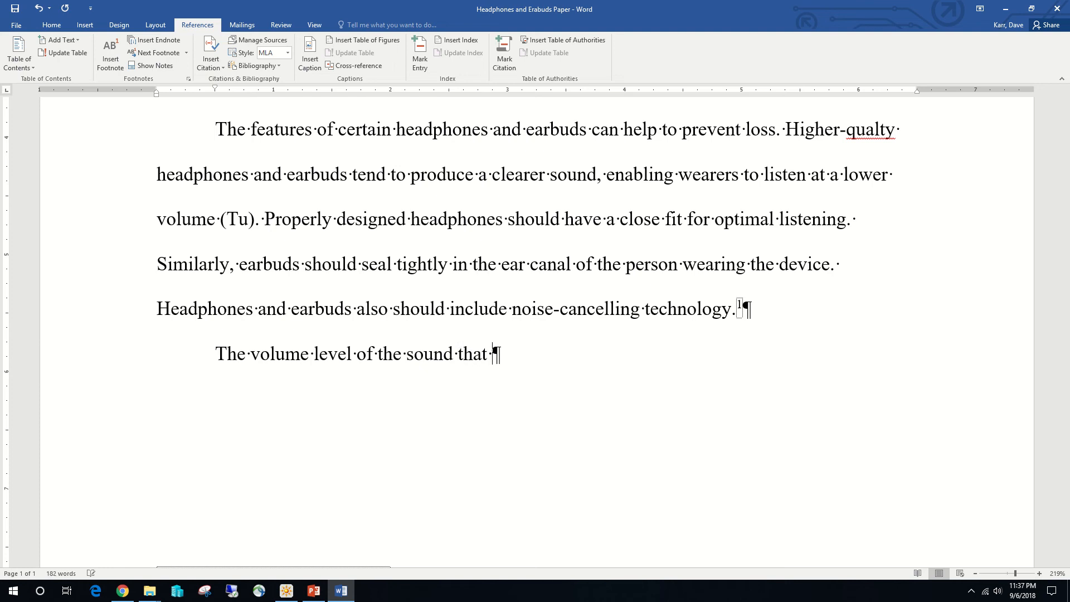
# Step: Continue the new paragraph's sentence with "transmits from headphones", correcting the verb's spelling with the suggested word
pyautogui.write('transmites')
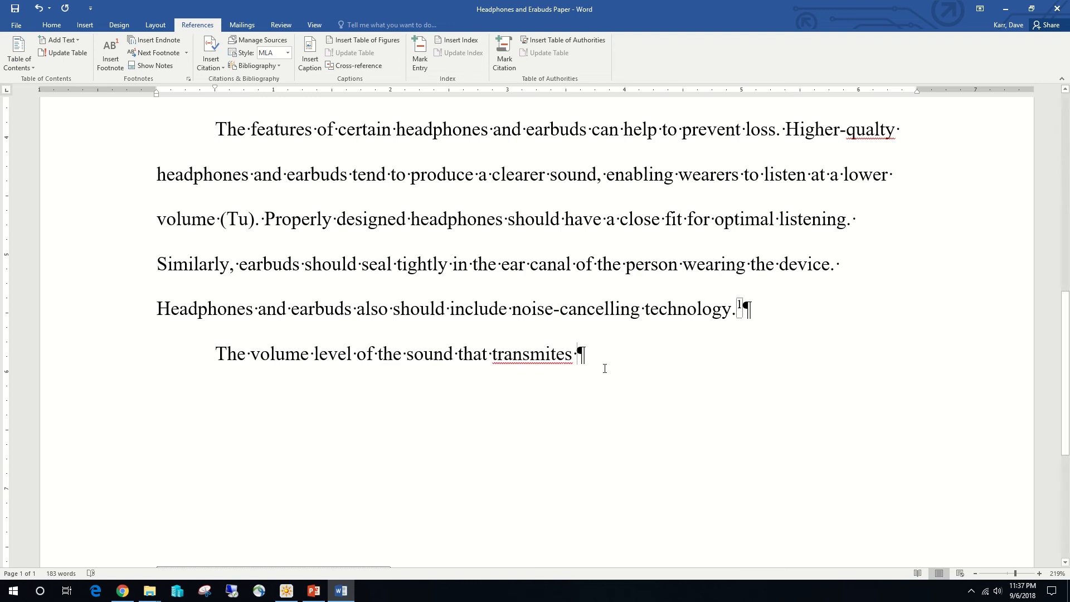
pyautogui.rightClick(572, 353)
pyautogui.click(609, 369)
pyautogui.write('from ')
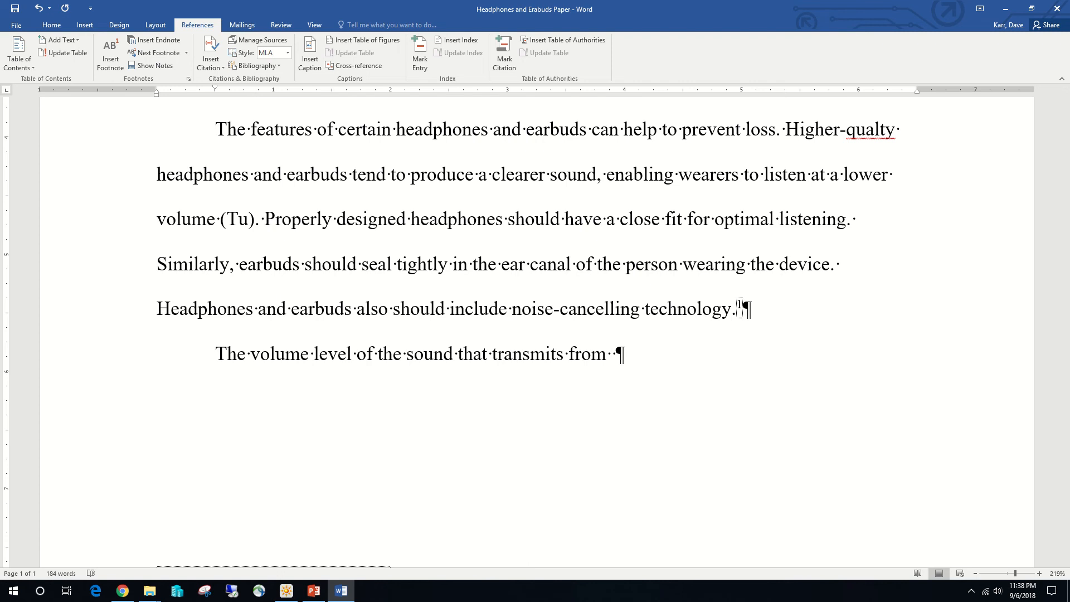
pyautogui.write('headphones ')
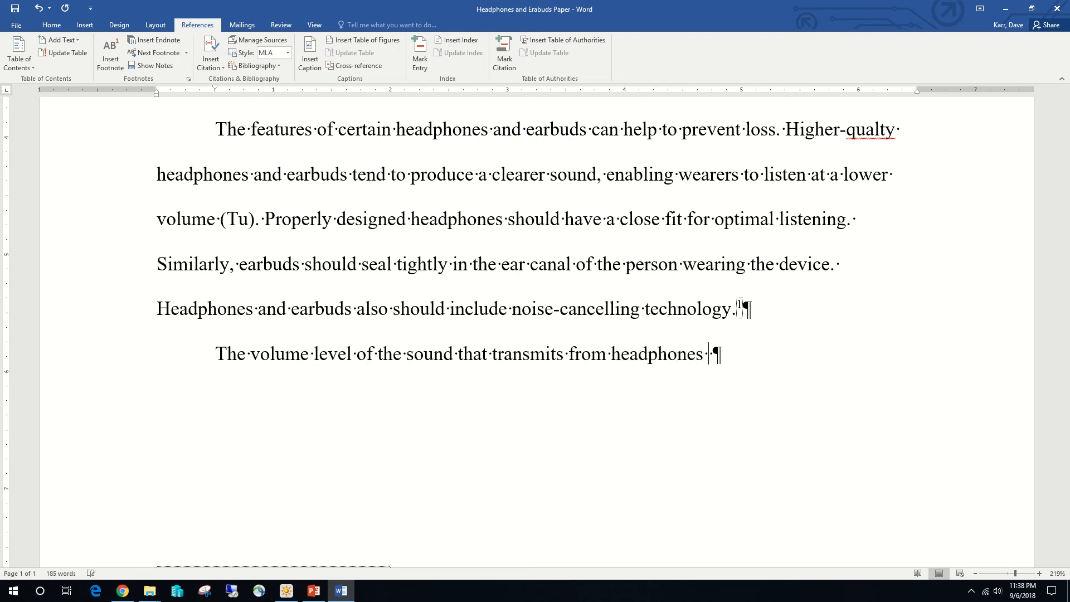
# Step: Finish the volume level sentence with "or earbuds into the ear of a person wearing this type of device has been linked to hearing loss."
pyautogui.write('or earbud')
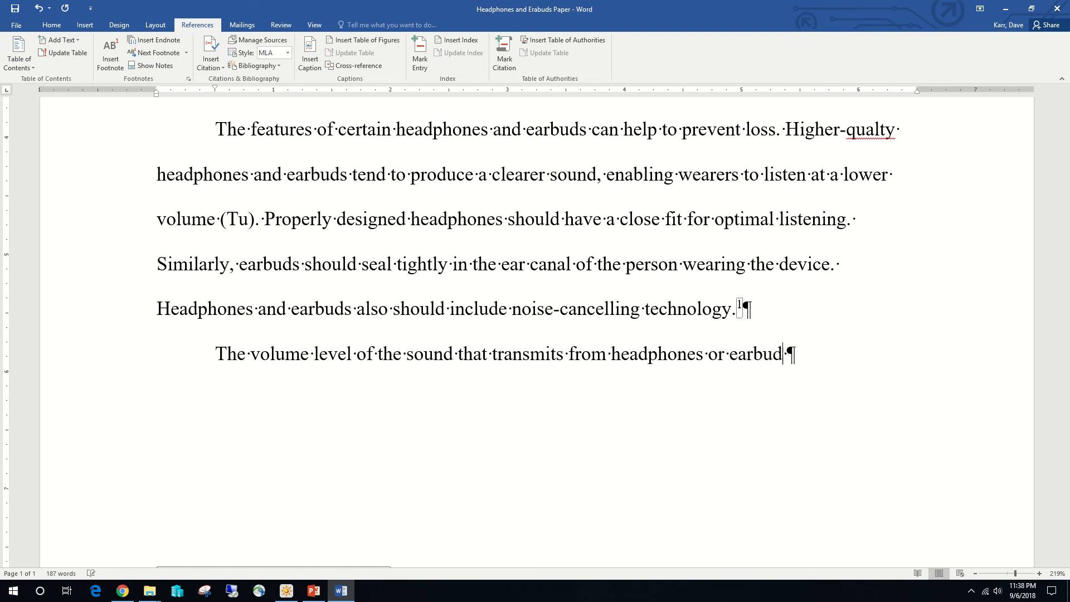
pyautogui.write('s into the ')
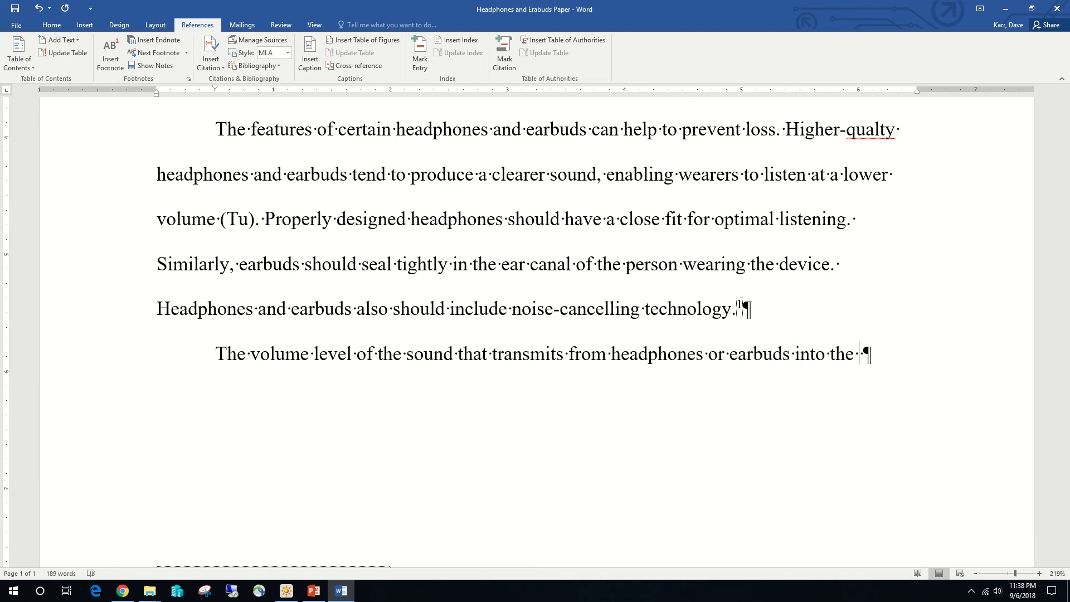
pyautogui.write('ear of a person ')
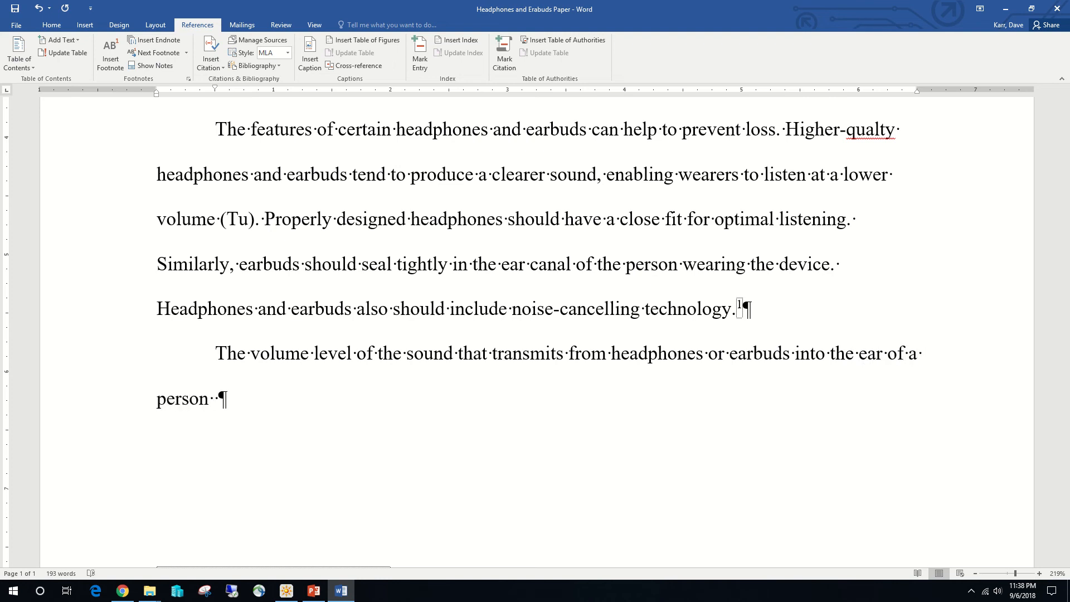
pyautogui.write('wearing this ty')
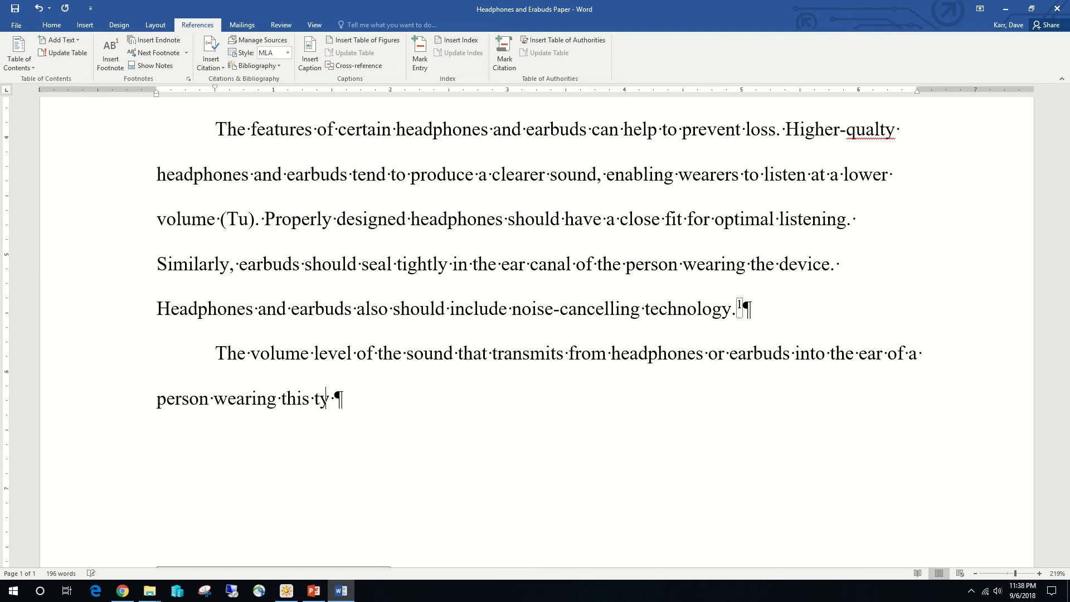
pyautogui.write('pe of device')
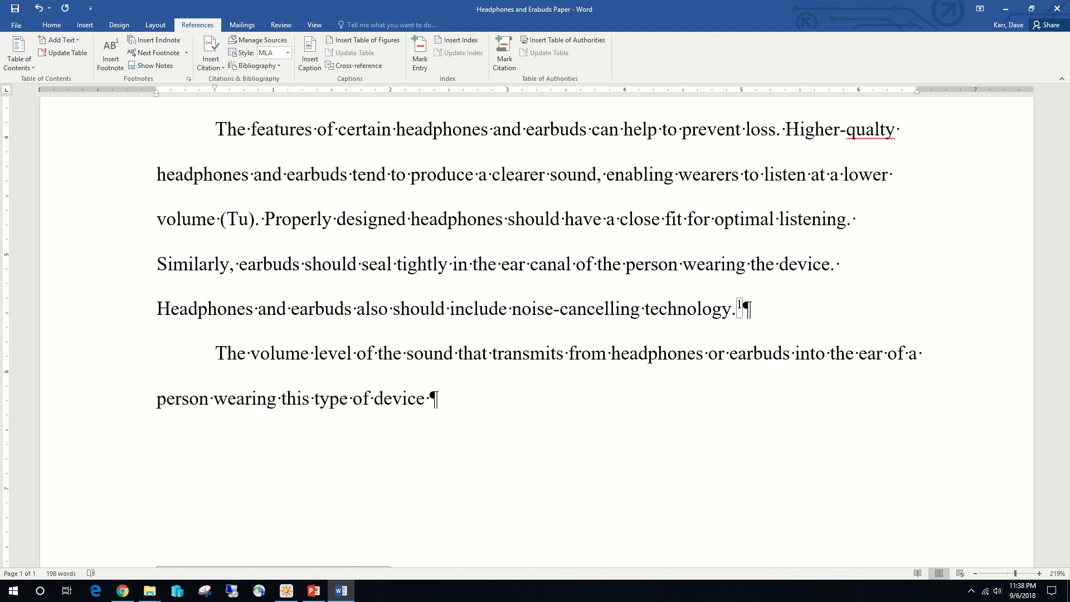
pyautogui.write(' has been linked')
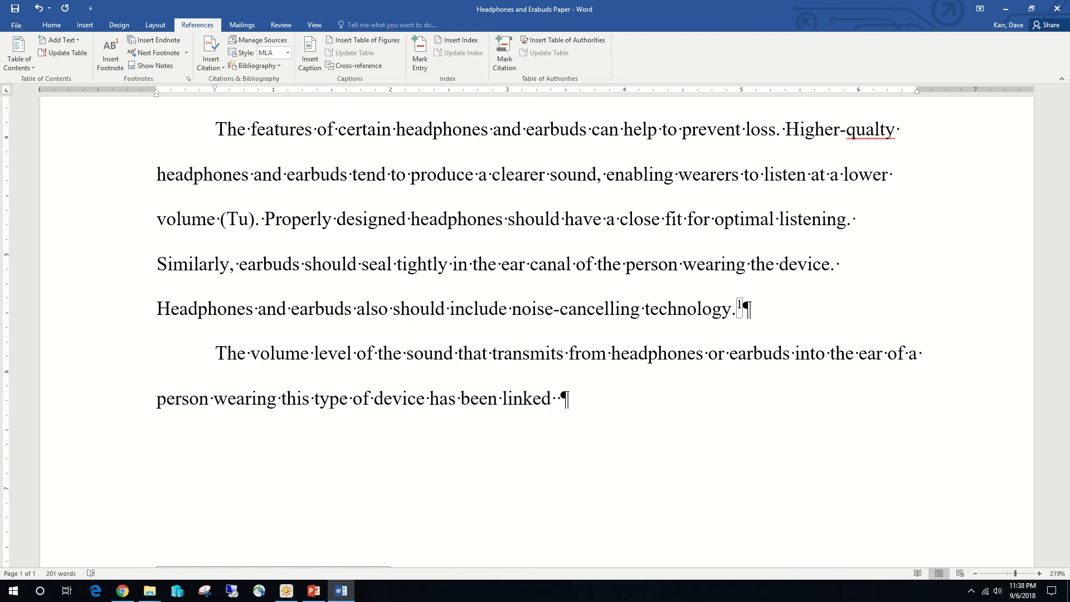
pyautogui.write(' to hearing loss.')
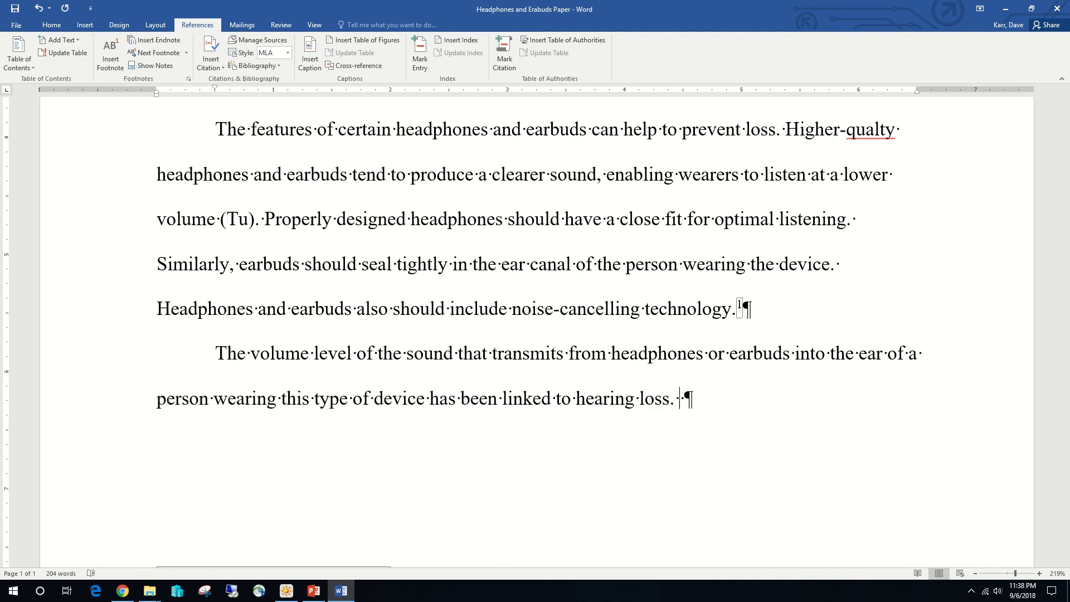
pyautogui.press('BackSpace')
# Step: Begin the paragraph's second sentence with "The volume should be set low enough that", correcting any misspelled words
pyautogui.write('Th volume should')
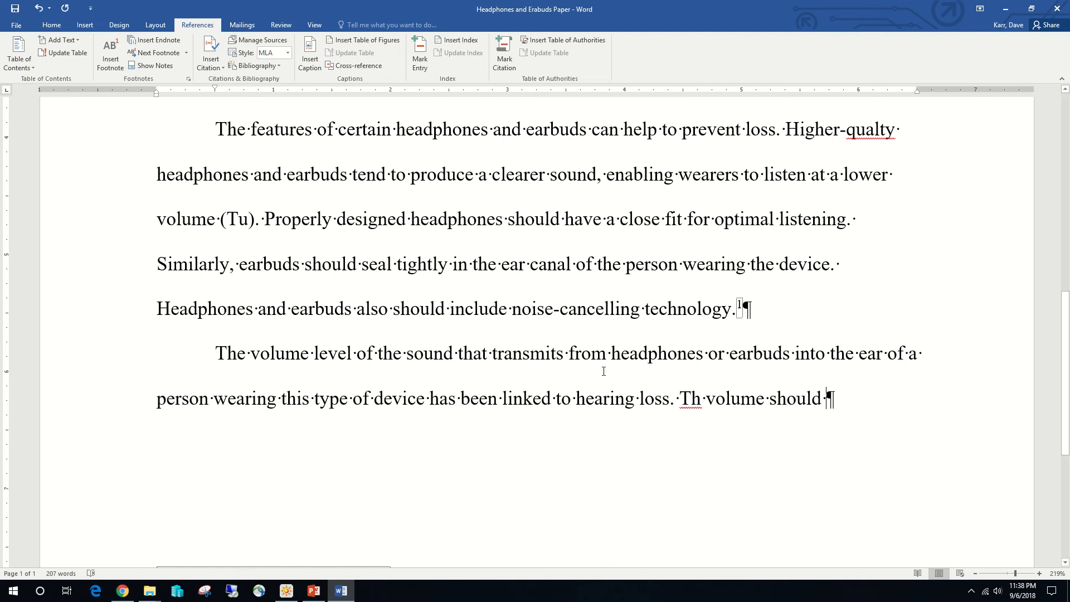
pyautogui.click(703, 408)
pyautogui.write('e')
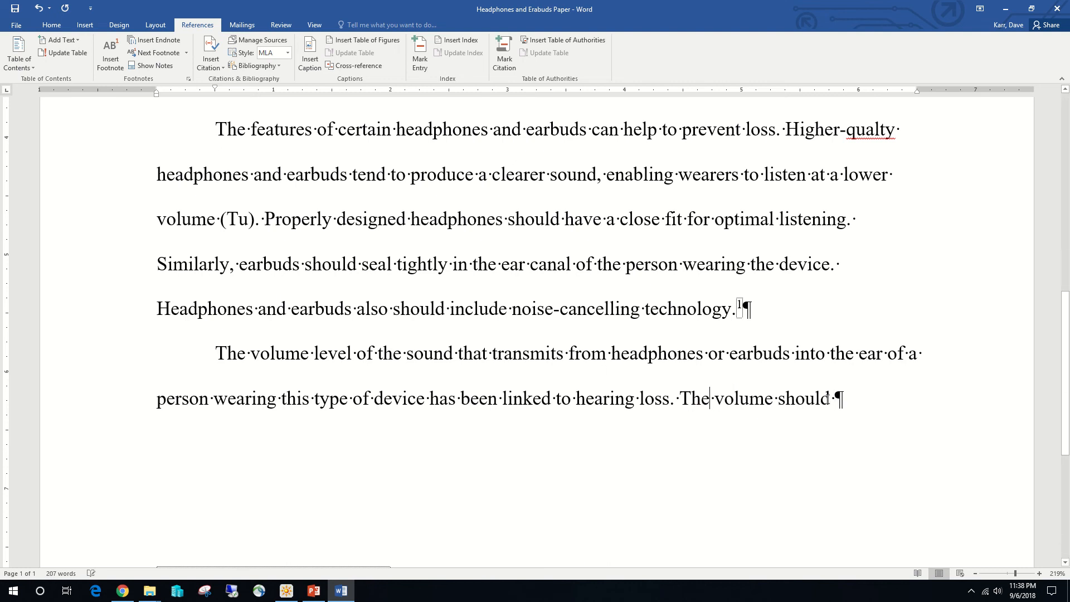
pyautogui.press('End')
pyautogui.write('v')
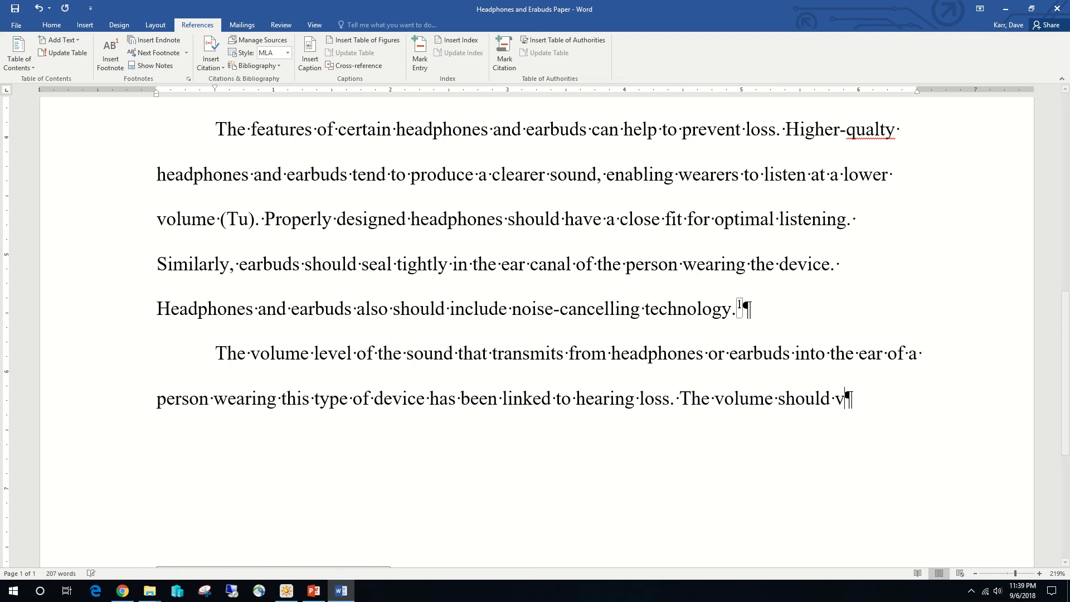
pyautogui.press('BackSpace')
pyautogui.write('be')
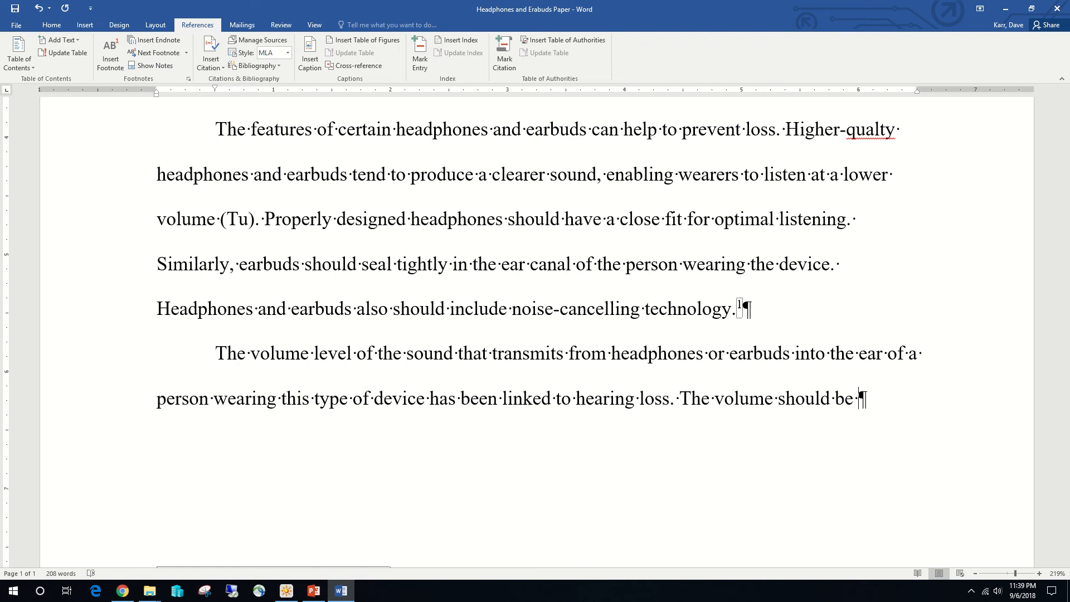
pyautogui.write('set low ')
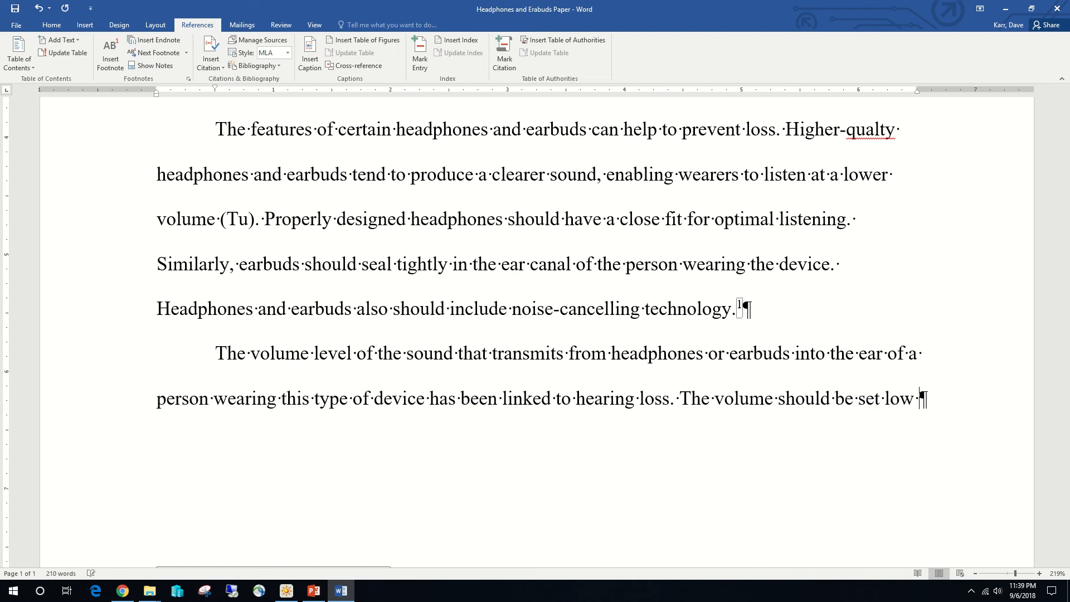
pyautogui.write('enoug')
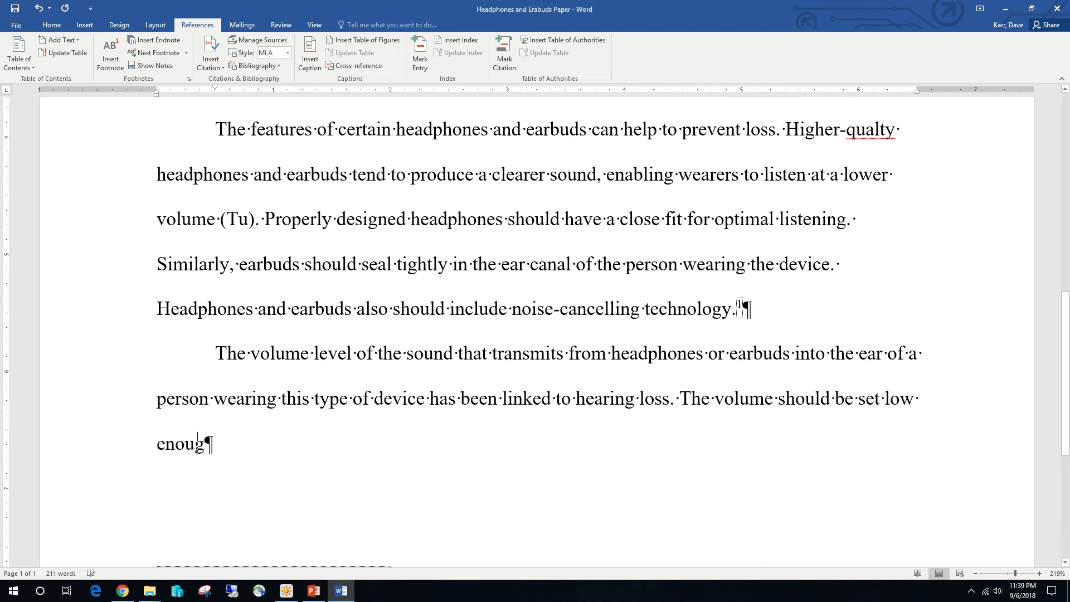
pyautogui.write('h that ')
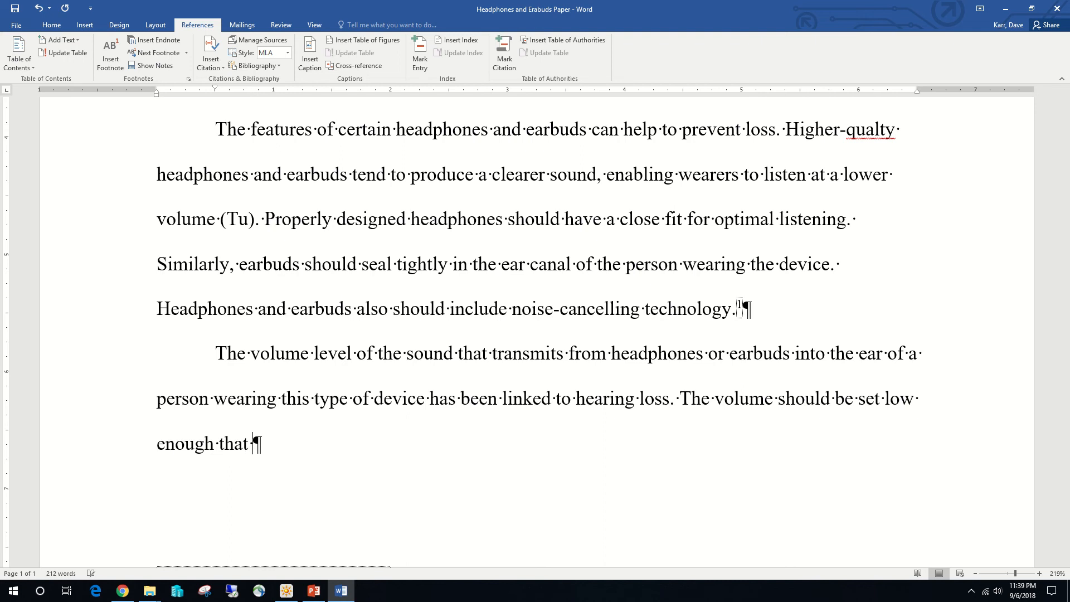
# Step: Complete the second sentence with "other people nearby cannot hear the sound being transmitted."
pyautogui.write('other people ')
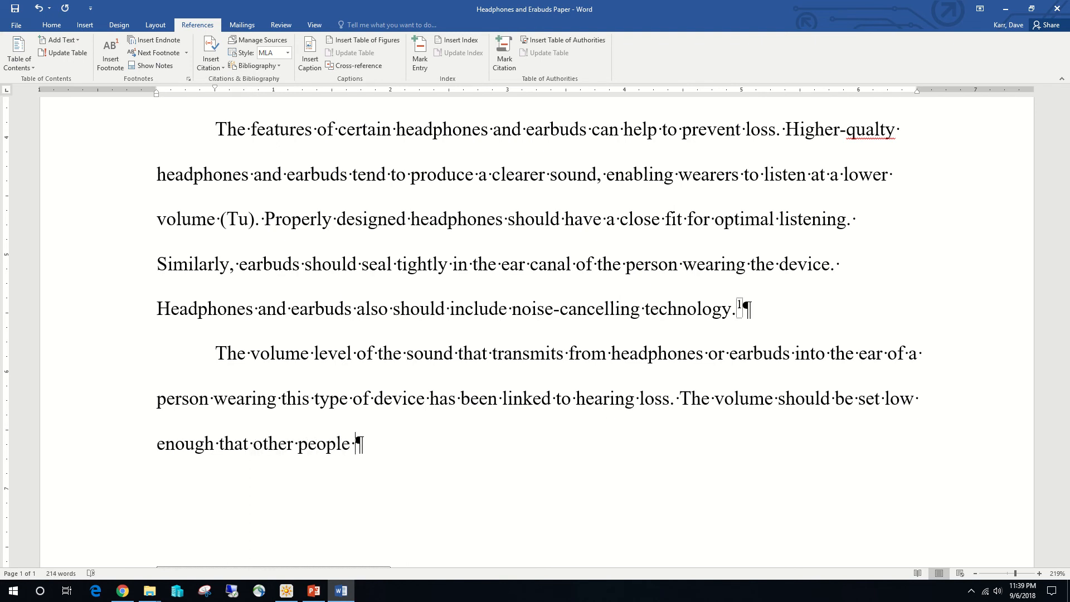
pyautogui.write('nearby ')
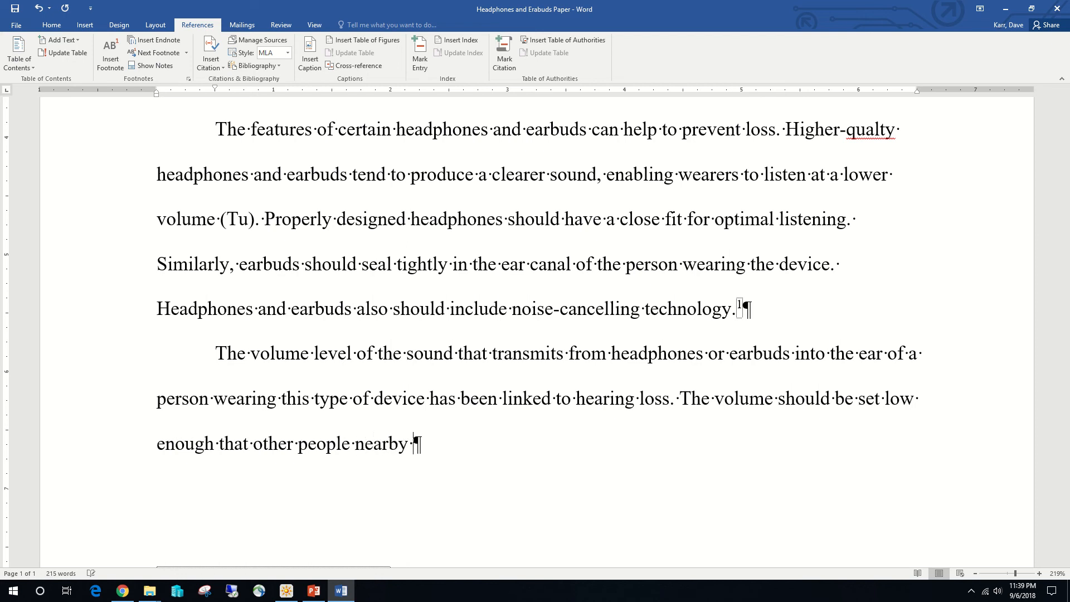
pyautogui.write('cannot ')
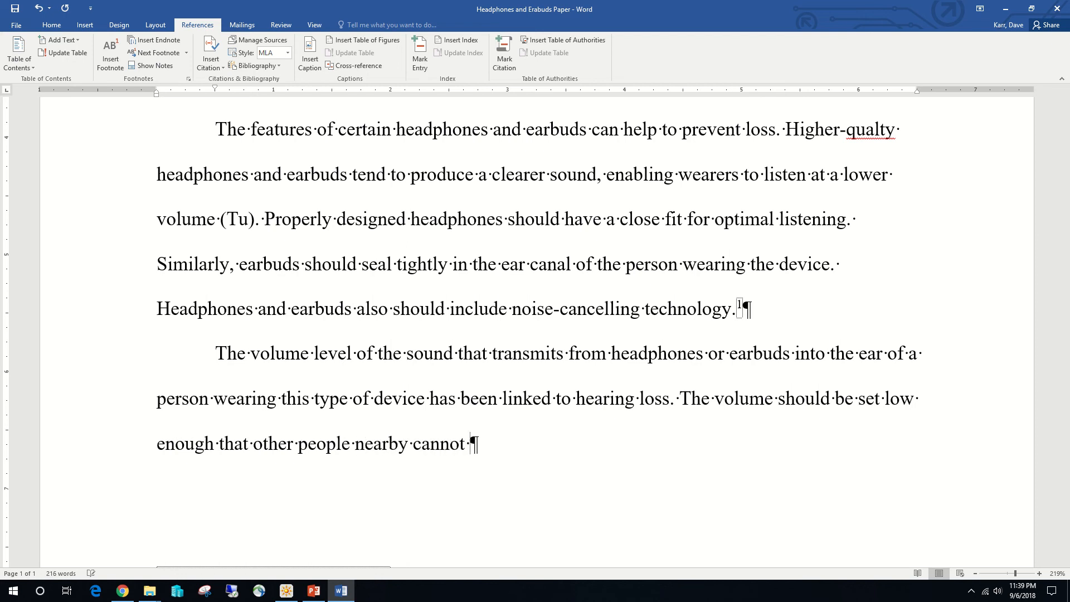
pyautogui.write('hear the sound')
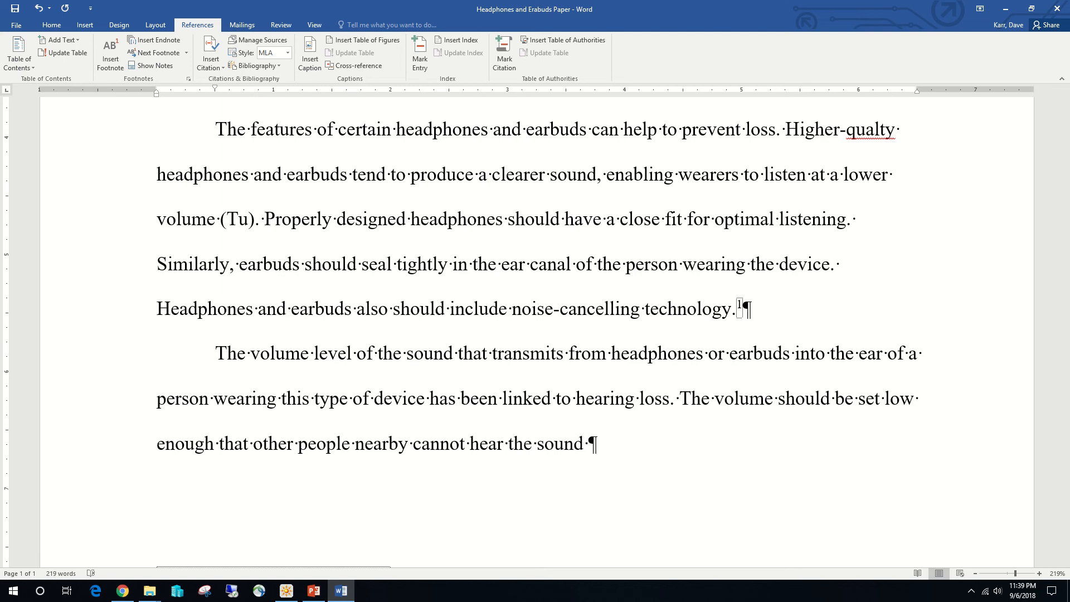
pyautogui.write(' being trans')
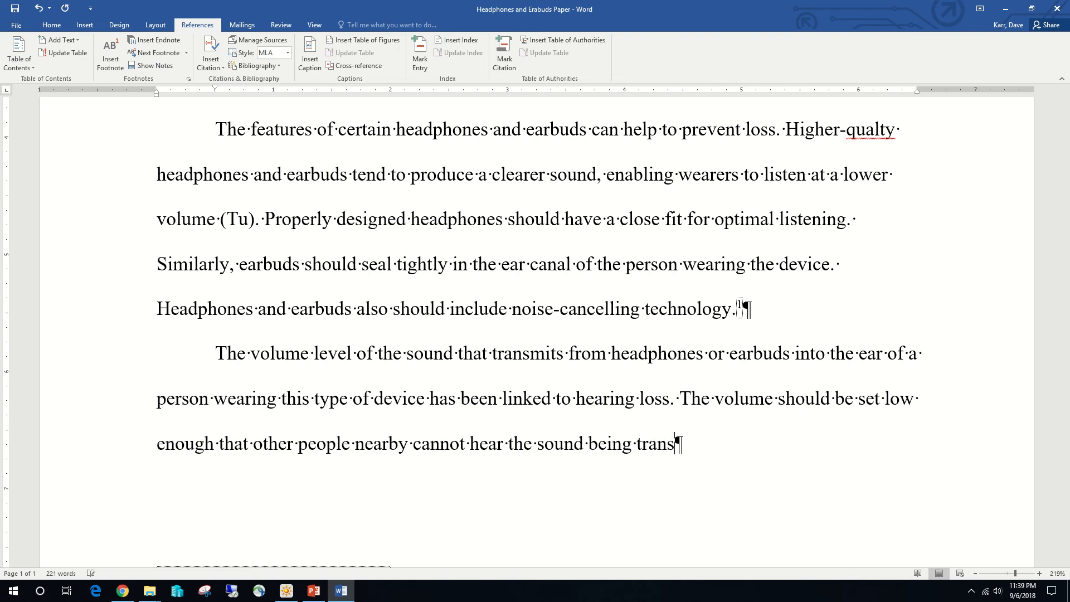
pyautogui.write('mitted. ')
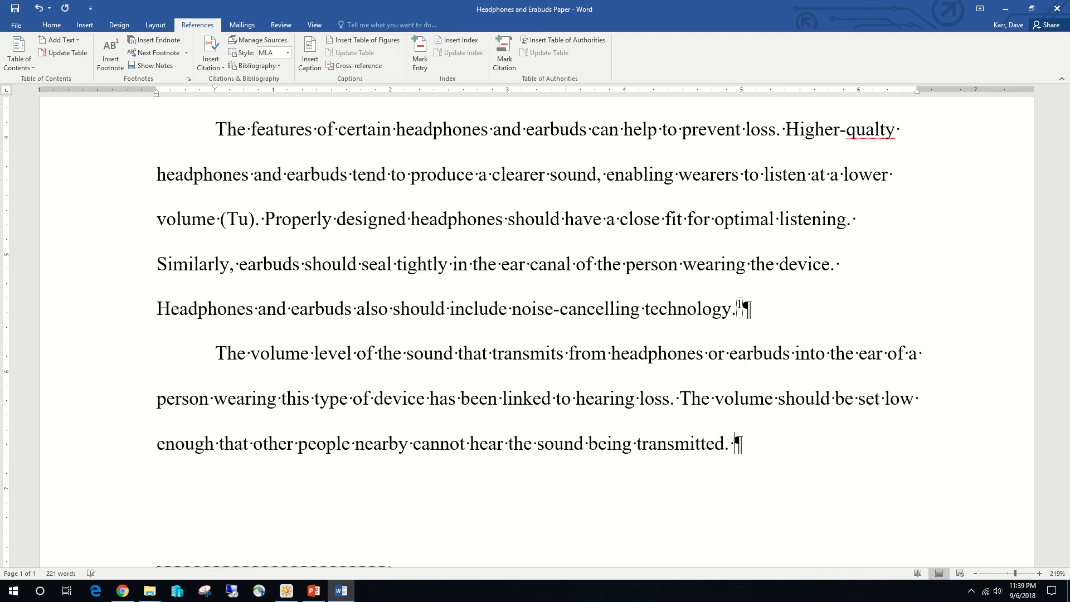
# Step: Add the sentence "The quieter the sounds, the less possibility of hearing damage." to the end of the paragraph
pyautogui.write('The qui')
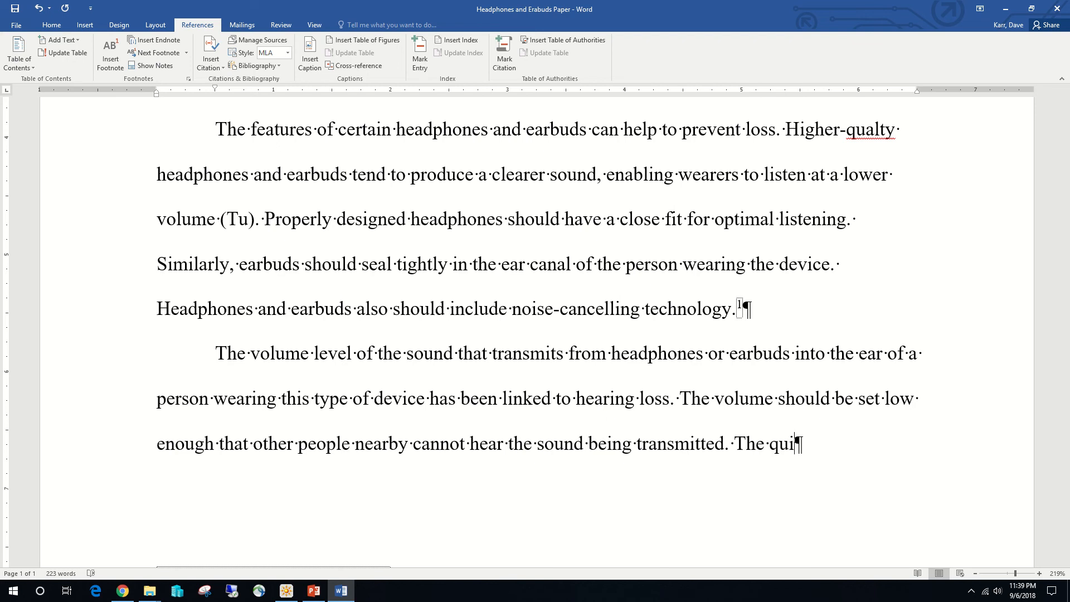
pyautogui.write('eter the sounds')
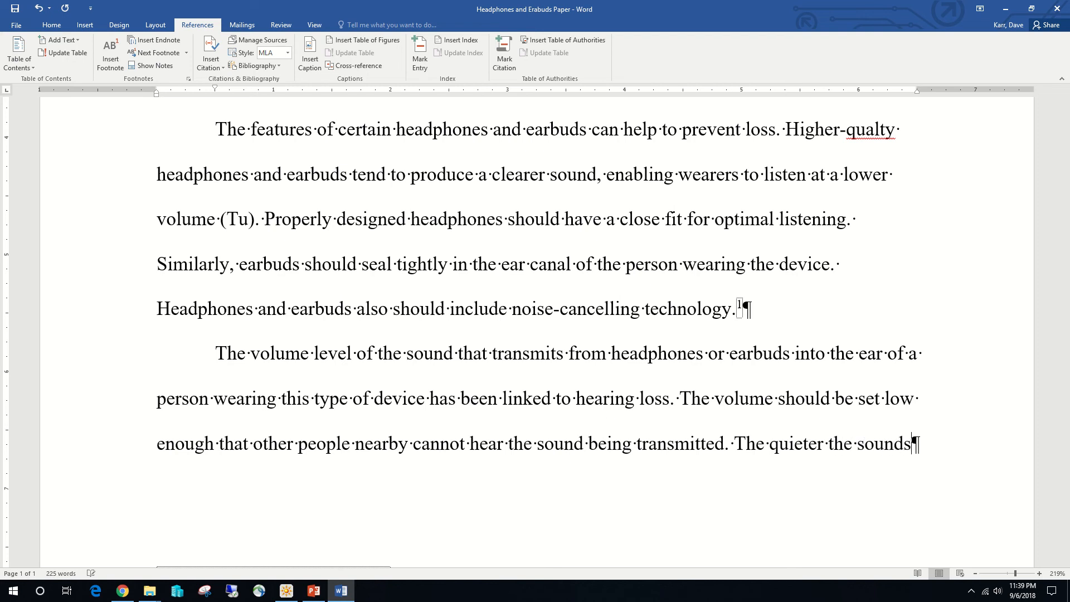
pyautogui.write(', ')
pyautogui.write('the ')
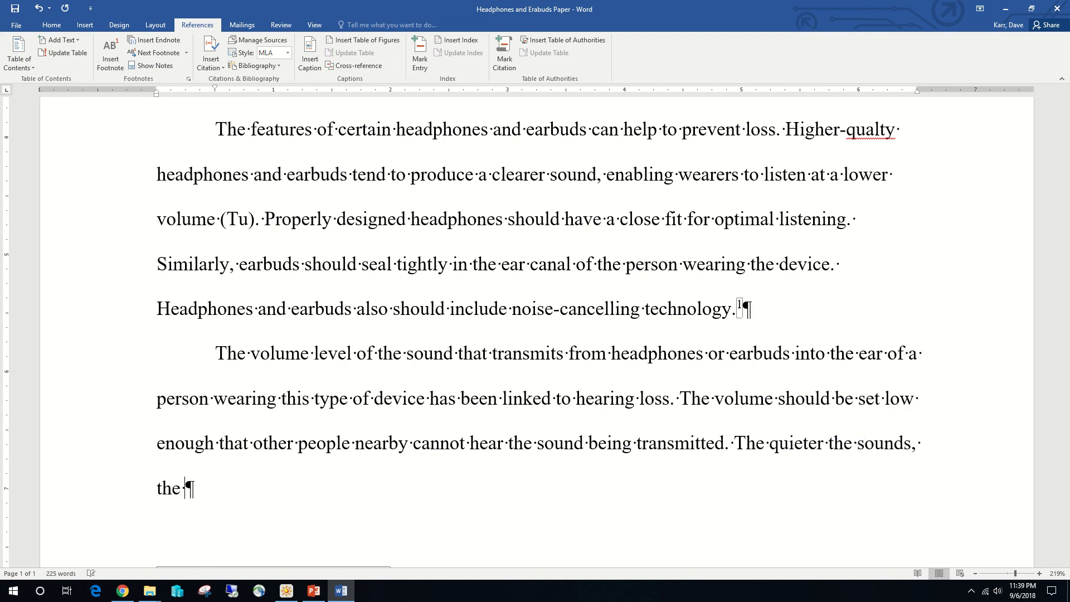
pyautogui.write('less possibility')
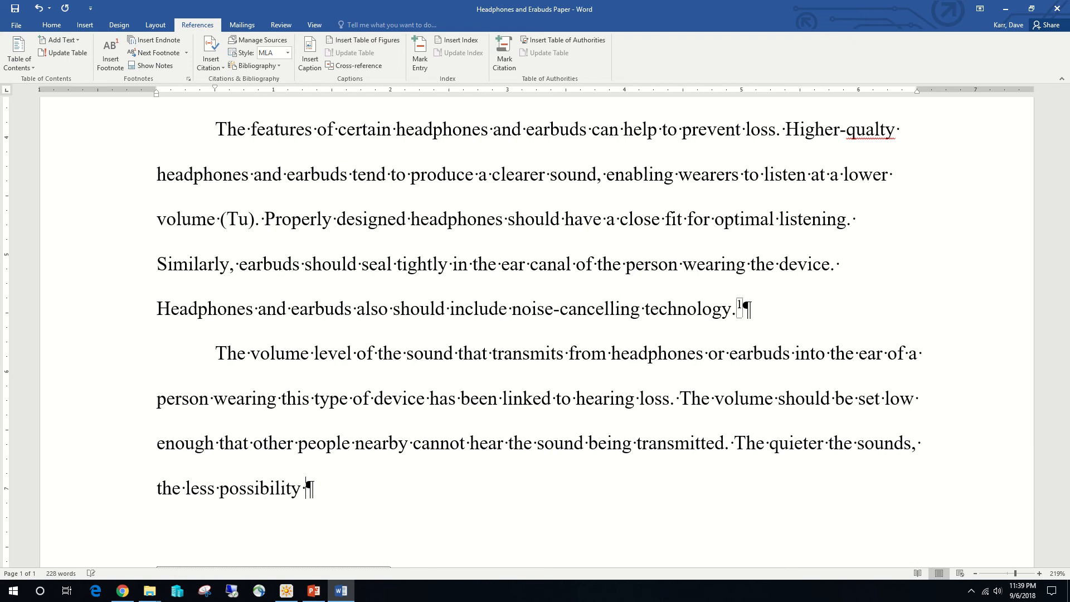
pyautogui.write(' of hearing ')
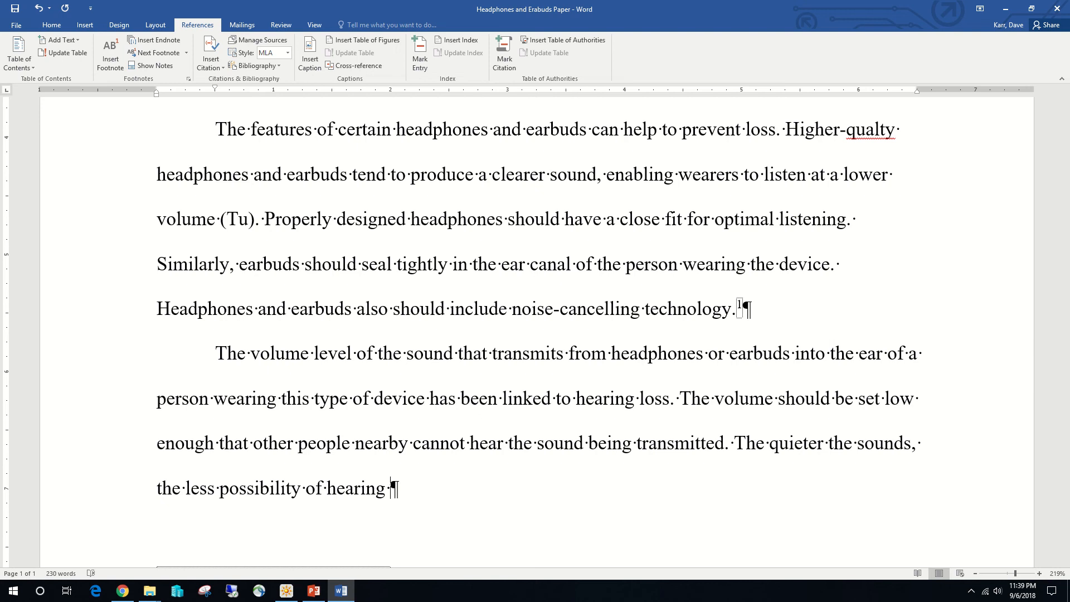
pyautogui.write('damage.')
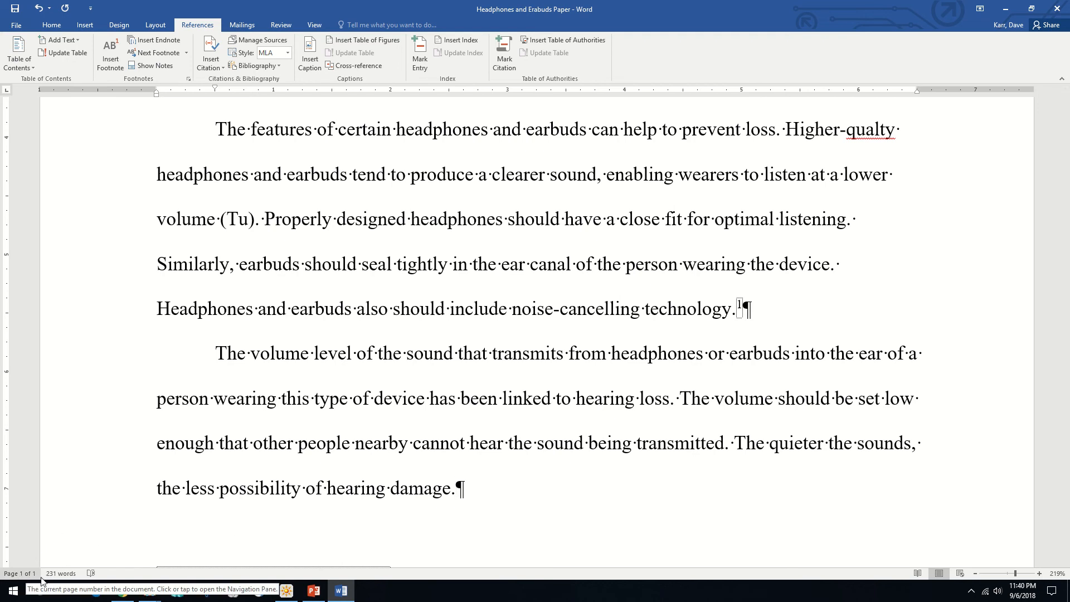
# Step: Check the document's word count statistics, including textboxes, footnotes and endnotes, and close them
pyautogui.click(58, 574)
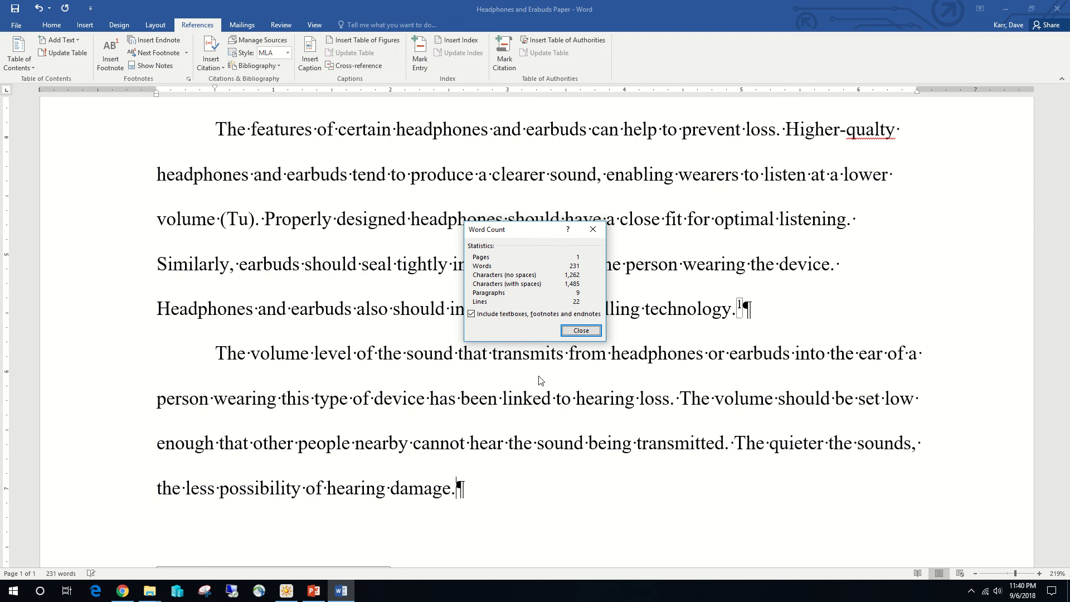
pyautogui.click(571, 332)
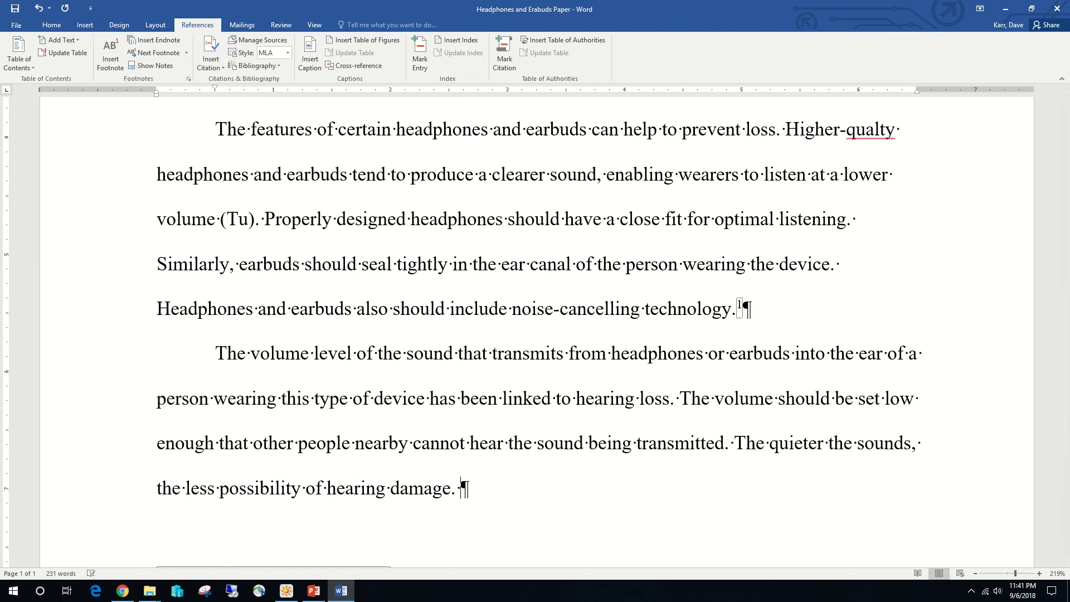
# Step: Begin another sentence after the hearing damage sentence with "Further, listening at a higher volume"
pyautogui.write('Further')
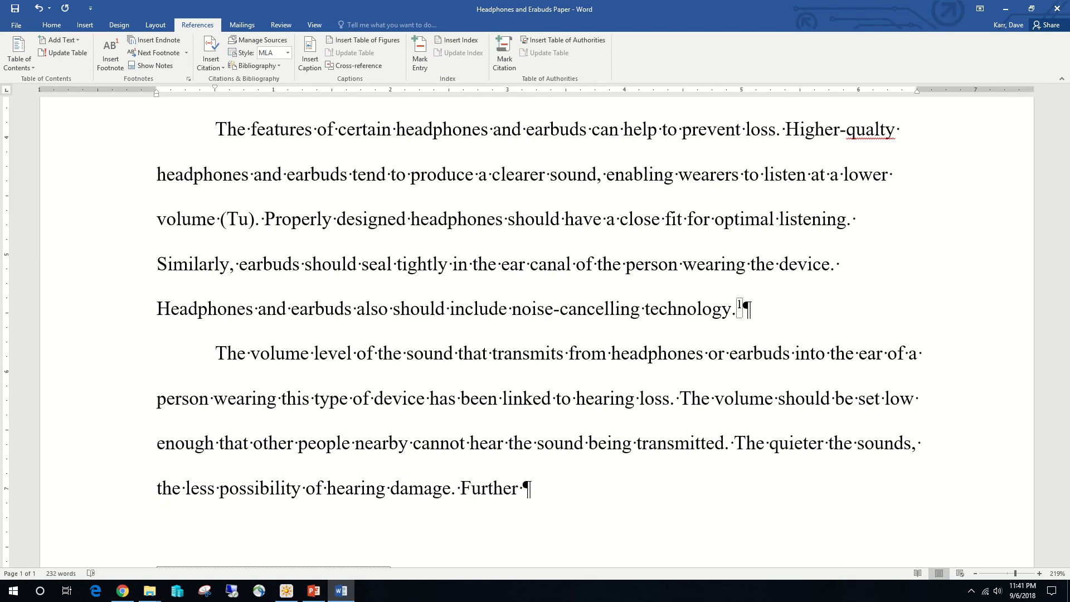
pyautogui.press('BackSpace')
pyautogui.write(', ')
pyautogui.write('lid')
pyautogui.press('BackSpace')
pyautogui.press('BackSpace')
pyautogui.write('istening ')
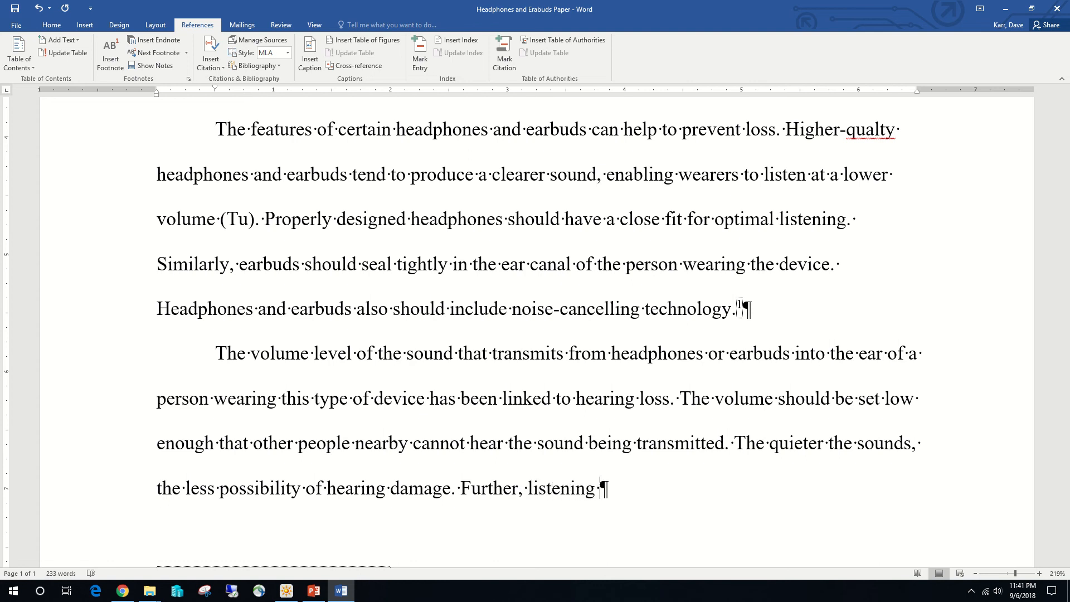
pyautogui.write('at a higher ')
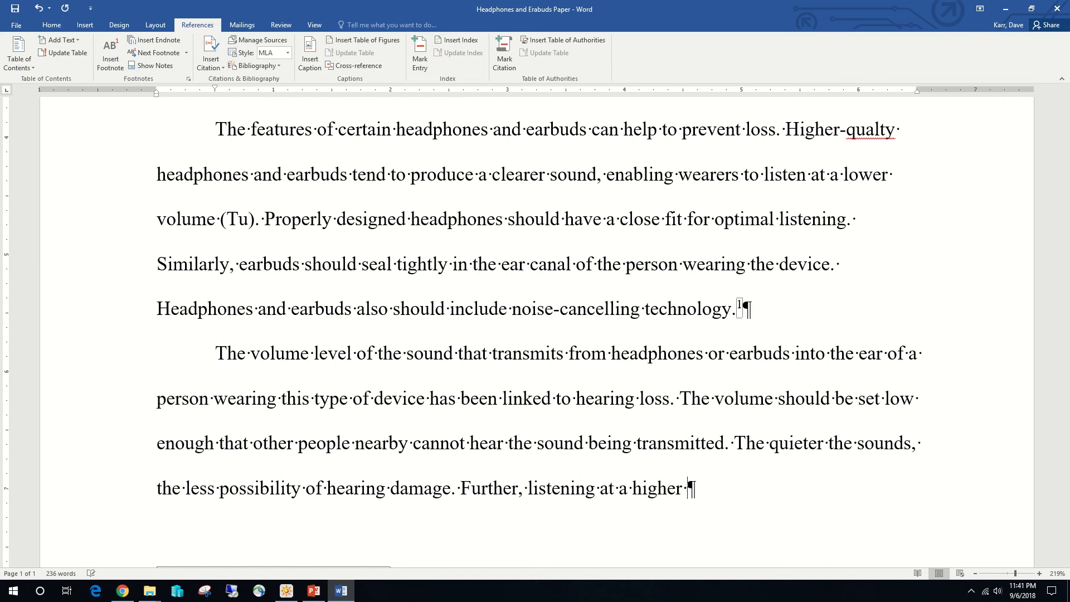
pyautogui.write('lo')
pyautogui.press('BackSpace')
pyautogui.press('BackSpace')
pyautogui.write('volume')
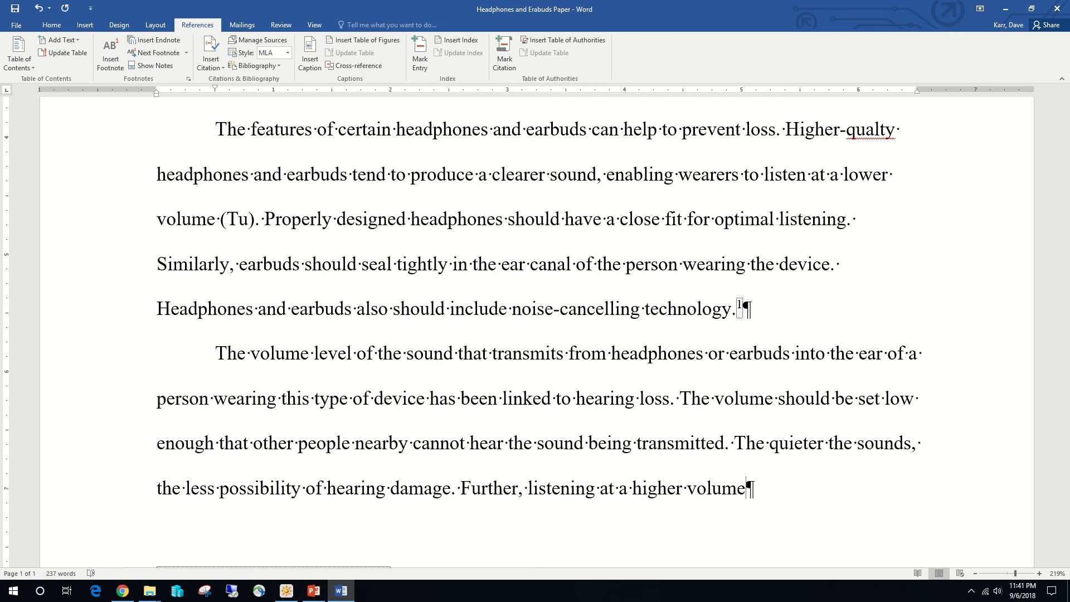
# Step: Complete the "Further" sentence with "for extended periods of time could be unsafe." and begin the next sentence with "One"
pyautogui.write(' for extended ')
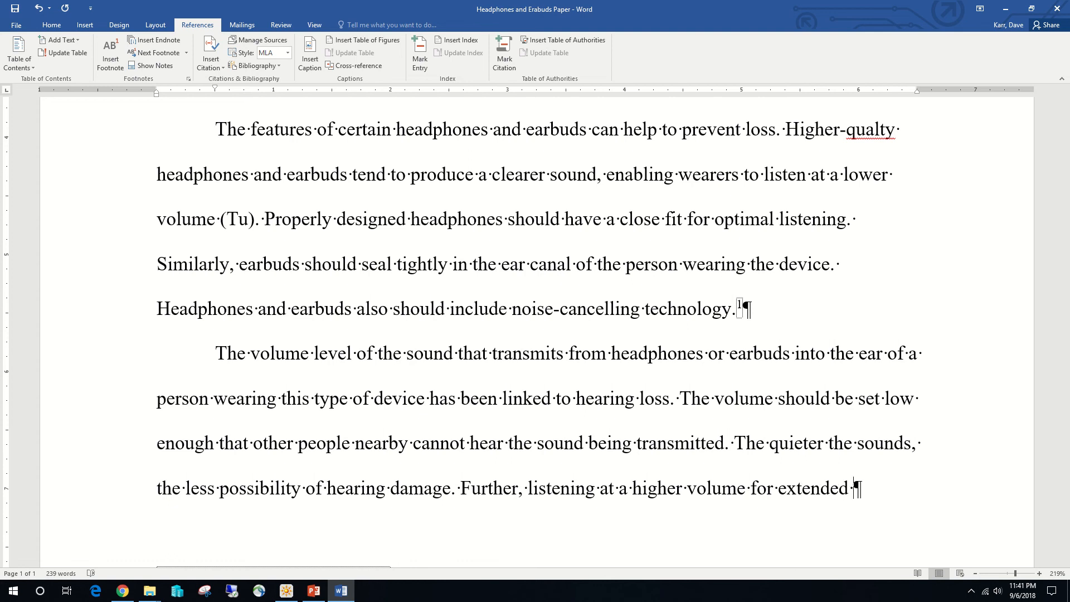
pyautogui.write('pro')
pyautogui.press('BackSpace')
pyautogui.press('BackSpace')
pyautogui.write('eriods ')
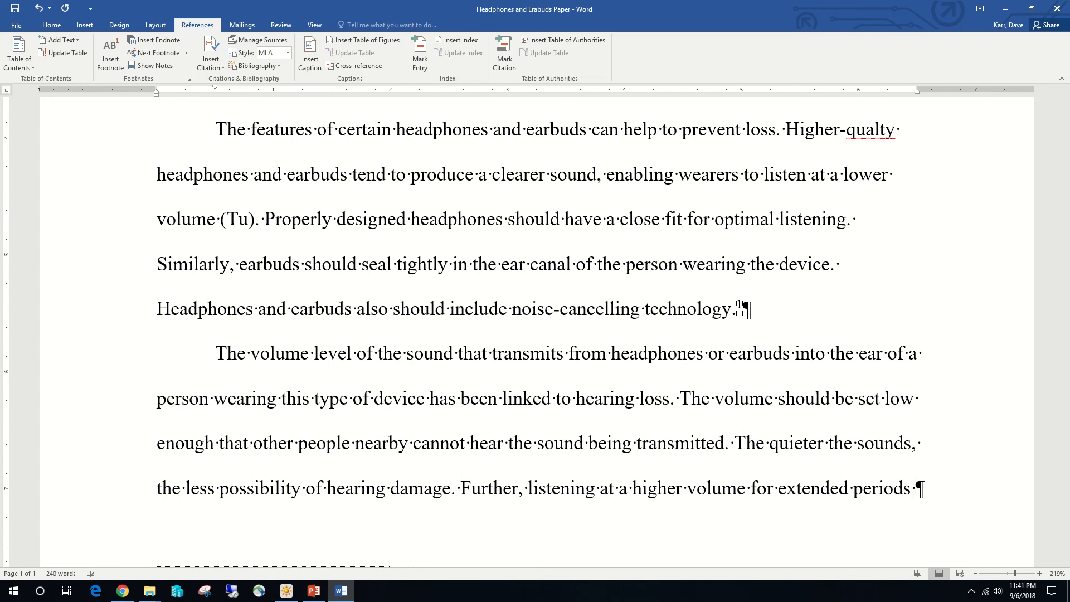
pyautogui.write('of time')
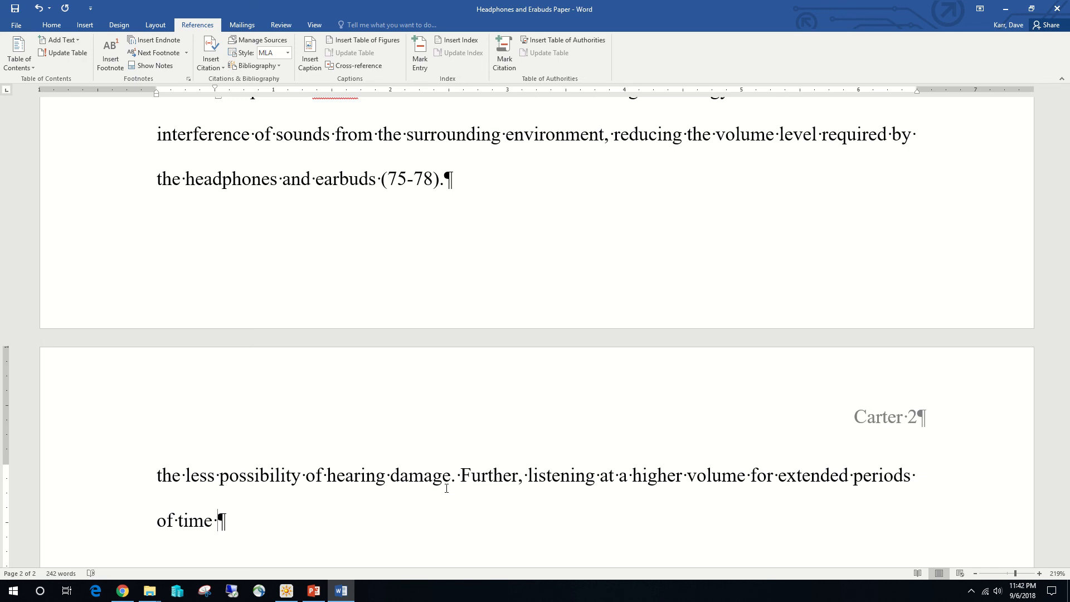
pyautogui.write('could be ')
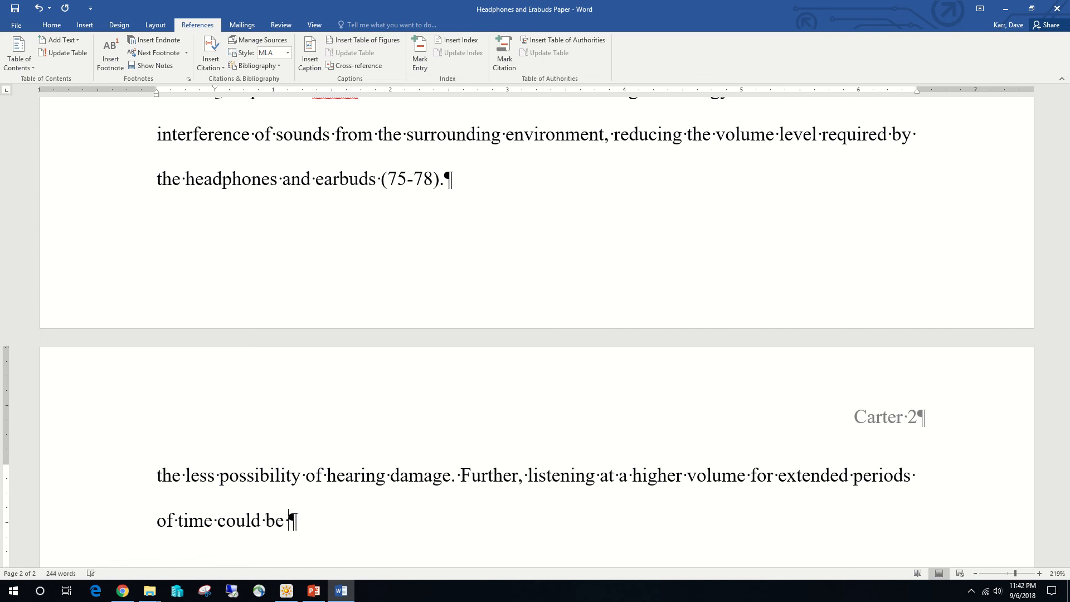
pyautogui.write('unsafr.')
pyautogui.press('BackSpace')
pyautogui.press('BackSpace')
pyautogui.press('BackSpace')
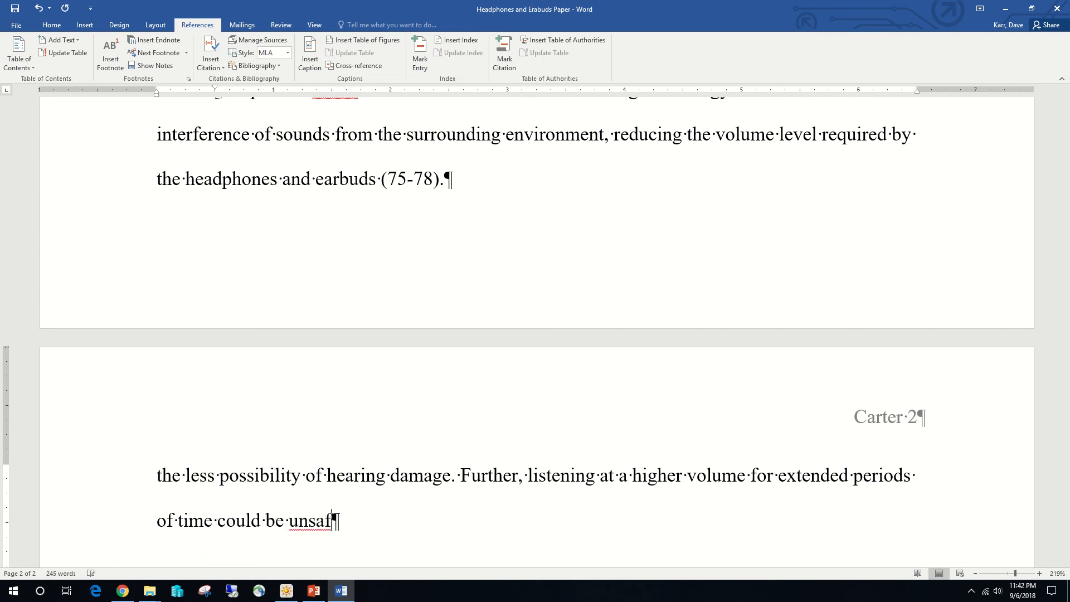
pyautogui.write('fe. One ')
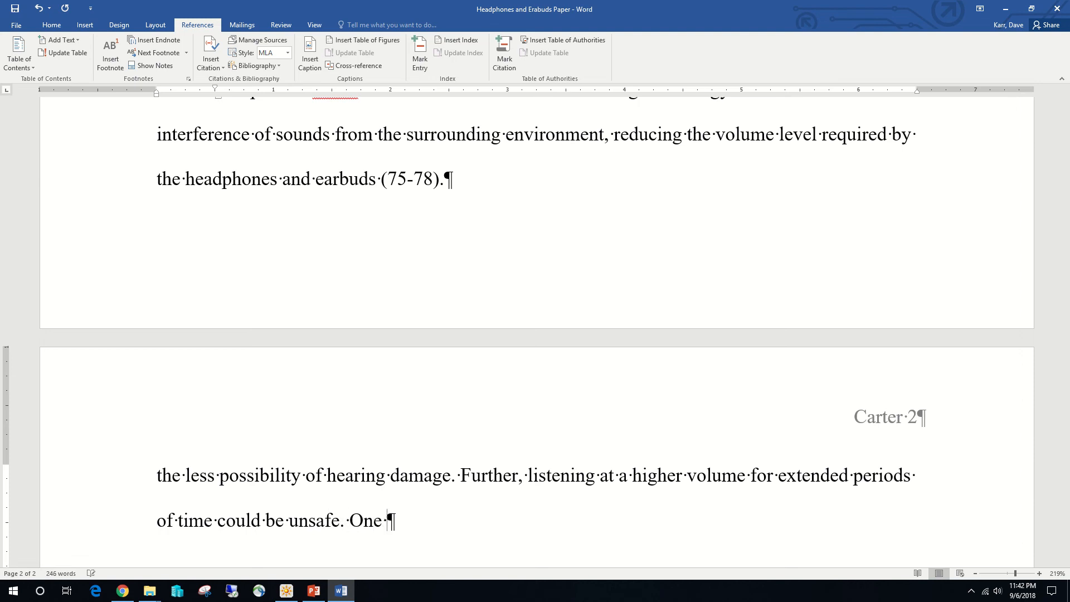
# Step: Continue the new sentence after "One" with "expert suggests people should listen at only 30 percent maximum"
pyautogui.write('expert suggests')
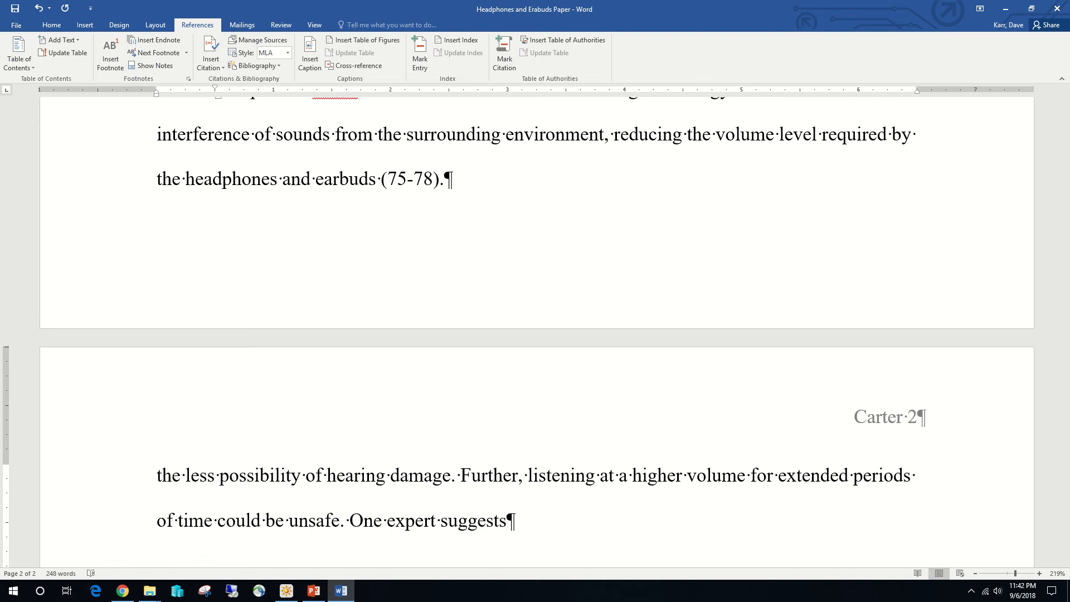
pyautogui.write(' peo')
pyautogui.press('BackSpace')
pyautogui.write('ople')
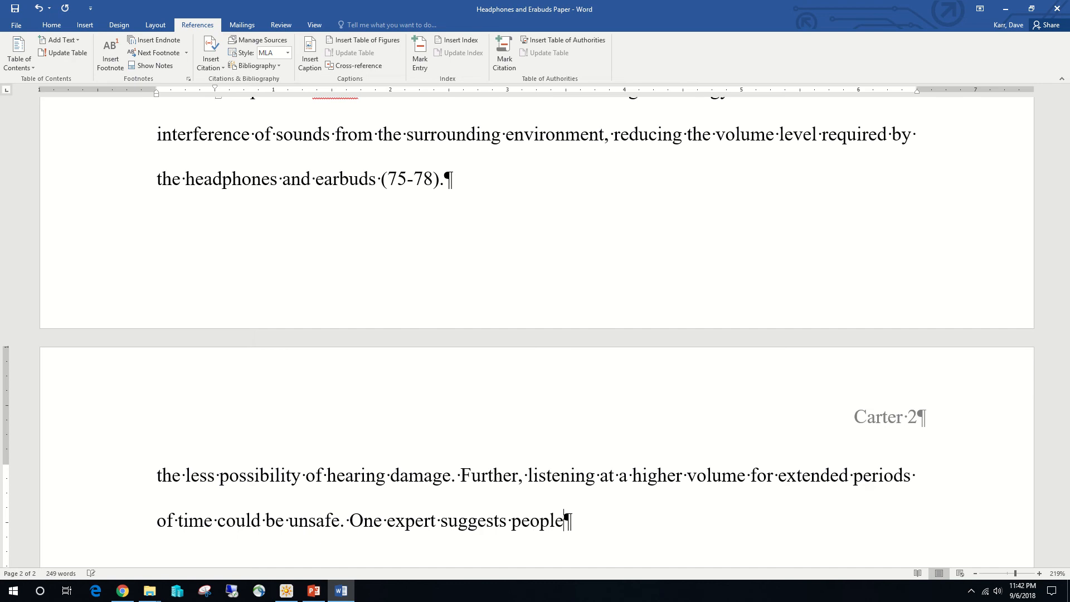
pyautogui.write('hould ')
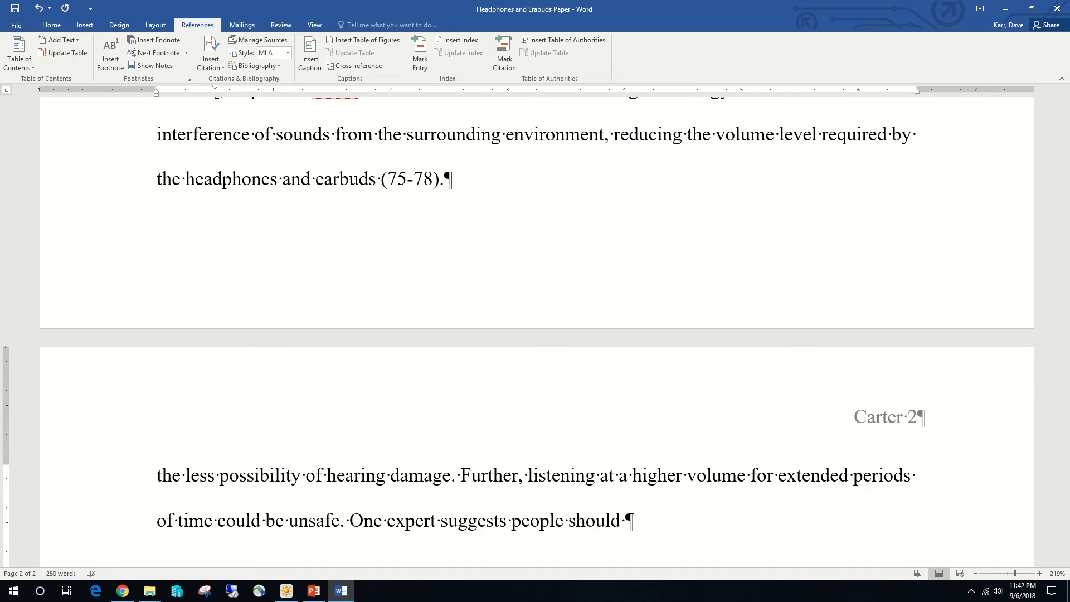
pyautogui.write('listen at only')
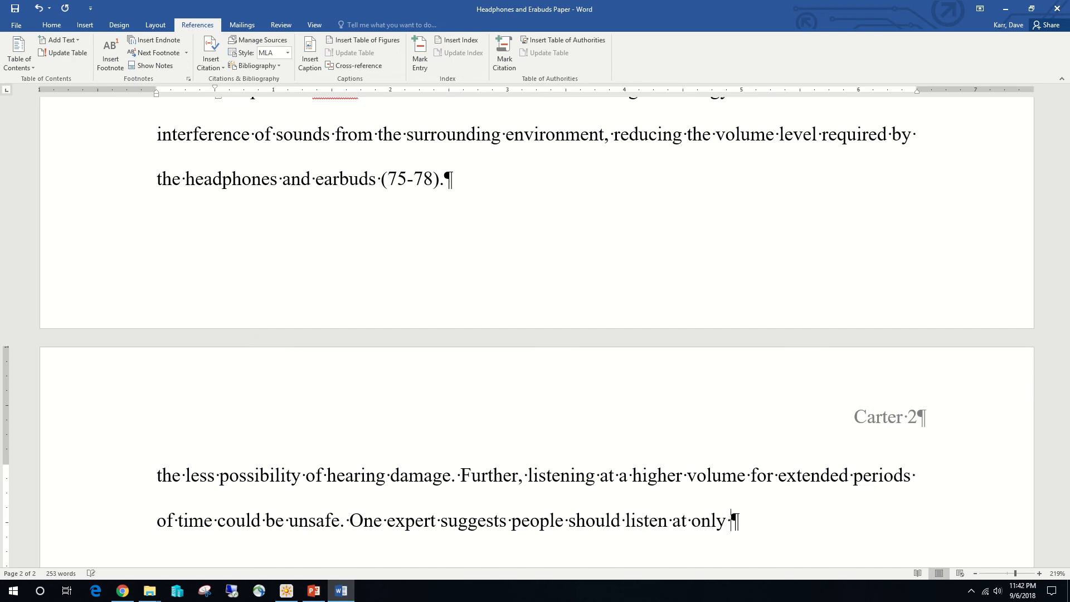
pyautogui.write(' 30 percent ')
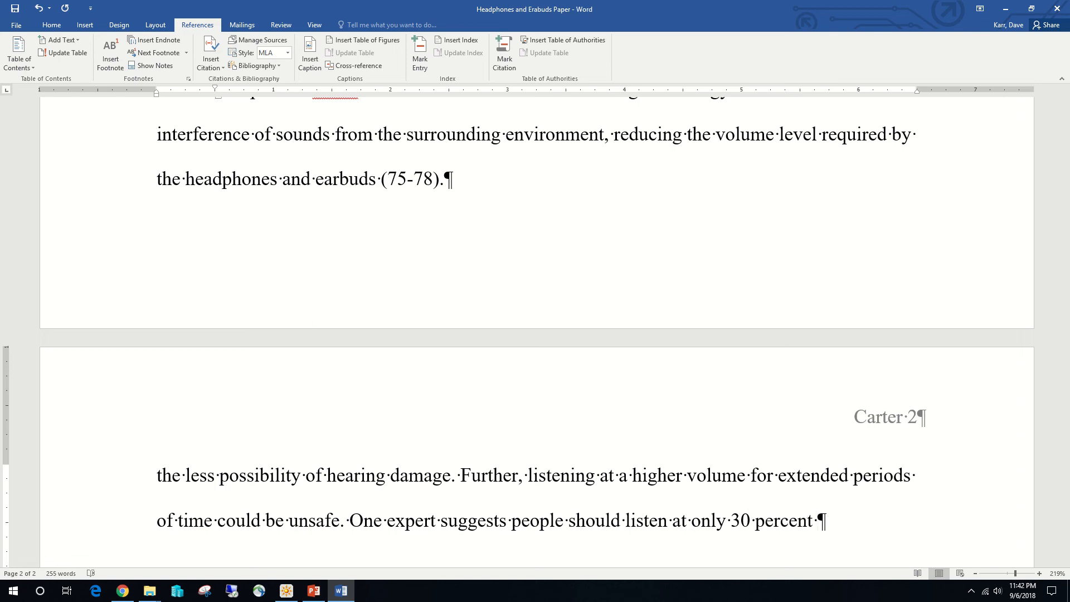
pyautogui.write('maximum')
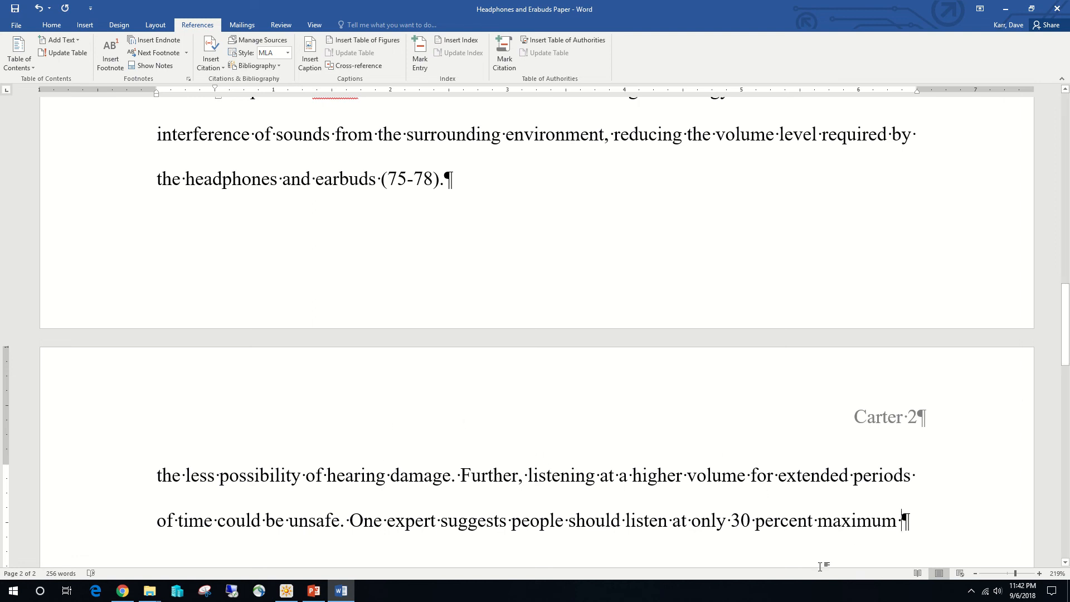
# Step: Insert a citation placeholder named with the author's surname after "maximum" and end the sentence with a period
pyautogui.click(219, 68)
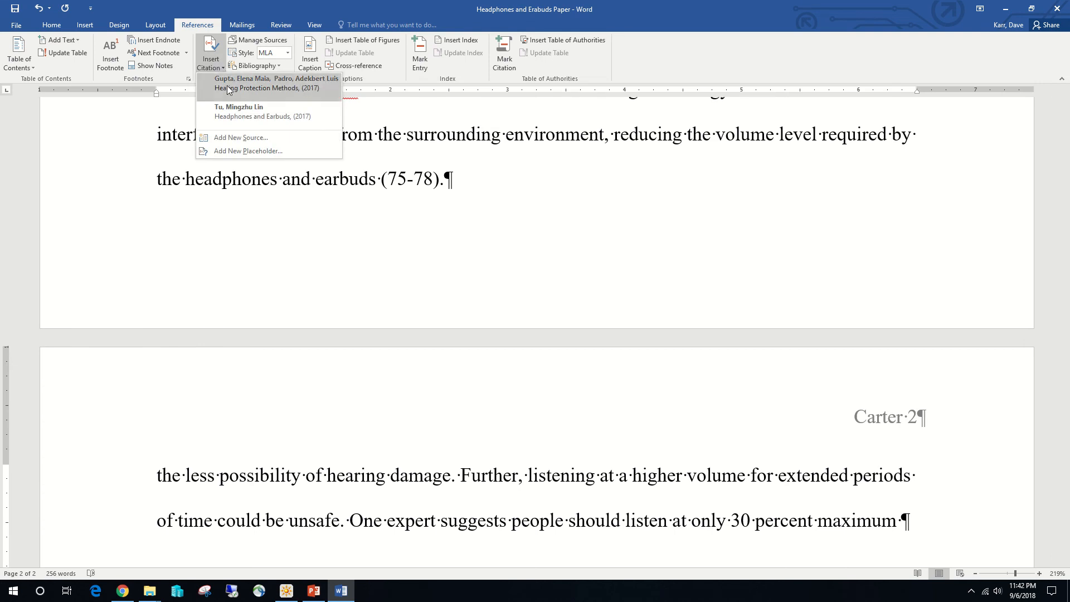
pyautogui.click(254, 151)
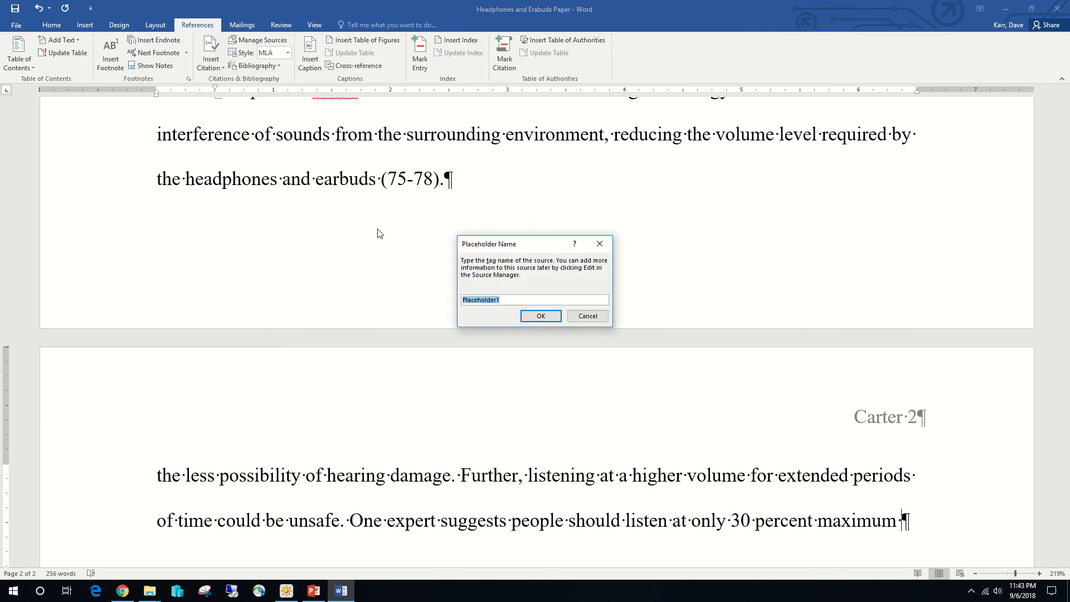
pyautogui.write('Chamberlain')
pyautogui.click(530, 316)
pyautogui.scroll(-5, 430, 482)
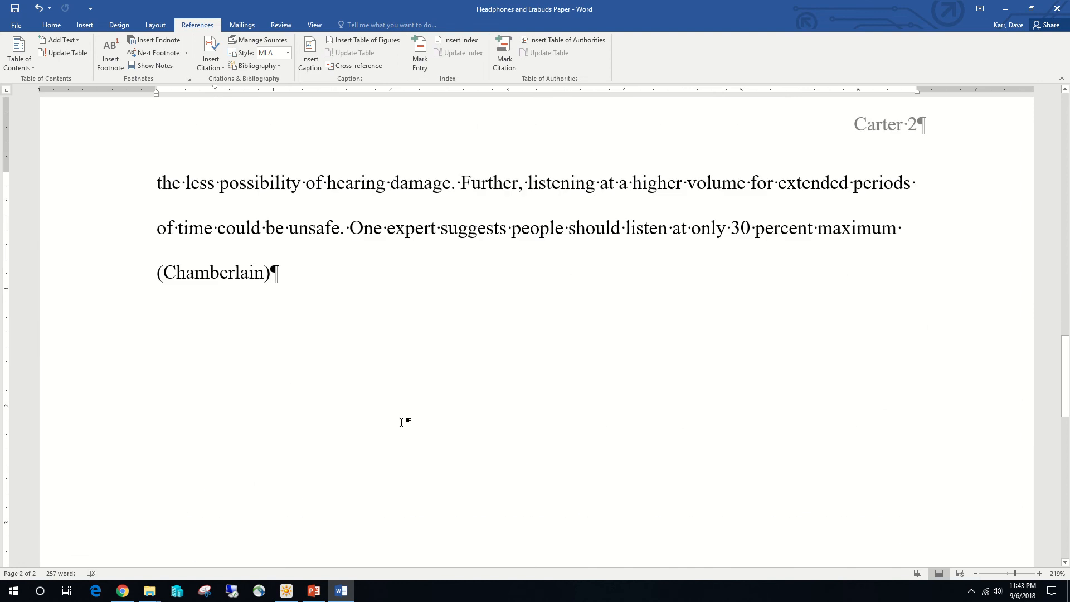
pyautogui.write('.')
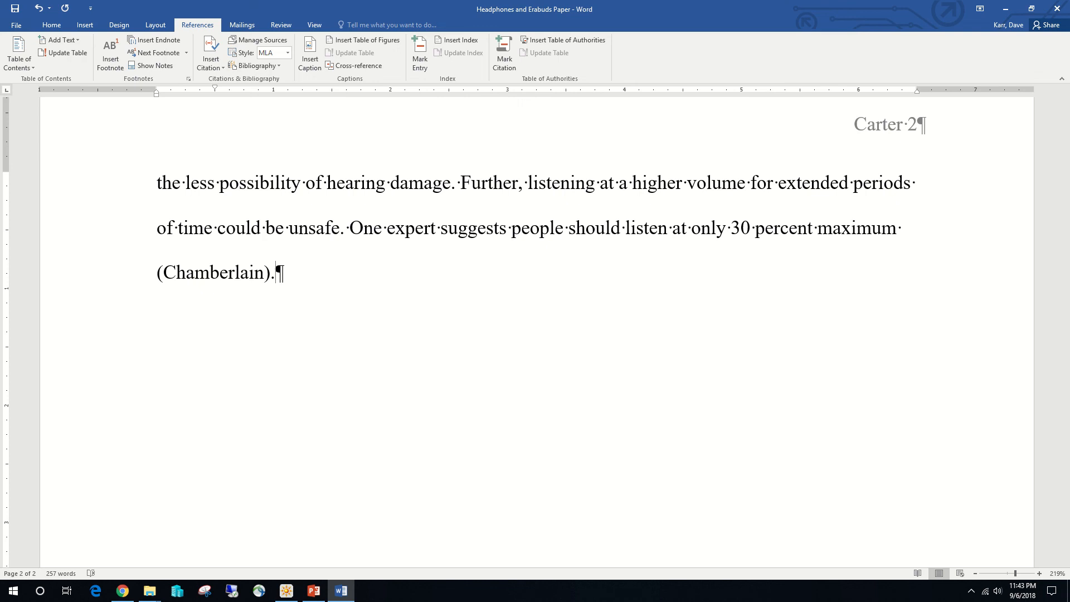
# Step: Hide the white space between pages 1 and 2, and show it again
pyautogui.scroll(-5, 451, 418)
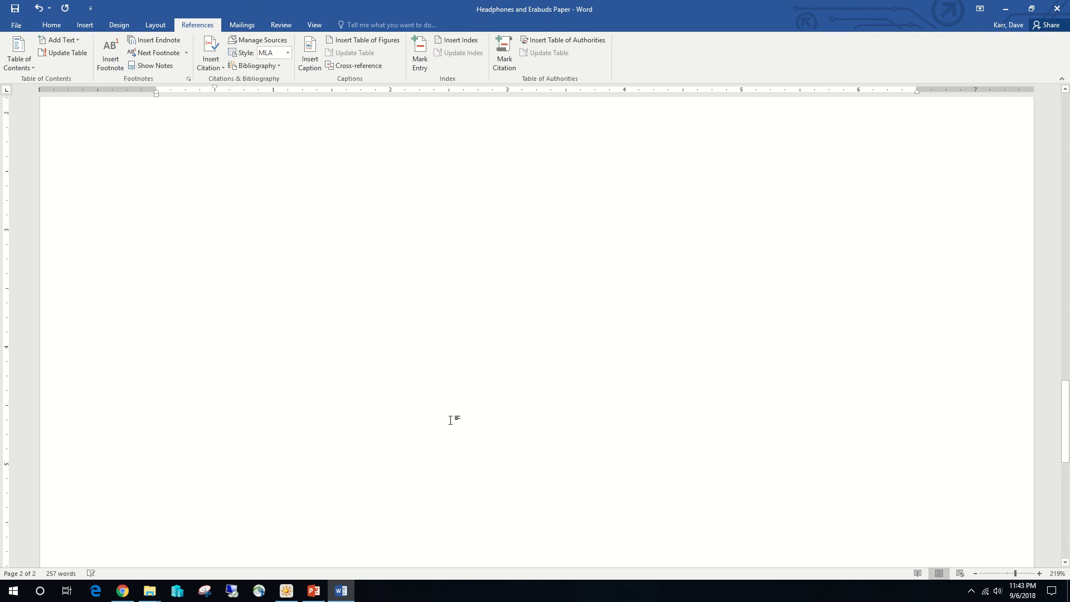
pyautogui.scroll(8, 451, 420)
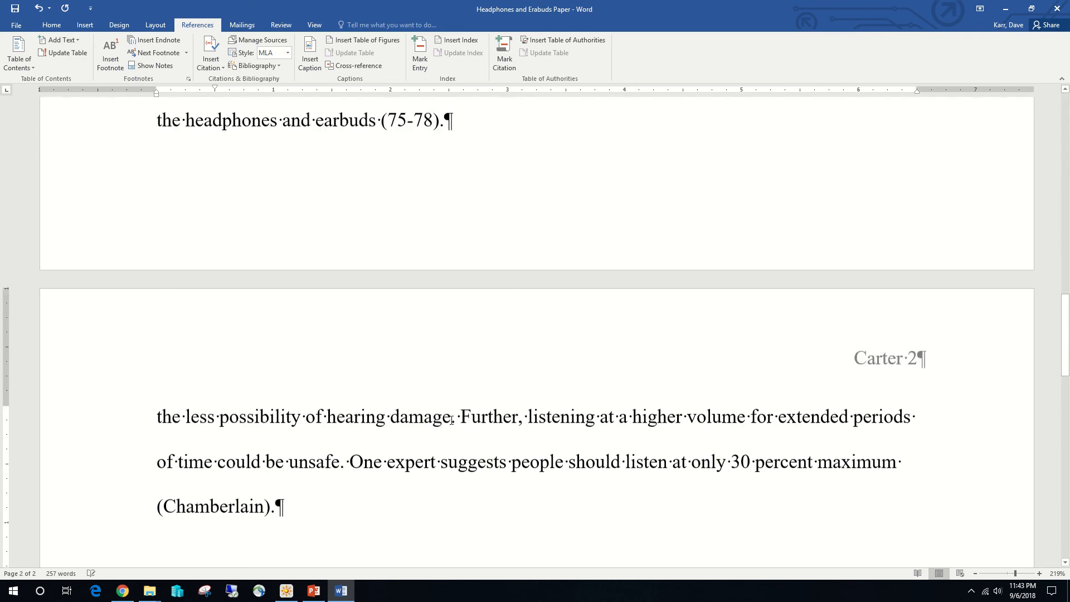
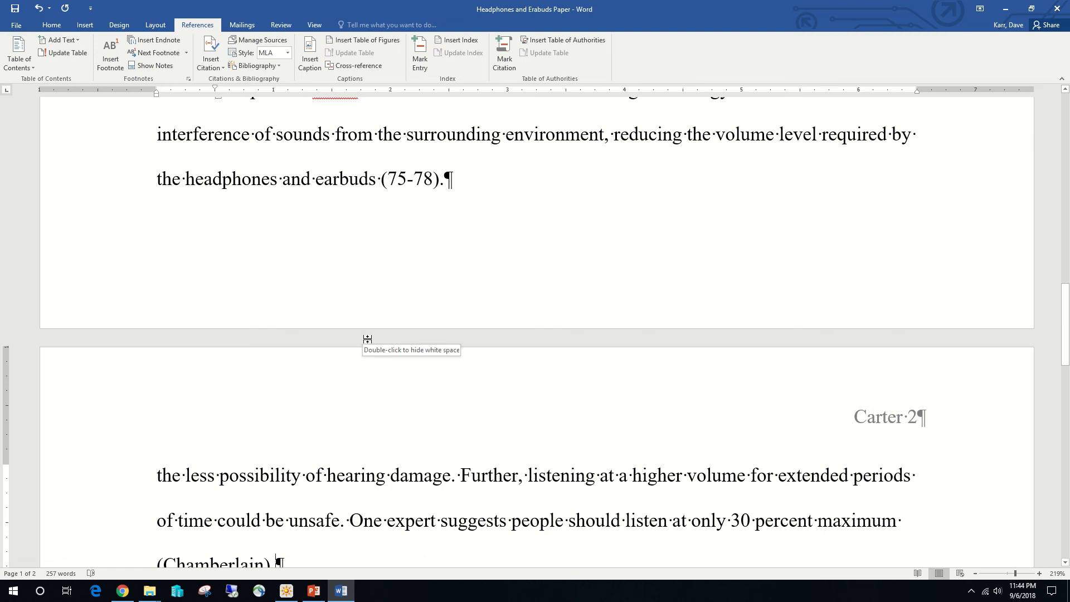
pyautogui.doubleClick(368, 339)
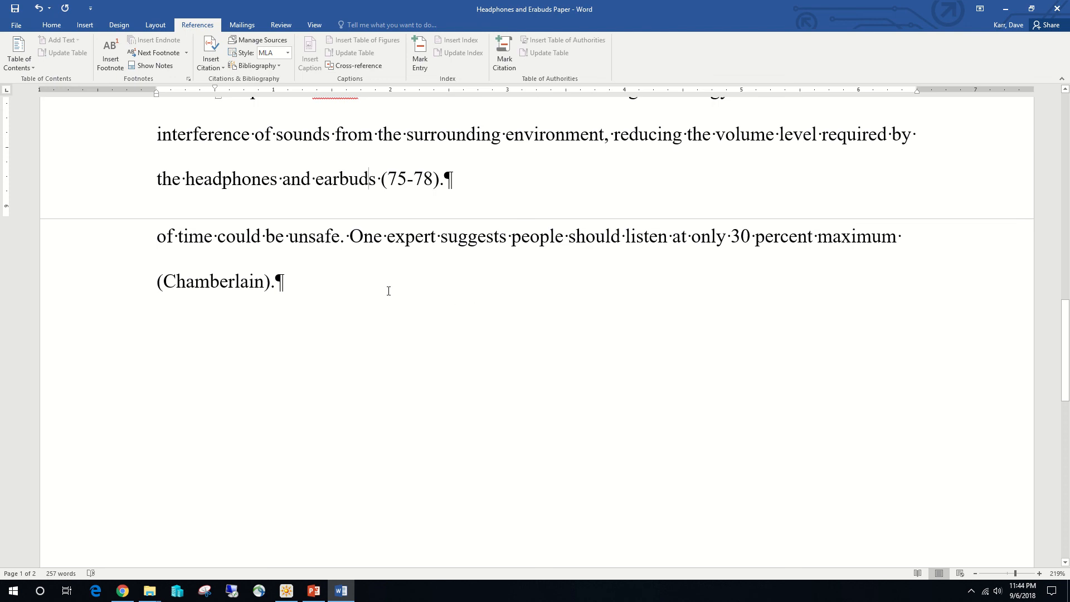
pyautogui.doubleClick(155, 219)
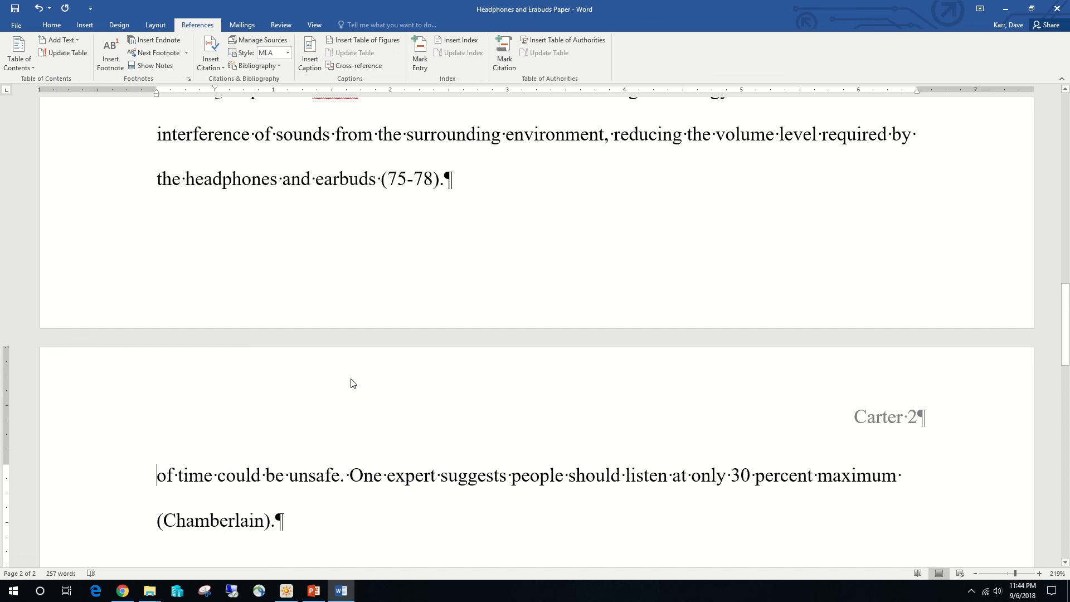
# Step: Open the source of the placeholder citation on page 2 for editing and set its type to Web site
pyautogui.click(239, 526)
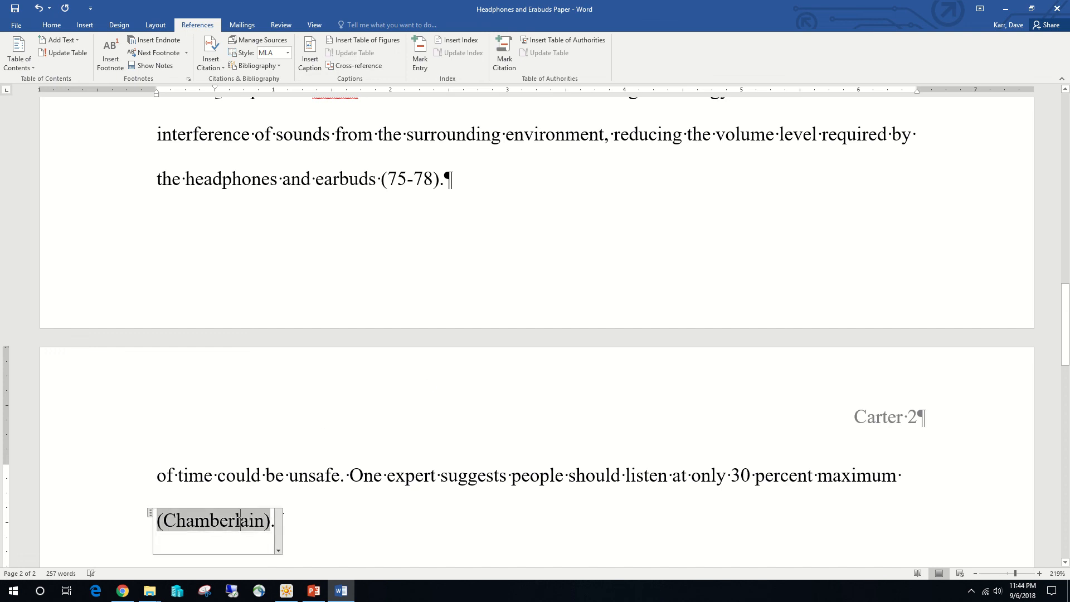
pyautogui.click(278, 549)
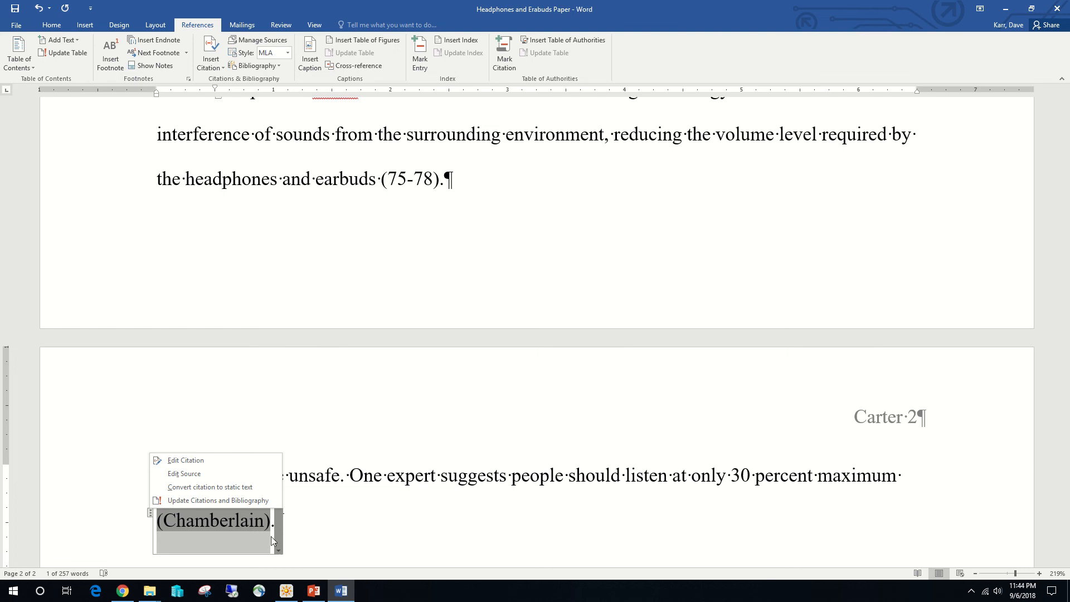
pyautogui.click(200, 473)
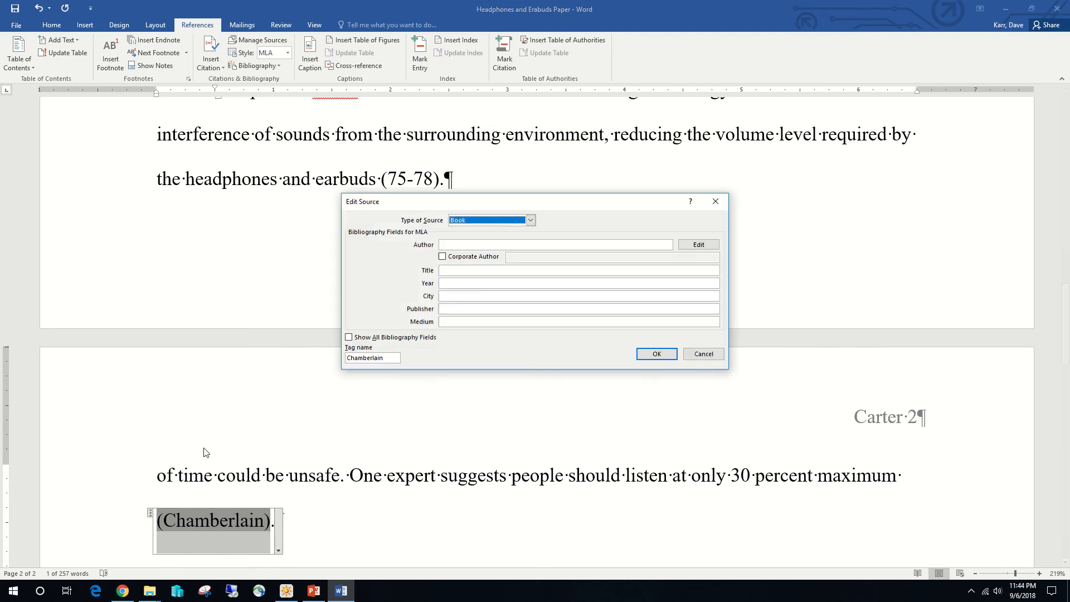
pyautogui.click(530, 220)
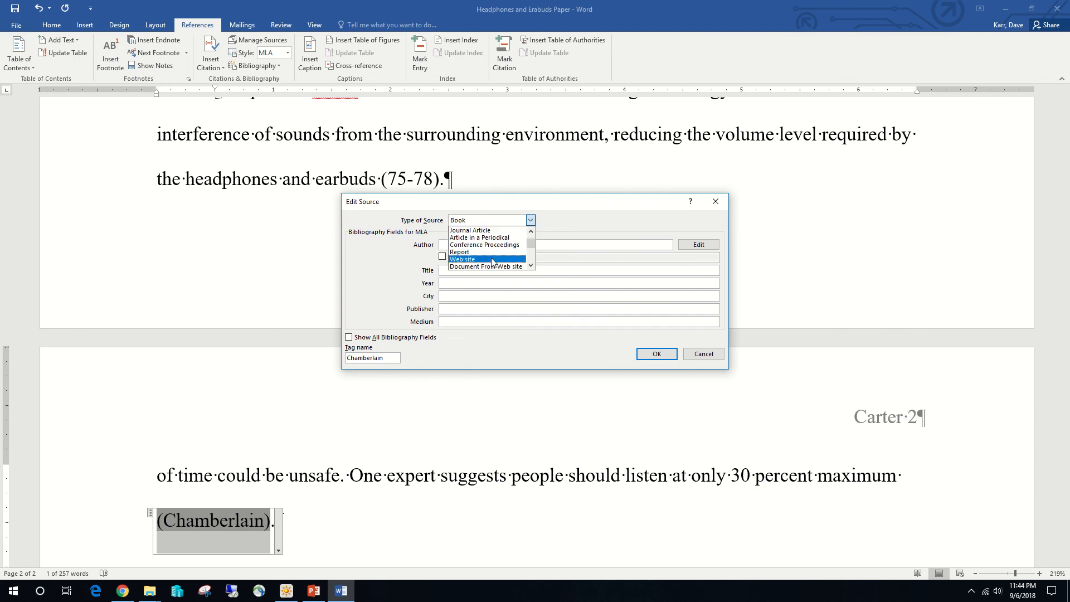
pyautogui.click(492, 260)
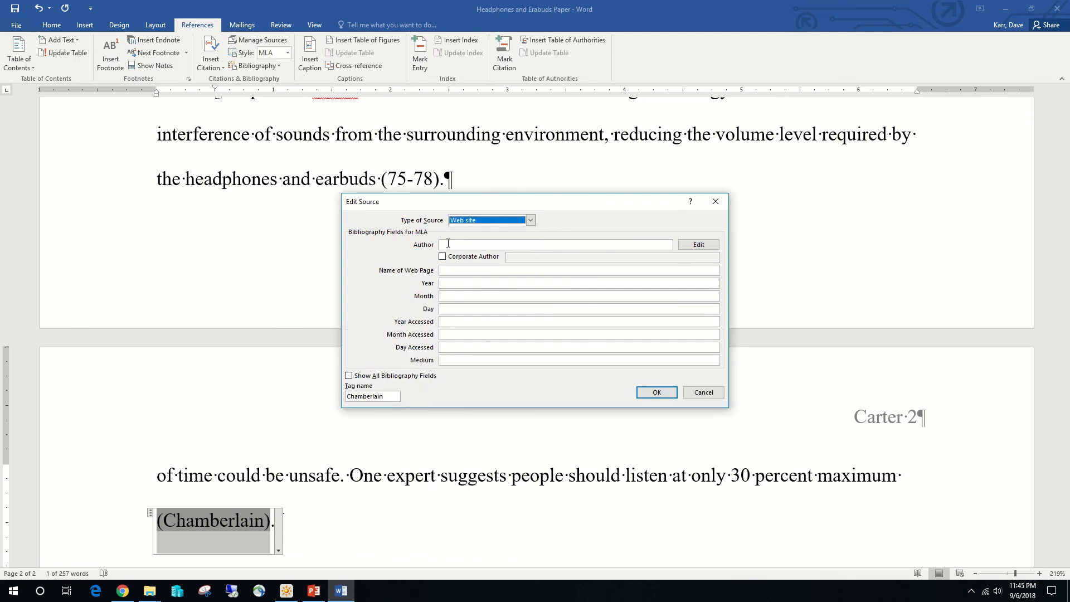
# Step: Enter the author's full name, surname first, for the Web site source
pyautogui.click(448, 243)
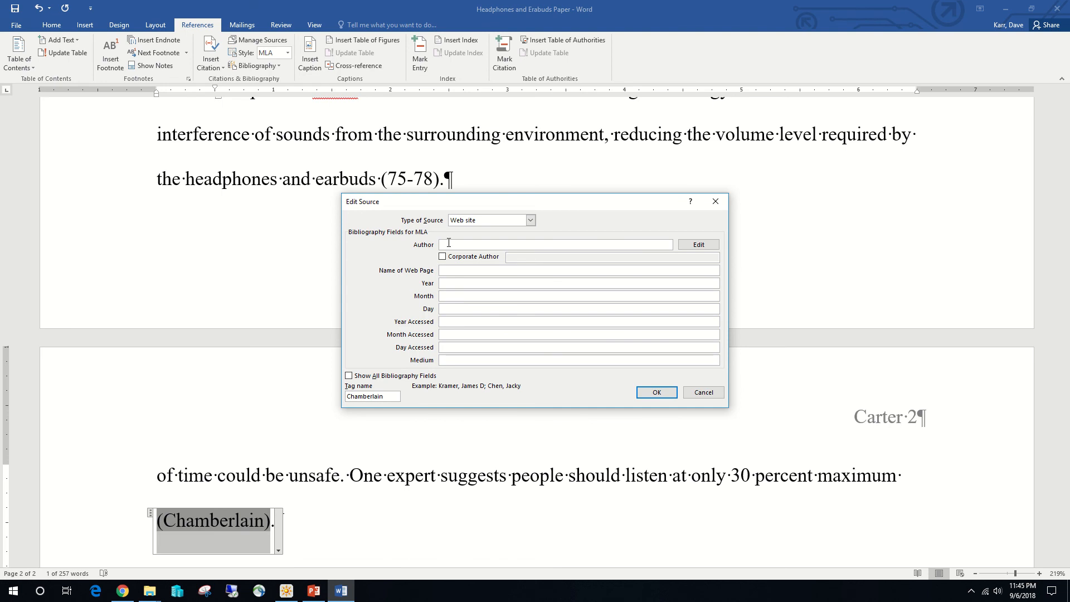
pyautogui.write('Chamberlain')
pyautogui.write(', Megan Lynn')
pyautogui.press('Tab')
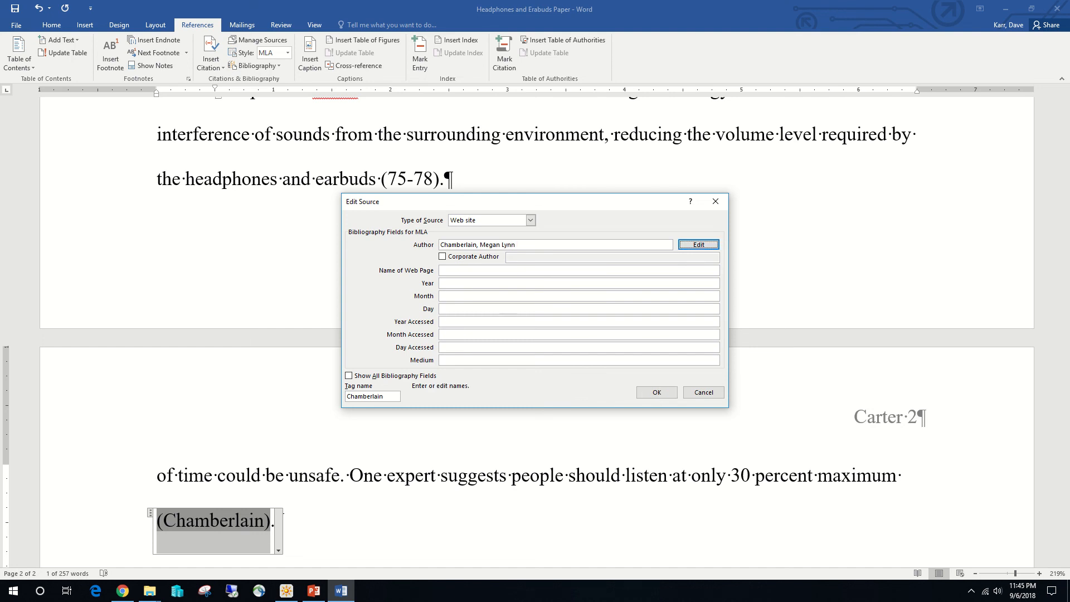
# Step: Enter "Understanding How Volume Levels Affect Hearing" as the source's Web page name
pyautogui.press('Tab')
pyautogui.press('Tab')
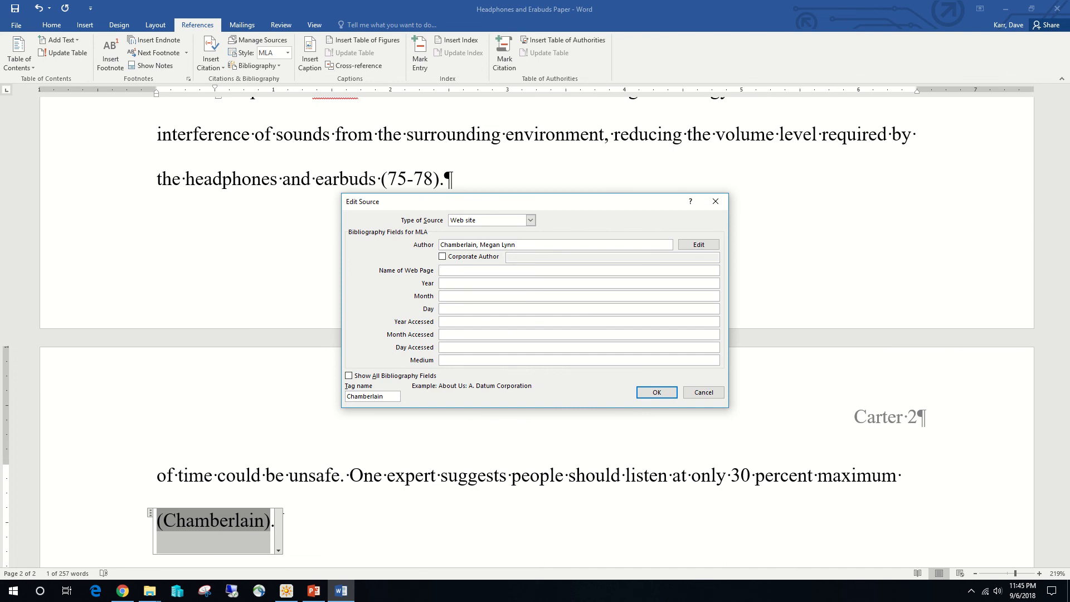
pyautogui.write('Understandig')
pyautogui.press('BackSpace')
pyautogui.press('BackSpace')
pyautogui.write('ng How Volume')
pyautogui.write('ffect Hearing')
pyautogui.press('Tab')
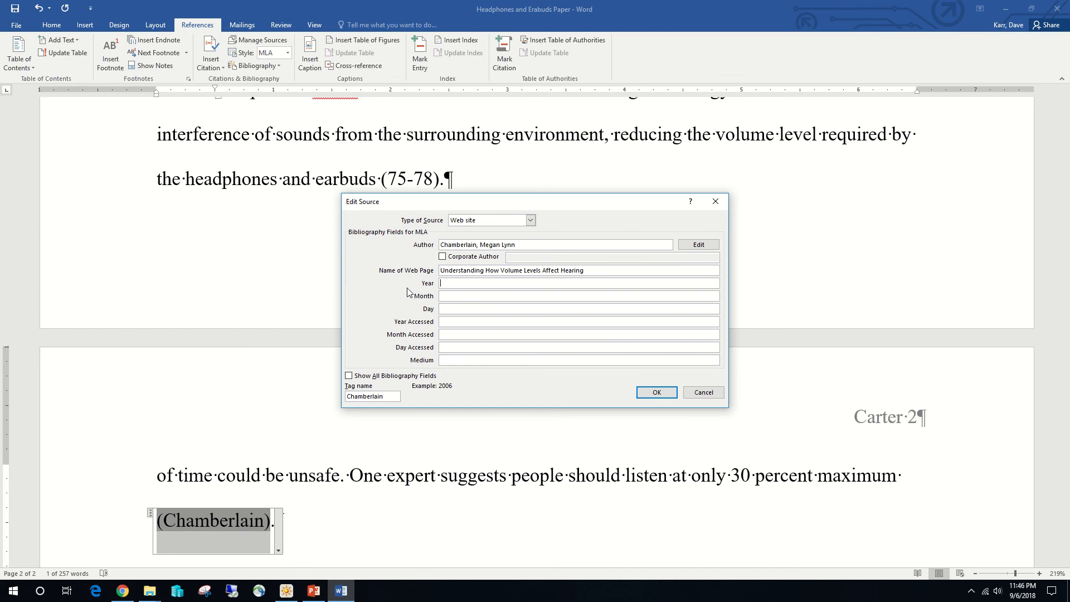
# Step: Show all bibliography fields for the source and enter "Course Technology" as the production company
pyautogui.click(349, 375)
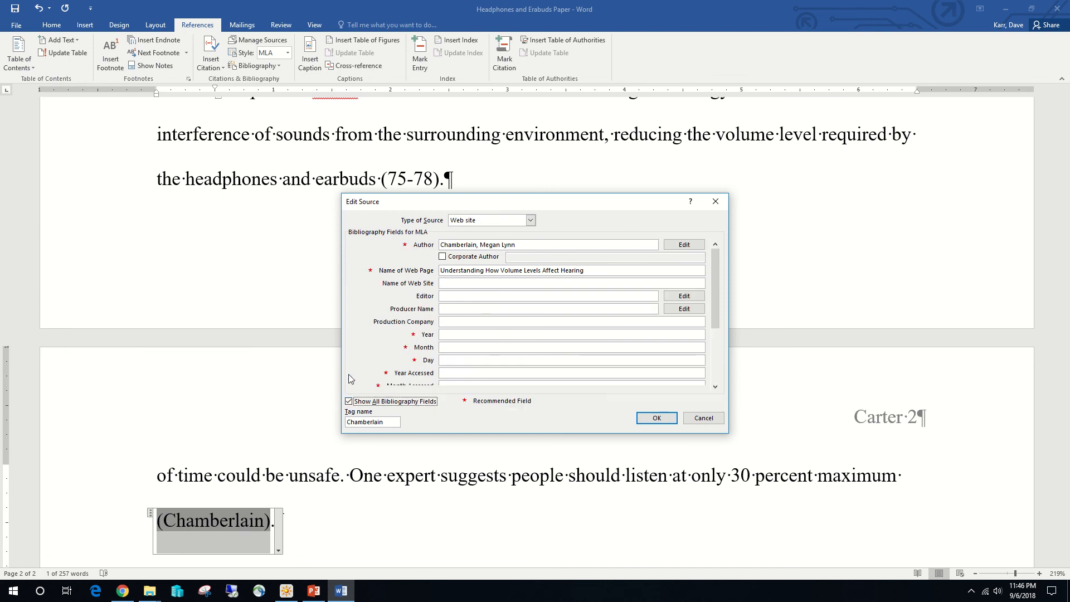
pyautogui.click(454, 322)
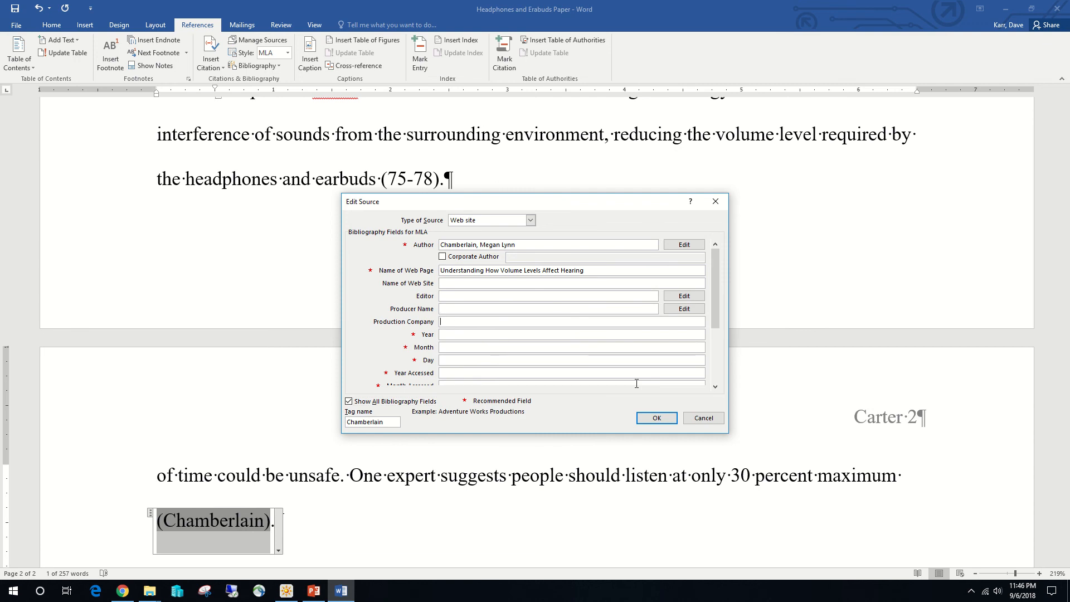
pyautogui.write('Course Technology')
pyautogui.press('Tab')
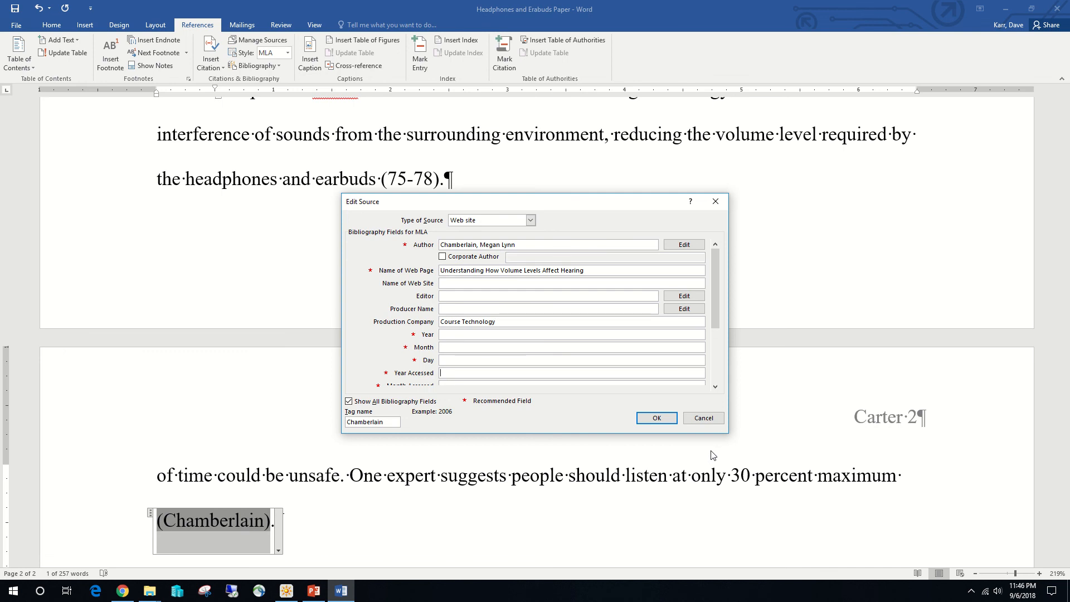
# Step: Set the Web site source's access date to year 2017, month Sept. and day 16
pyautogui.write('2017')
pyautogui.press('Tab')
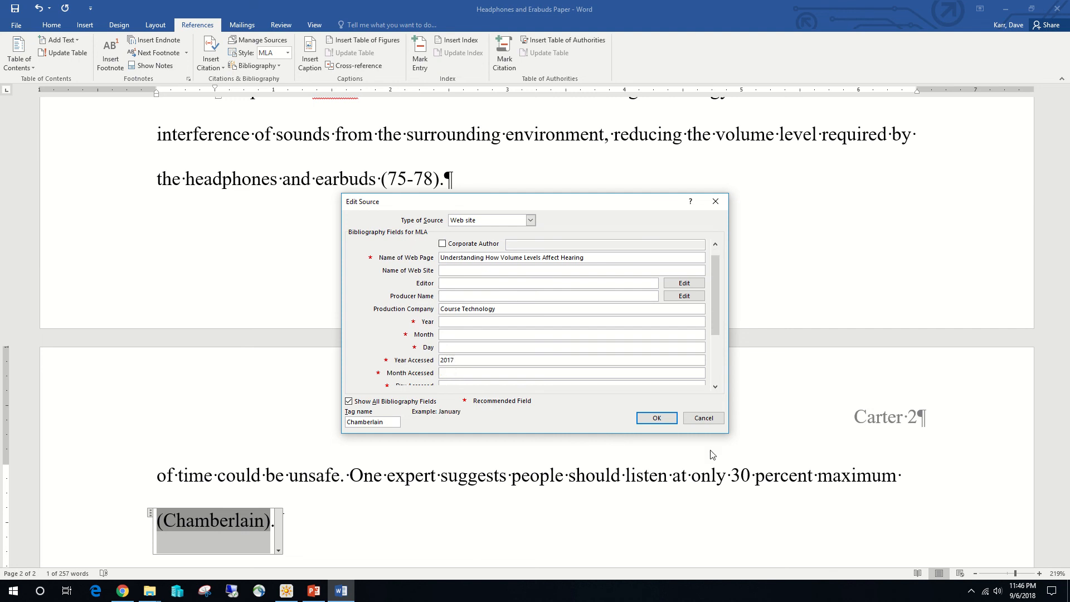
pyautogui.write('Sept.')
pyautogui.press('Tab')
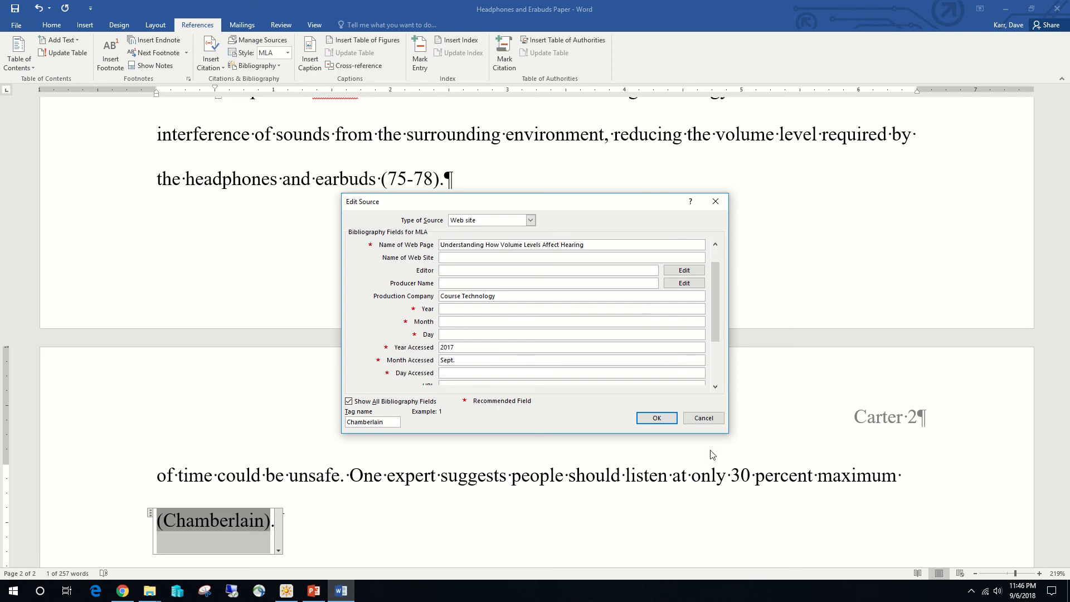
pyautogui.write('16')
pyautogui.press('Tab')
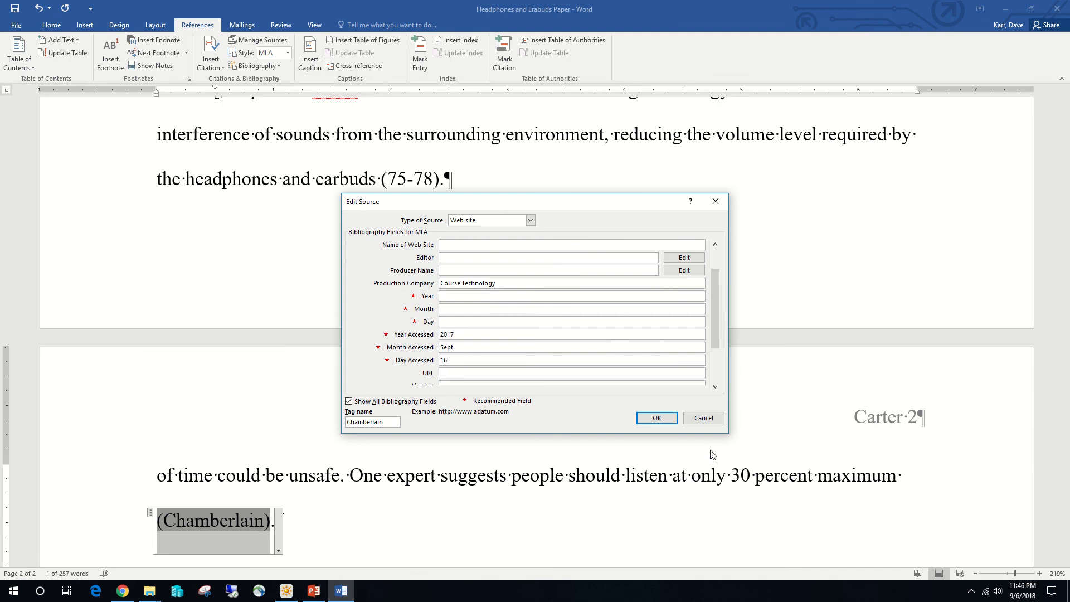
# Step: Enter "Web" as the source's medium and save the edited source
pyautogui.press('Tab')
pyautogui.press('Tab')
pyautogui.press('Tab')
pyautogui.press('Tab')
pyautogui.press('Tab')
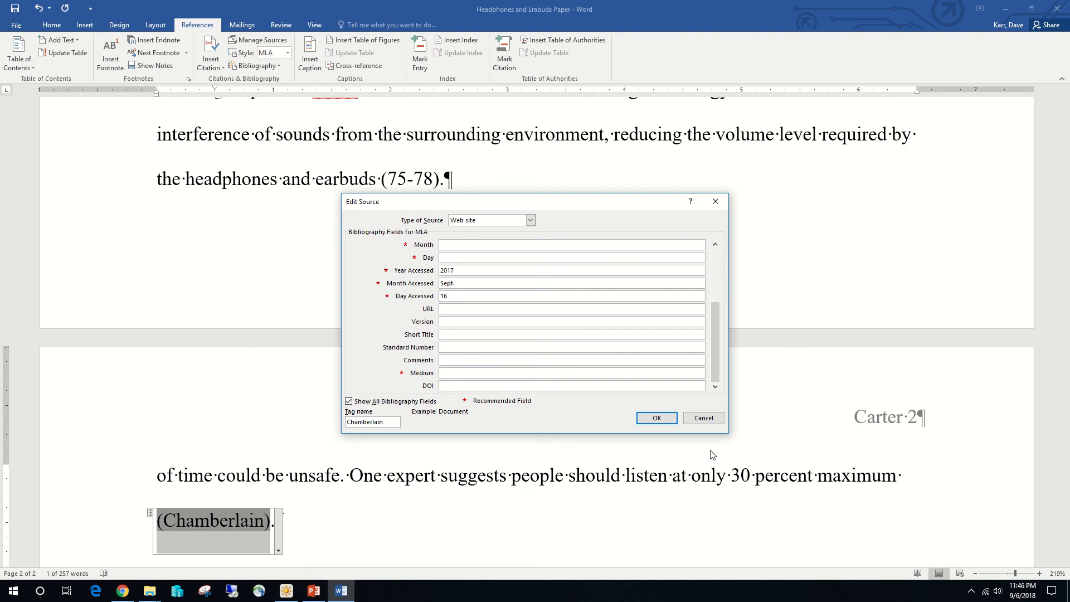
pyautogui.write('wEB')
pyautogui.press('BackSpace')
pyautogui.press('BackSpace')
pyautogui.press('BackSpace')
pyautogui.press('BackSpace')
pyautogui.press('BackSpace')
pyautogui.press('BackSpace')
pyautogui.write('W')
pyautogui.click(650, 418)
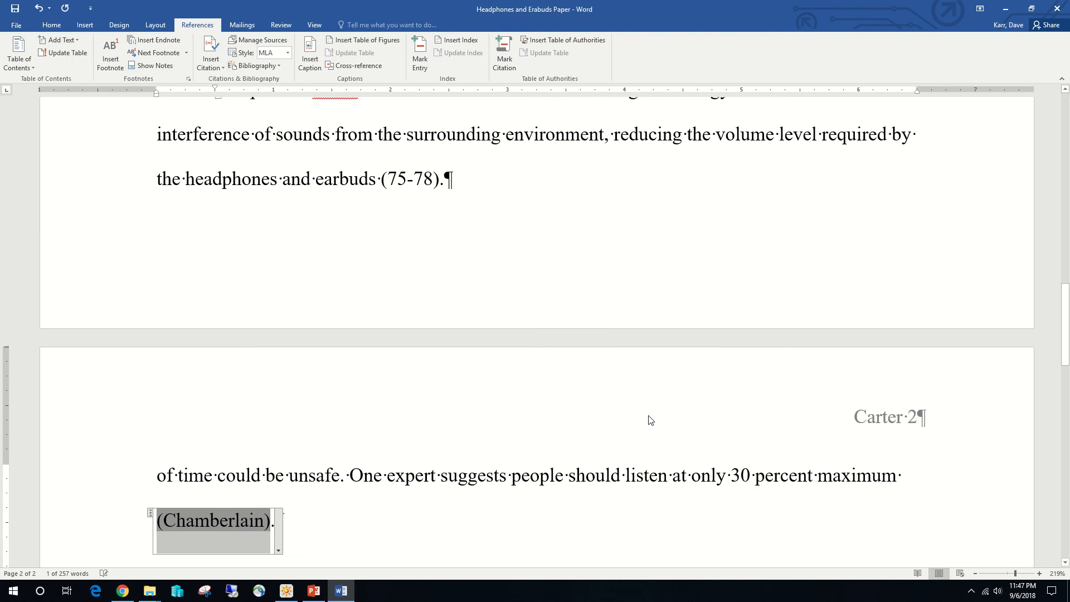
# Step: Start a new paragraph after the citation on page 2: "More and more people are using headphones and earbuds with their computers and portable devices."
pyautogui.click(416, 533)
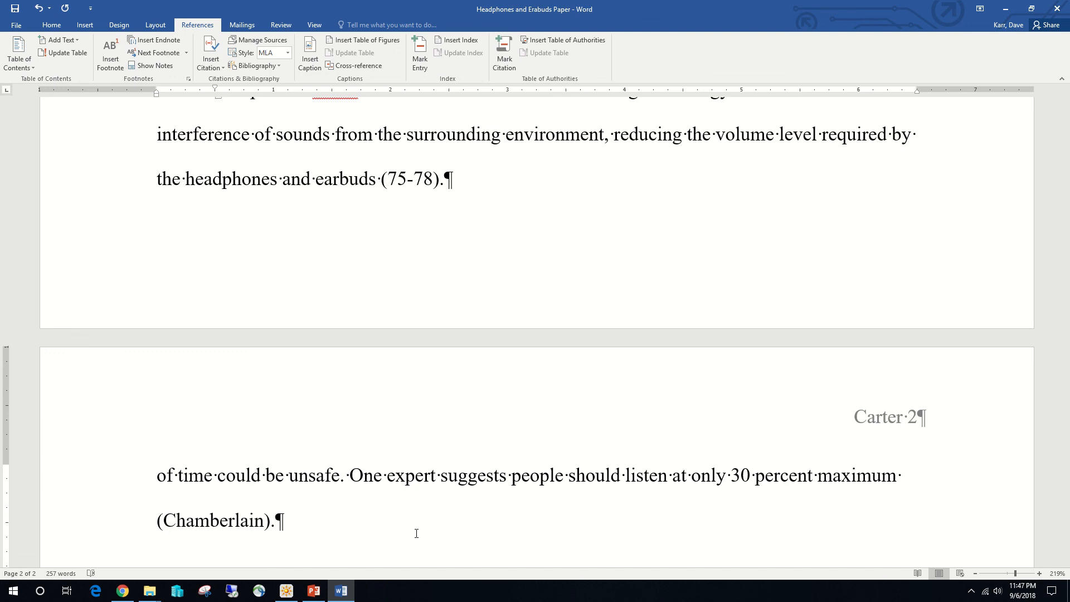
pyautogui.press('Return')
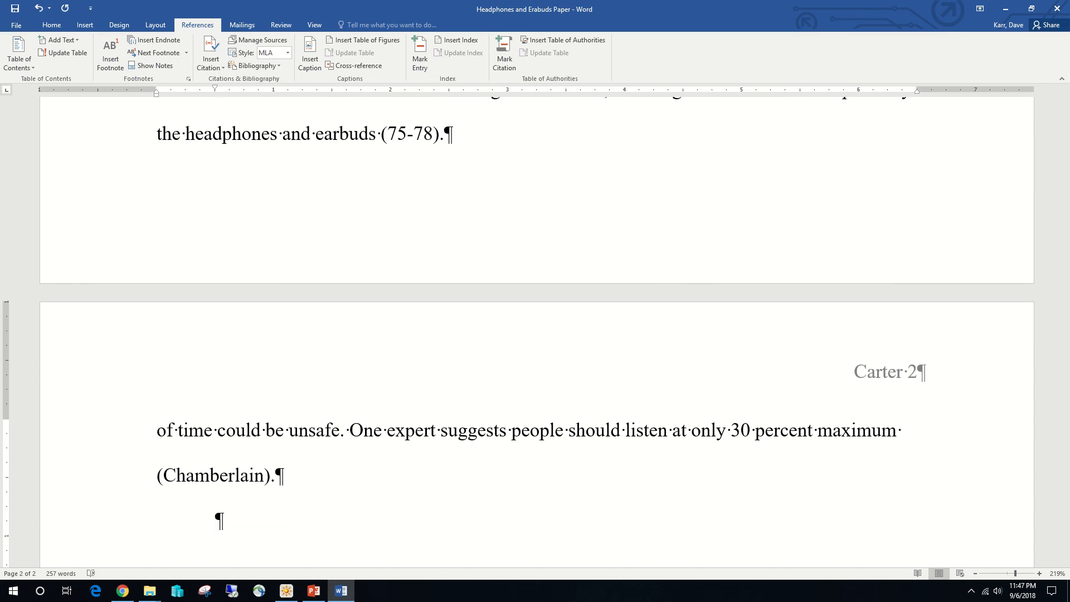
pyautogui.write('More and more ')
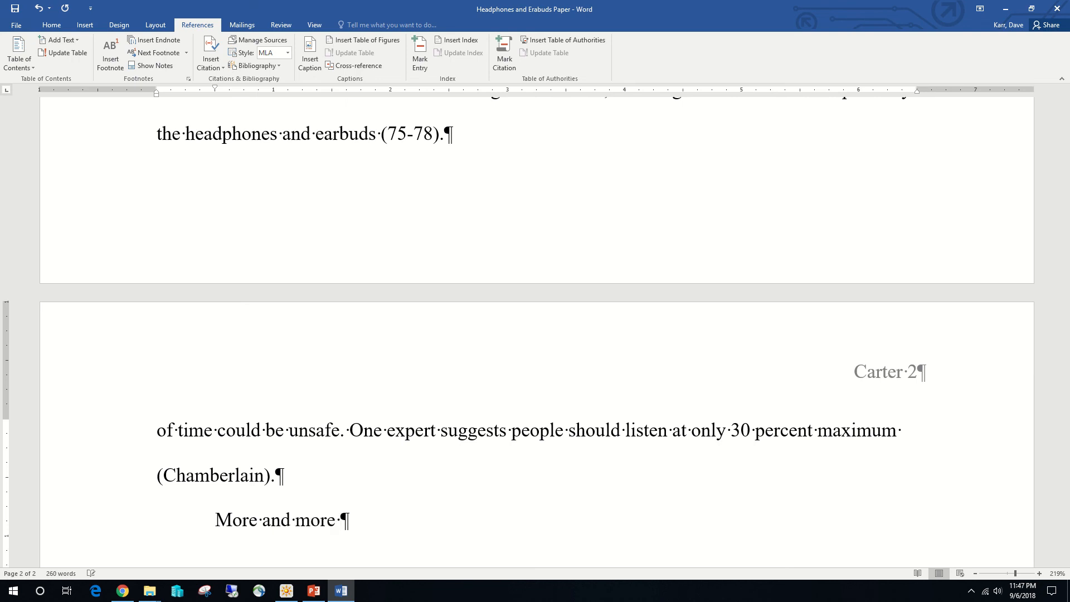
pyautogui.write('people ')
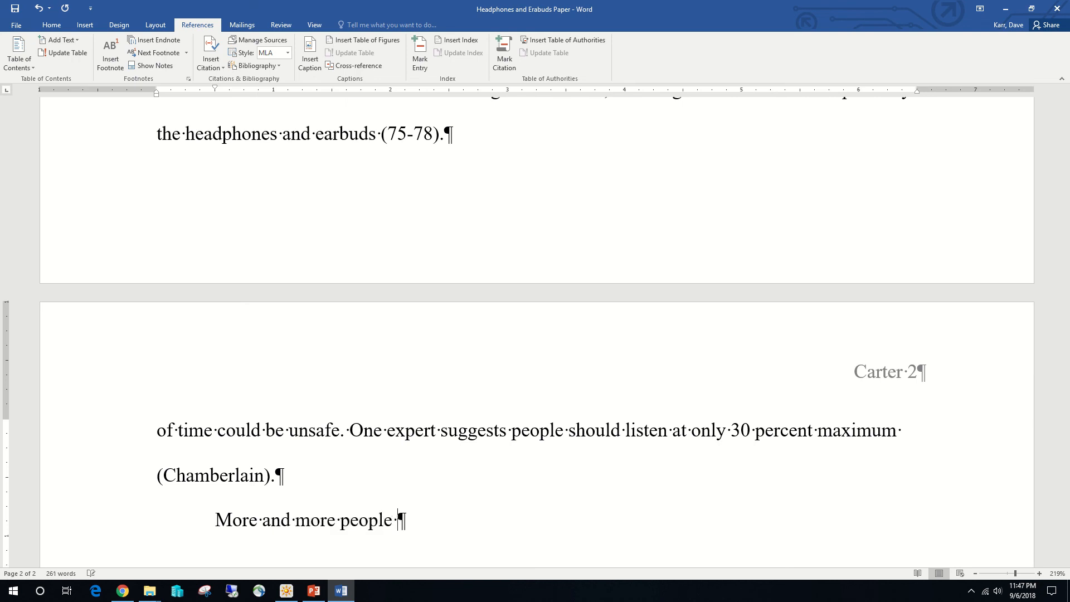
pyautogui.write('are using ')
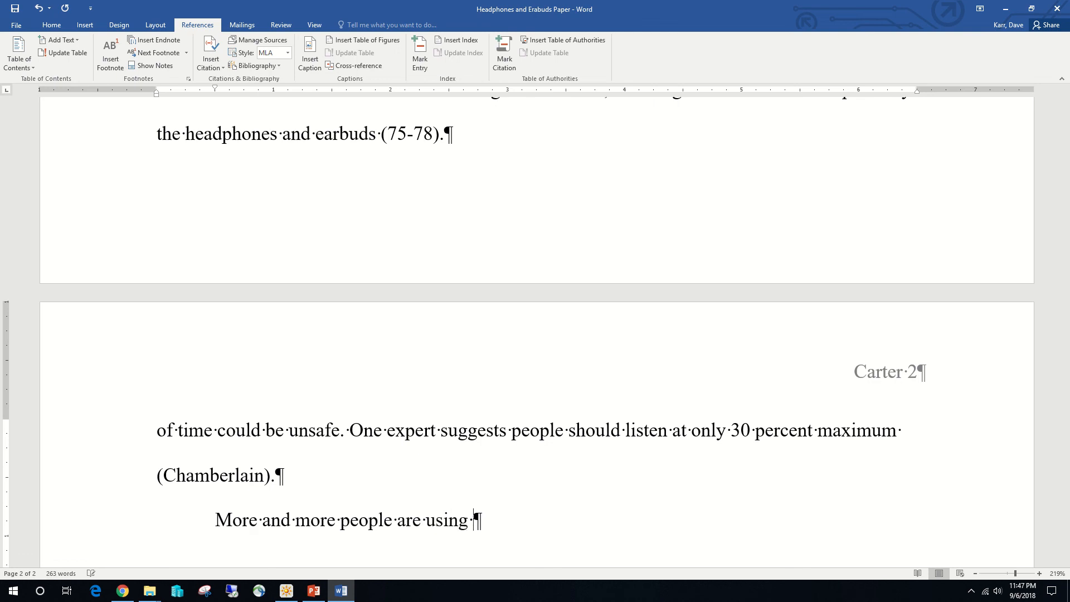
pyautogui.write('headphones ')
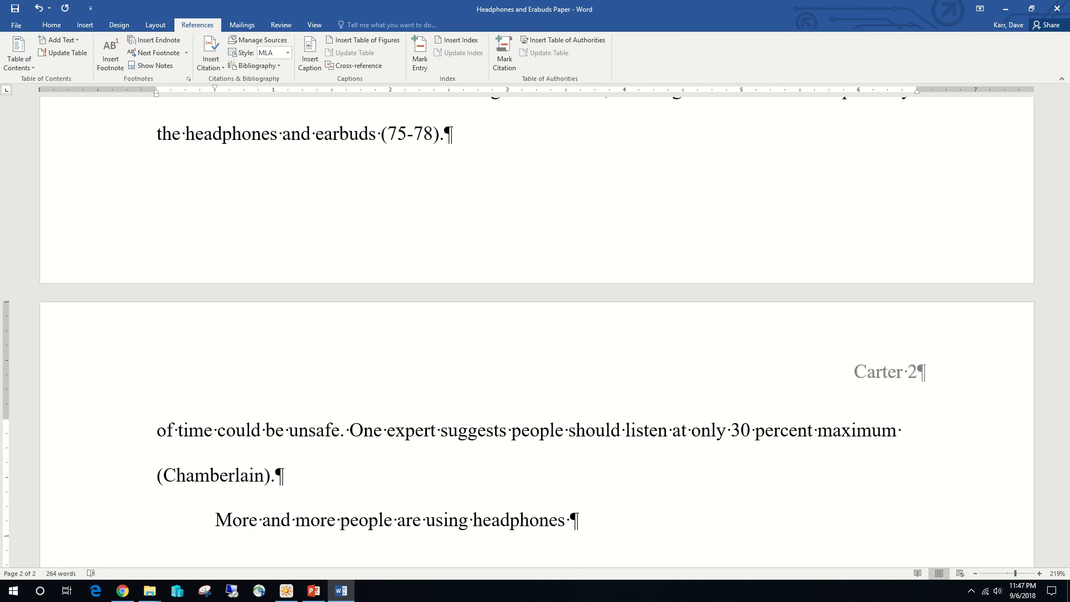
pyautogui.write('and ear')
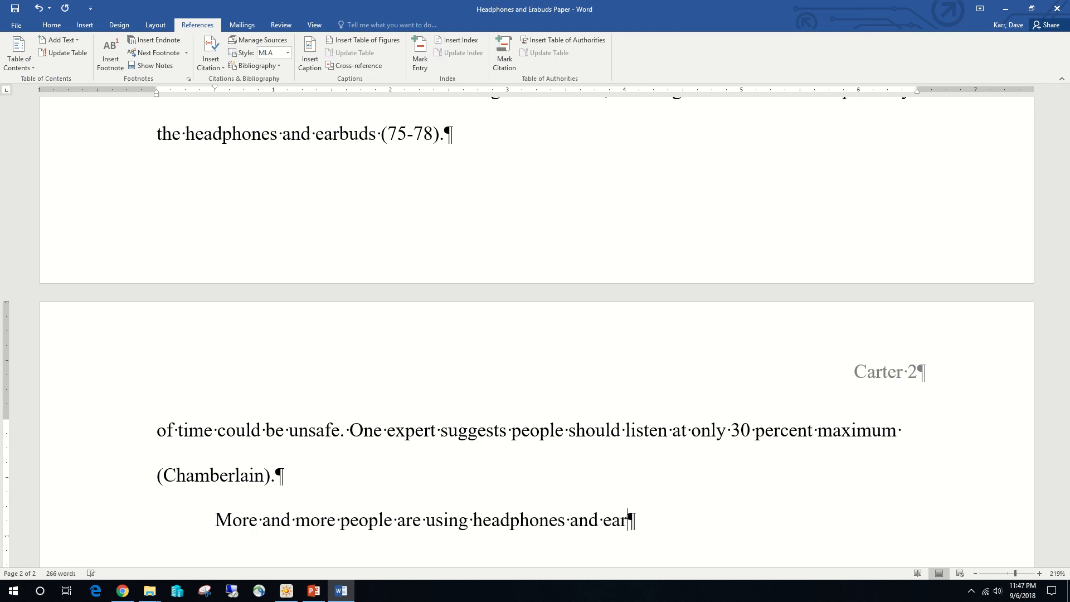
pyautogui.write('buds with ')
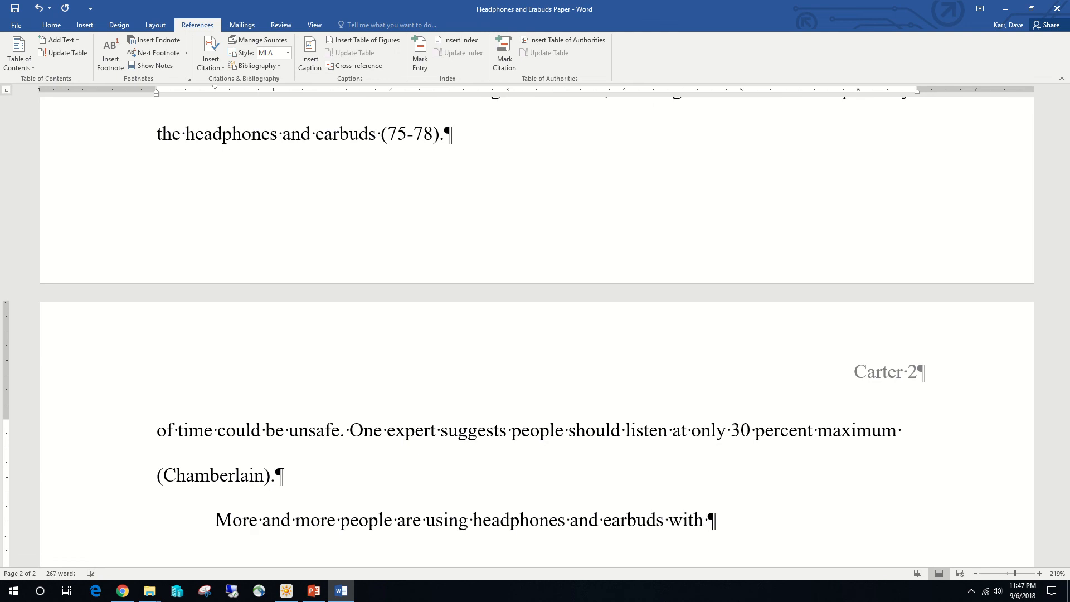
pyautogui.write('their compu')
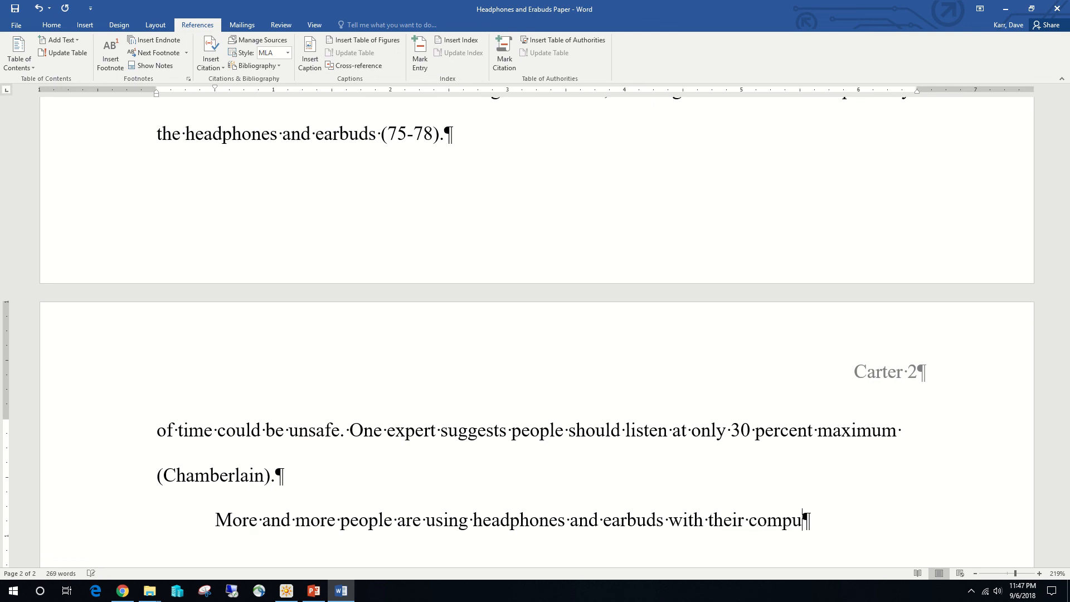
pyautogui.write('ters')
pyautogui.write(' and por')
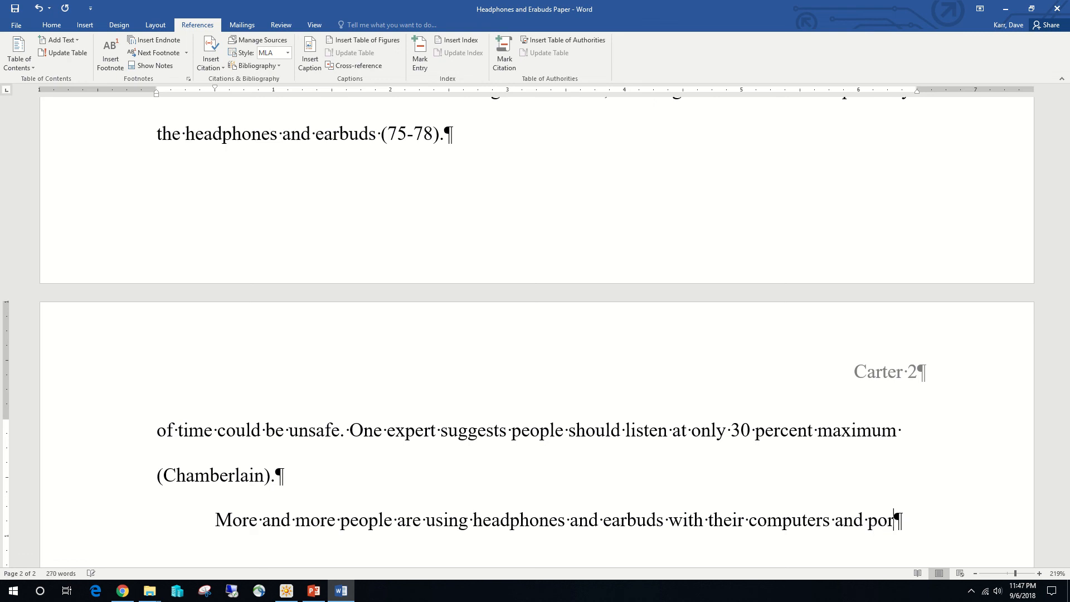
pyautogui.write('table ')
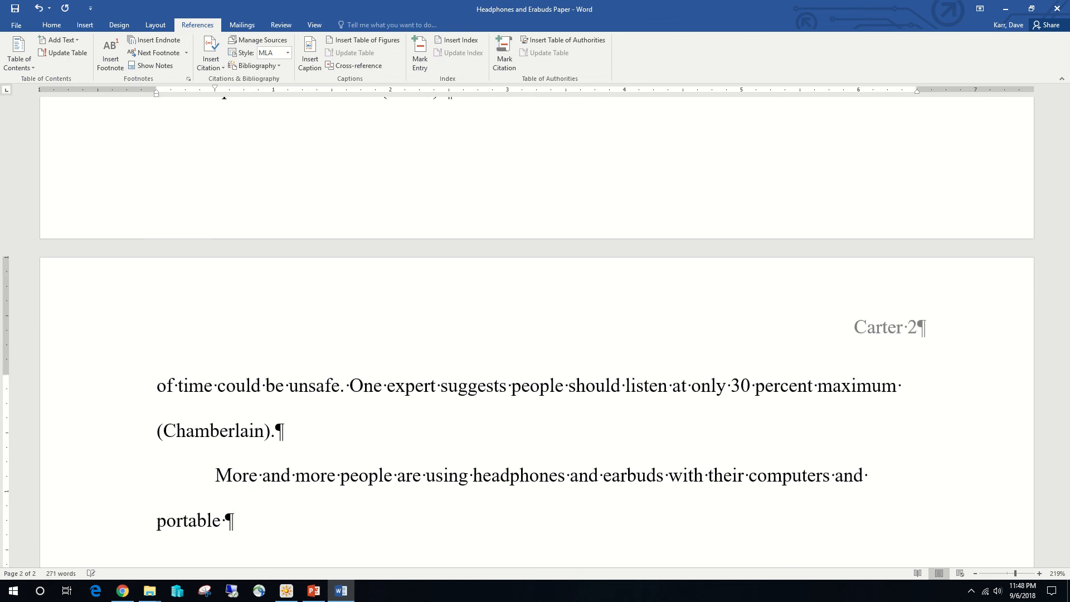
pyautogui.write('device.')
pyautogui.press('BackSpace')
pyautogui.press('BackSpace')
pyautogui.write('s. ')
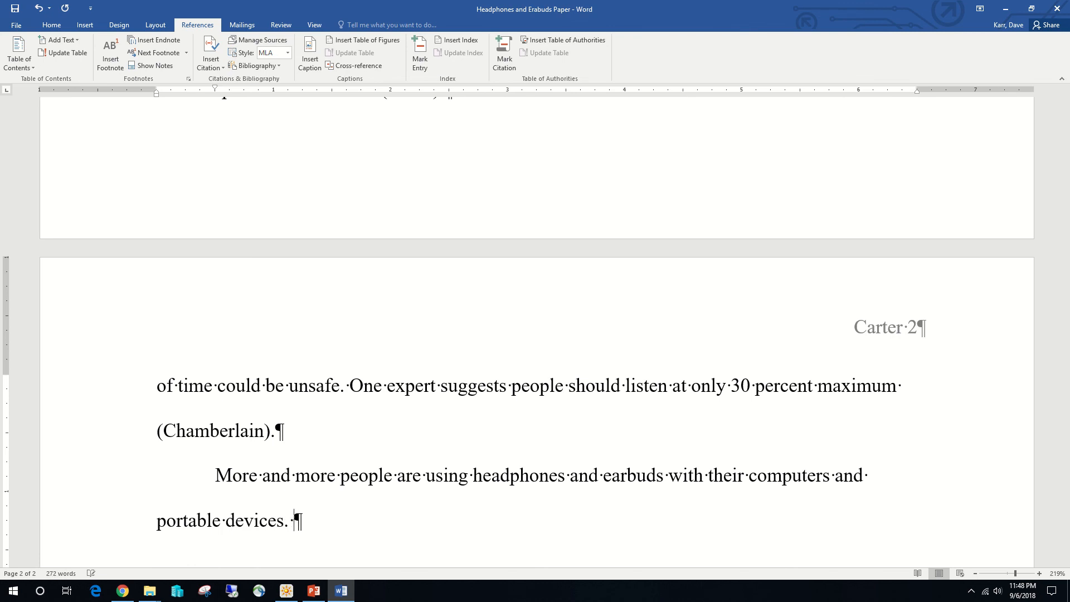
# Step: Add "Using high-quality listening devices and lowering the volume can help to lessen potential hearing loss form the use of headphones and earbuds." and save the document
pyautogui.write('Using h')
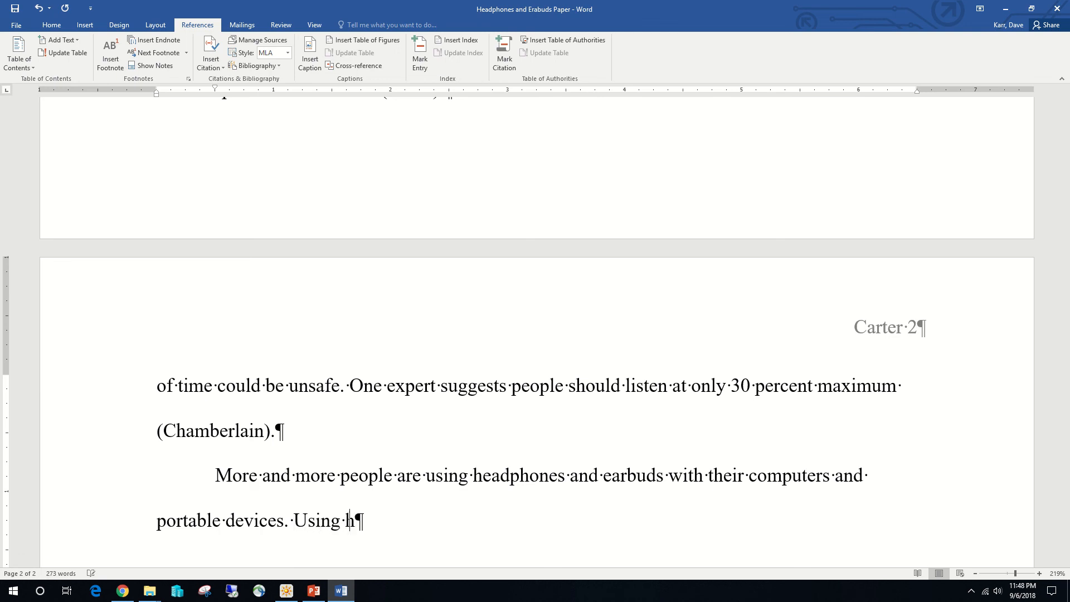
pyautogui.write('igh-qual')
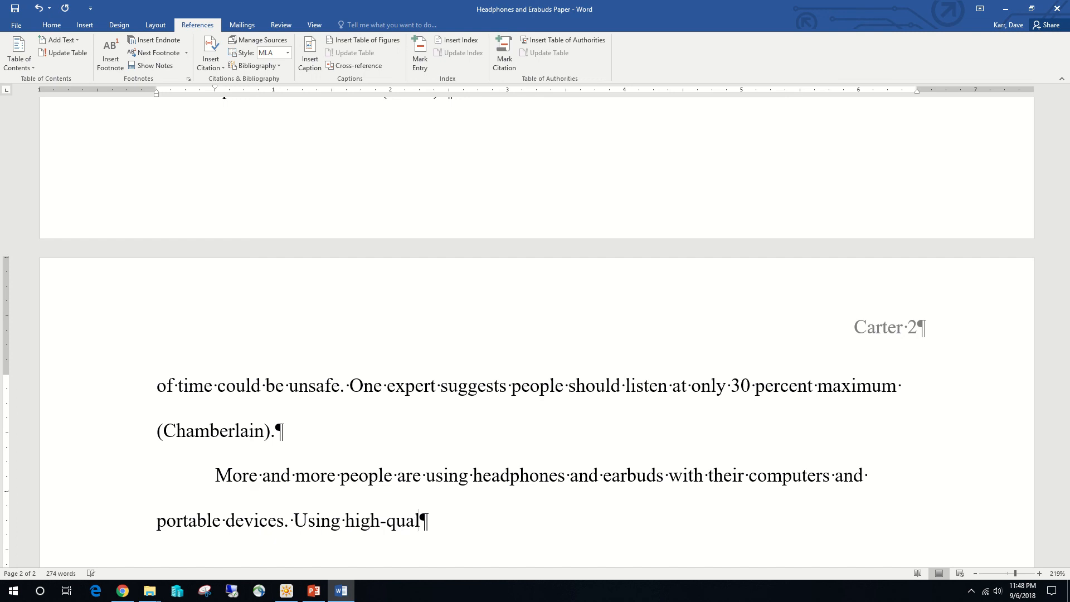
pyautogui.write('ity listening ')
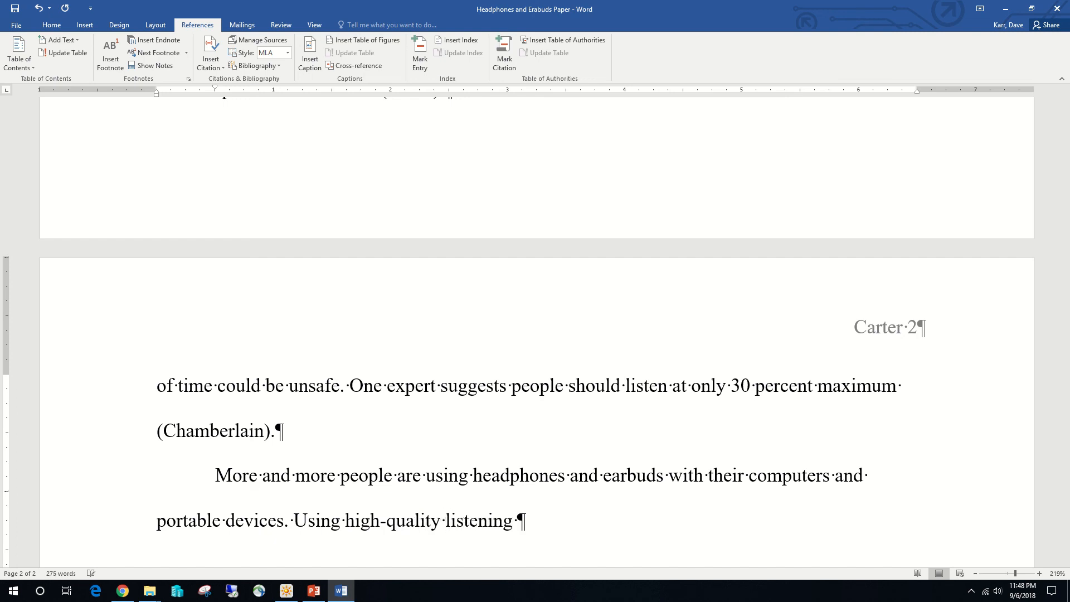
pyautogui.write('devices')
pyautogui.write(' a')
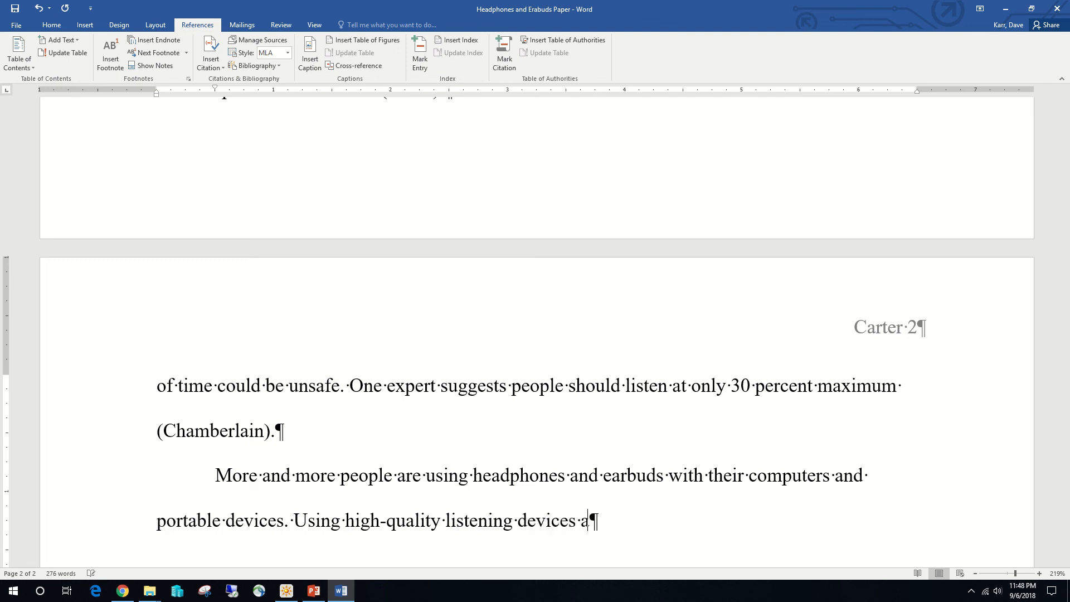
pyautogui.write('nd lowerin')
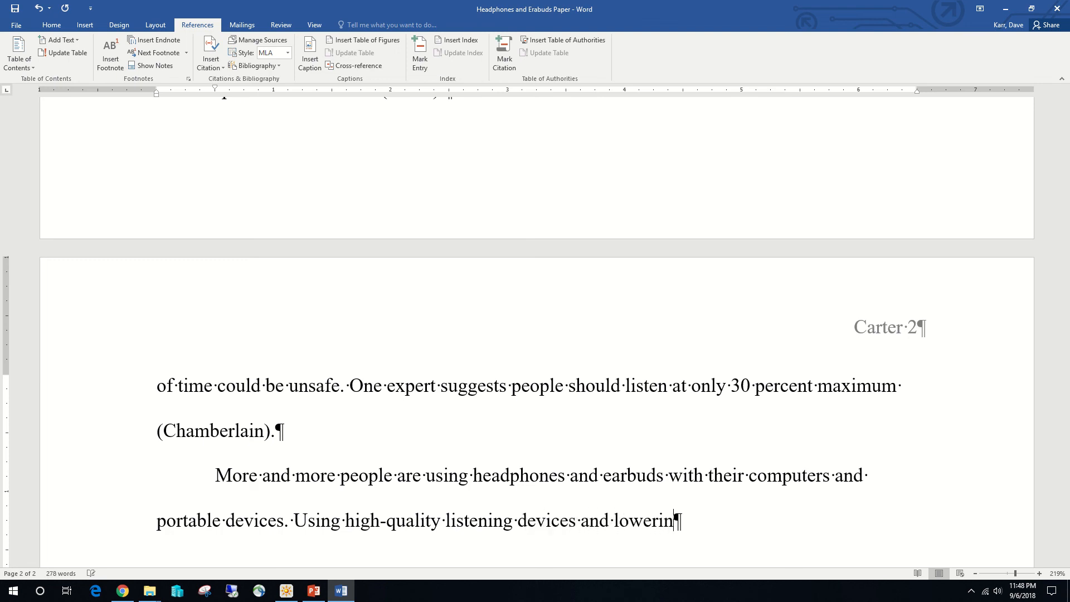
pyautogui.write('g the volume')
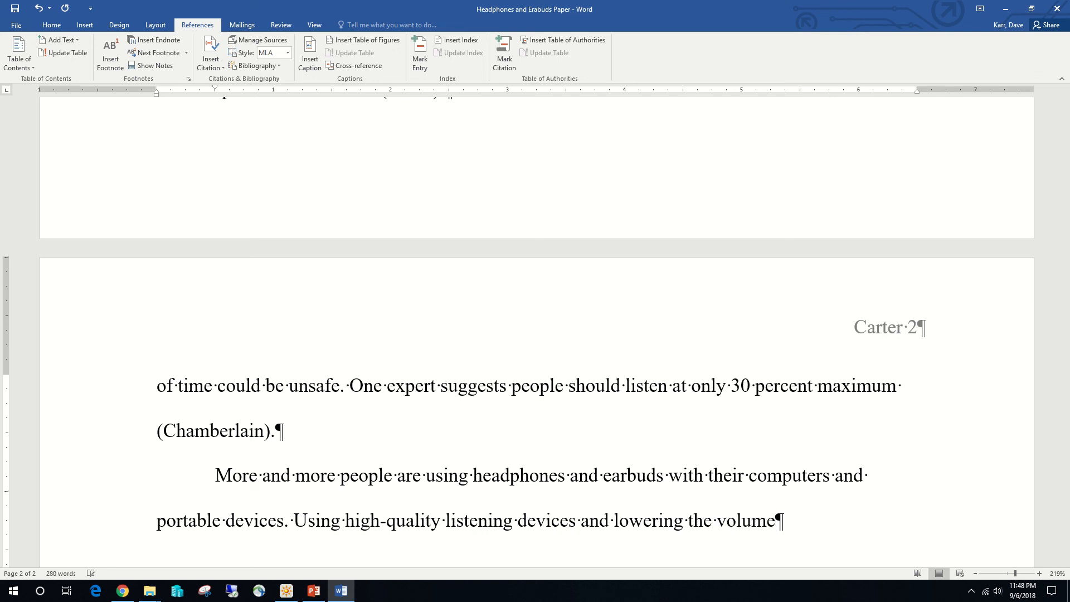
pyautogui.write(' can help ')
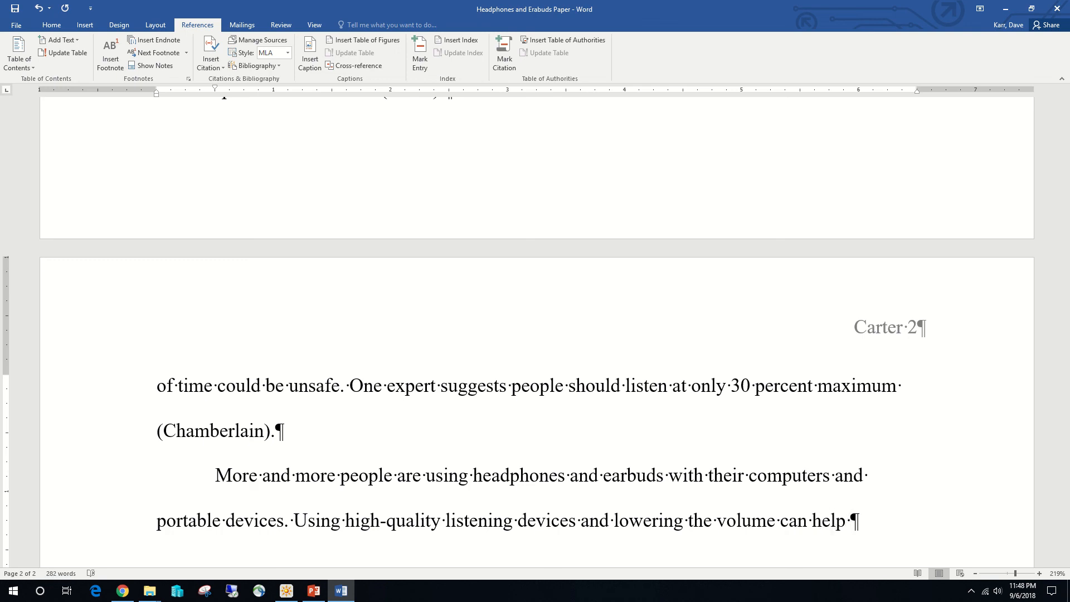
pyautogui.write('to lessi')
pyautogui.press('BackSpace')
pyautogui.write('en ')
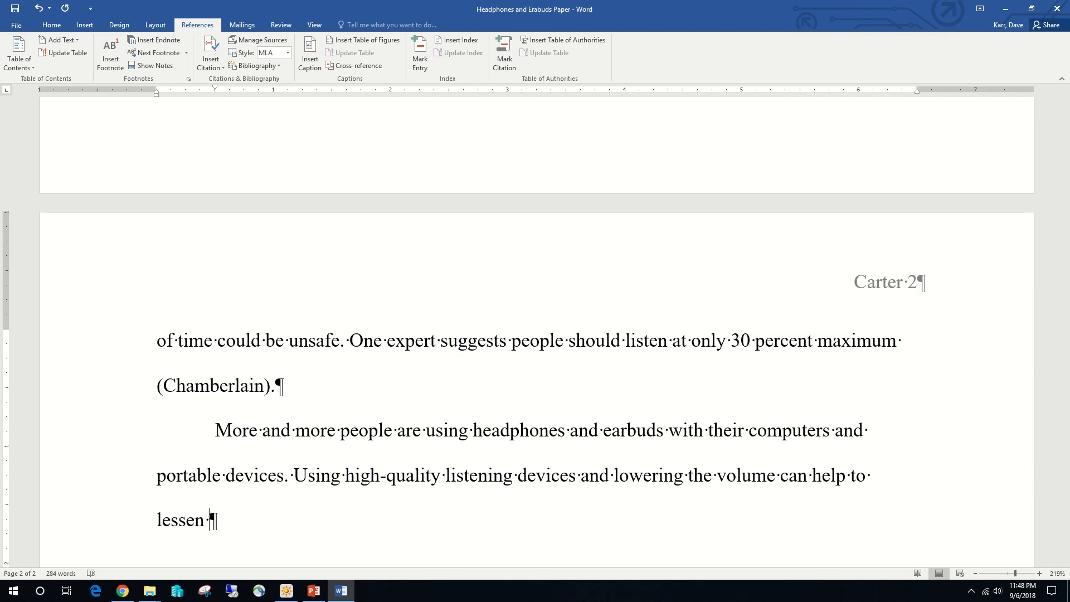
pyautogui.write('potential')
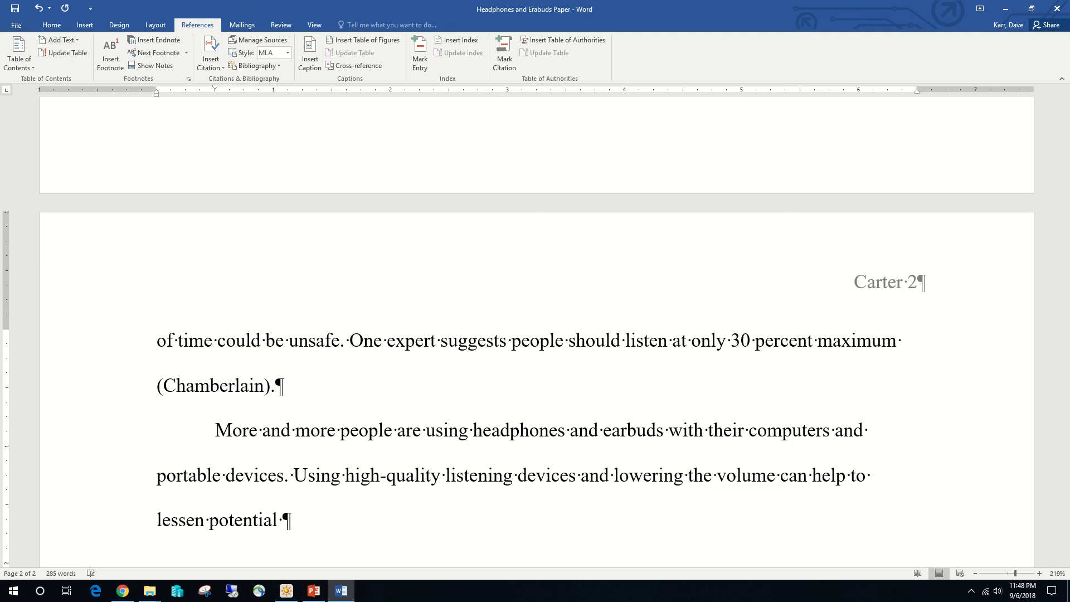
pyautogui.write(' hearing loss form ')
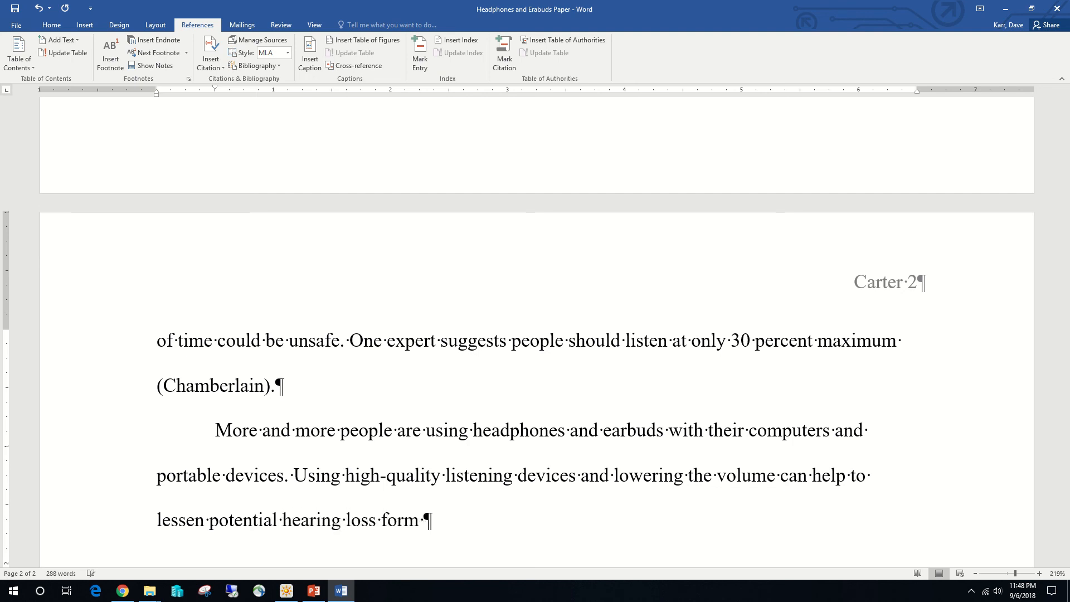
pyautogui.write('the use of he')
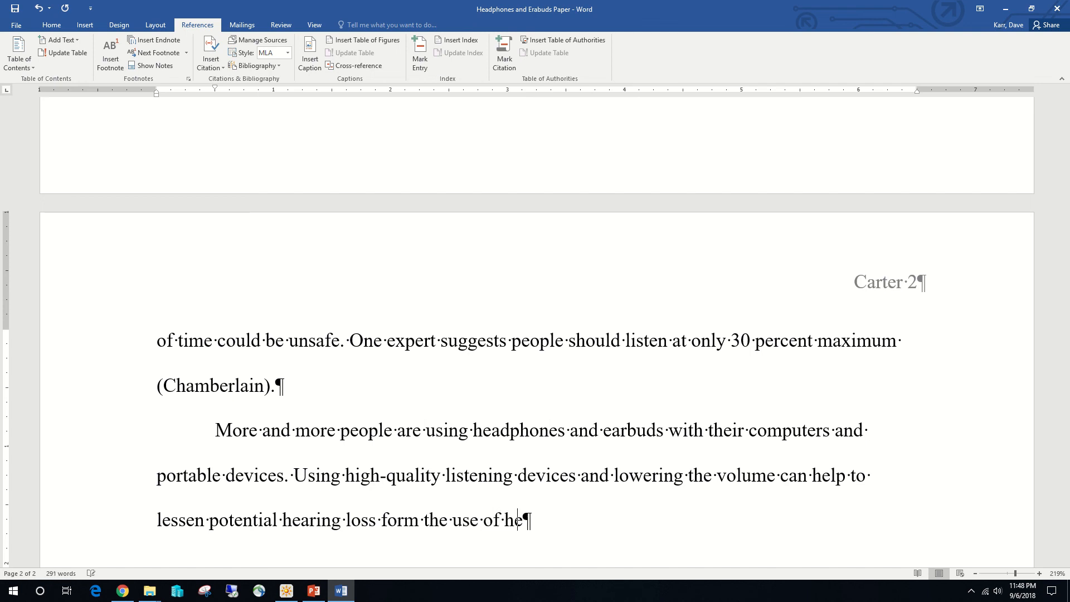
pyautogui.write('adpho')
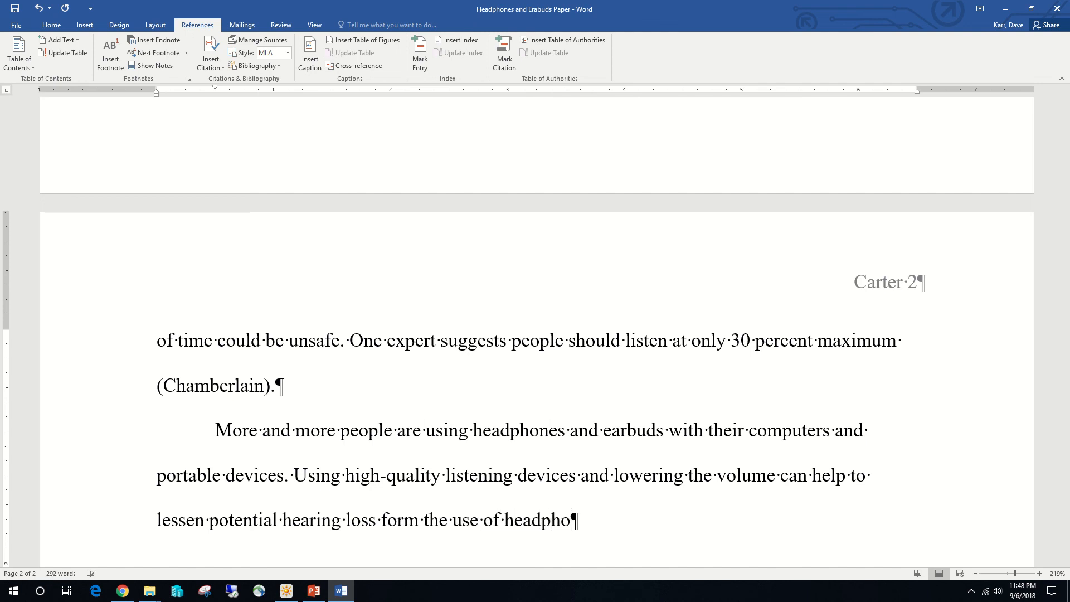
pyautogui.write('nes and ear')
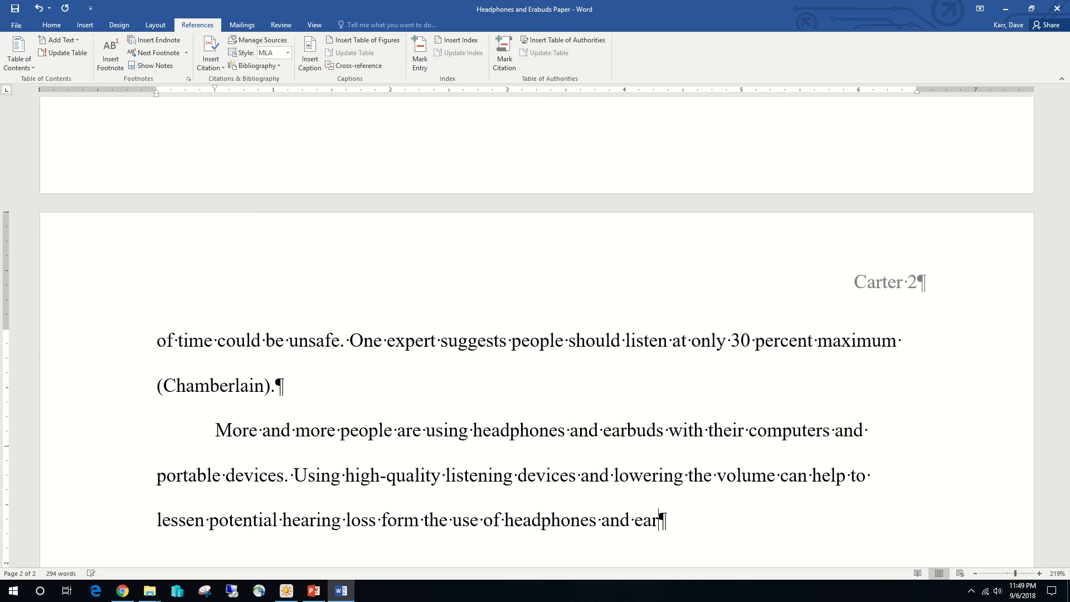
pyautogui.write('buds.')
pyautogui.press('BackSpace')
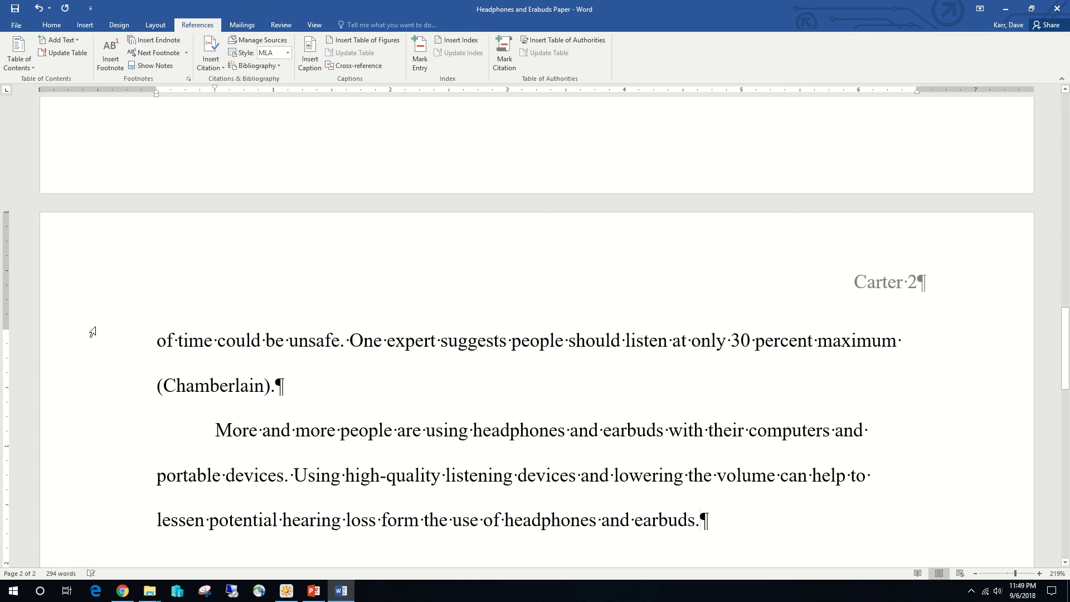
pyautogui.click(9, 12)
# Step: Insert a page break after the paper's last paragraph to begin a new page, and check the break on page 2
pyautogui.click(86, 26)
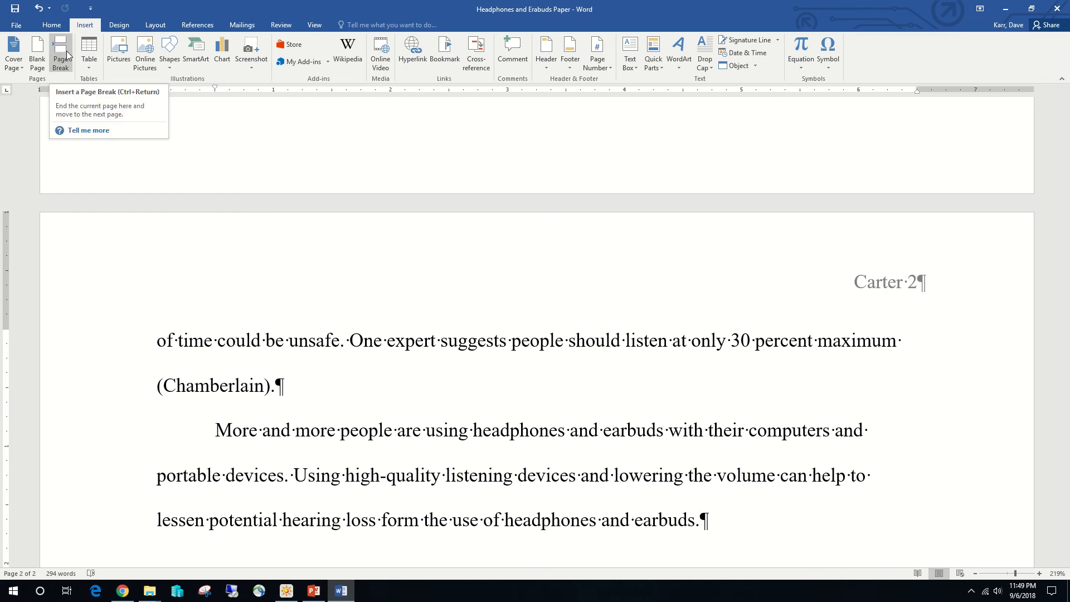
pyautogui.click(760, 527)
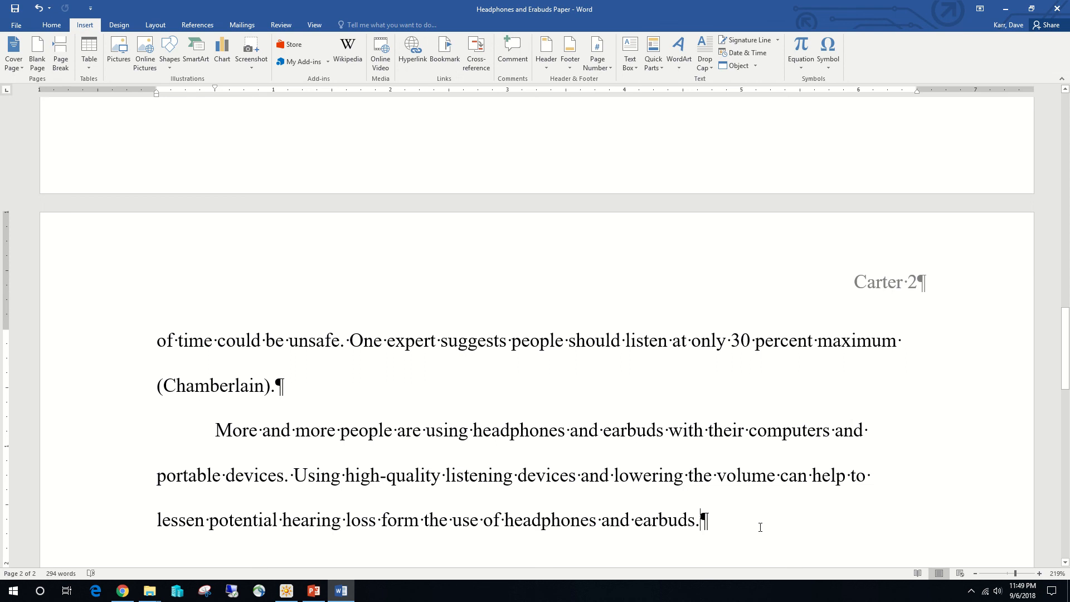
pyautogui.hotkey('ctrl', 'Return')
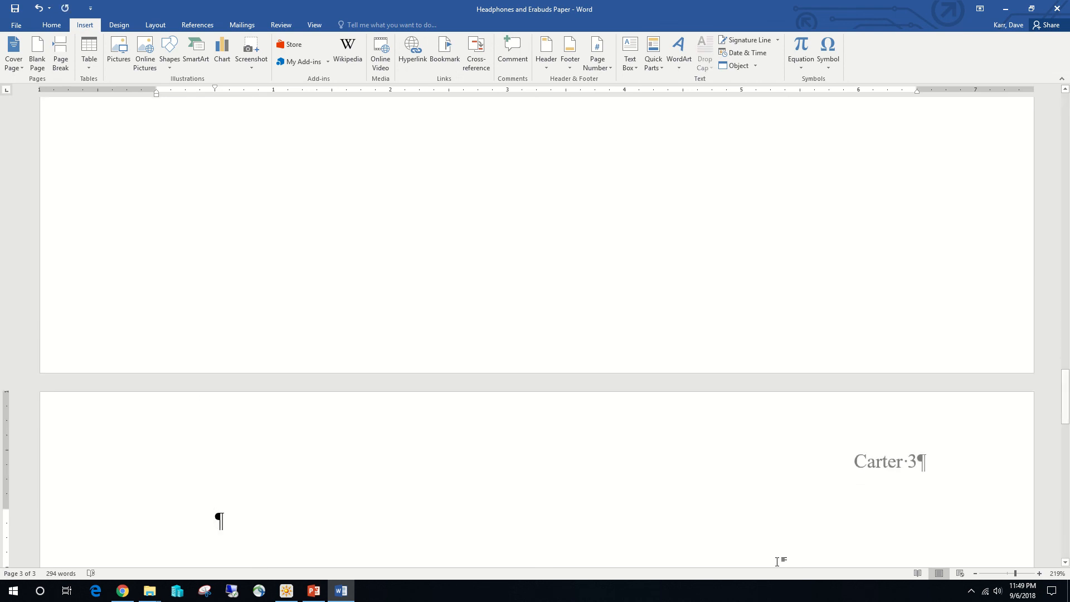
pyautogui.scroll(5, 491, 454)
pyautogui.scroll(3, 506, 451)
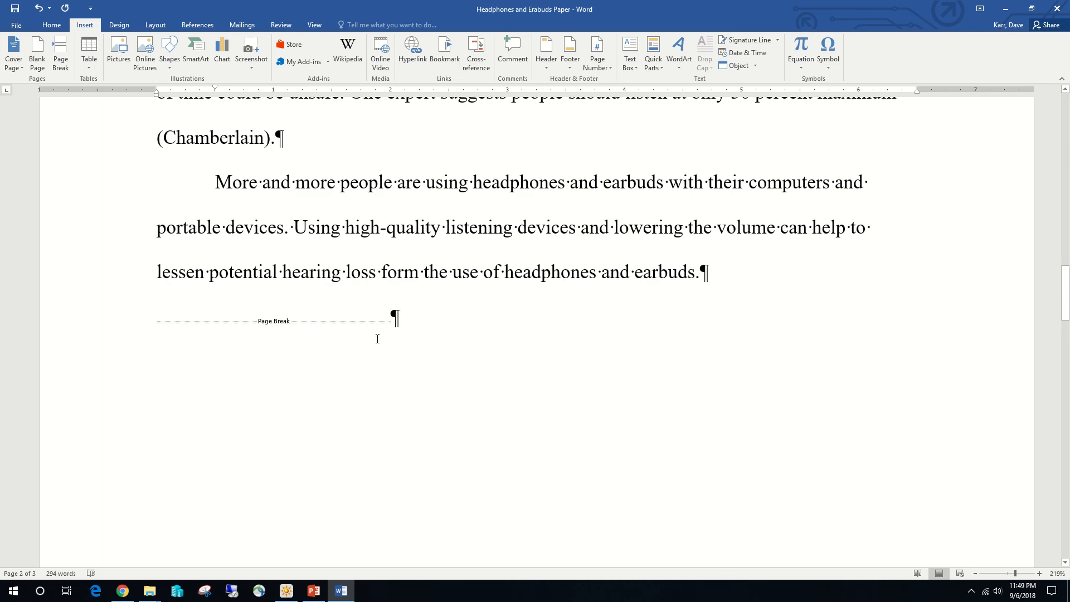
# Step: Apply the Normal style to the empty paragraph on page 3, center it, and enter the title "Works Cited"
pyautogui.scroll(-8, 361, 344)
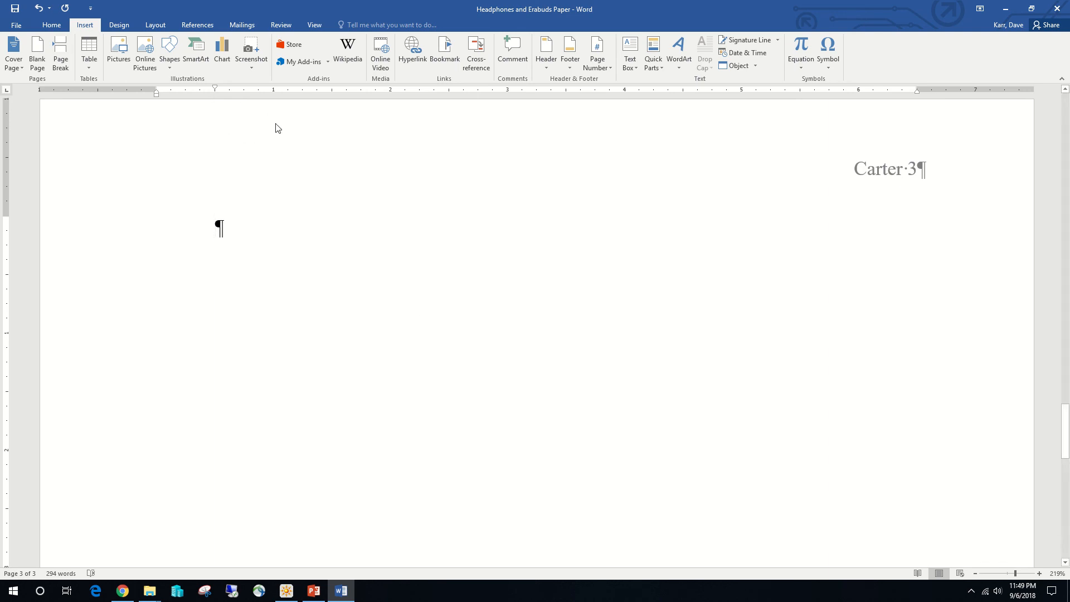
pyautogui.click(56, 26)
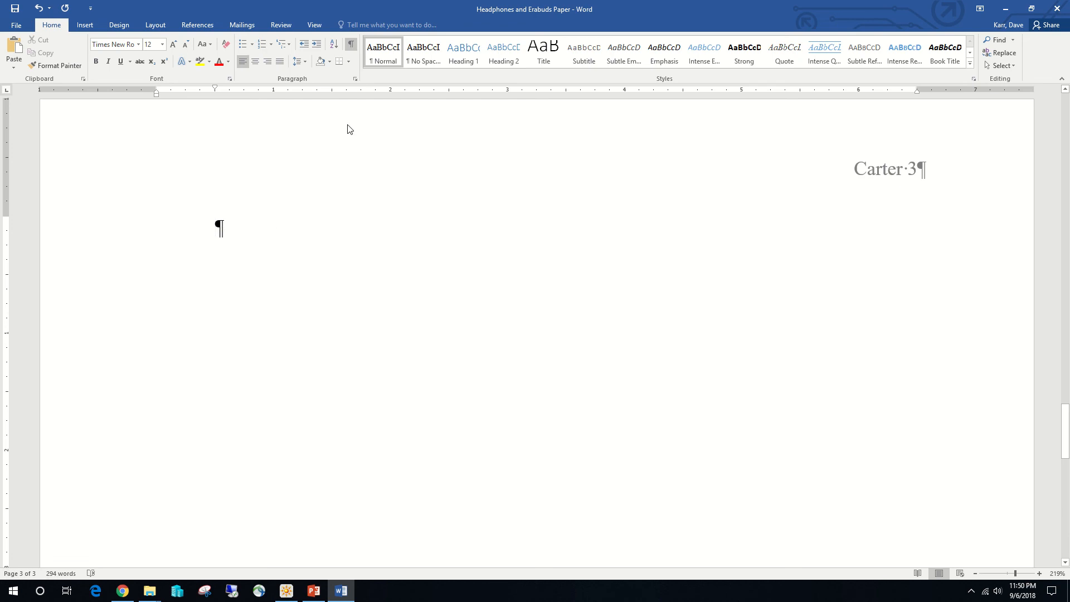
pyautogui.click(380, 56)
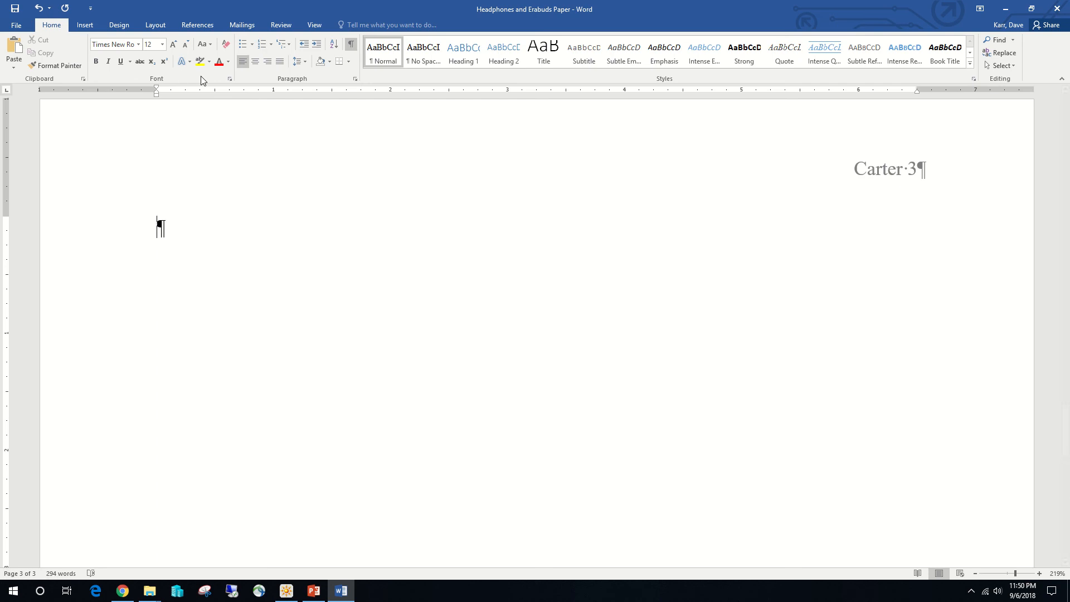
pyautogui.click(256, 65)
pyautogui.write('Wor')
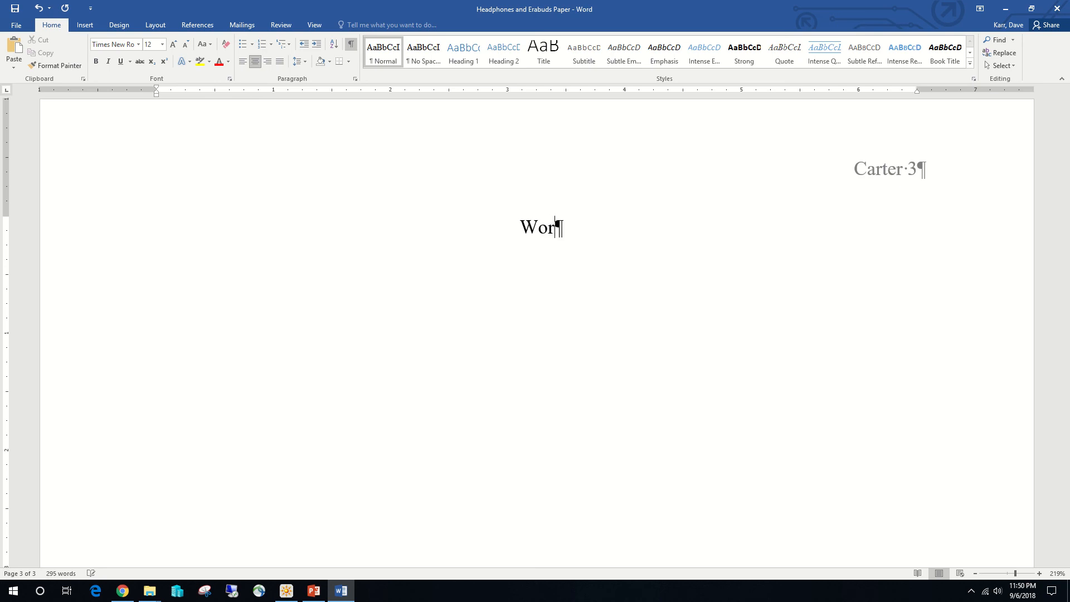
pyautogui.write('ke')
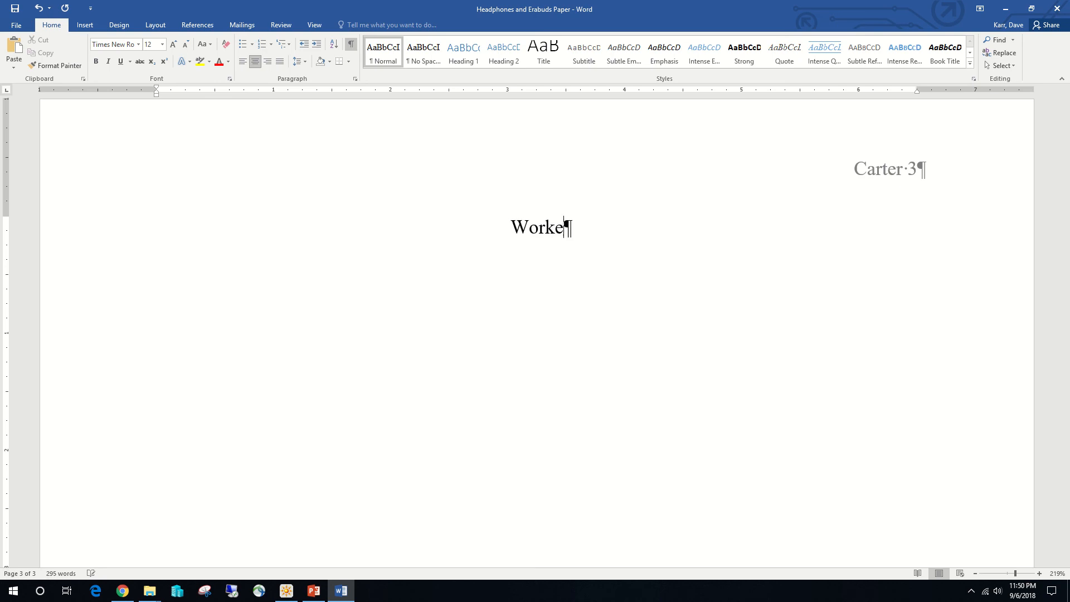
pyautogui.press('BackSpace')
pyautogui.write('s C')
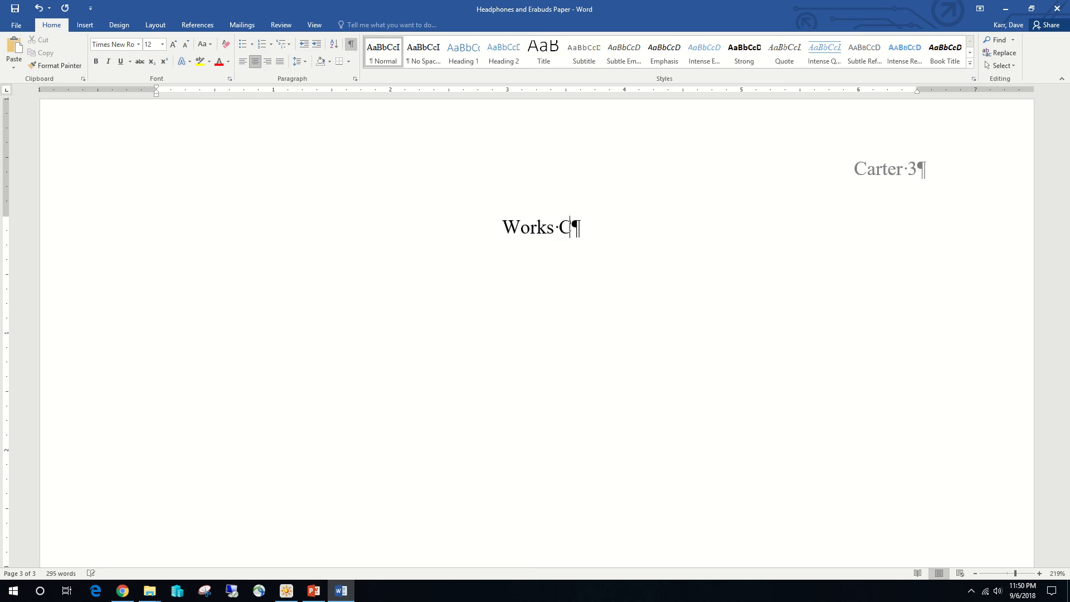
pyautogui.write('ited')
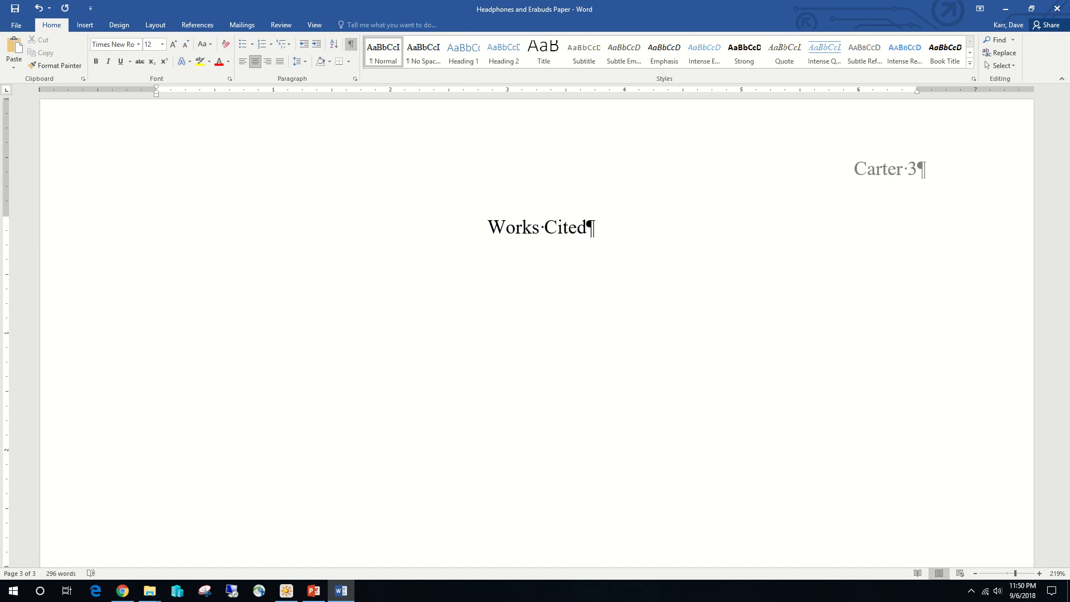
# Step: Insert the MLA bibliography without a built-in heading in a new left-aligned paragraph below the "Works Cited" title
pyautogui.press('Return')
pyautogui.hotkey('ctrl', 'l')
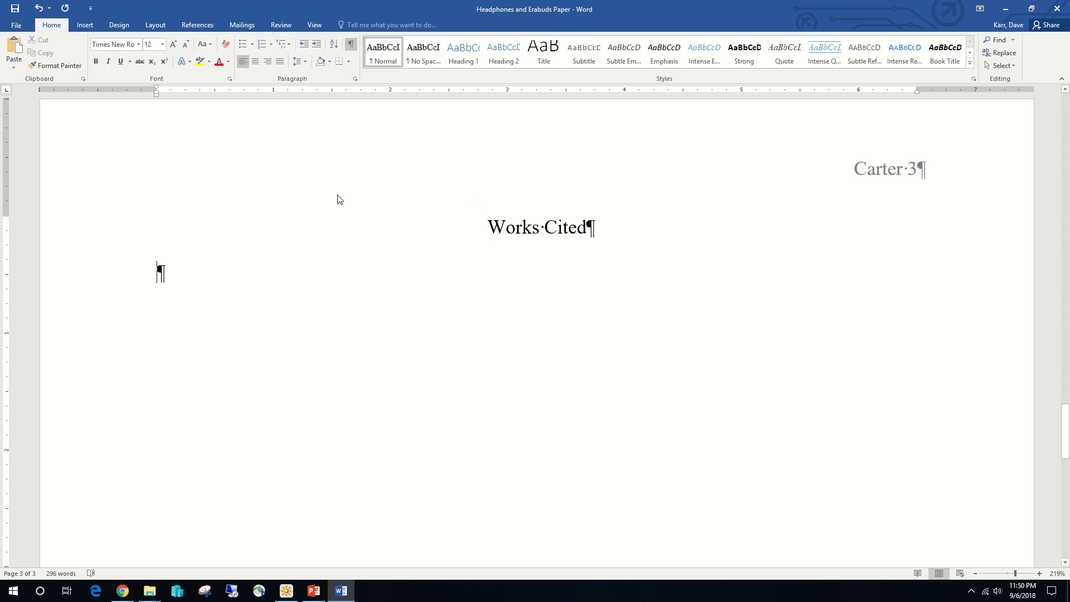
pyautogui.click(206, 28)
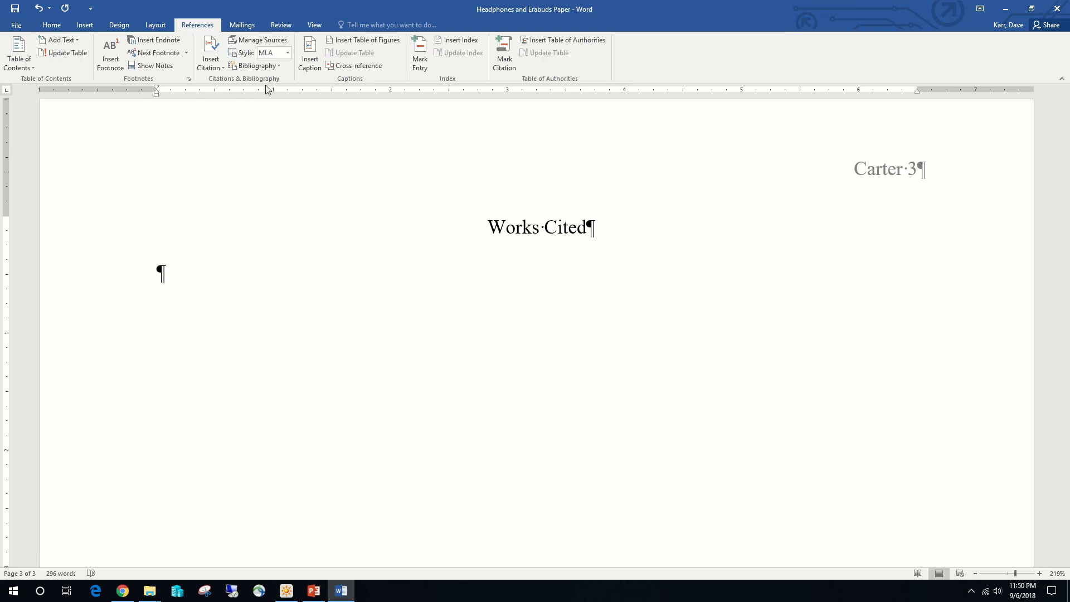
pyautogui.click(278, 66)
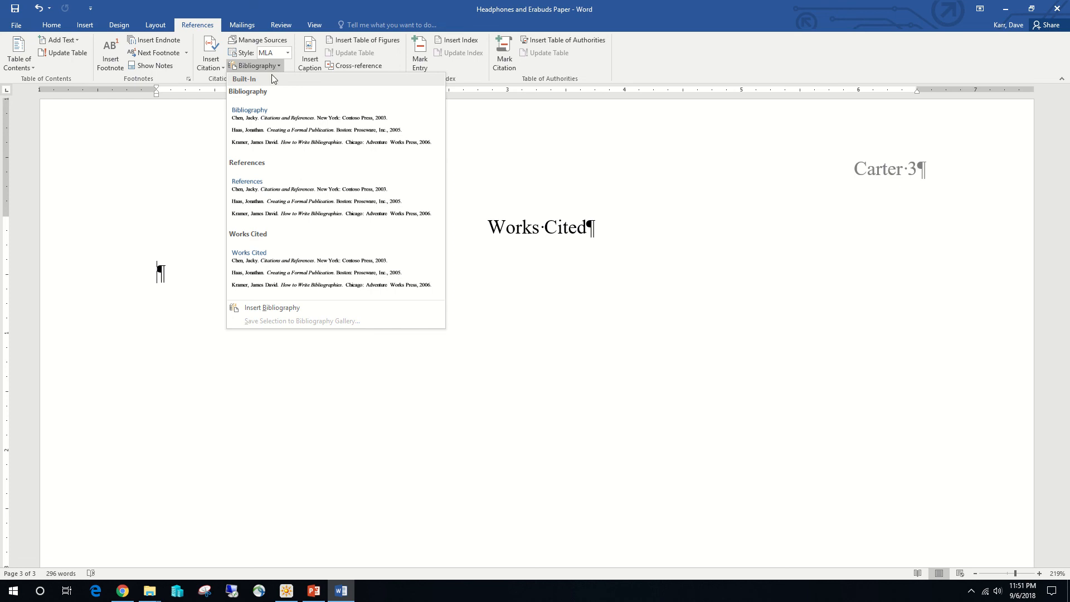
pyautogui.click(277, 313)
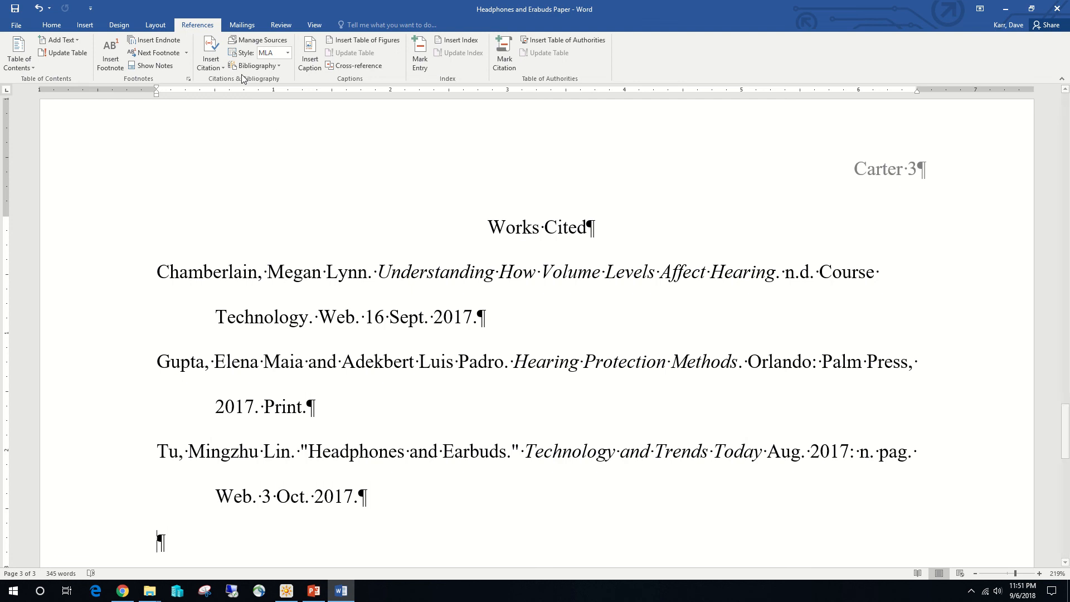
# Step: Review the document's sources and the details of the Web site source "Understanding How Volume Levels Affect Hearing", leaving them unedited
pyautogui.click(243, 45)
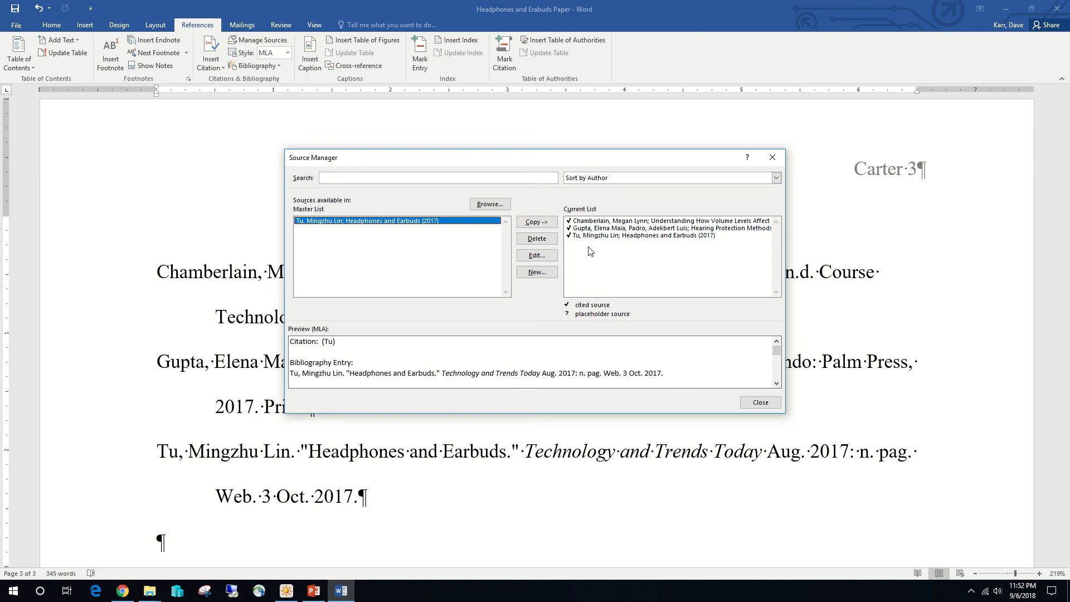
pyautogui.click(601, 221)
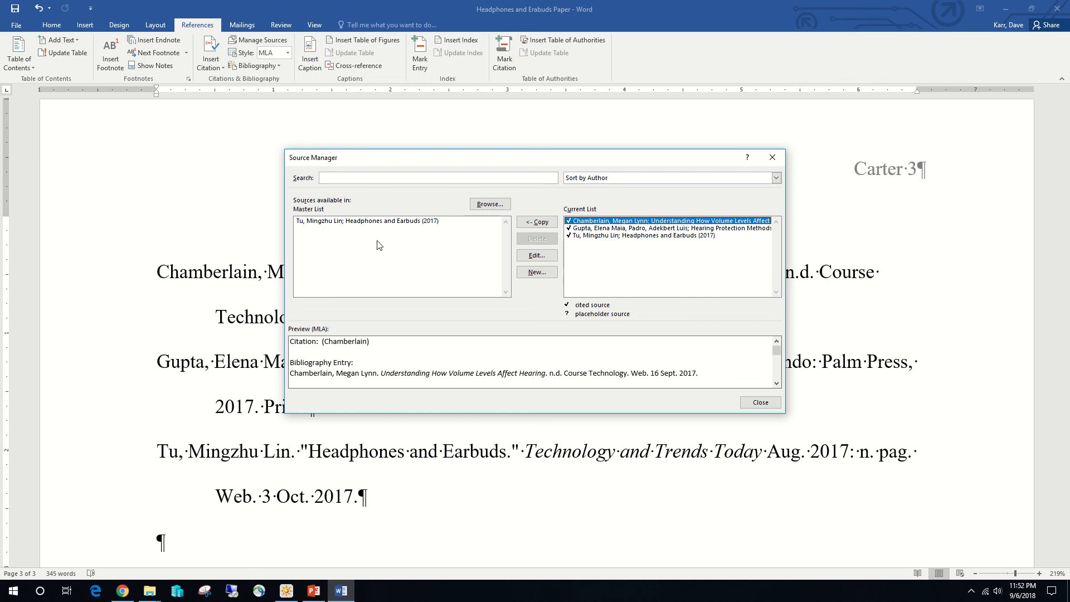
pyautogui.click(379, 221)
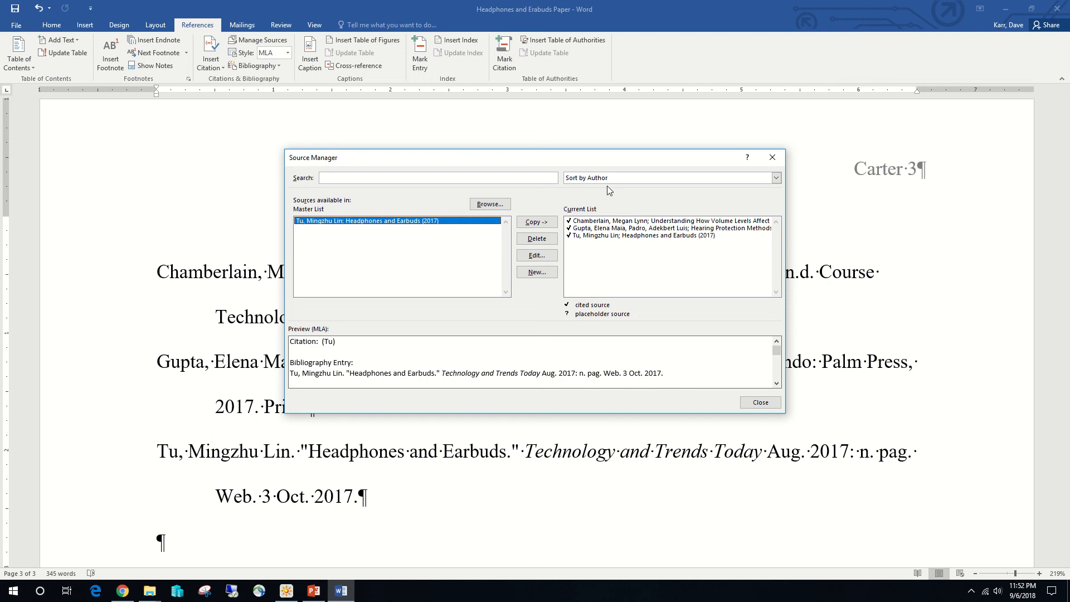
pyautogui.click(590, 223)
pyautogui.click(541, 255)
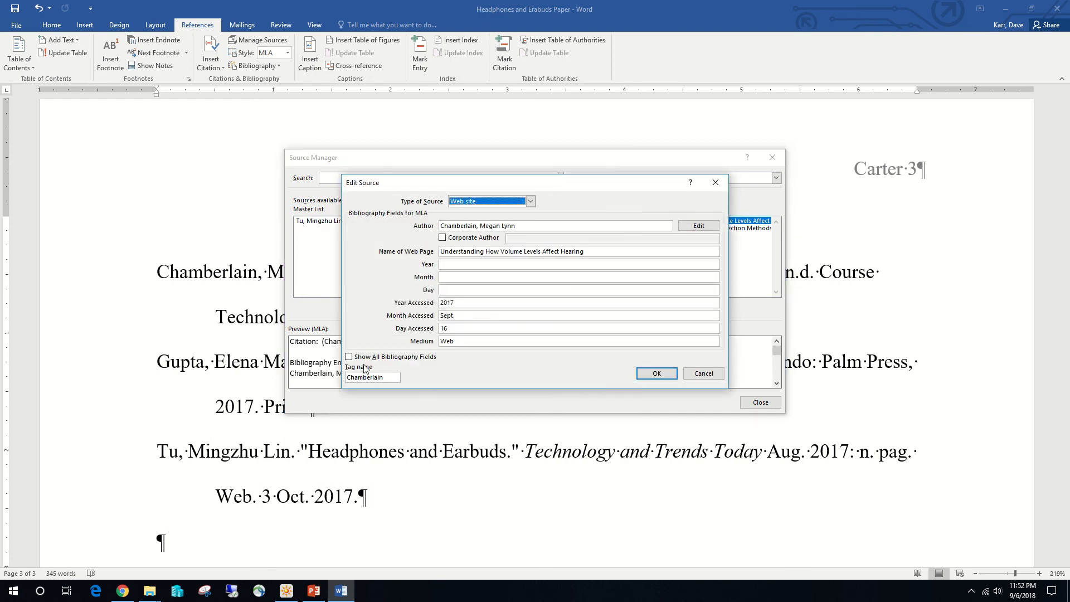
pyautogui.click(716, 374)
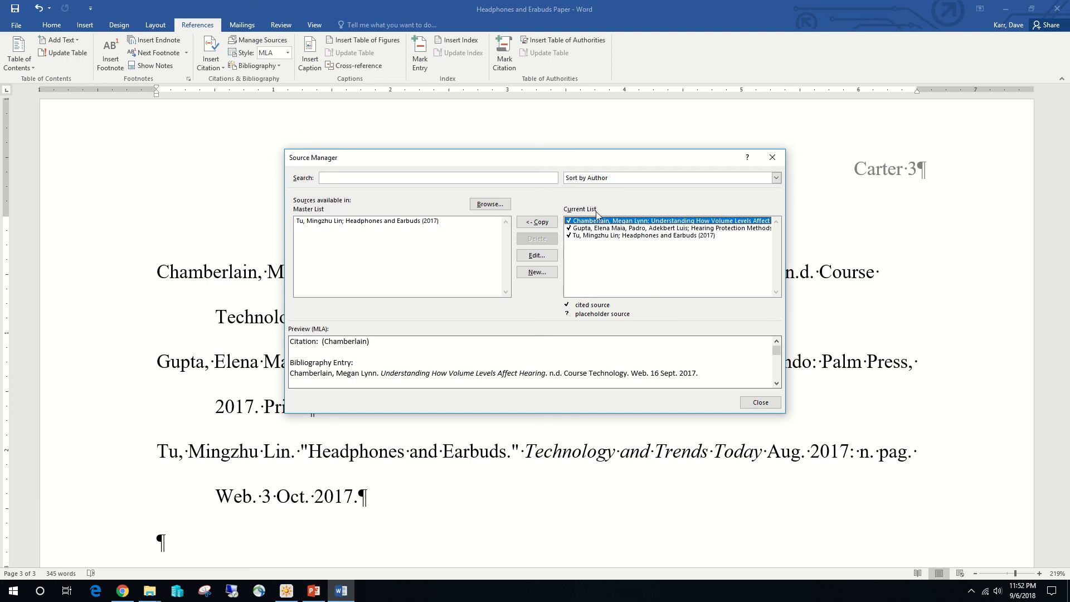
# Step: Change the periodical title of the "Headphones and Earbuds" article source to "Technology Trends Today", updating both the master and current lists
pyautogui.click(608, 238)
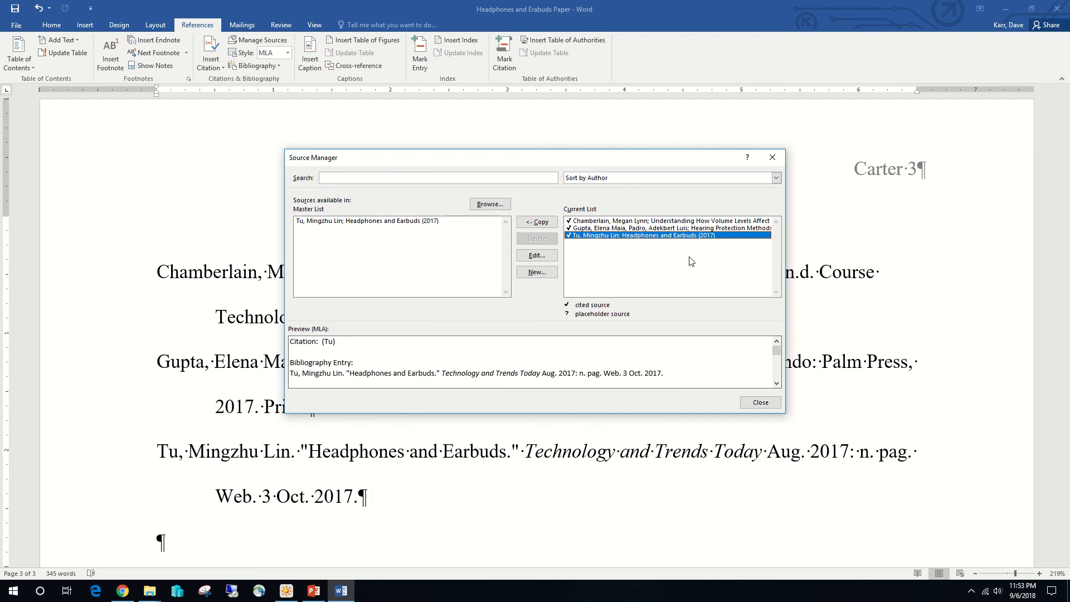
pyautogui.click(536, 255)
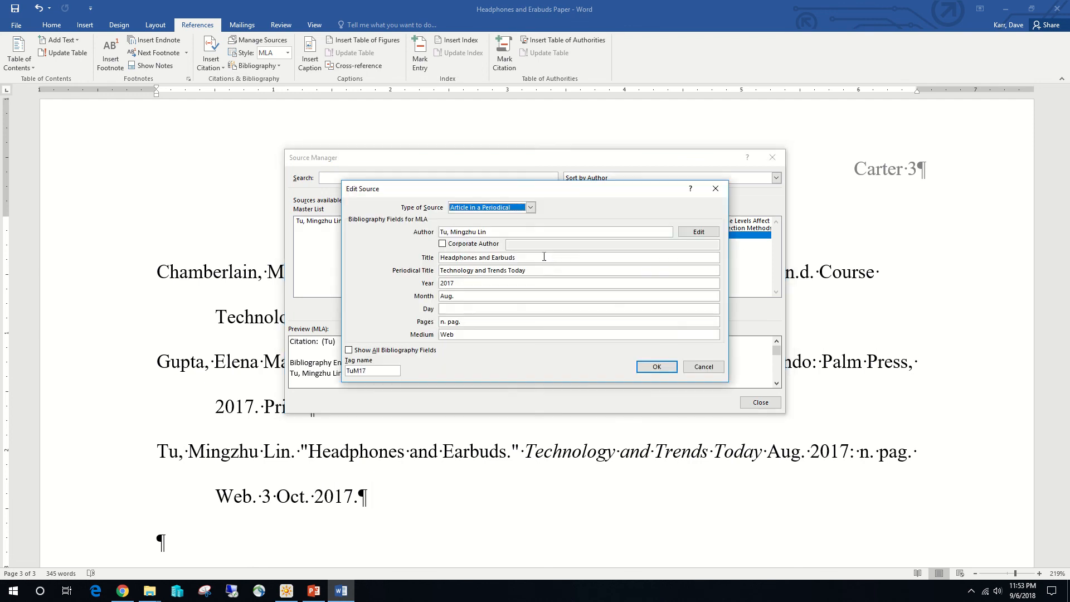
pyautogui.moveTo(491, 273); pyautogui.dragTo(473, 272)
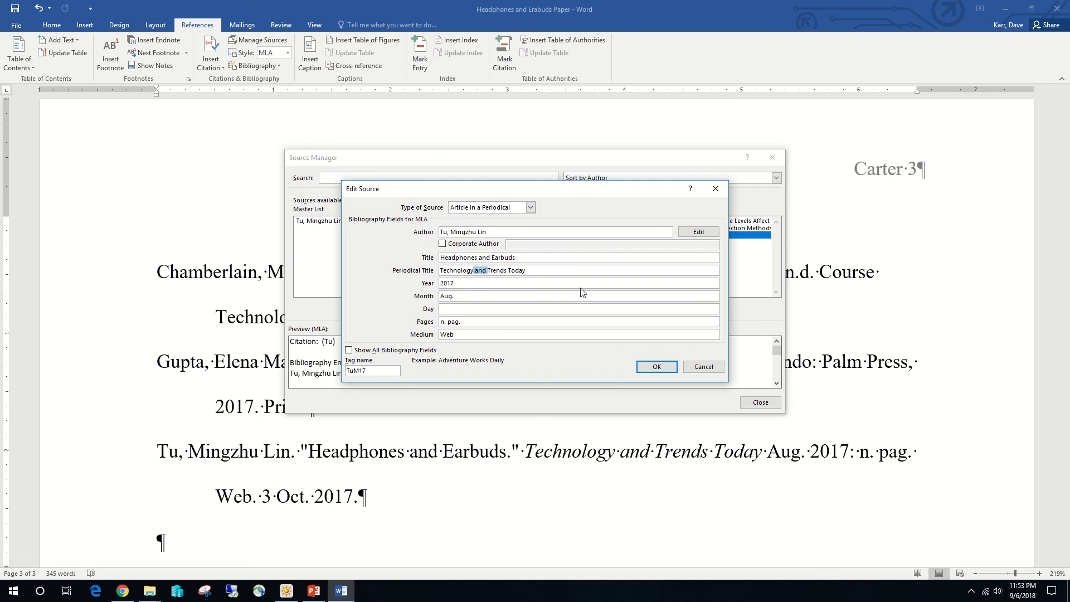
pyautogui.press('Delete')
pyautogui.click(658, 367)
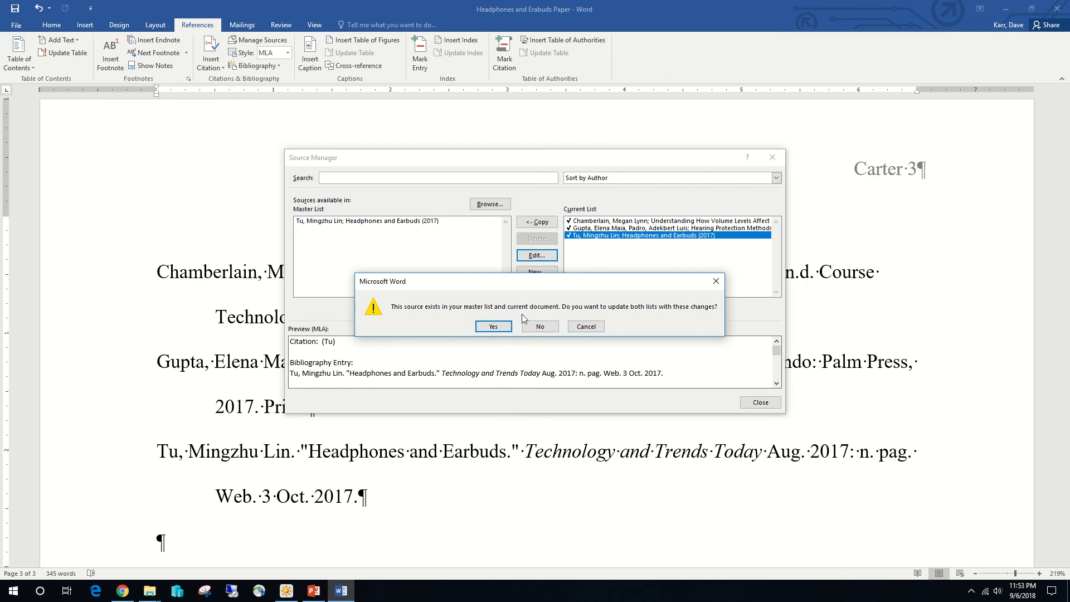
pyautogui.click(493, 327)
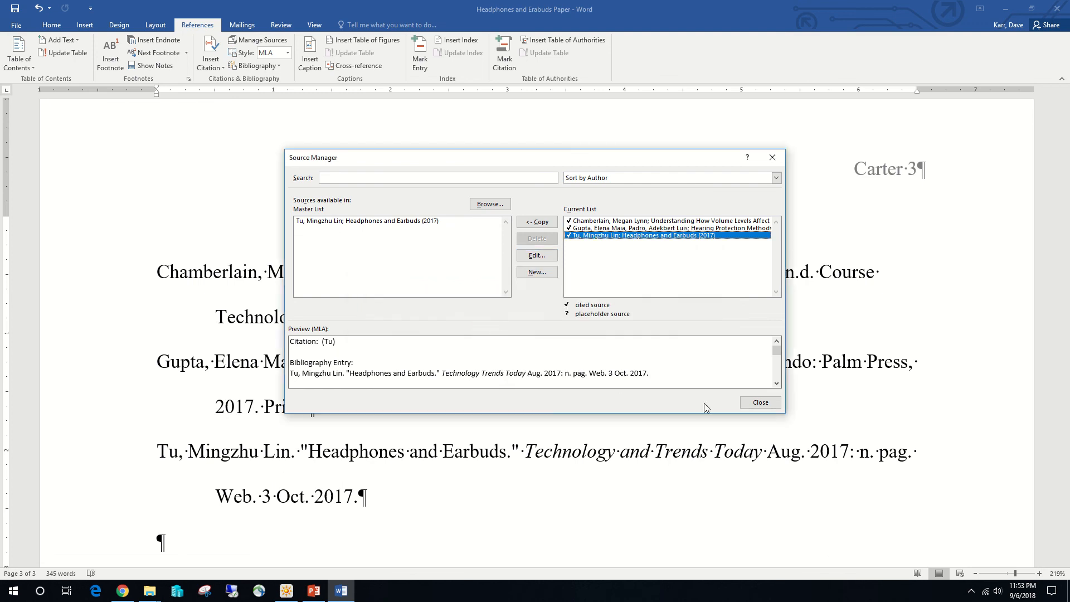
pyautogui.click(758, 403)
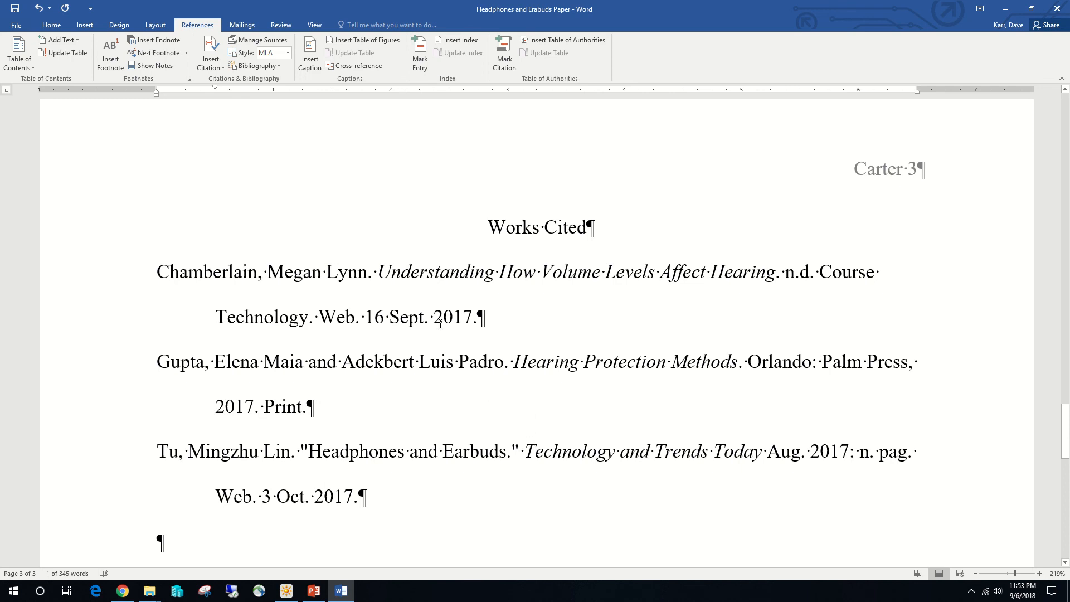
# Step: Update the bibliography field on the works cited page to reflect the edited source
pyautogui.rightClick(557, 449)
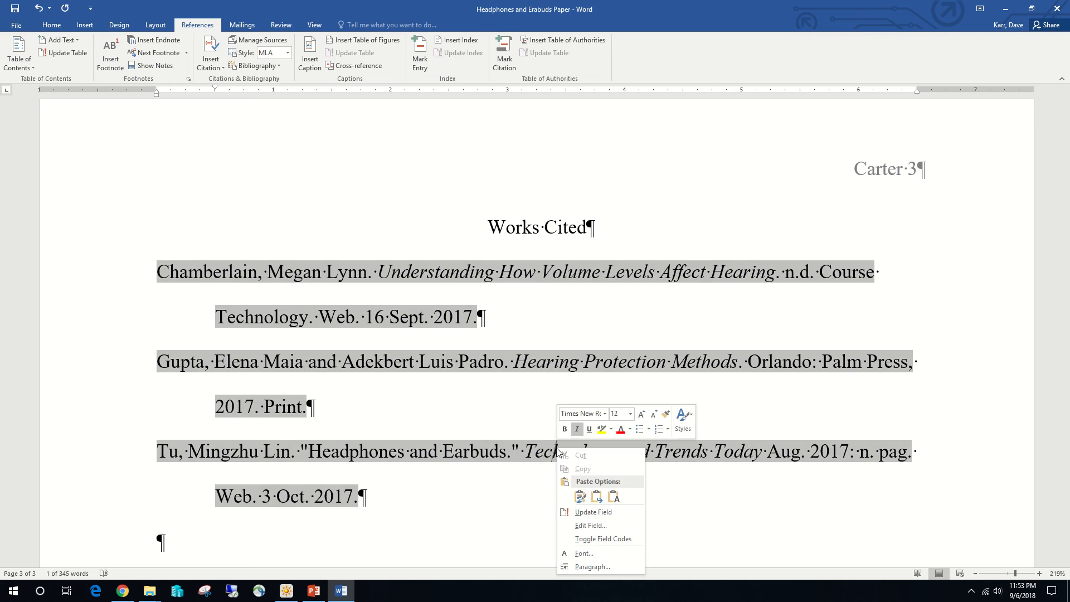
pyautogui.click(597, 510)
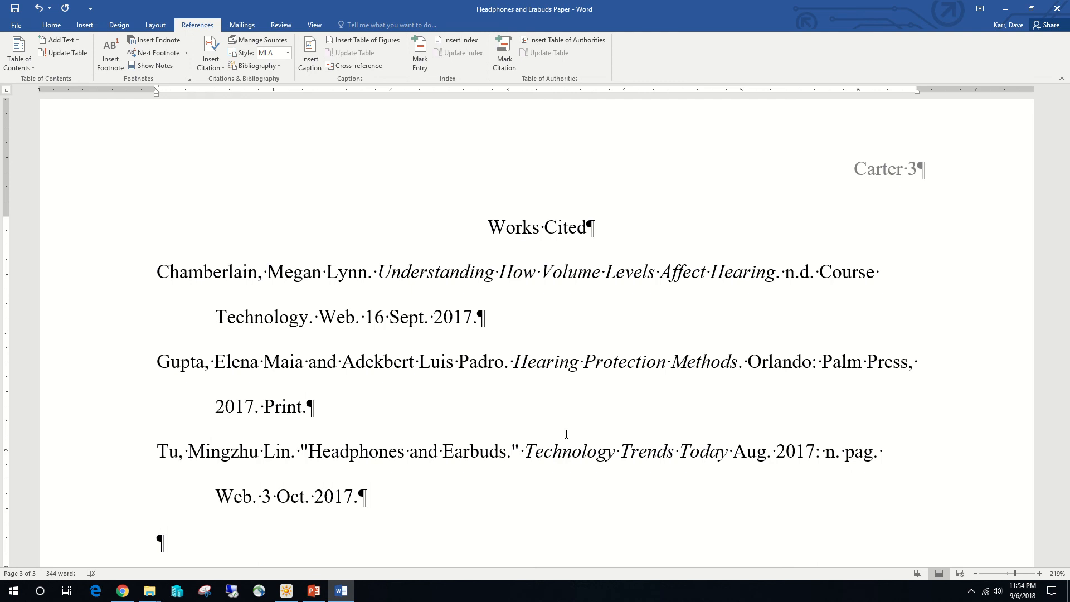
pyautogui.click(329, 276)
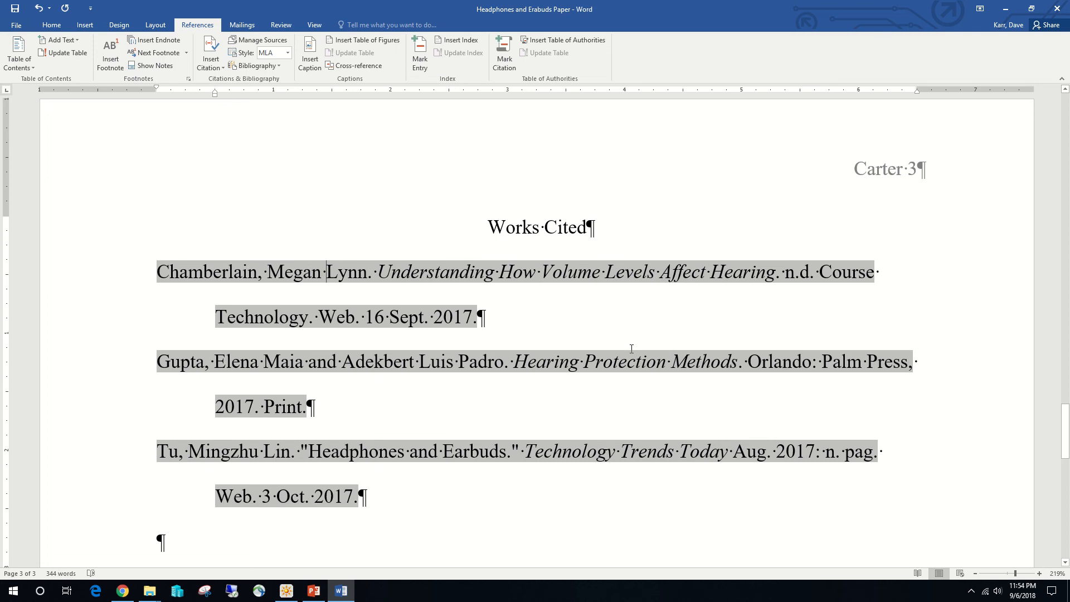
# Step: Browse to page 2 using page thumbnails in the Navigation pane, view its closing text, and close the pane
pyautogui.click(316, 25)
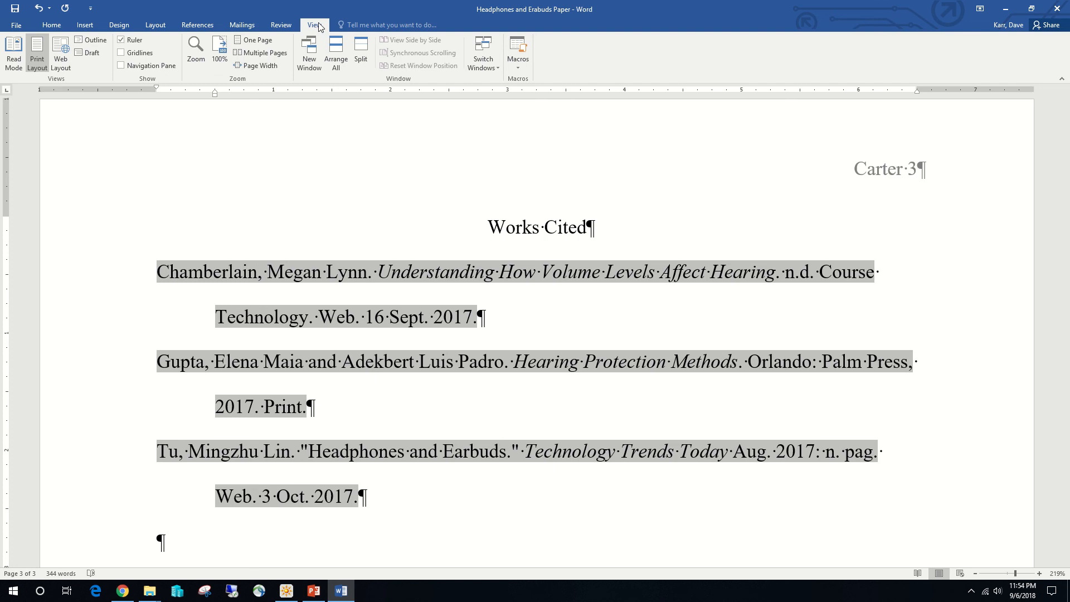
pyautogui.click(122, 66)
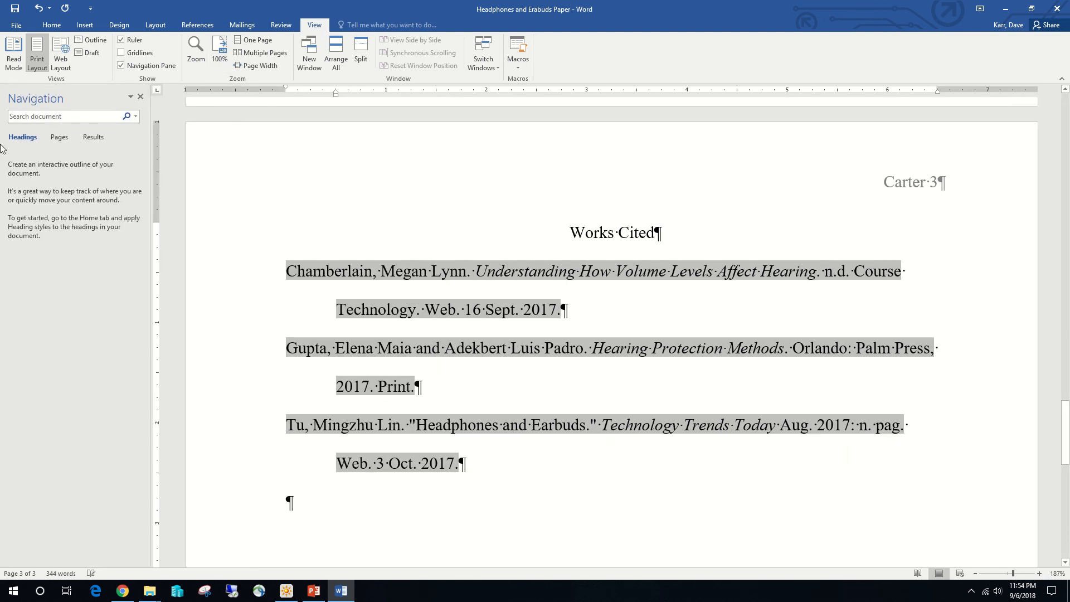
pyautogui.click(60, 137)
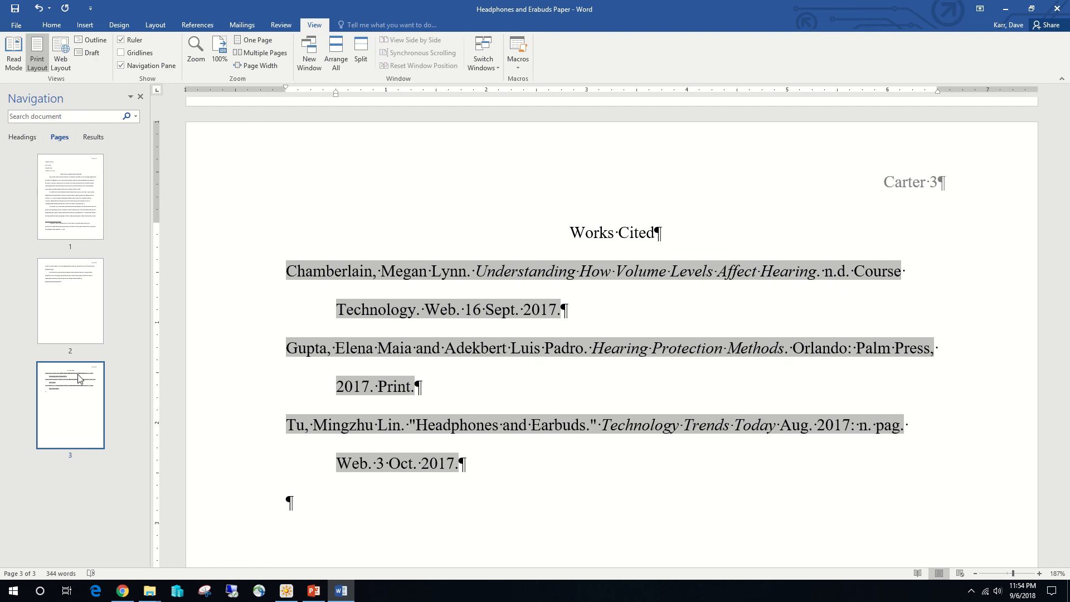
pyautogui.click(75, 305)
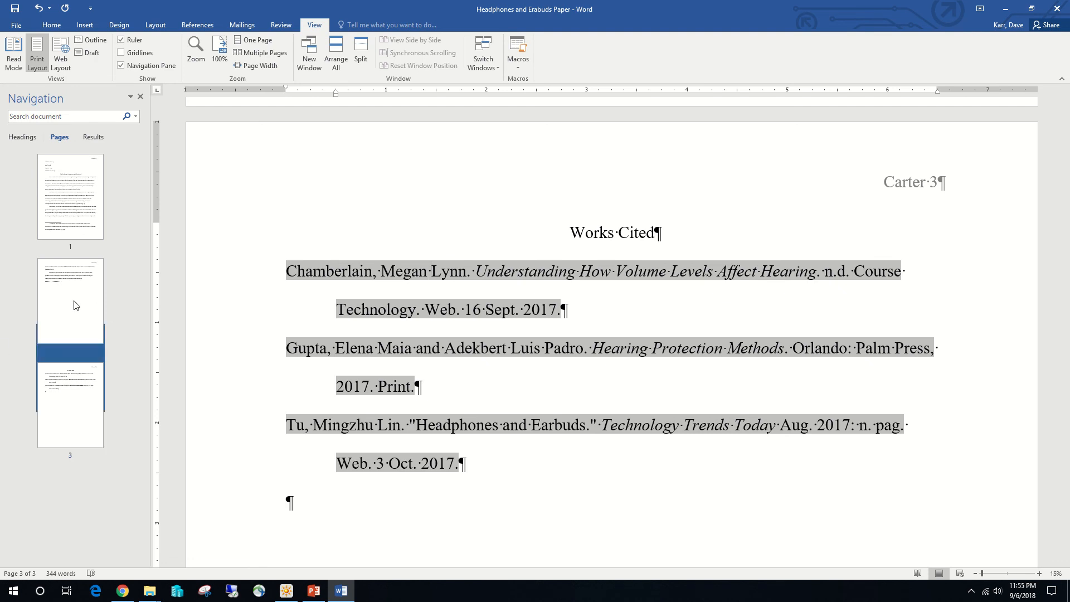
pyautogui.scroll(3, 535, 311)
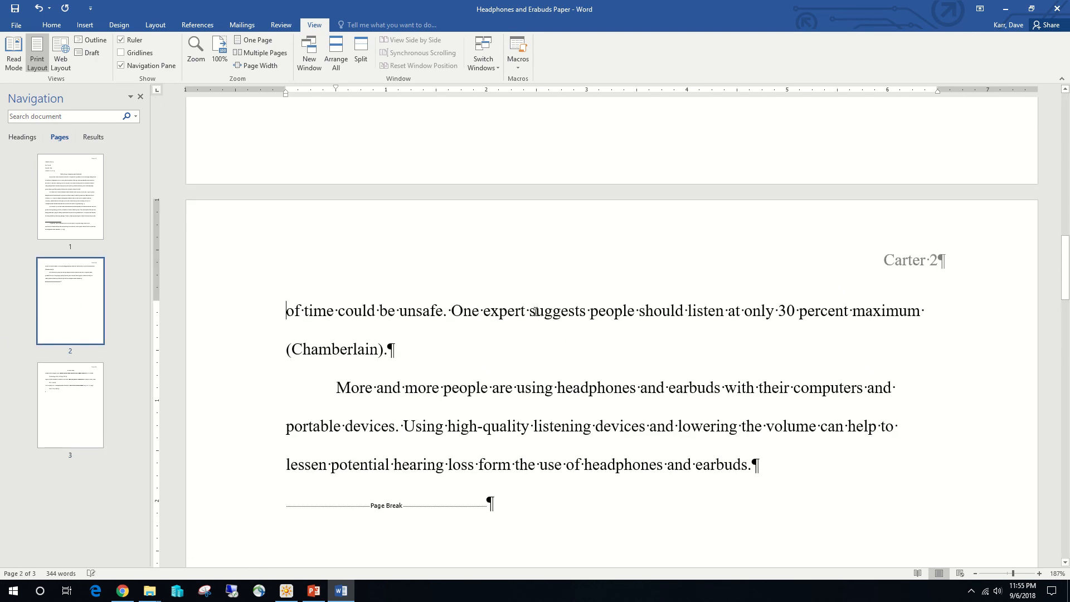
pyautogui.scroll(-2, 535, 312)
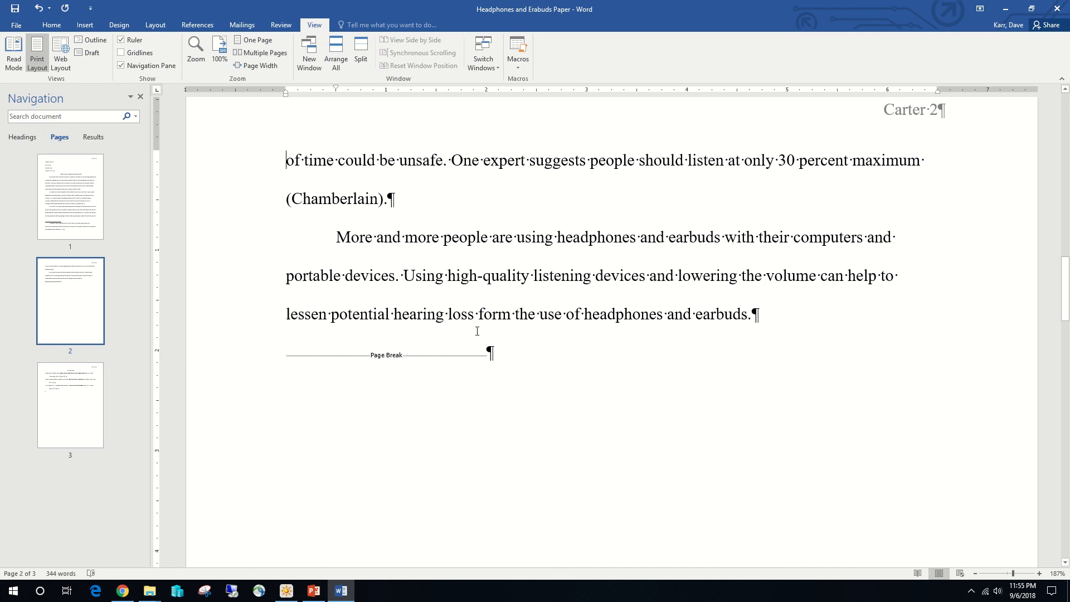
pyautogui.click(141, 98)
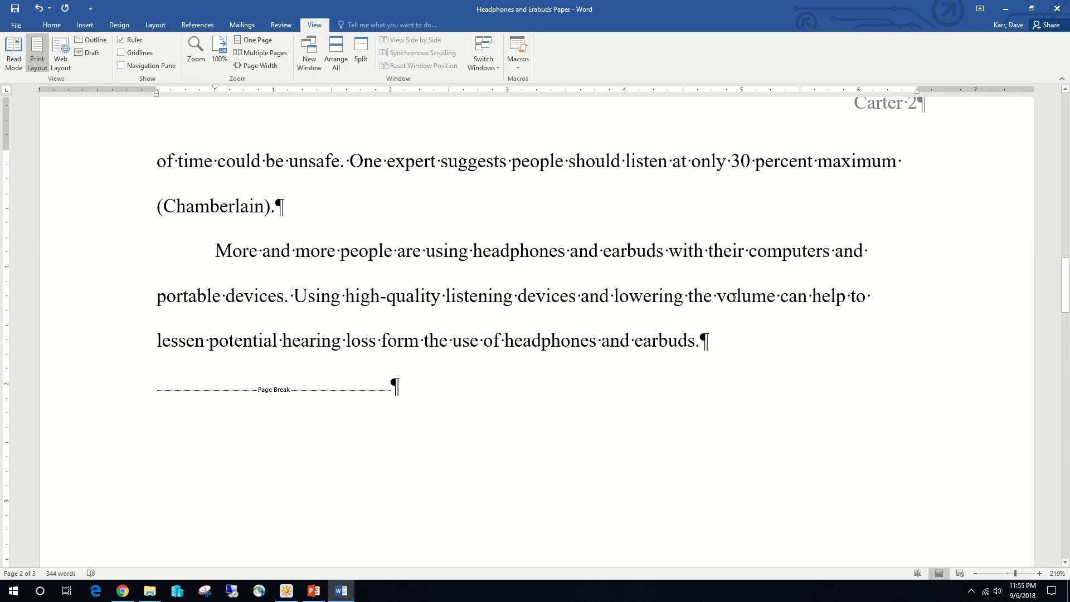
# Step: Copy the word "volume" from the closing paragraph and paste it after "30 percent maximum" in the preceding paragraph
pyautogui.doubleClick(748, 298)
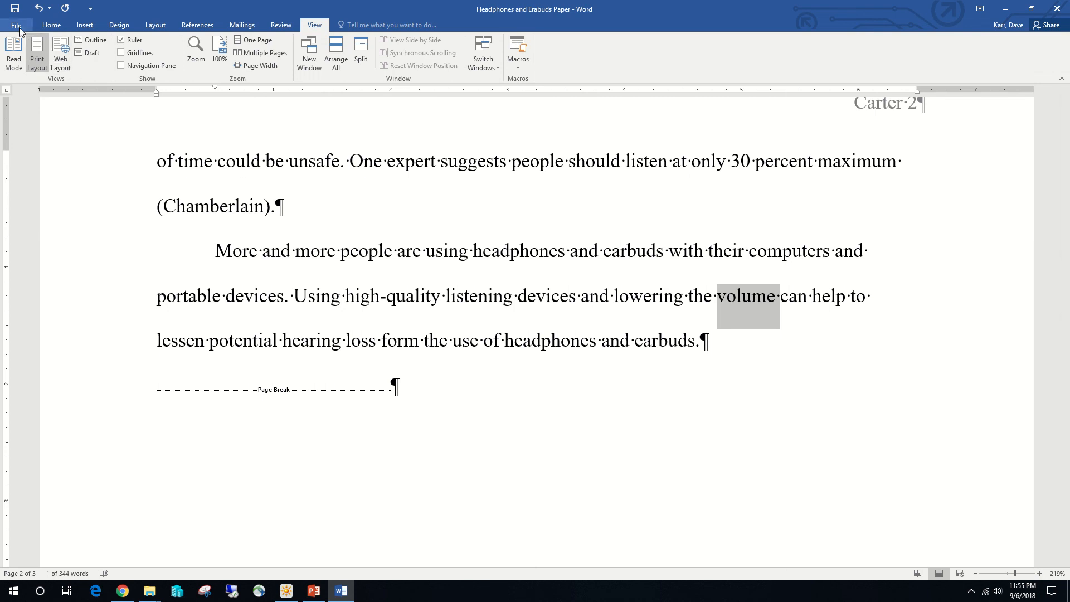
pyautogui.click(42, 28)
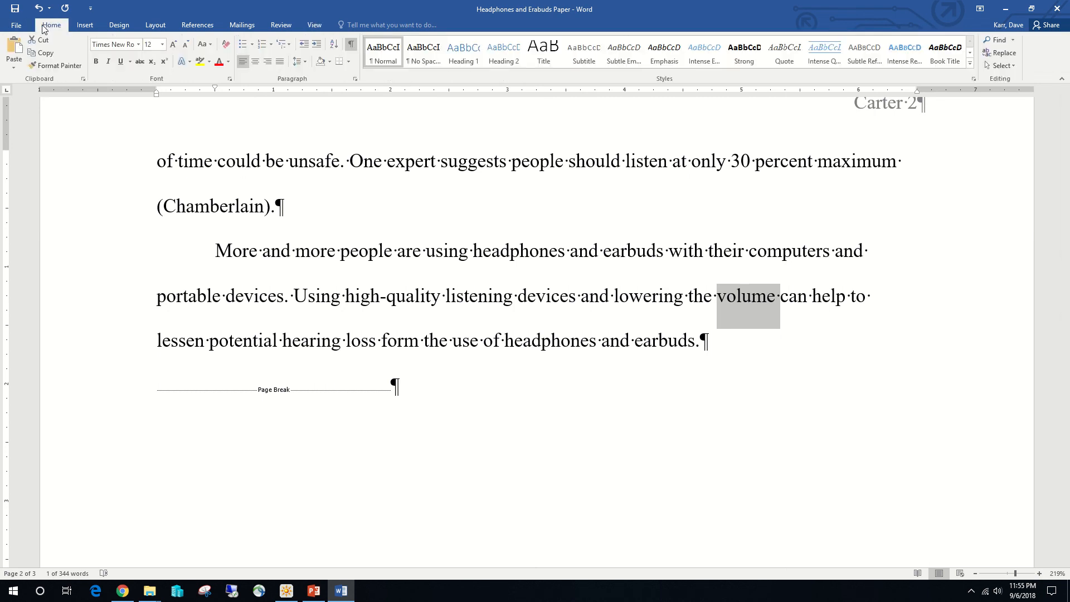
pyautogui.click(44, 55)
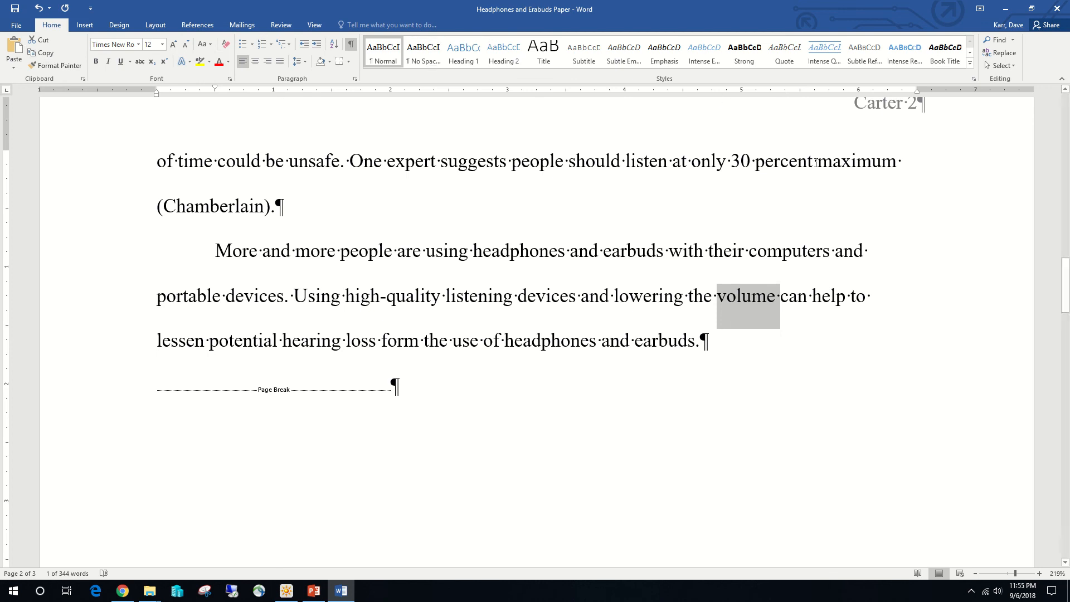
pyautogui.click(904, 161)
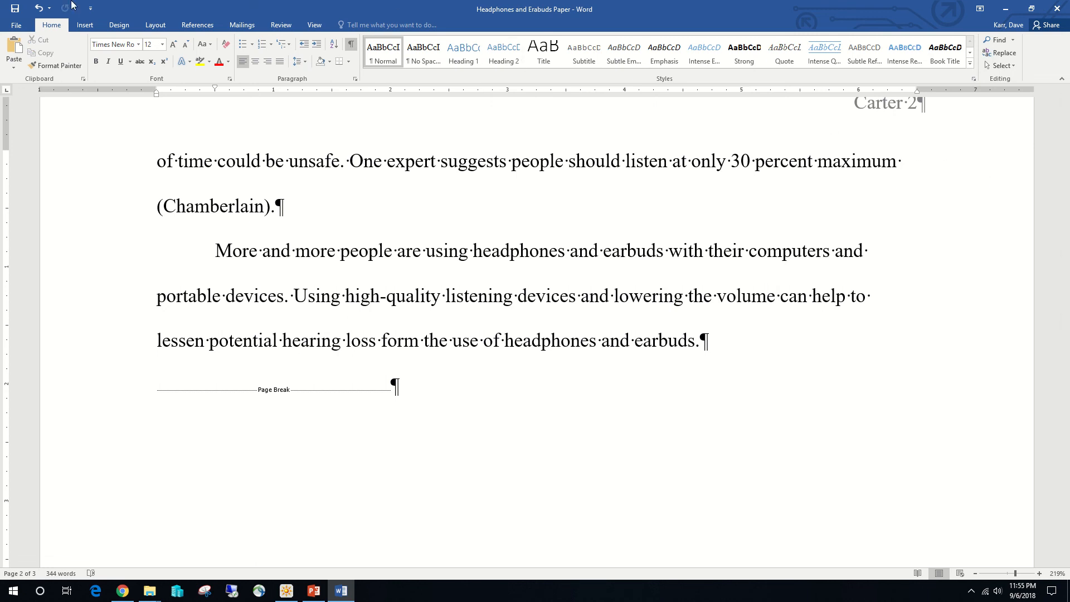
pyautogui.click(14, 49)
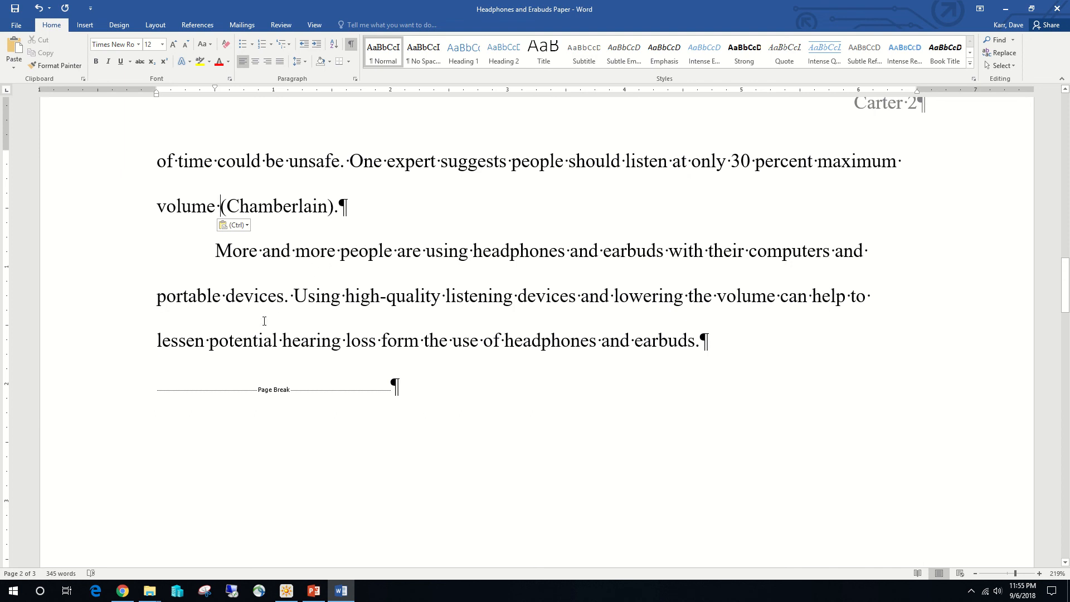
pyautogui.click(481, 305)
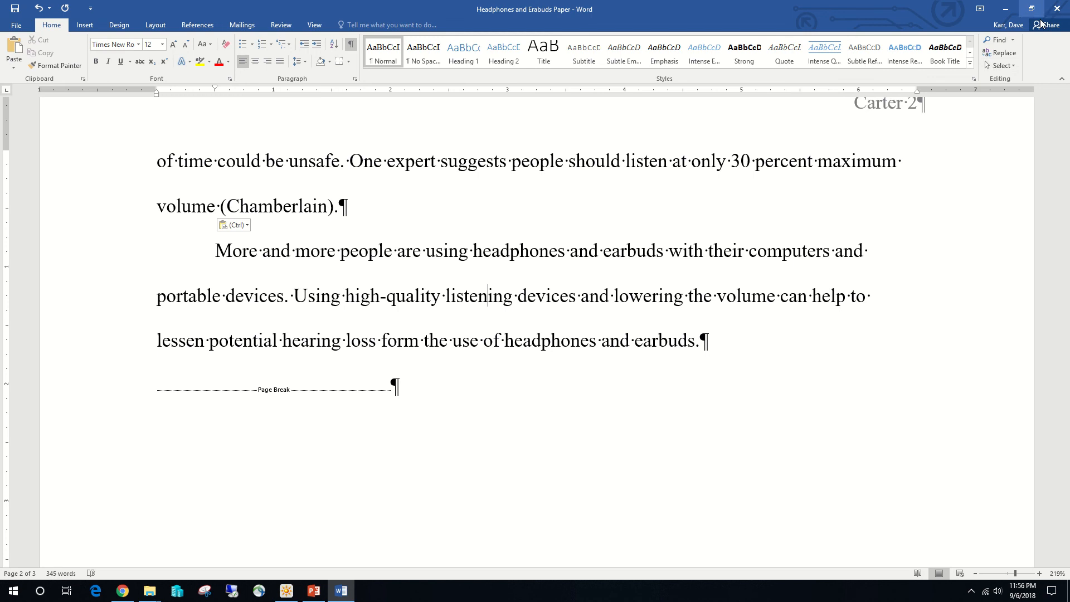
# Step: Search the document for the word "portable" and list its occurrences in the Navigation pane
pyautogui.click(1000, 42)
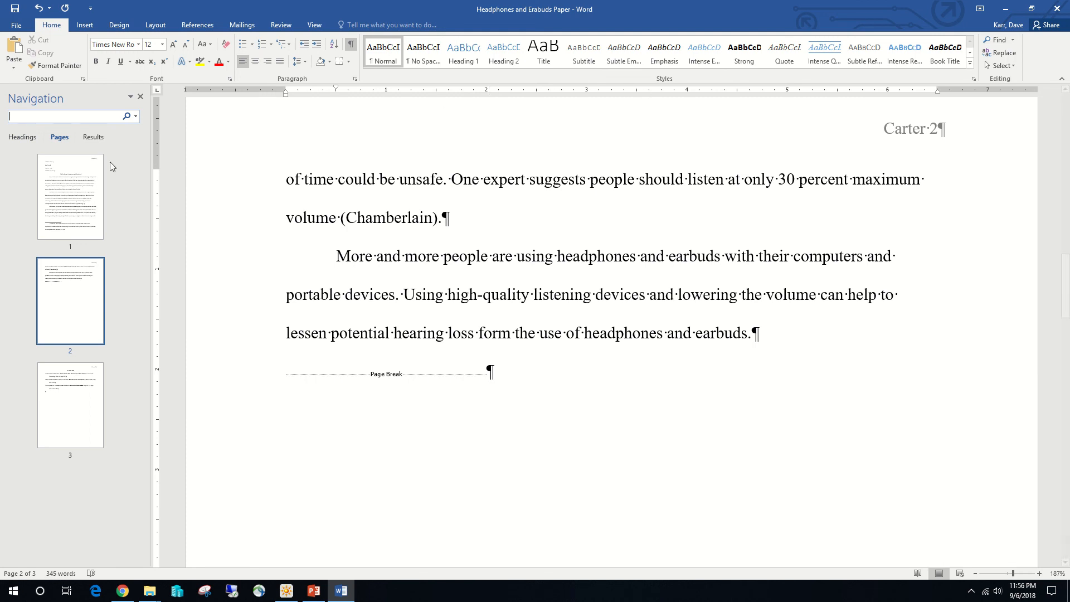
pyautogui.click(94, 138)
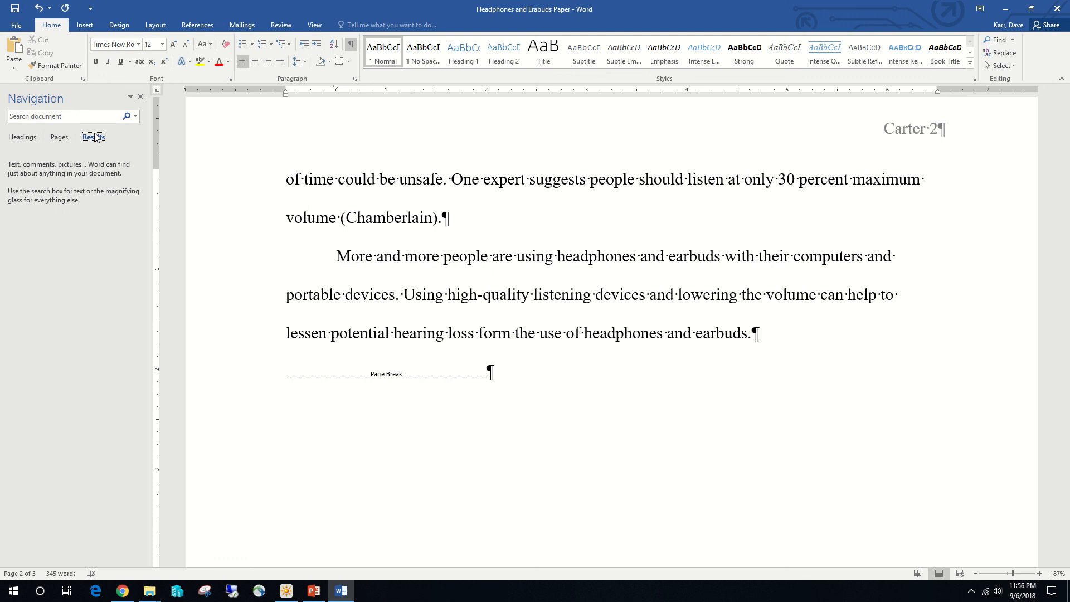
pyautogui.click(89, 114)
pyautogui.write('portabil')
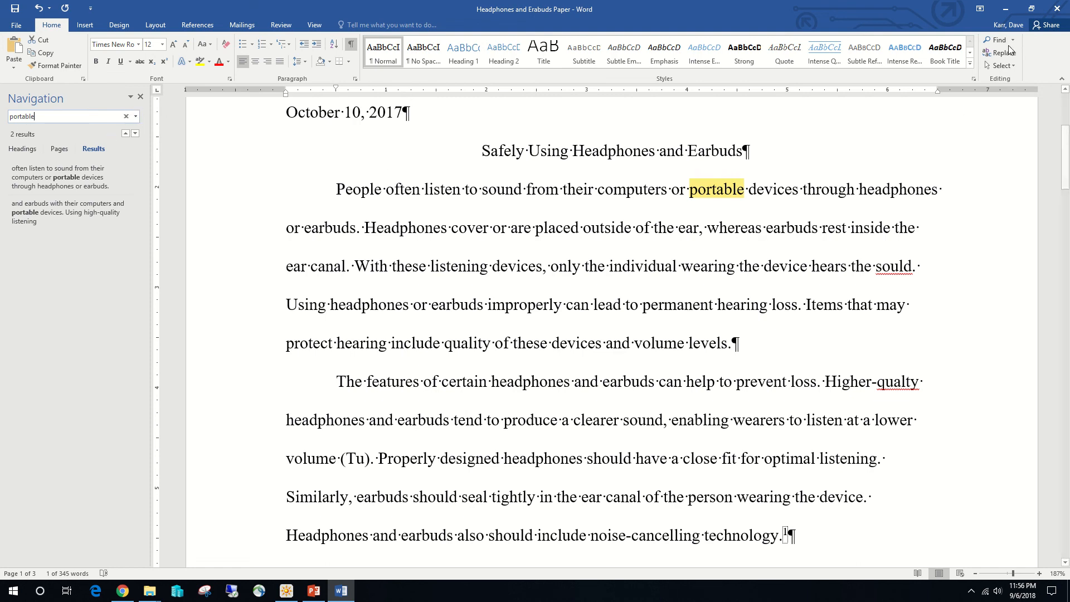
# Step: Replace all occurrences of "portable" with "mobile" throughout the document and close the Find and Replace dialog
pyautogui.click(1003, 52)
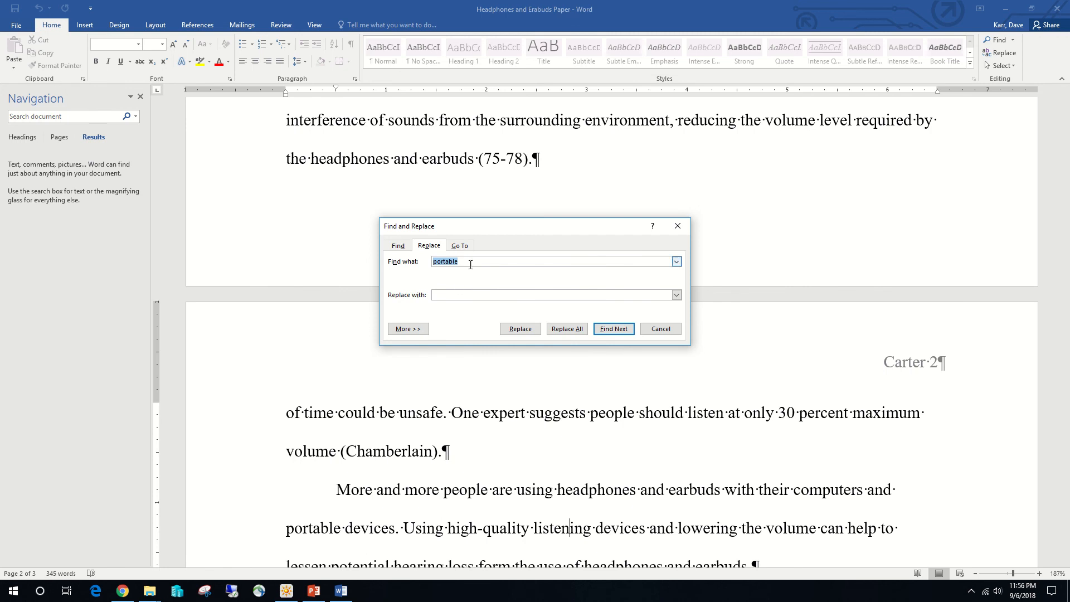
pyautogui.click(454, 295)
pyautogui.write('mobile')
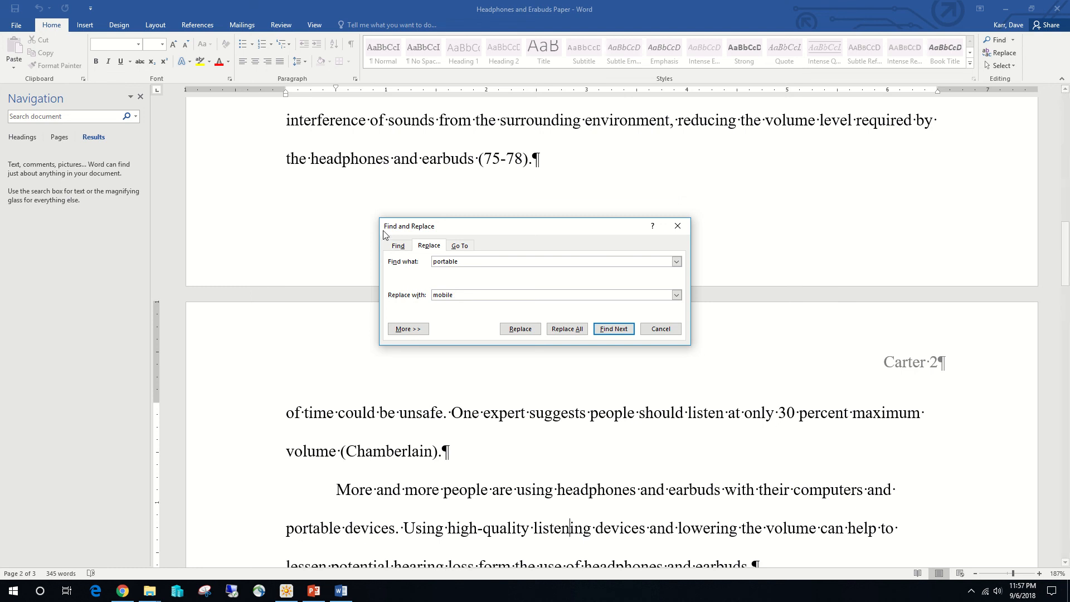
pyautogui.click(564, 329)
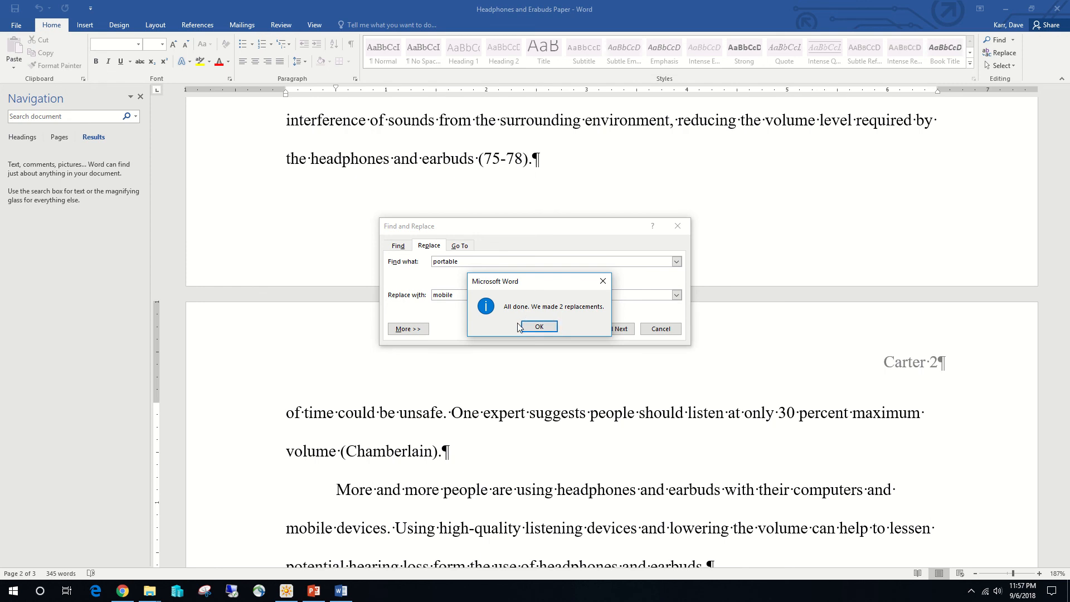
pyautogui.click(552, 328)
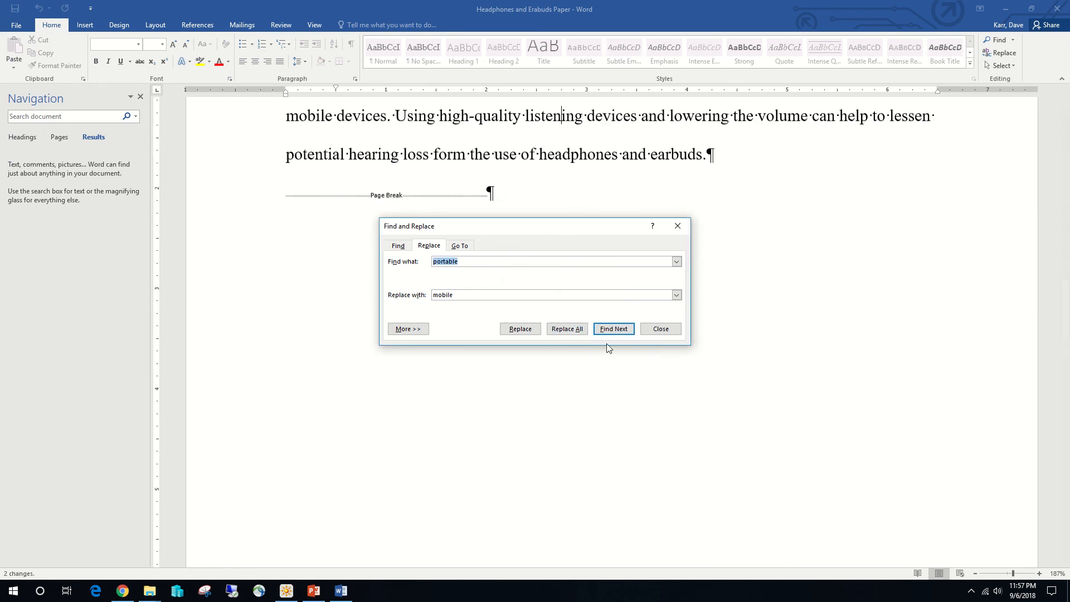
pyautogui.click(652, 337)
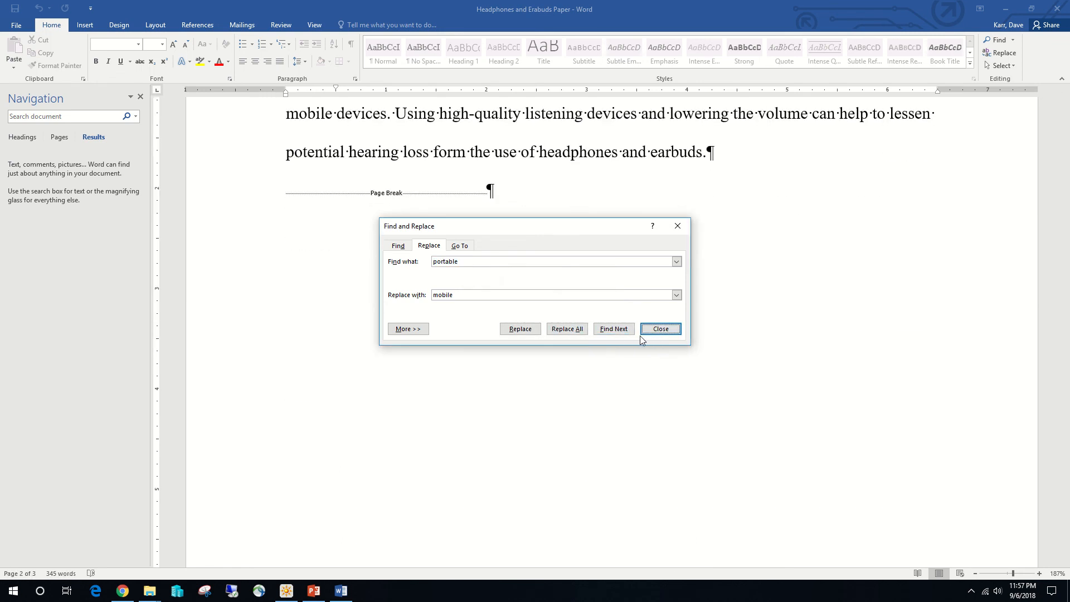
pyautogui.click(663, 327)
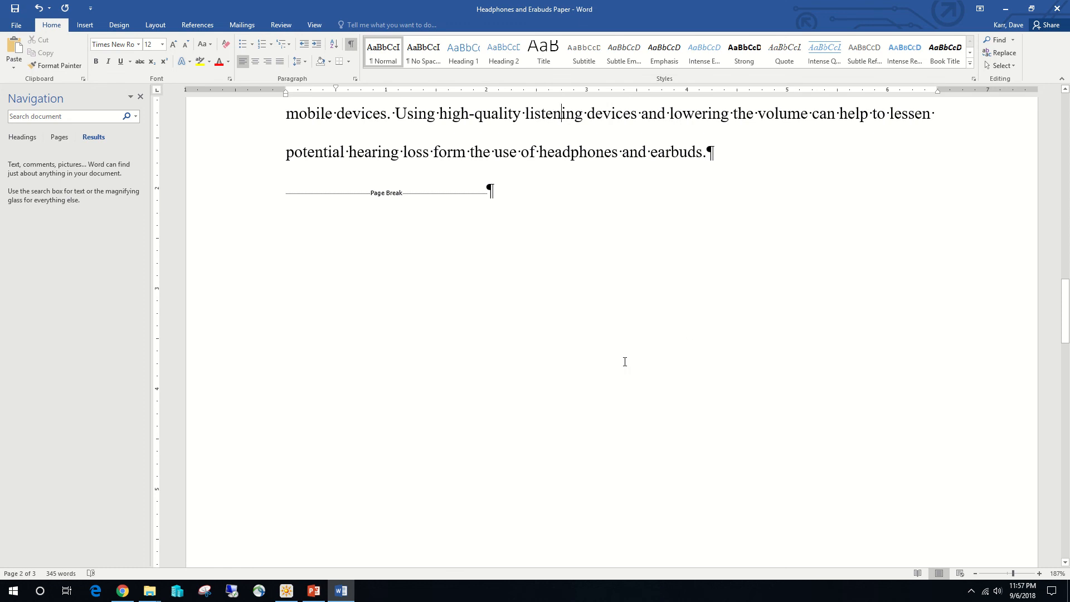
# Step: Replace the word "lessen" in the closing paragraph with its synonym "minimize"
pyautogui.scroll(3, 501, 330)
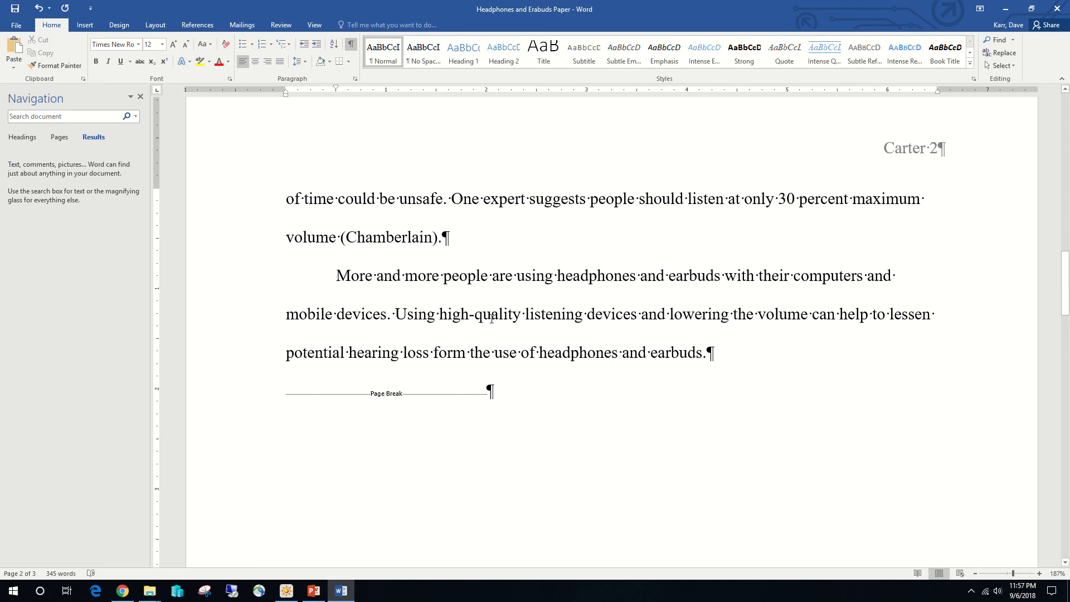
pyautogui.click(907, 315)
pyautogui.rightClick(913, 307)
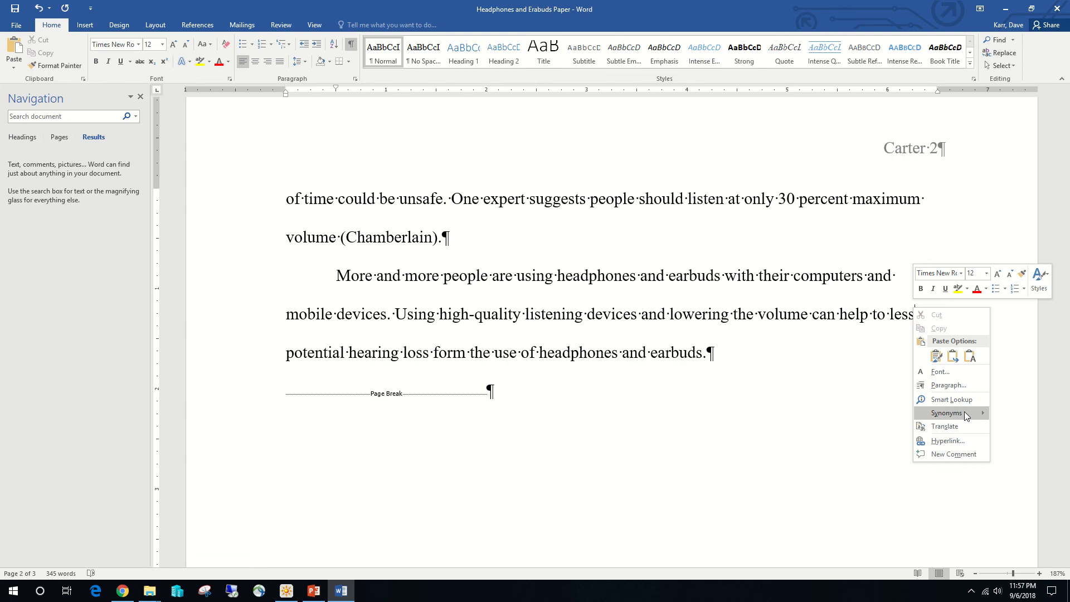
pyautogui.moveTo(966, 415)
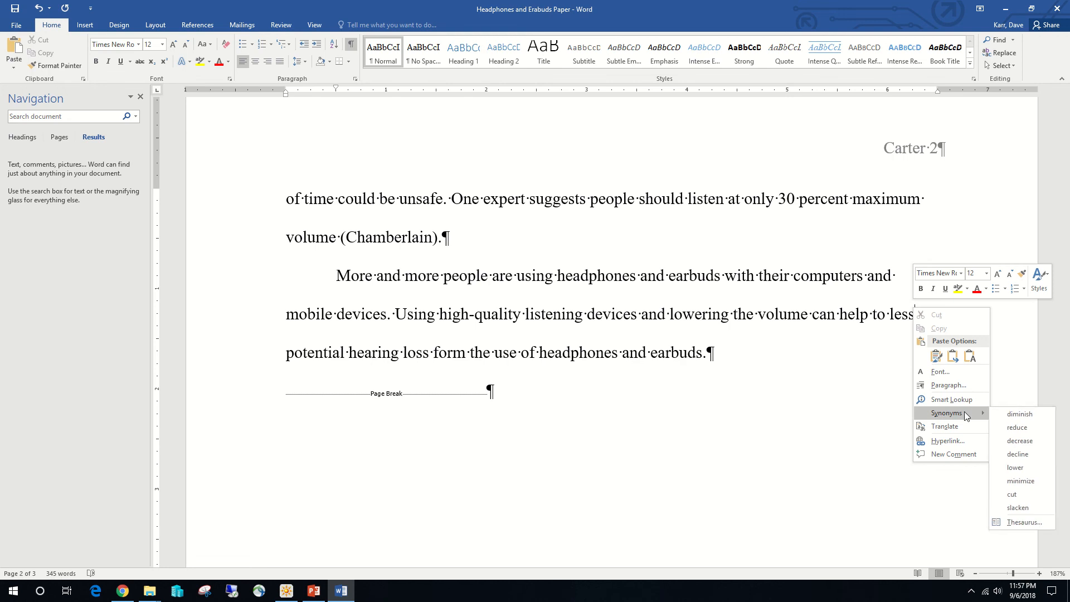
pyautogui.click(1043, 481)
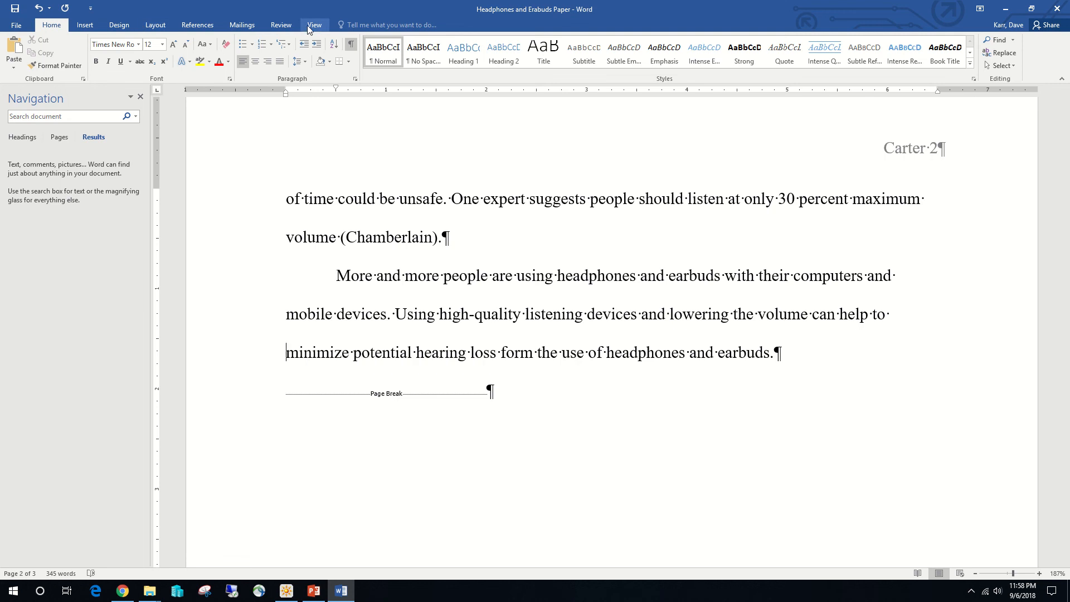
# Step: Start the spelling and grammar check and correct "sould" to "sound" in the first body paragraph
pyautogui.click(290, 25)
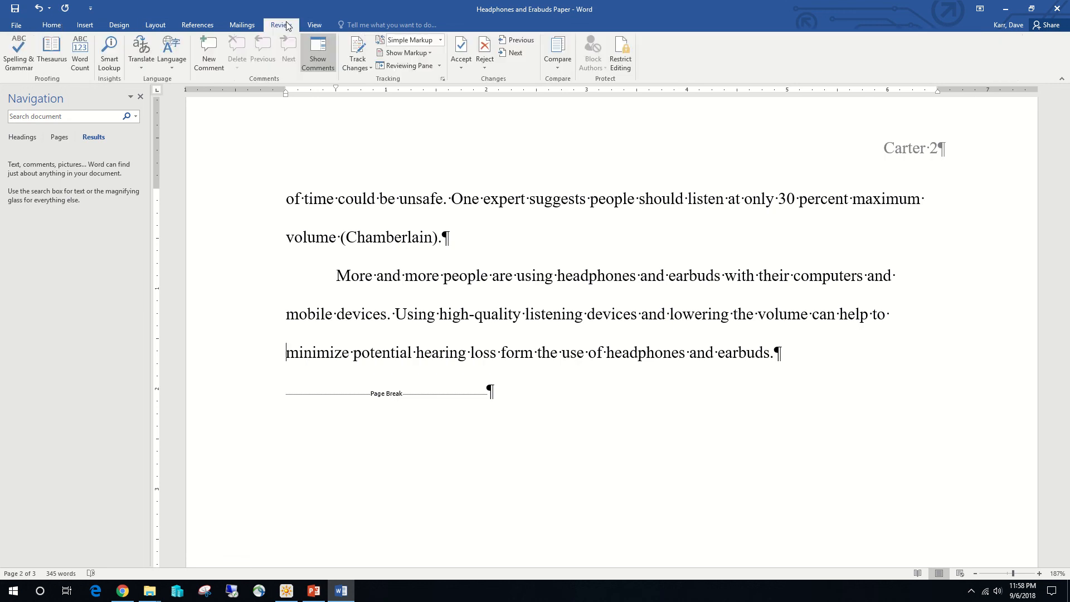
pyautogui.click(18, 61)
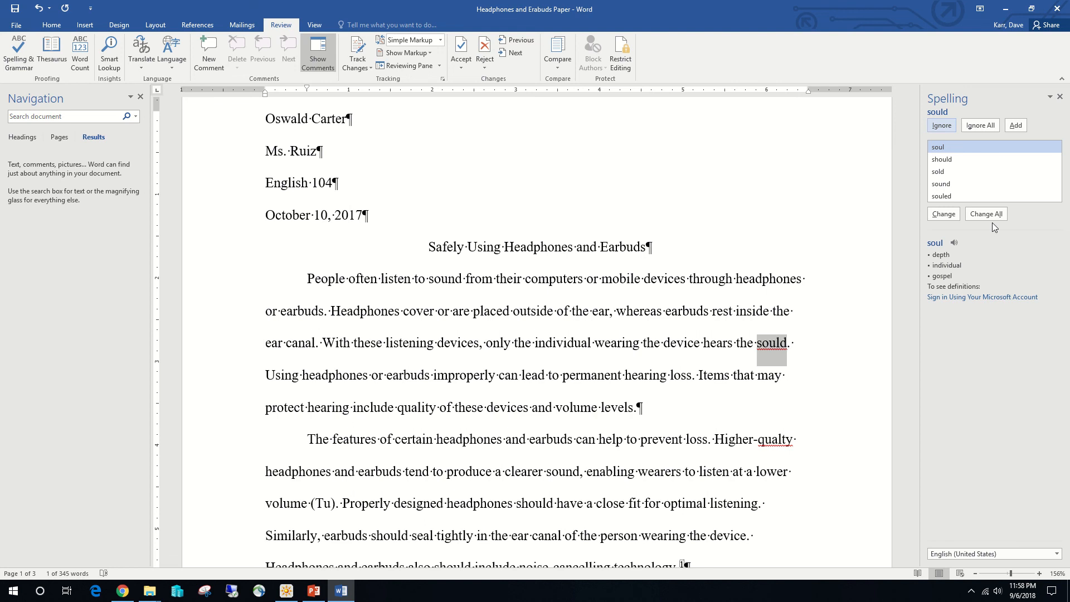
pyautogui.click(946, 184)
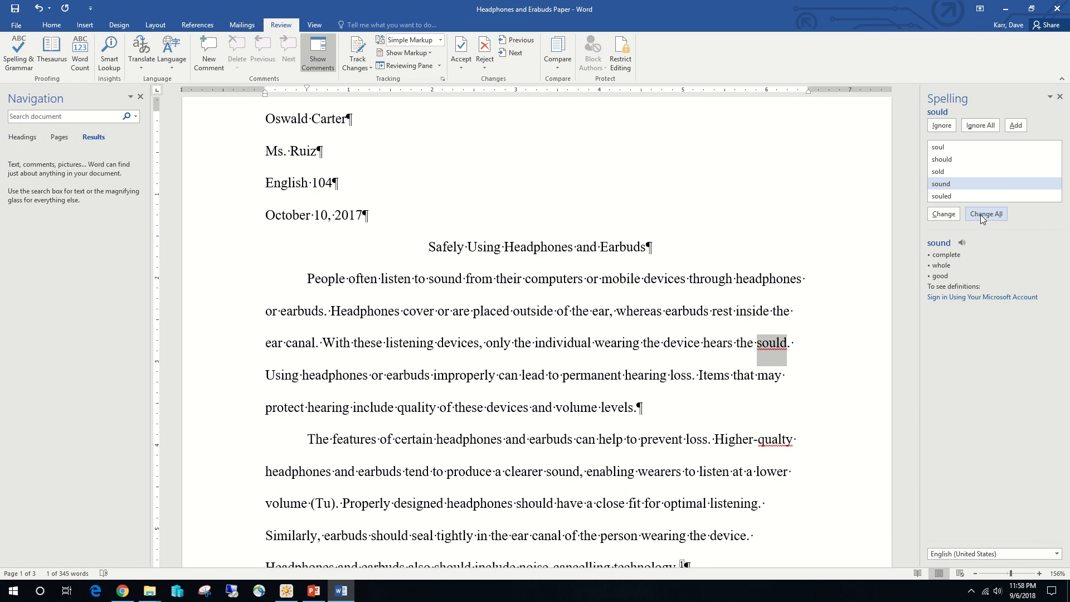
pyautogui.click(950, 214)
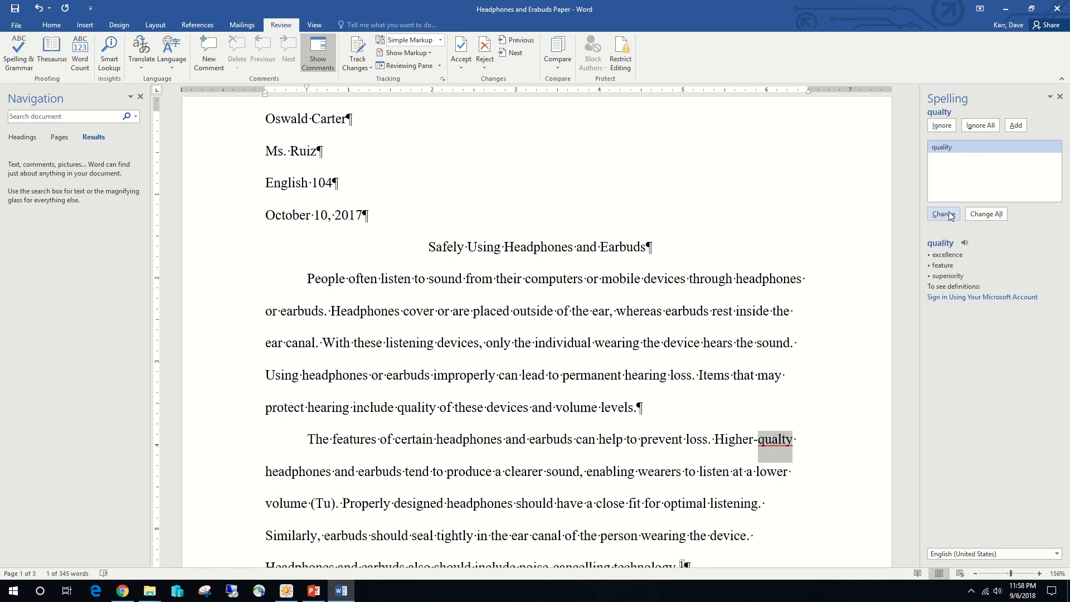
# Step: Correct "qualty" to "quality", add the flagged author surname in the footnote to the dictionary, and finish the spelling check
pyautogui.click(951, 216)
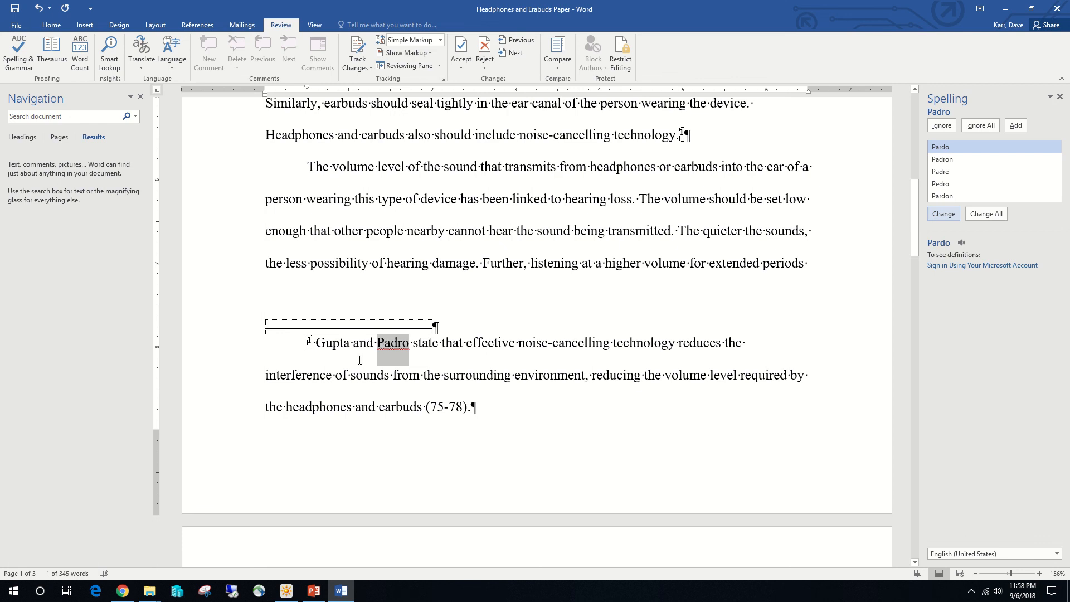
pyautogui.click(1017, 126)
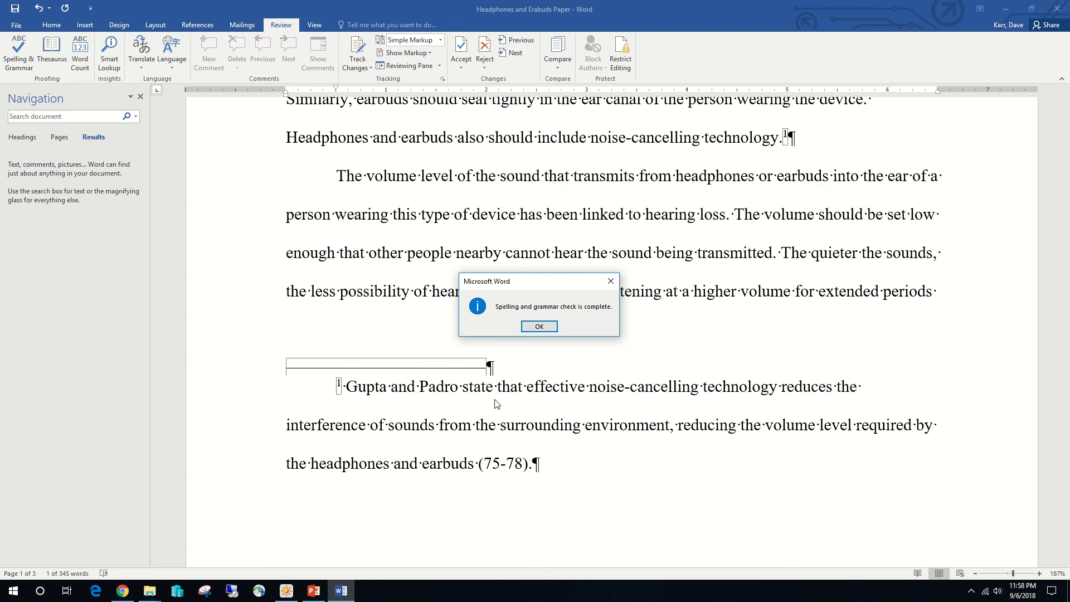
pyautogui.click(534, 325)
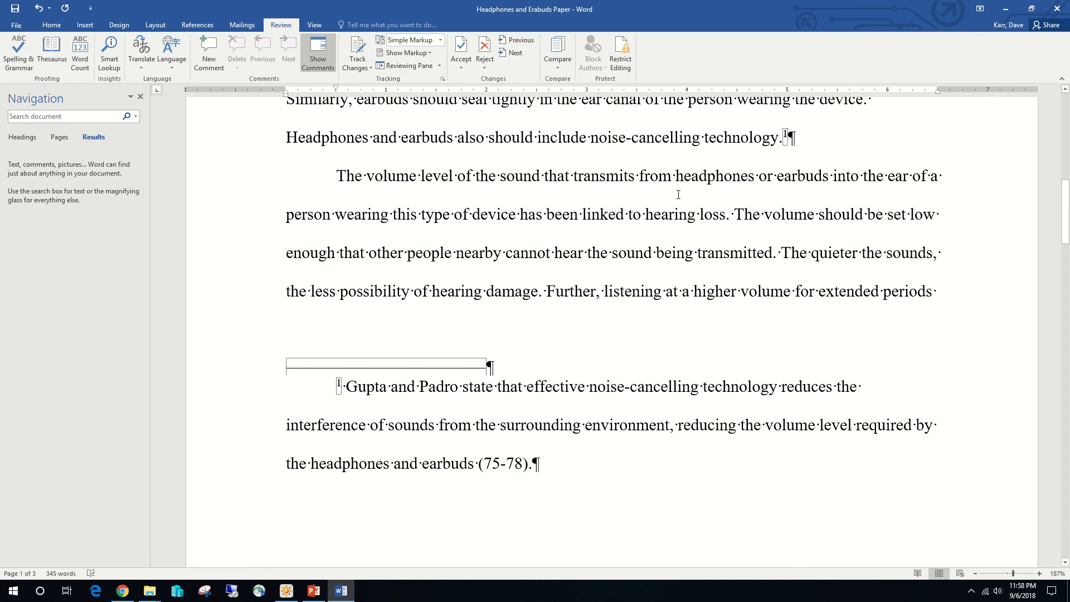
# Step: Look up the word "headphones" with Smart Lookup, view the Insights results, and close them
pyautogui.click(708, 178)
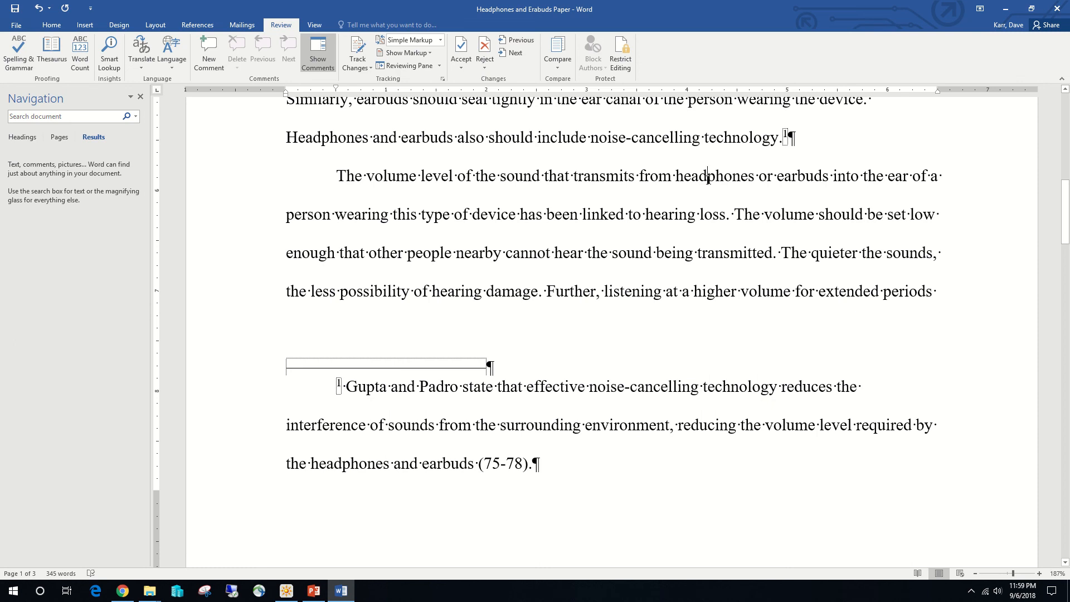
pyautogui.click(708, 175)
pyautogui.click(109, 48)
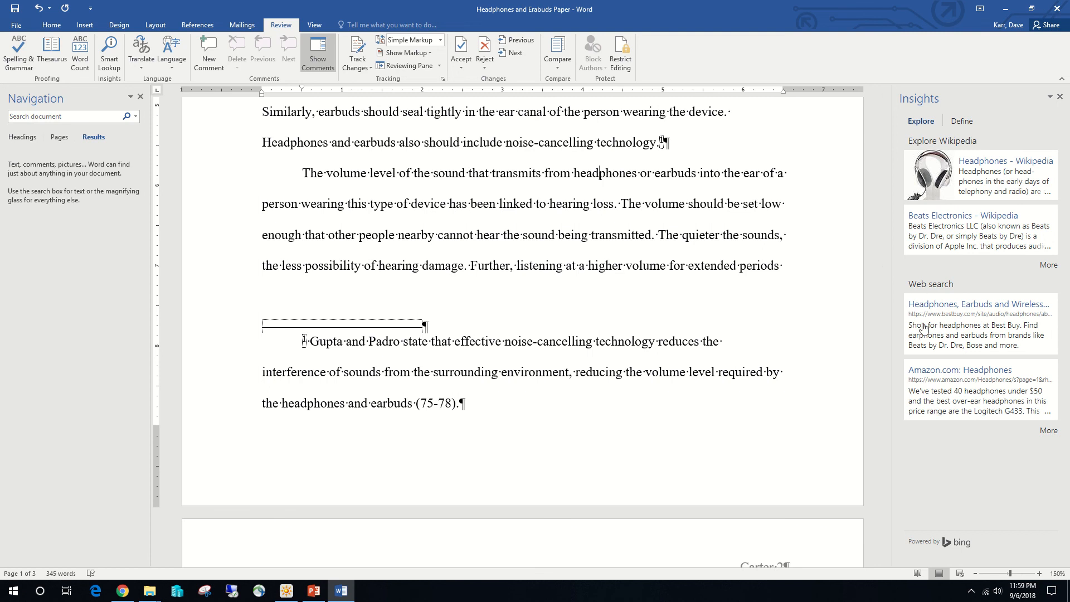
pyautogui.click(1059, 97)
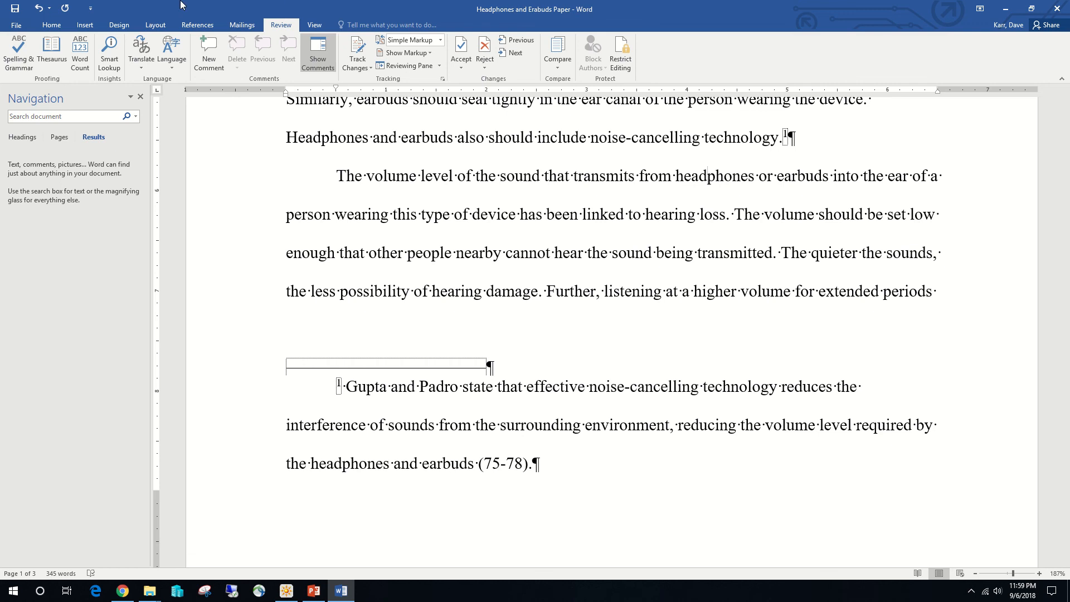
# Step: Hide the formatting marks and the ruler in the document window
pyautogui.click(51, 25)
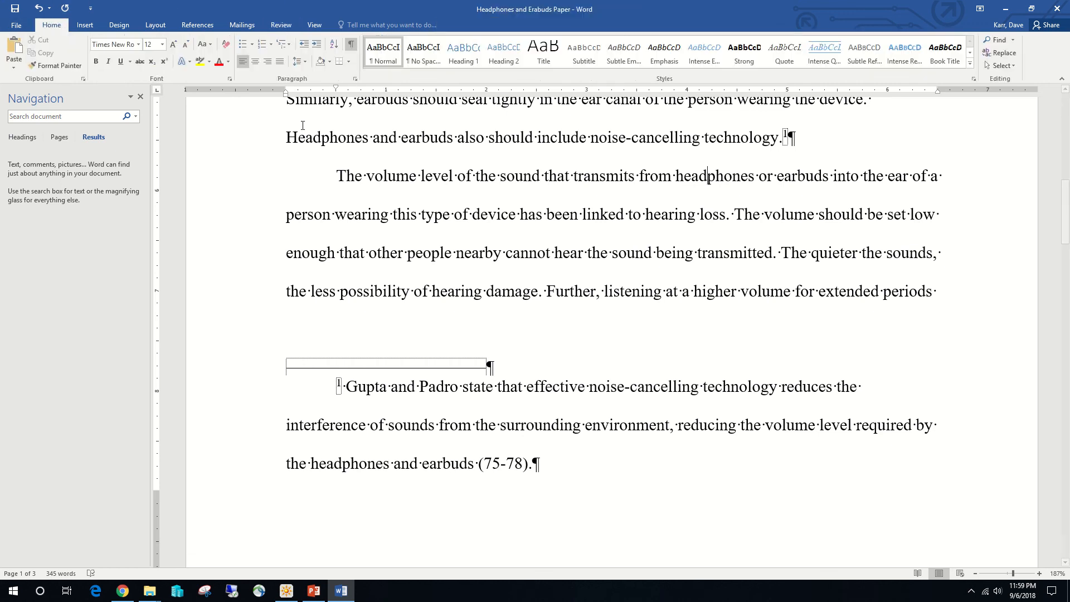
pyautogui.click(351, 45)
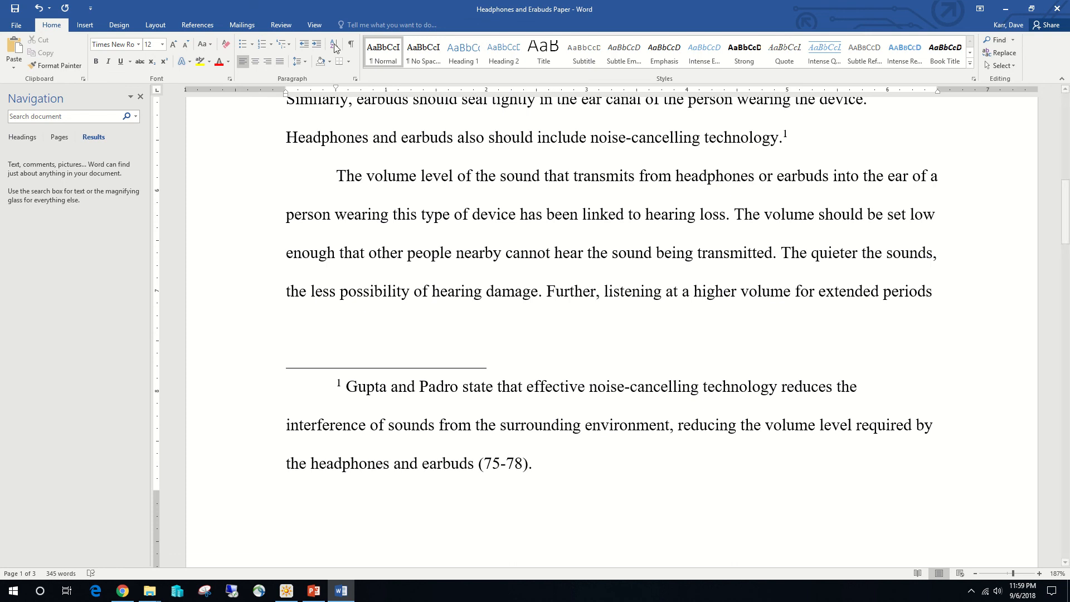
pyautogui.click(308, 26)
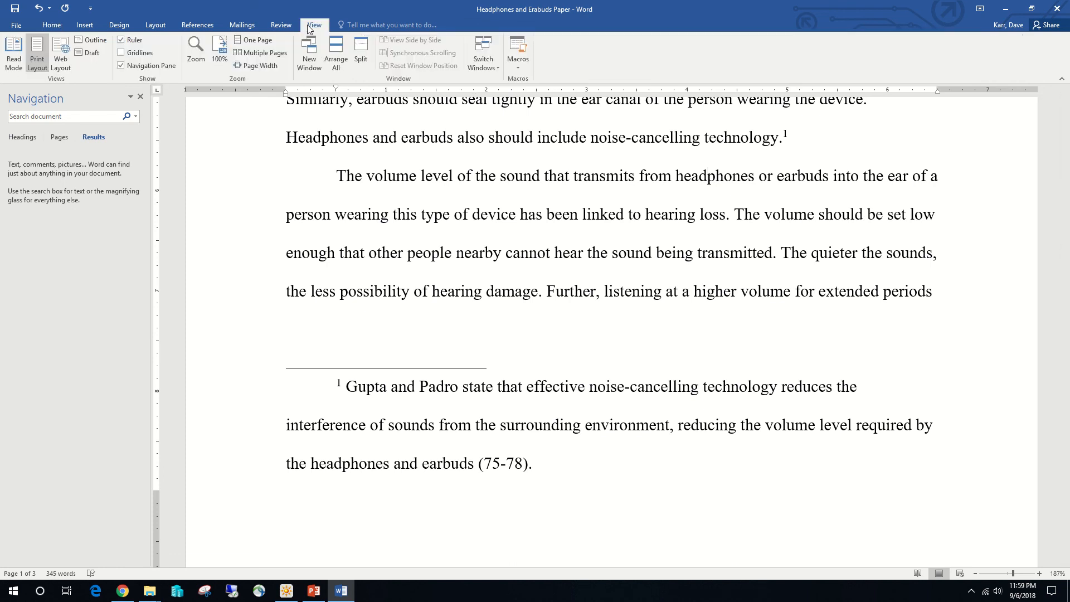
pyautogui.click(133, 40)
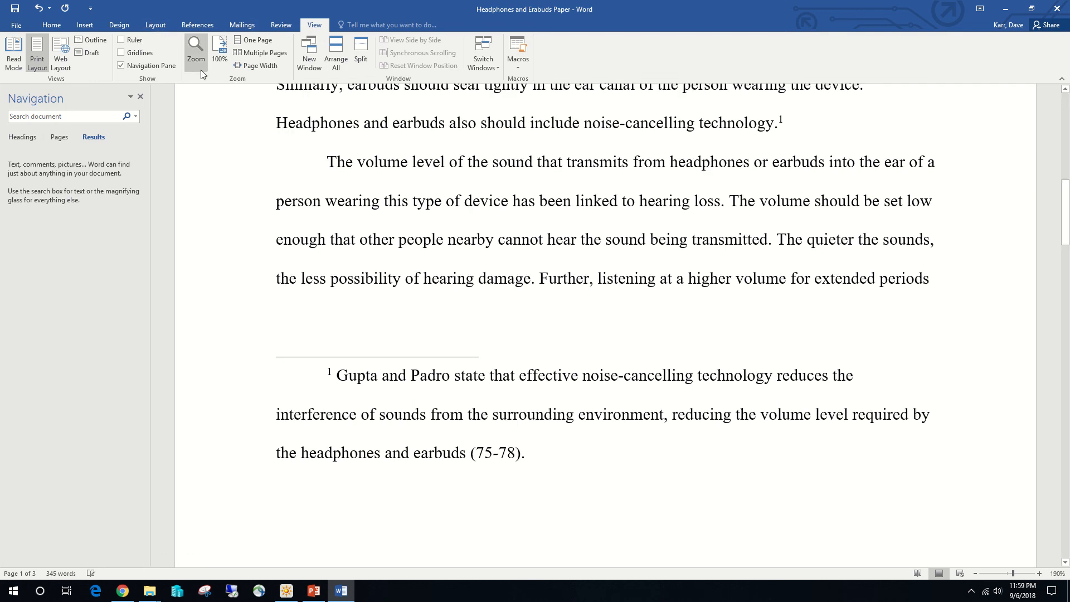
# Step: Display multiple pages of the paper at once and close the Navigation pane
pyautogui.click(270, 55)
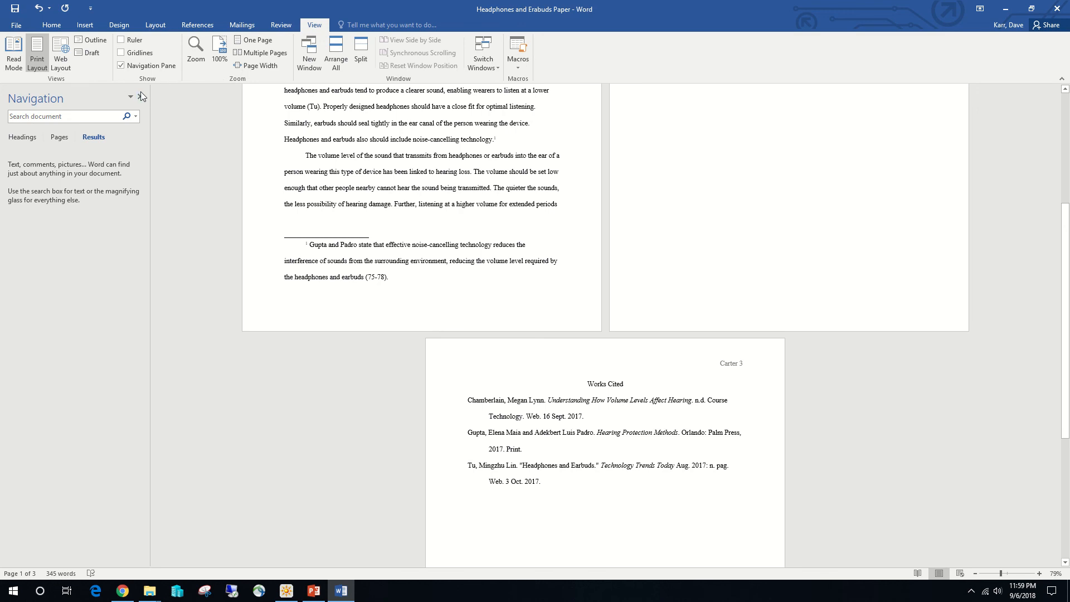
pyautogui.click(141, 97)
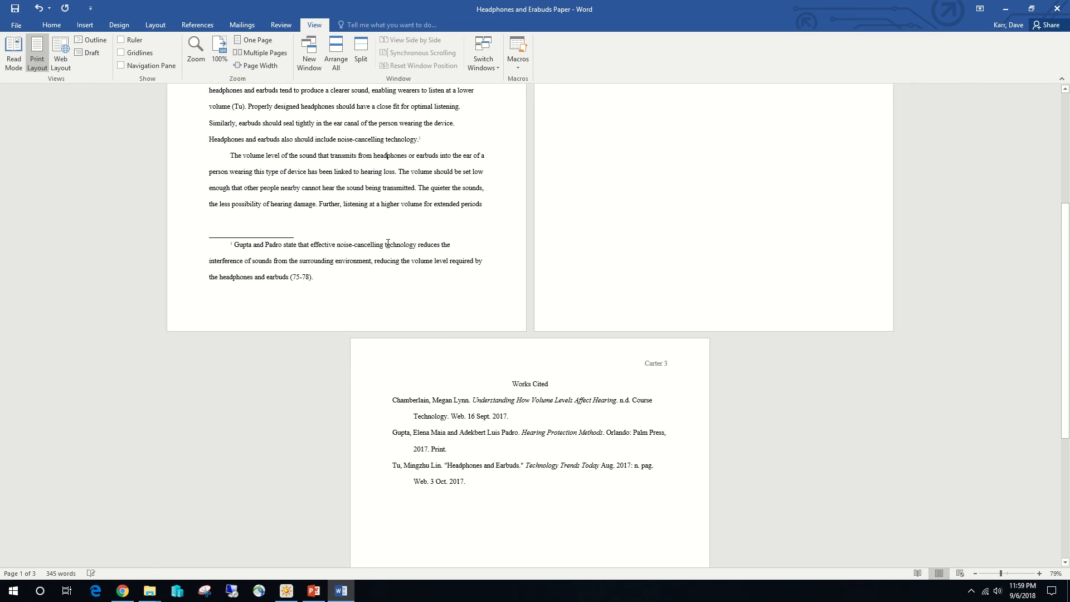
# Step: Save the paper and display it in Read Mode
pyautogui.scroll(5, 394, 247)
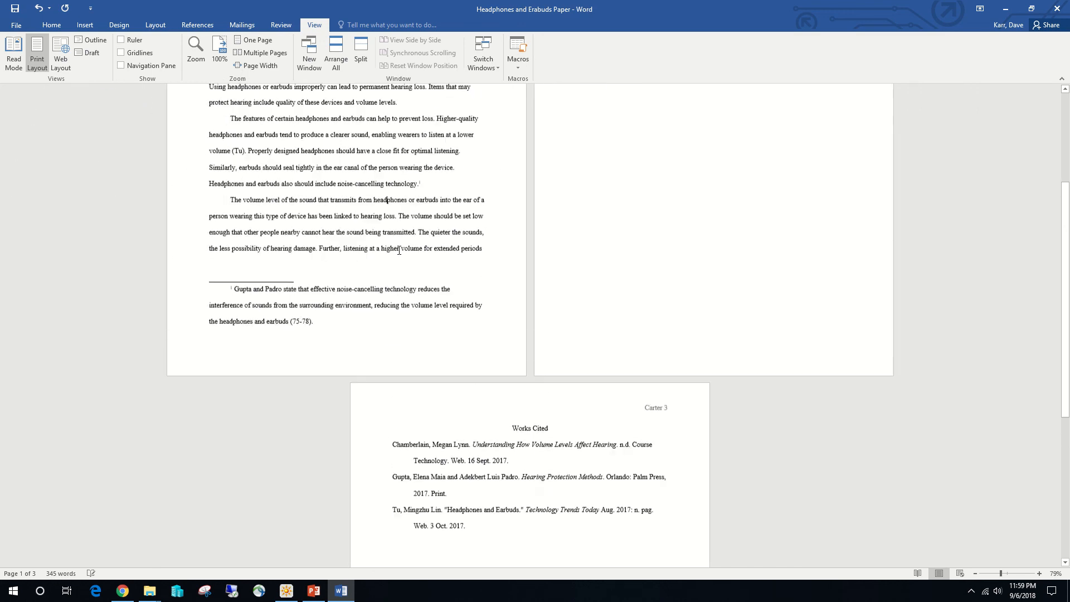
pyautogui.scroll(1, 390, 246)
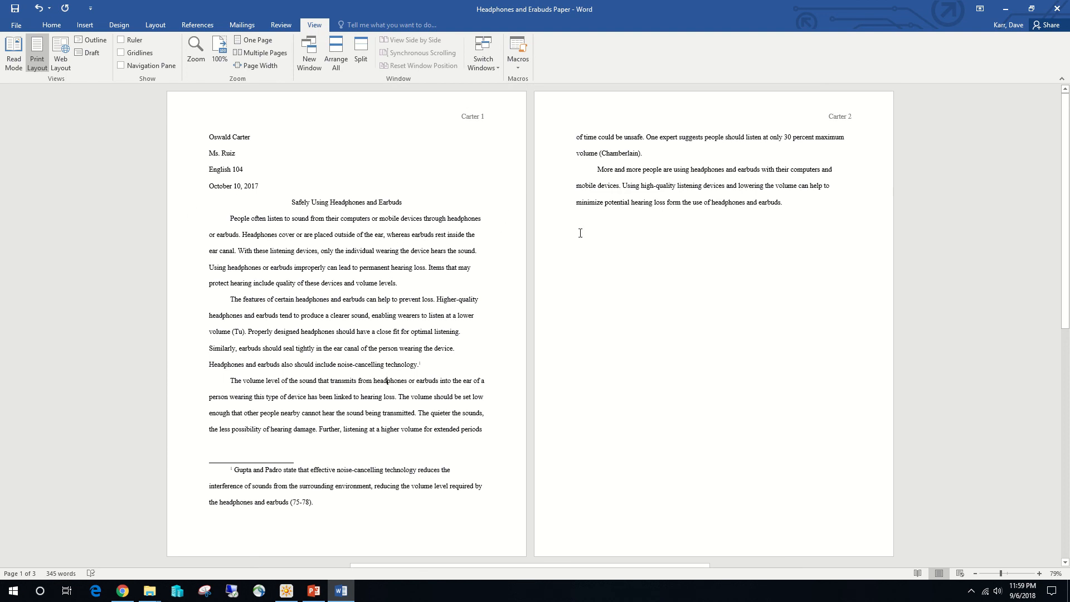
pyautogui.click(15, 9)
pyautogui.click(15, 49)
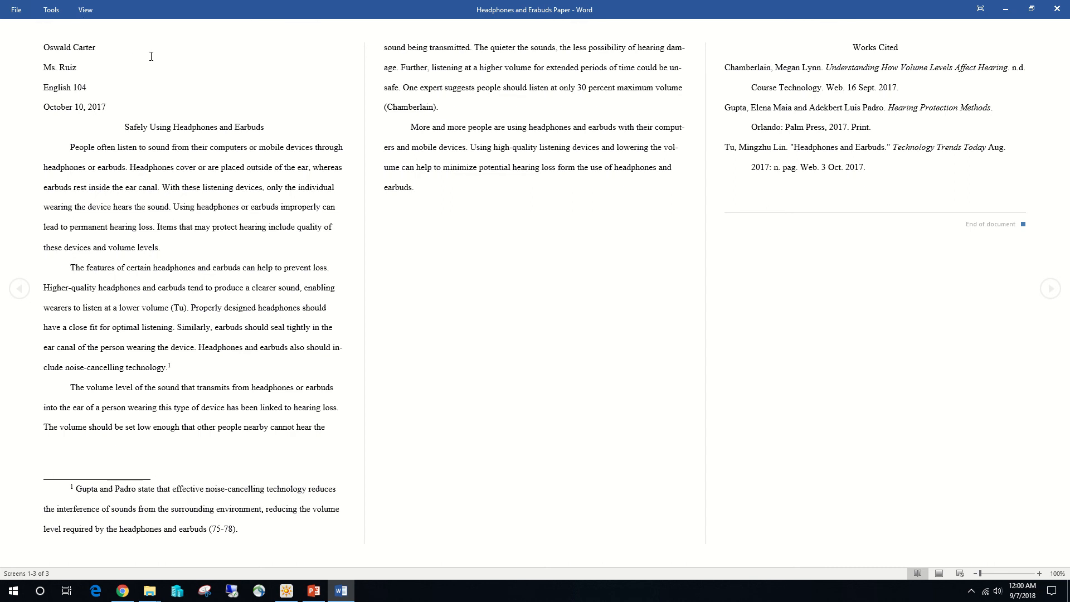
# Step: Try the Sepia page color and the Inverse page color on the paper in Read Mode
pyautogui.click(85, 9)
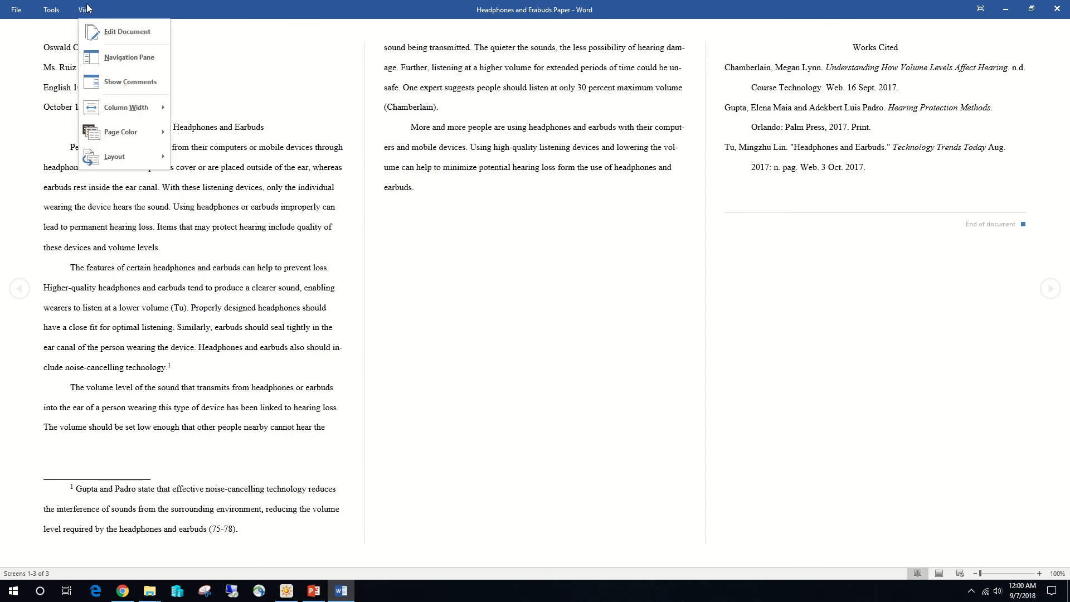
pyautogui.moveTo(125, 142)
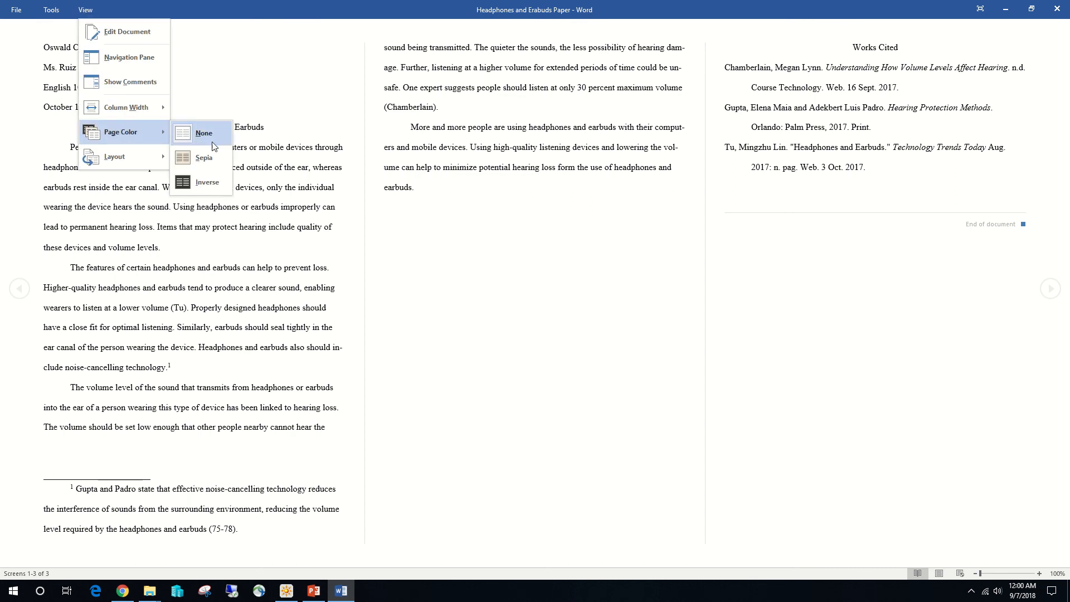
pyautogui.click(208, 159)
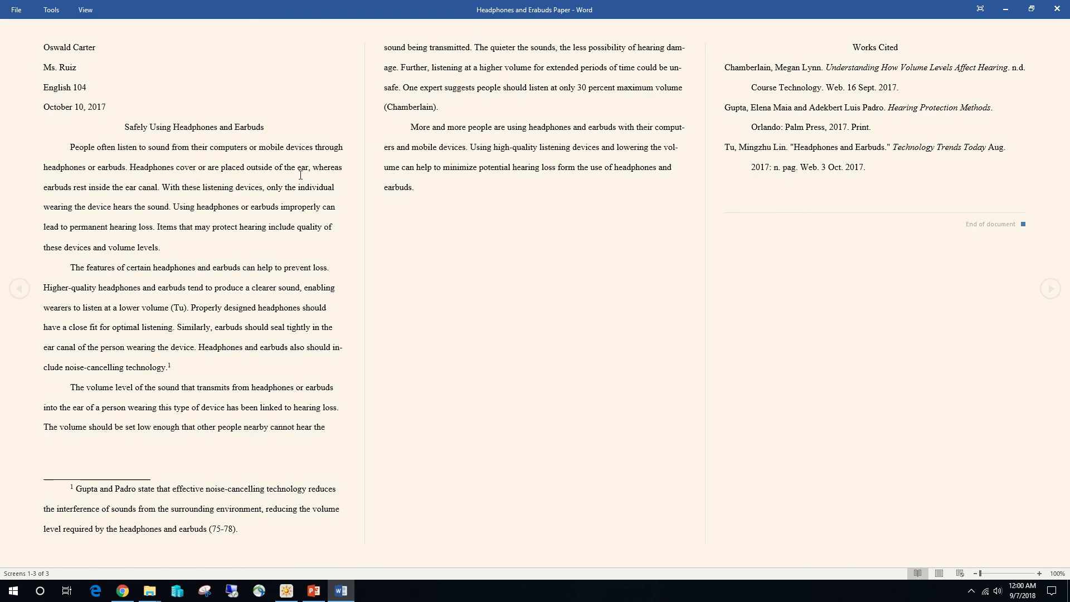
pyautogui.click(82, 11)
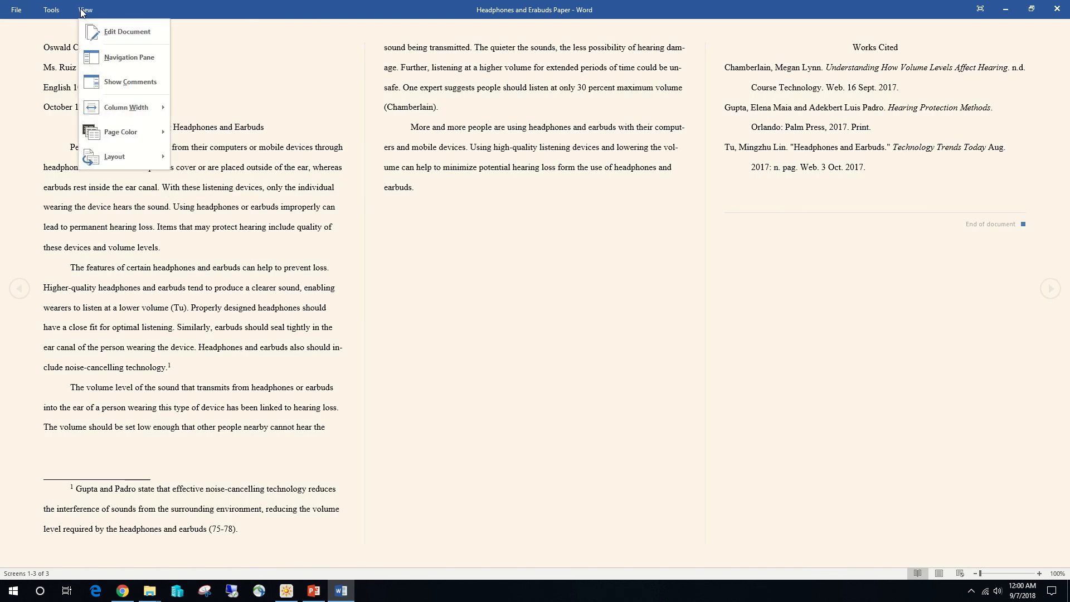
pyautogui.moveTo(158, 136)
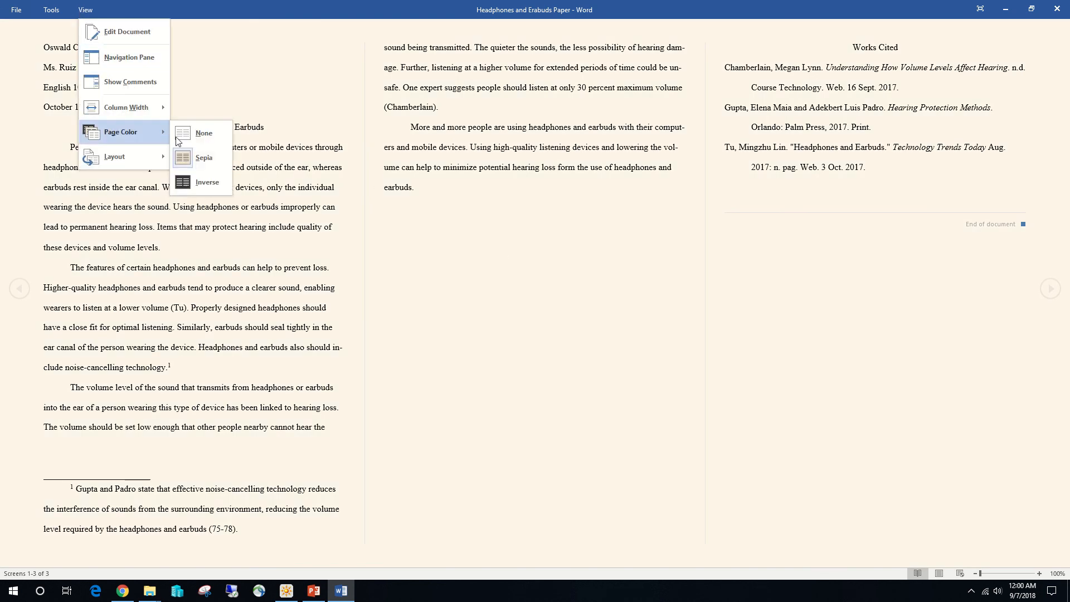
pyautogui.click(207, 183)
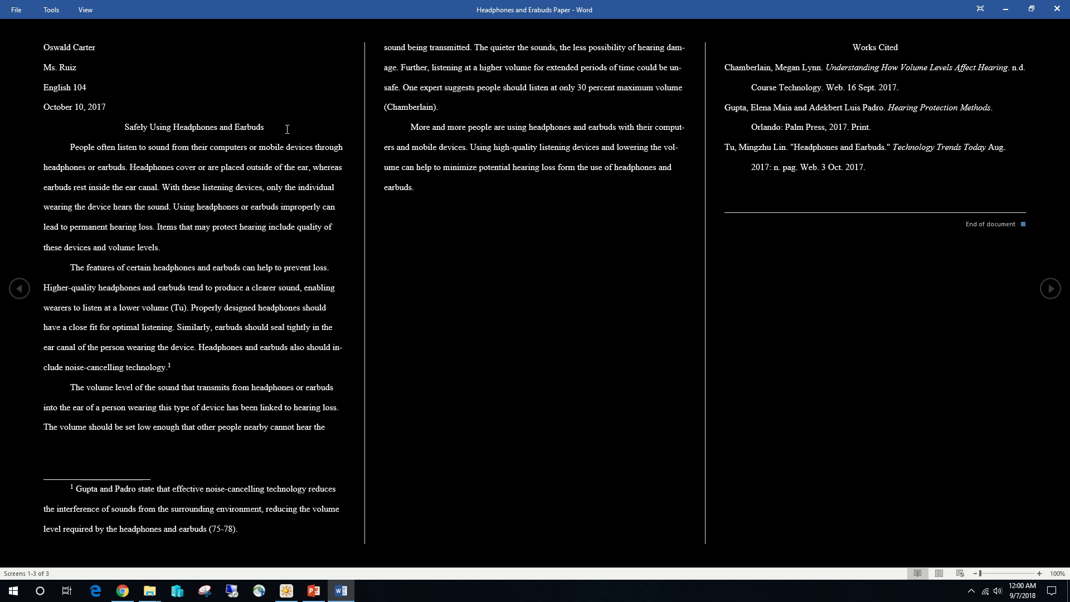
# Step: Set the Read Mode page color to None and return the paper to Print Layout view
pyautogui.click(83, 10)
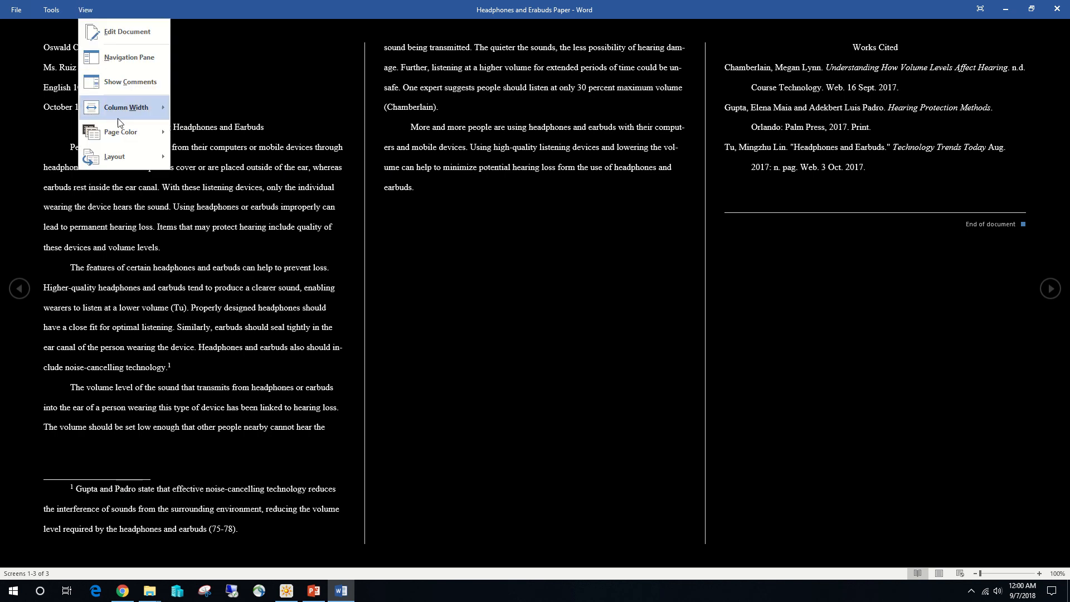
pyautogui.moveTo(126, 138)
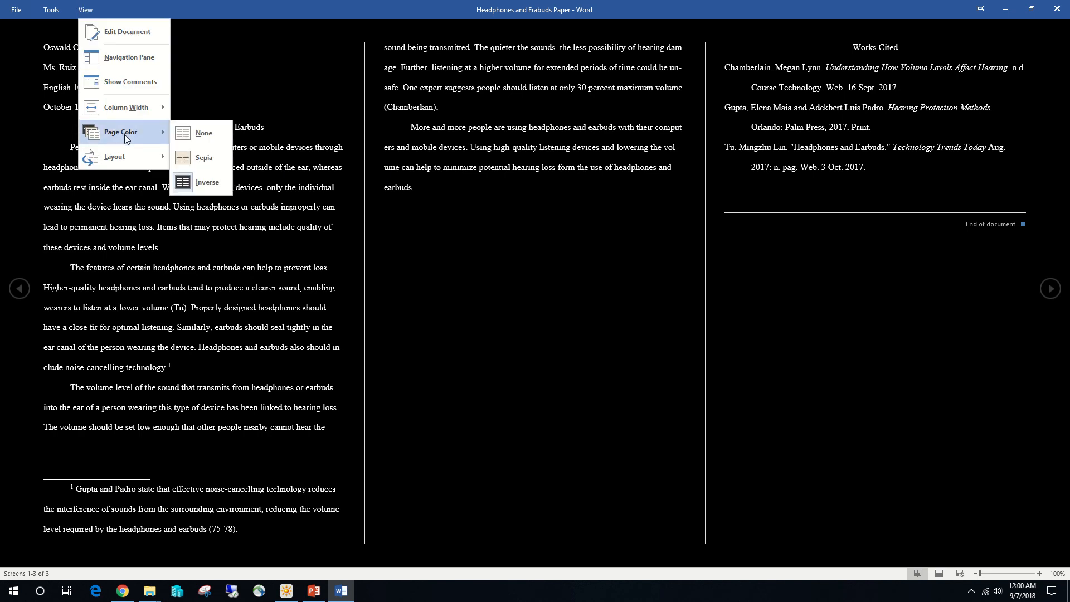
pyautogui.click(209, 132)
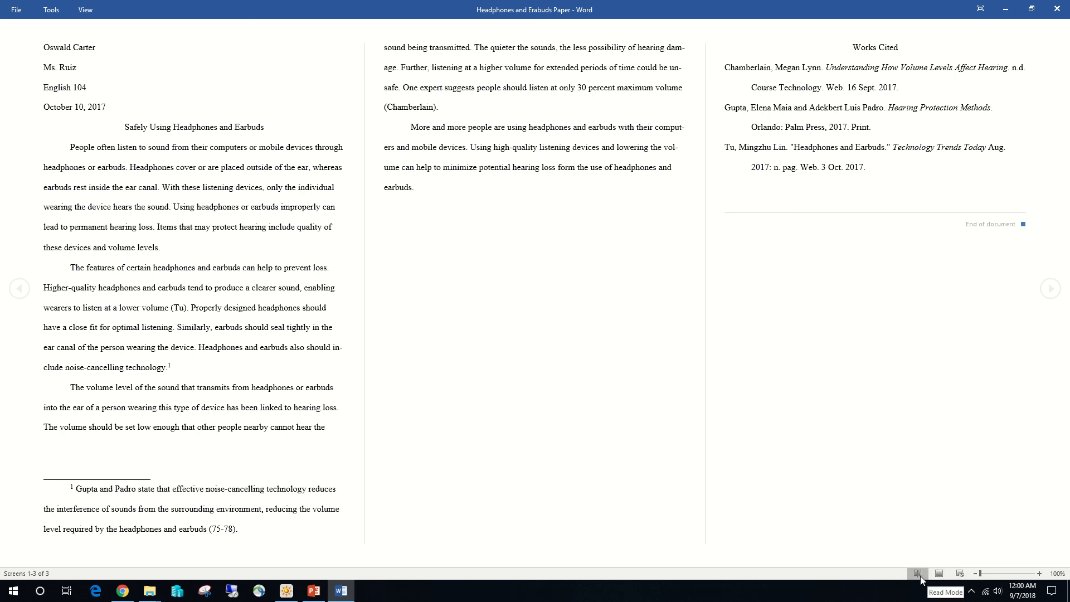
pyautogui.click(937, 574)
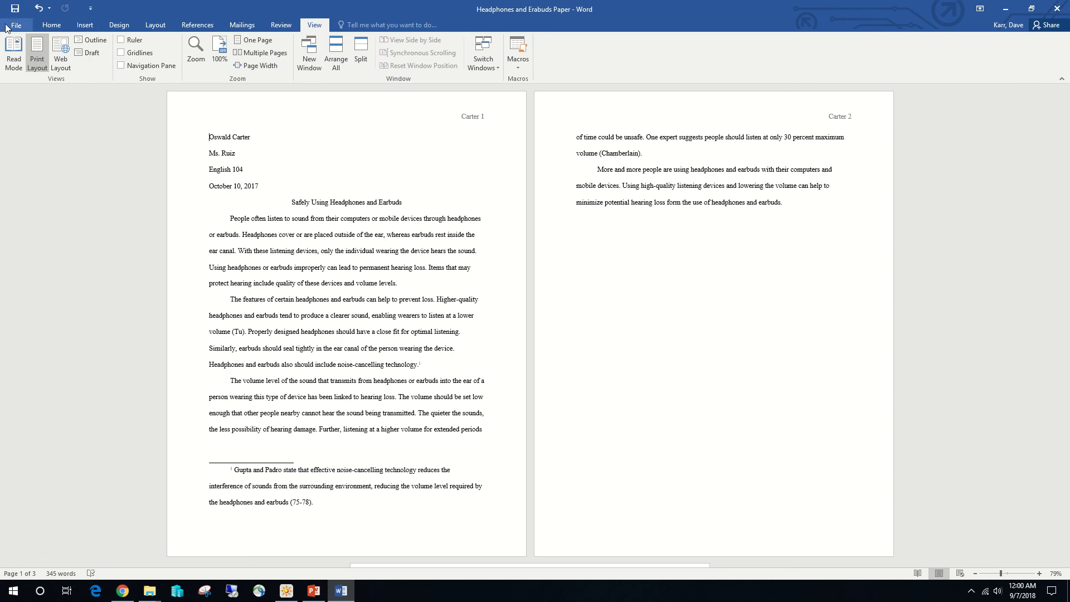
# Step: Switch to Chrome and log in to the Lackawanna College portal with the saved credentials
pyautogui.click(122, 590)
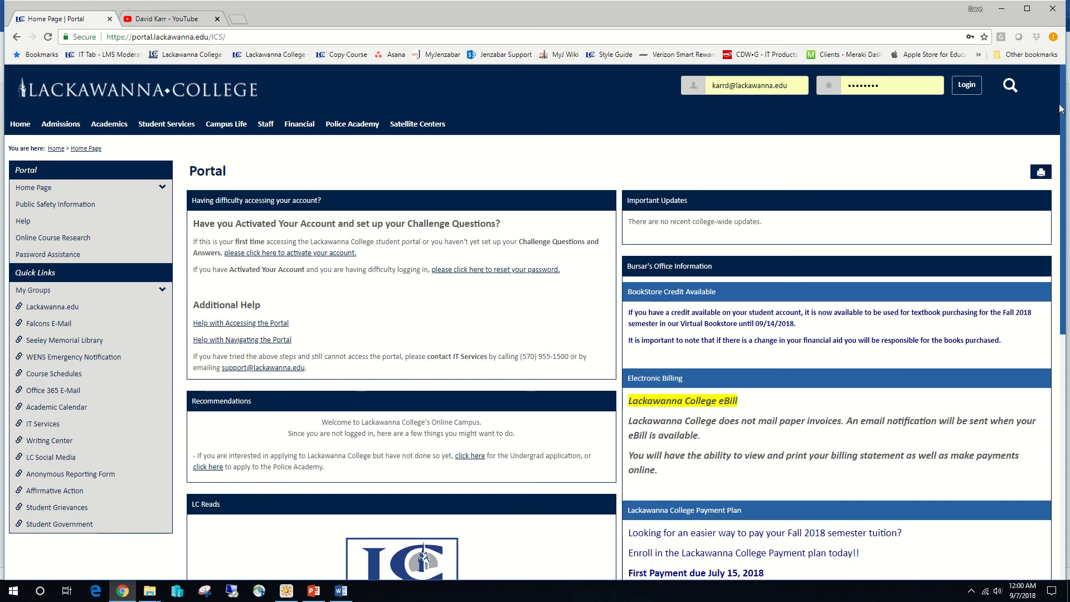
pyautogui.click(966, 86)
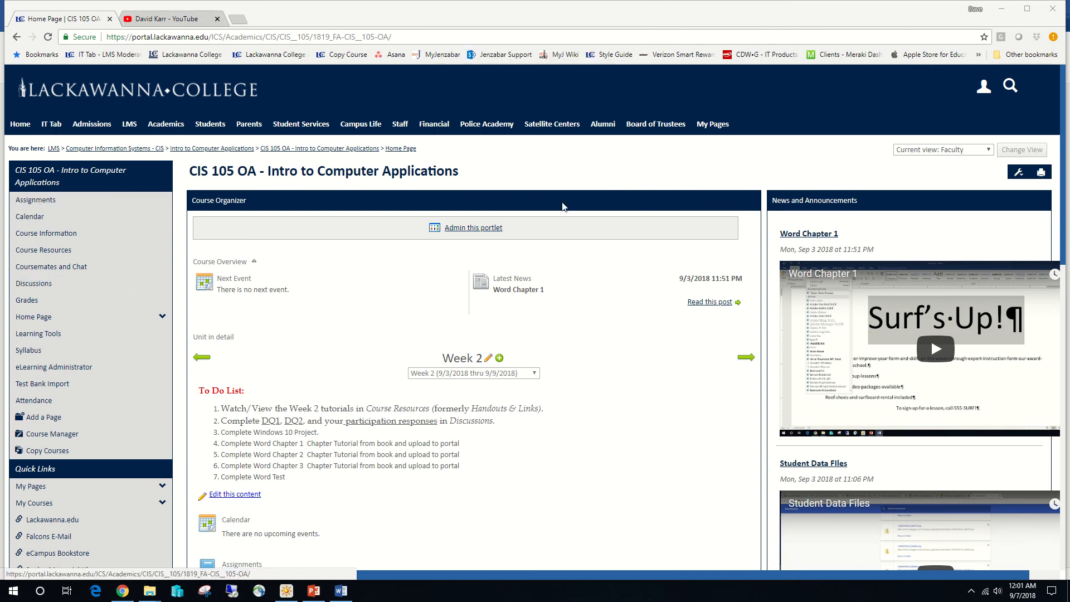
# Step: Change the view of the CIS 105 OA course page to Student
pyautogui.click(955, 146)
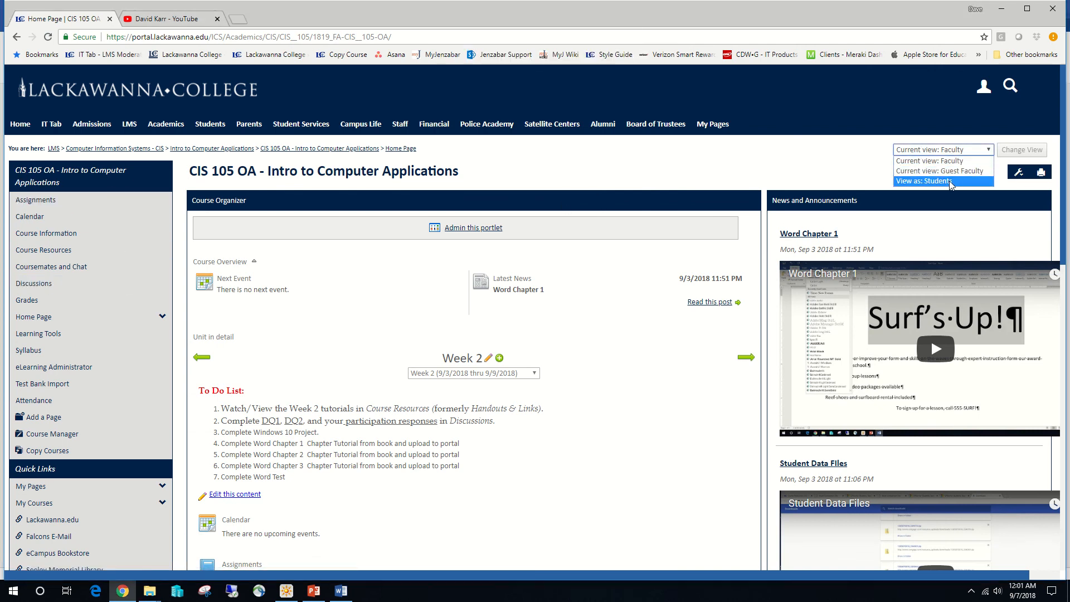
pyautogui.click(942, 171)
pyautogui.click(1001, 152)
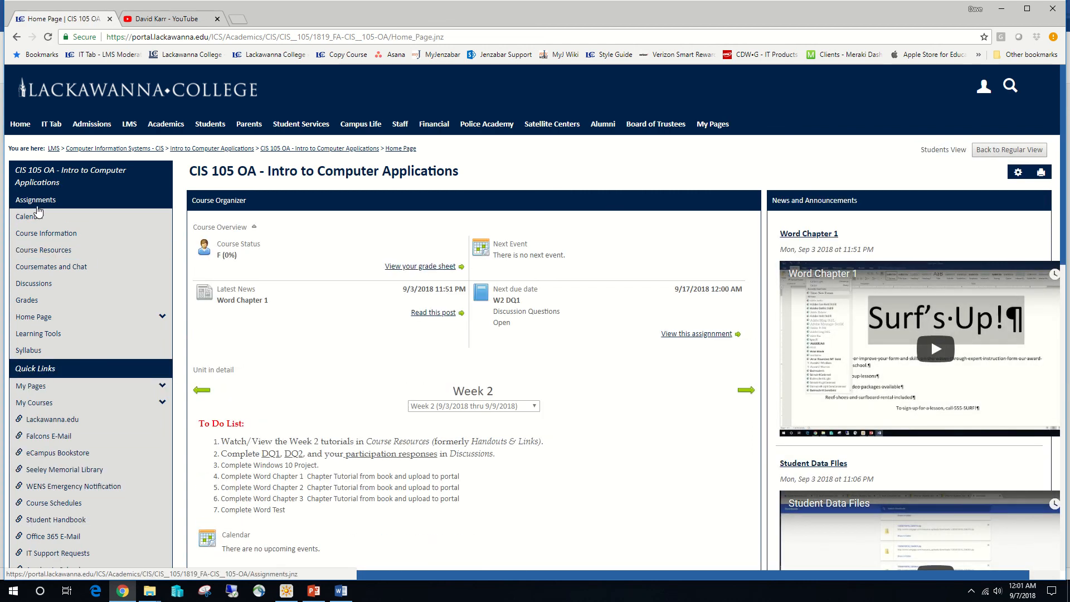
# Step: Open the Word Module 2 assignment from Week 2 of the course's assignments
pyautogui.click(36, 203)
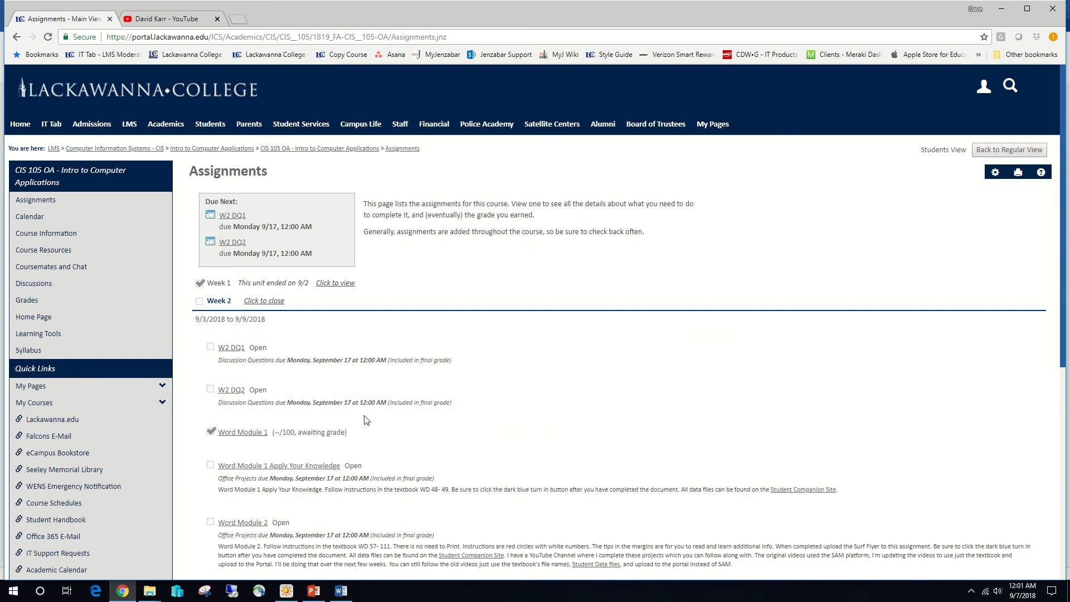
pyautogui.scroll(-1, 322, 393)
pyautogui.scroll(-5, 334, 365)
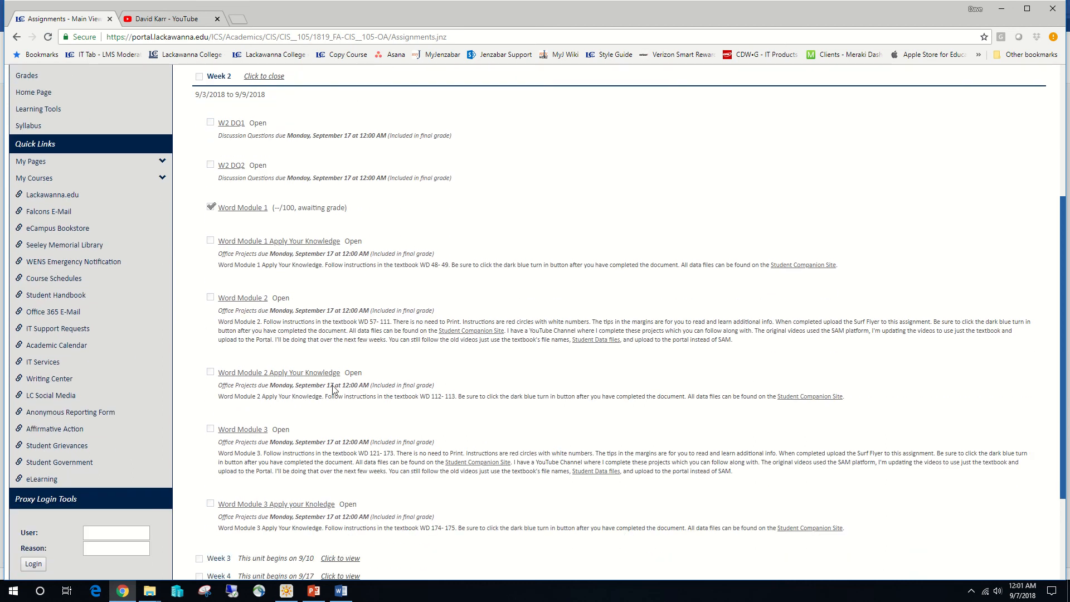
pyautogui.click(237, 189)
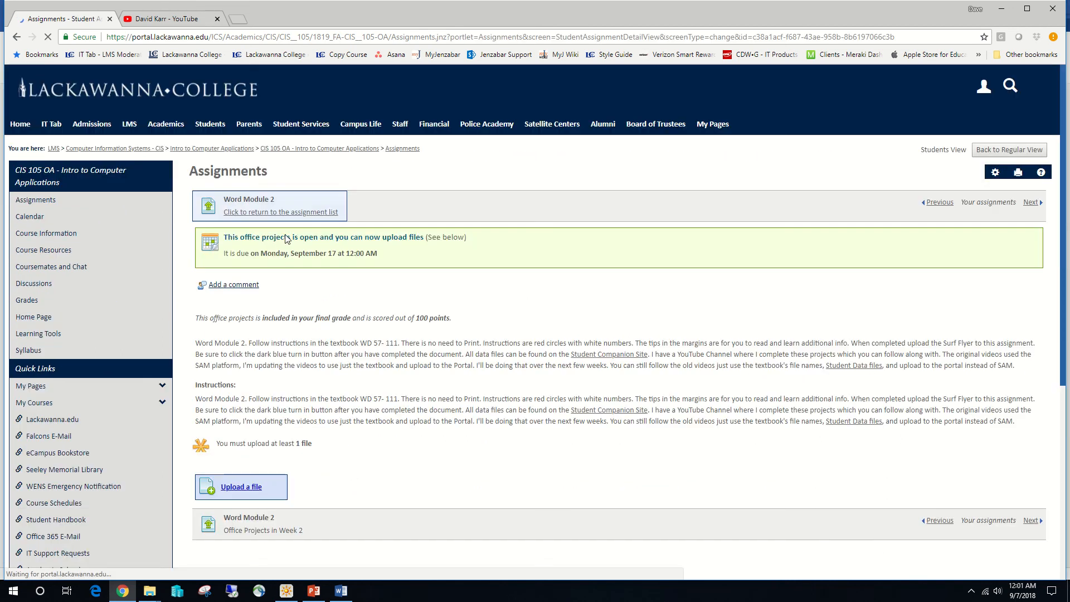
# Step: Upload the file Headphones and Erabuds Paper from Documents > CIS105OA > Classwork through the assignment's file manager
pyautogui.click(244, 486)
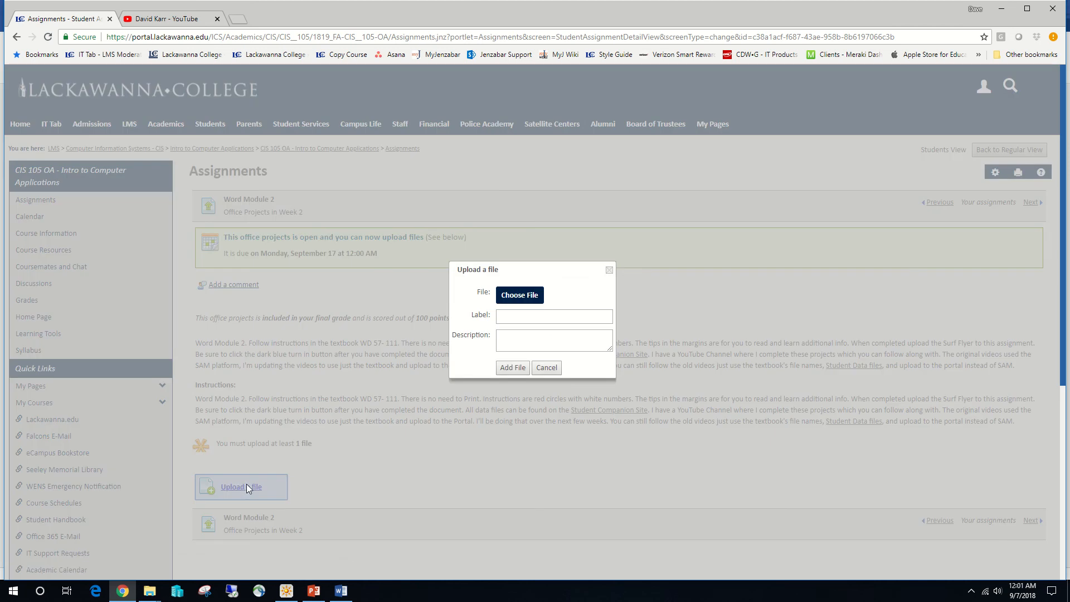
pyautogui.click(518, 302)
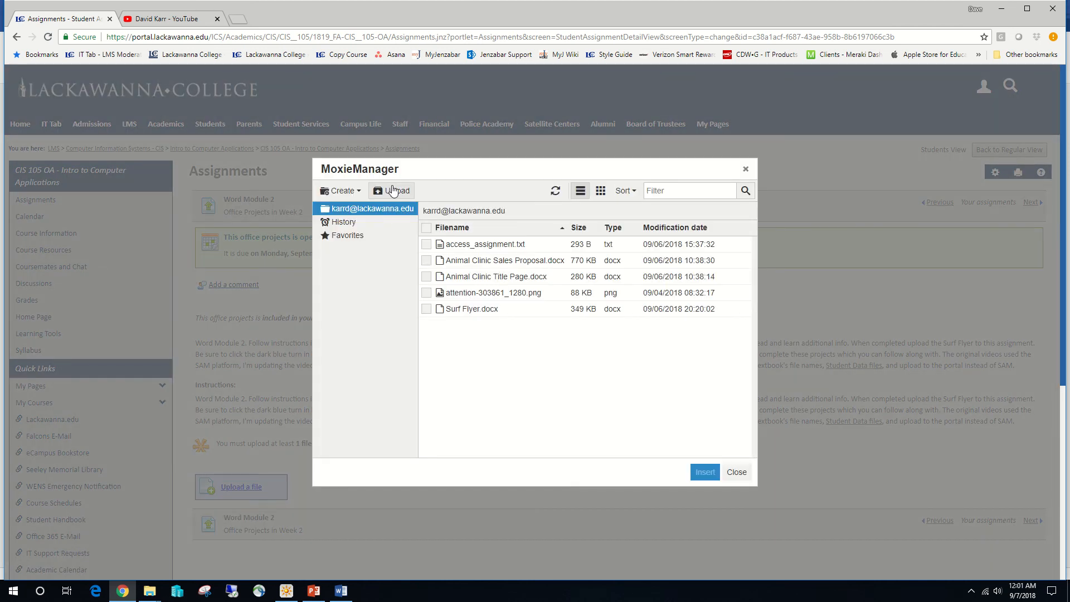
pyautogui.click(393, 190)
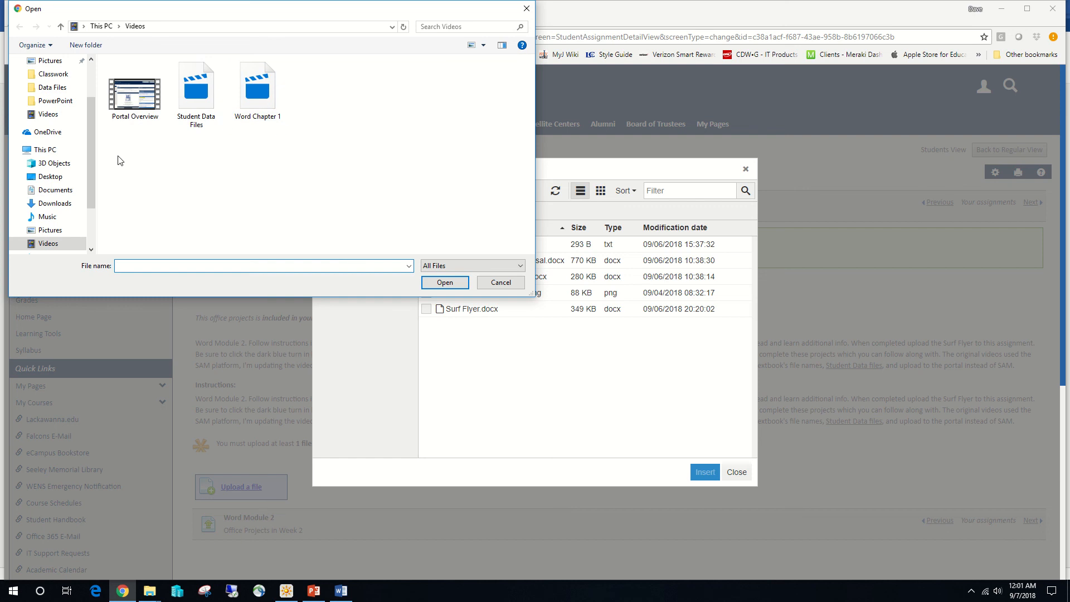
pyautogui.click(54, 191)
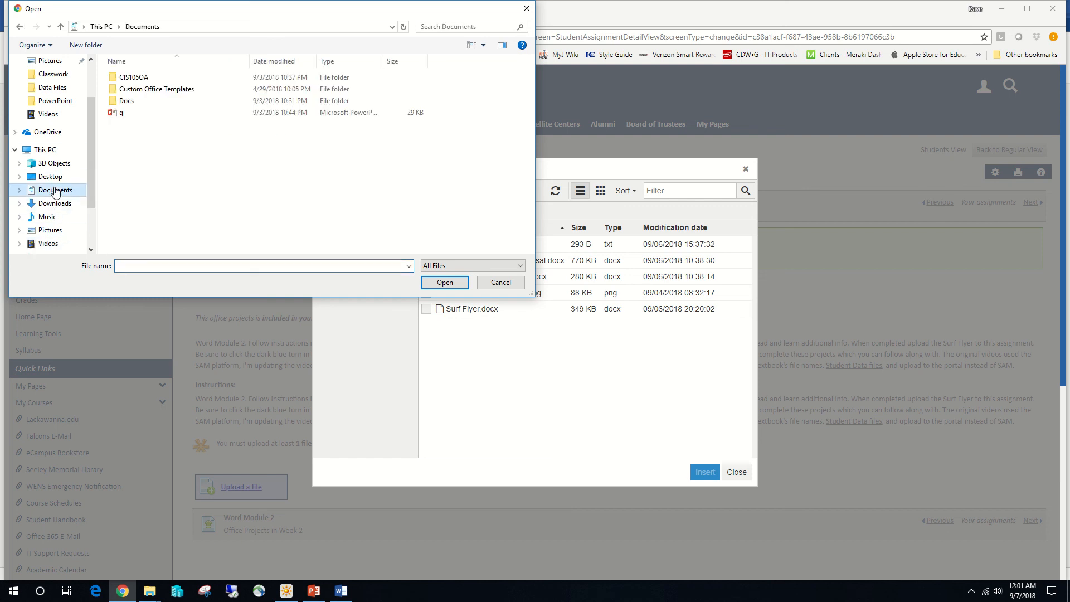
pyautogui.doubleClick(136, 83)
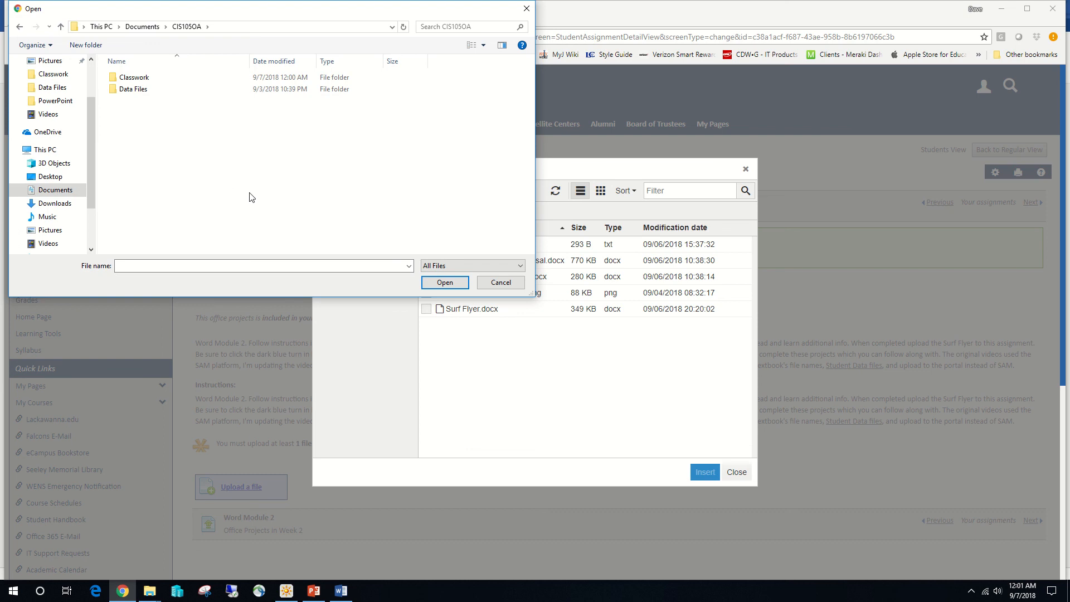
pyautogui.doubleClick(132, 78)
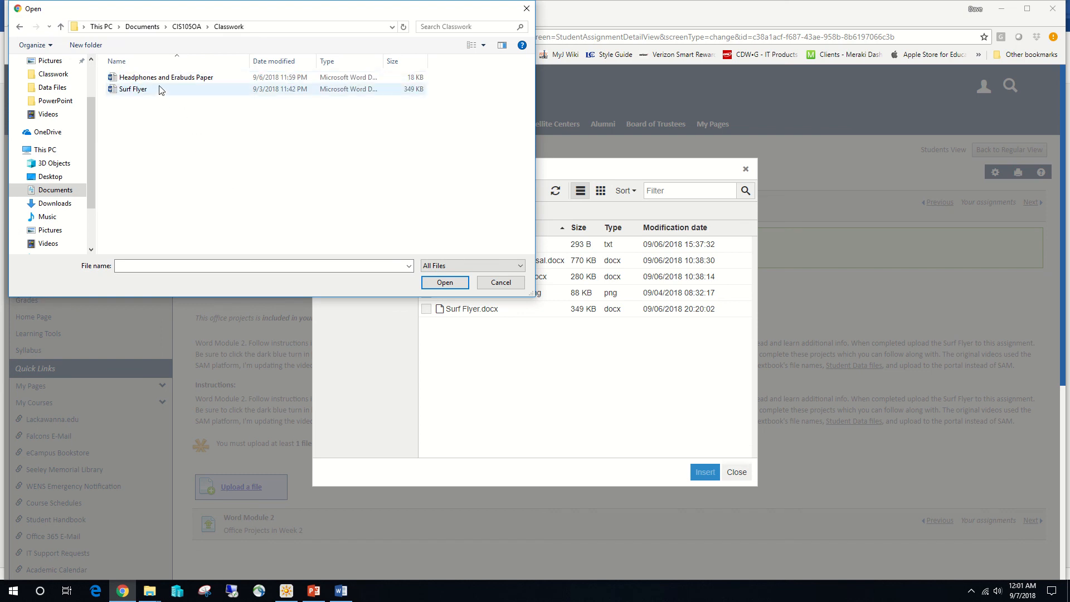
pyautogui.click(162, 78)
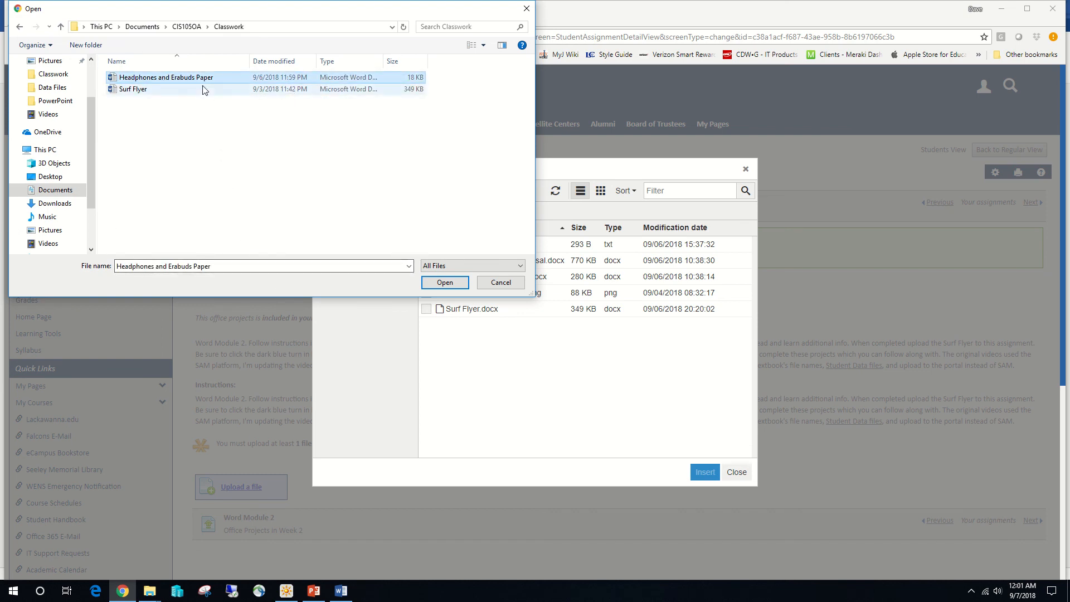
pyautogui.click(273, 139)
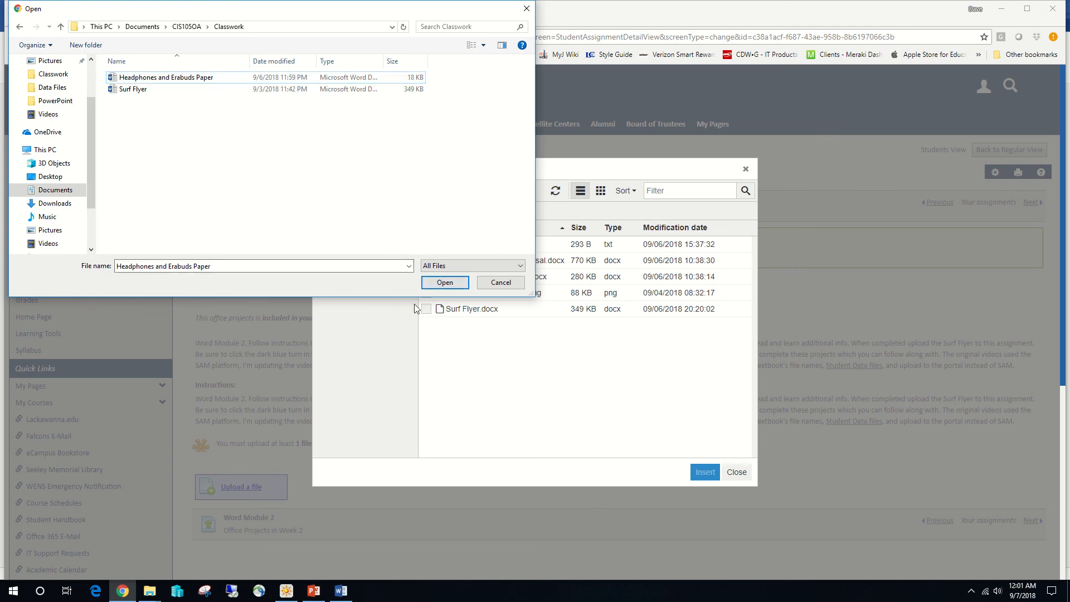
pyautogui.click(444, 283)
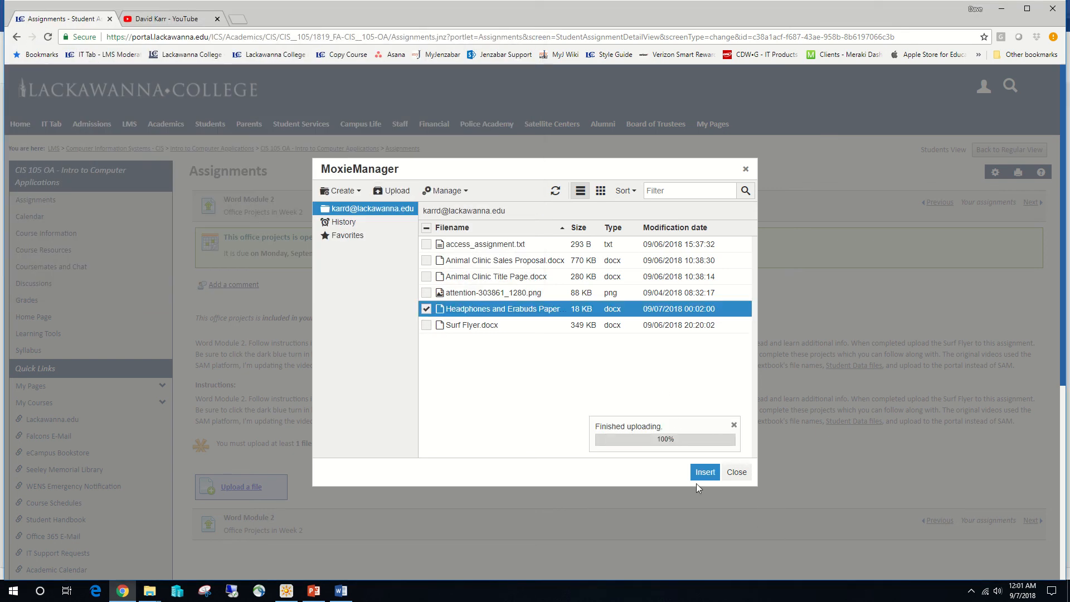
# Step: Add the uploaded paper to the Word Module 2 assignment and turn in the office project
pyautogui.click(705, 473)
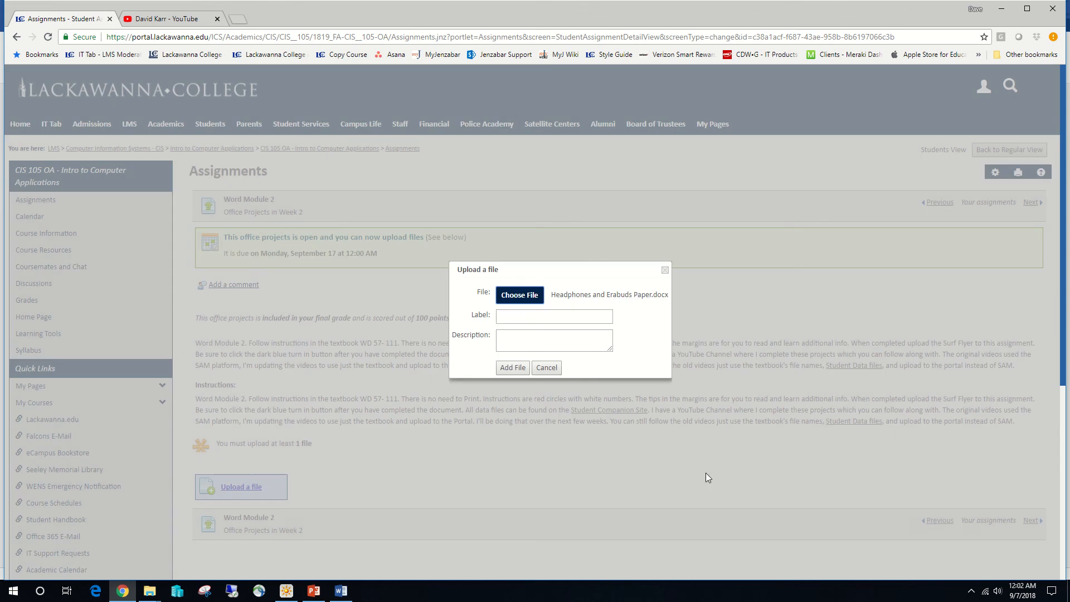
pyautogui.click(512, 370)
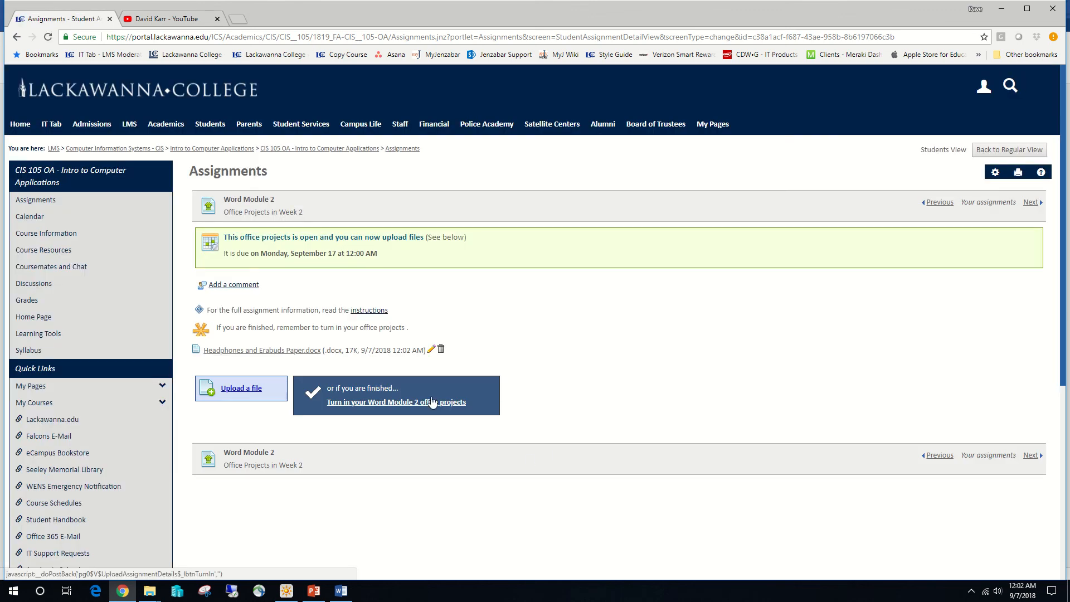
pyautogui.click(390, 403)
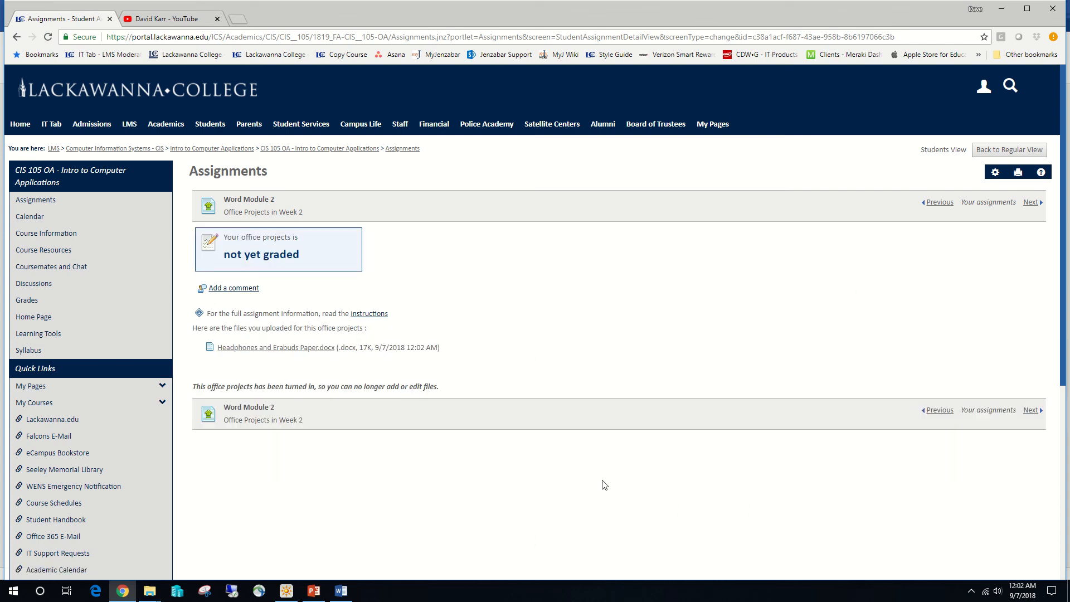